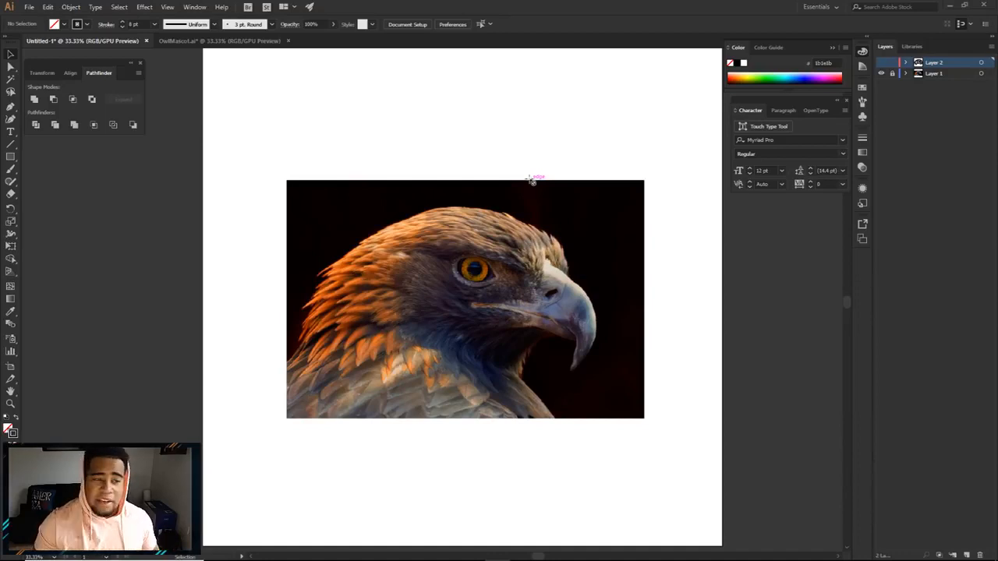
Step: Examine the grey owl head artwork in the OwlMascot.ai document
left_click(230, 42)
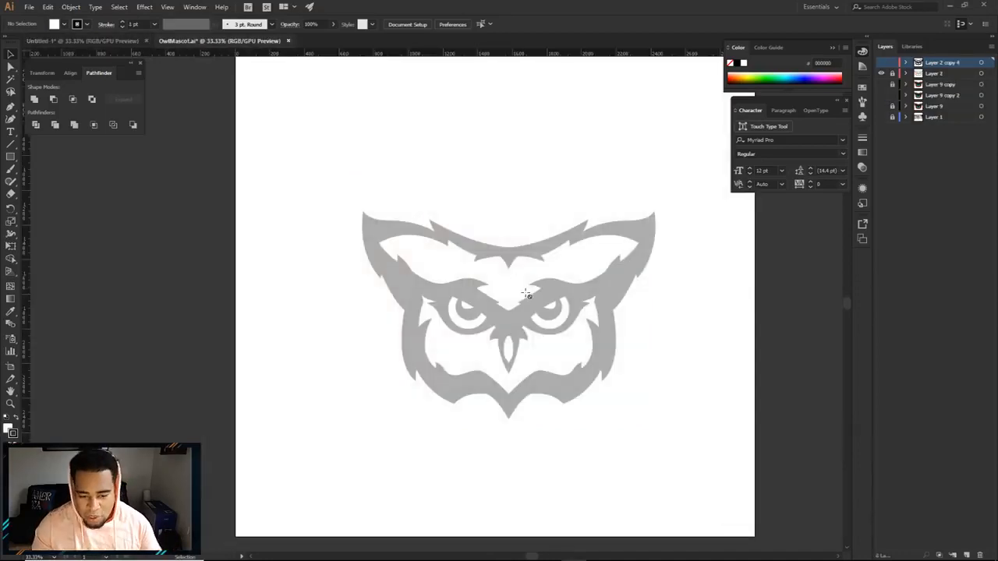
scroll(515, 297, "up", 2)
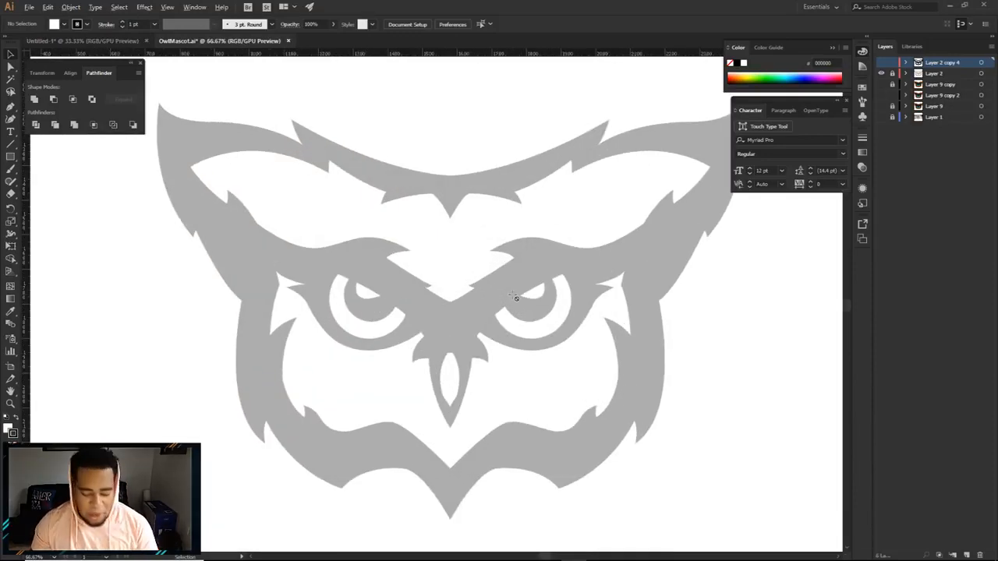
scroll(516, 298, "down", 1)
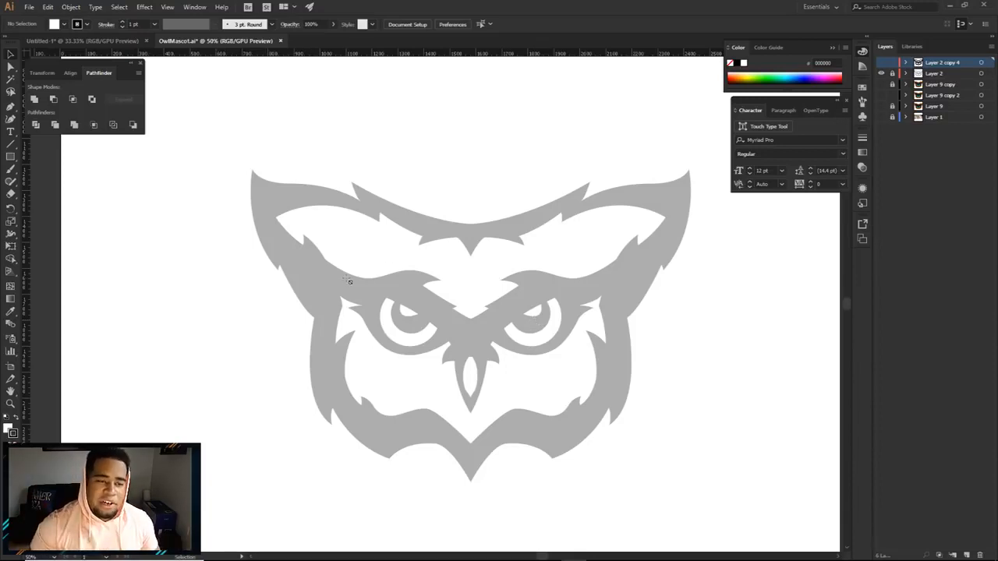
Step: In the eagle photo document, delete Layer 2 and create a new empty layer above the locked photo layer
left_click(82, 42)
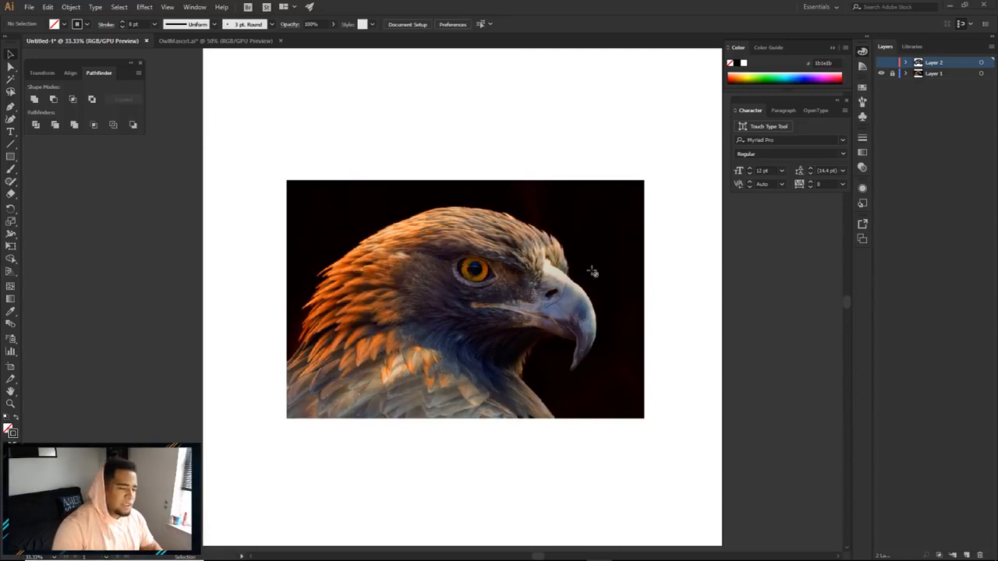
left_click_drag(945, 63, 979, 554)
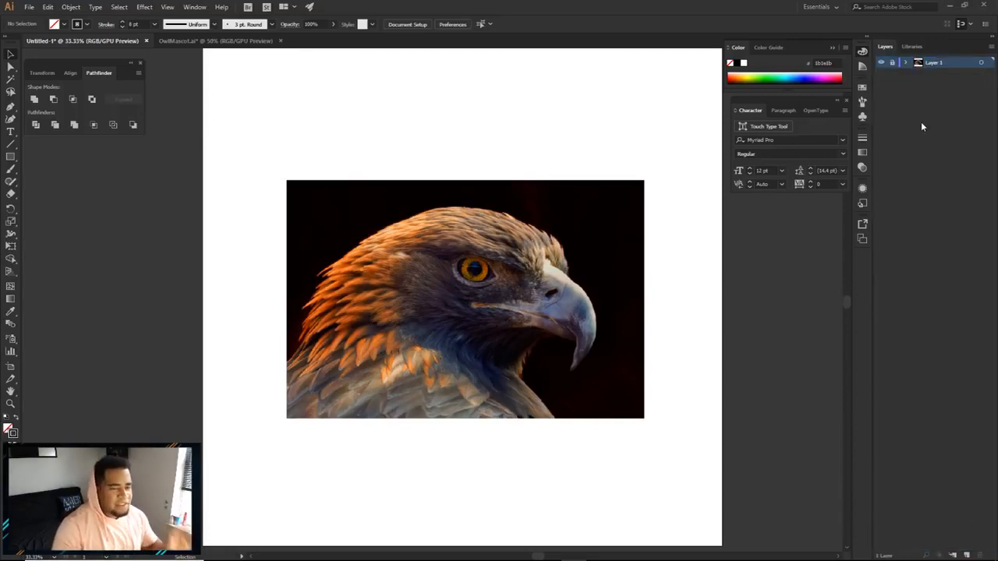
left_click(967, 554)
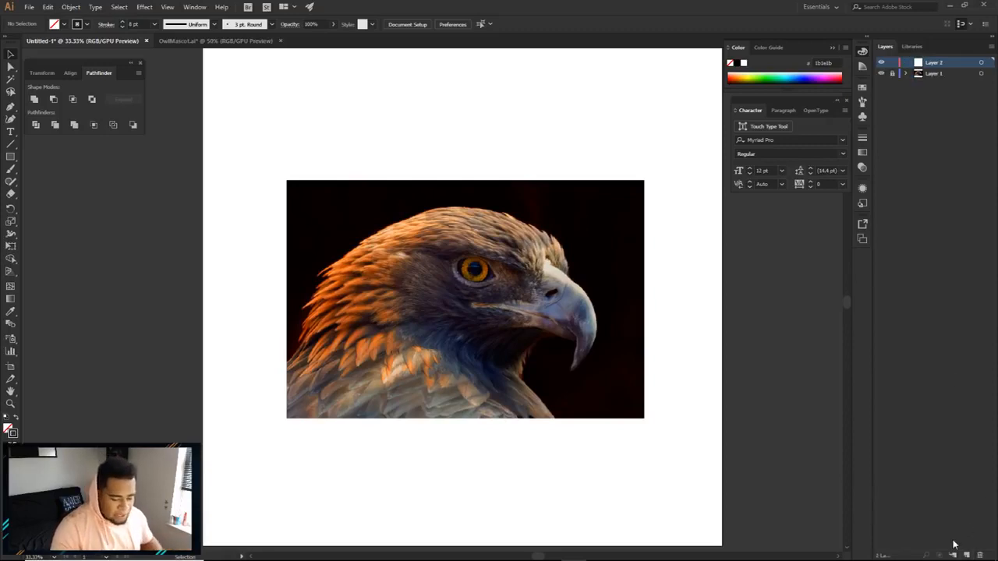
Step: Set up the Paintbrush tool with the green stroke colour afe051 for tracing over the eagle photo
key("b")
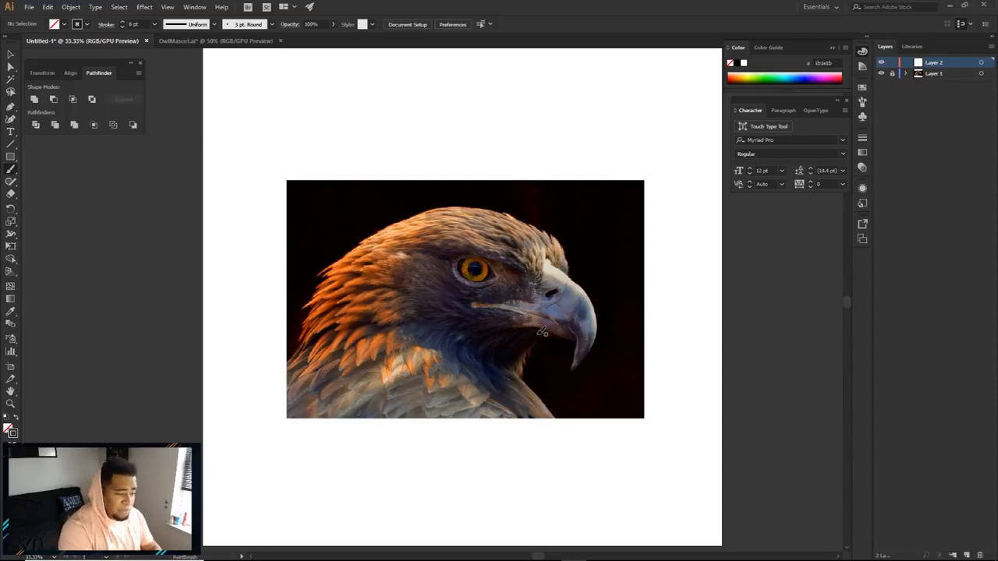
scroll(542, 332, "up", 1)
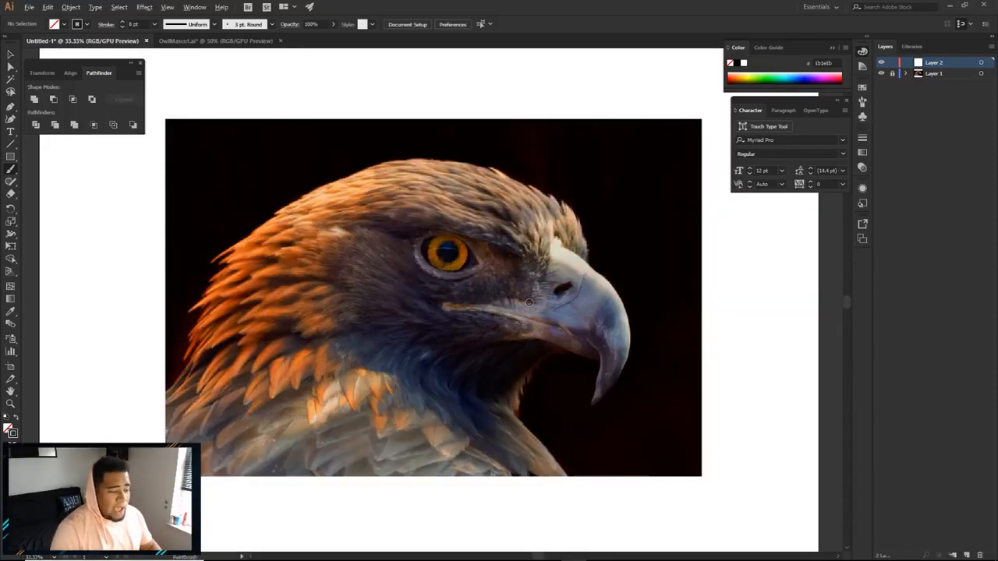
left_click_drag(553, 301, 546, 301)
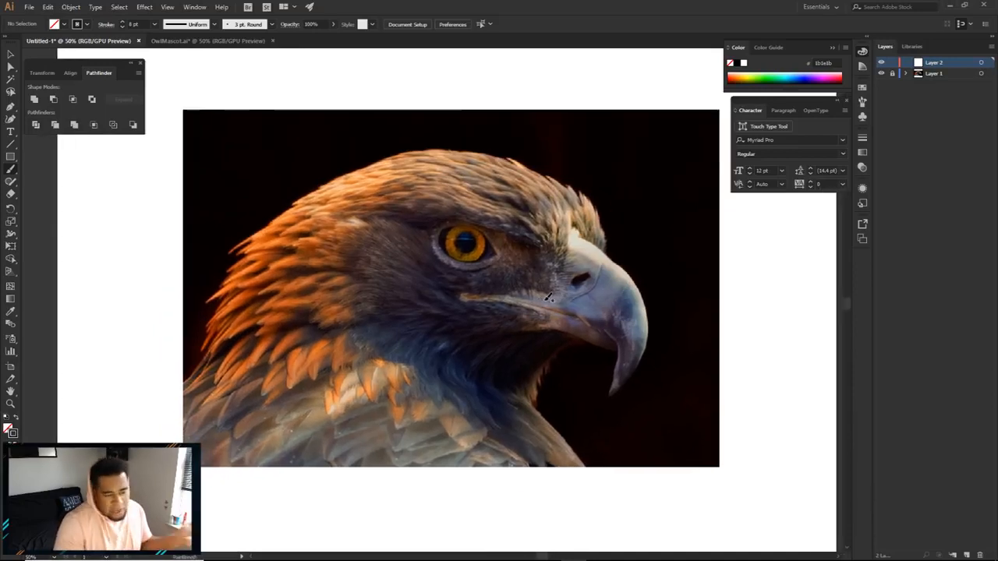
double_click(13, 433)
type("afe051")
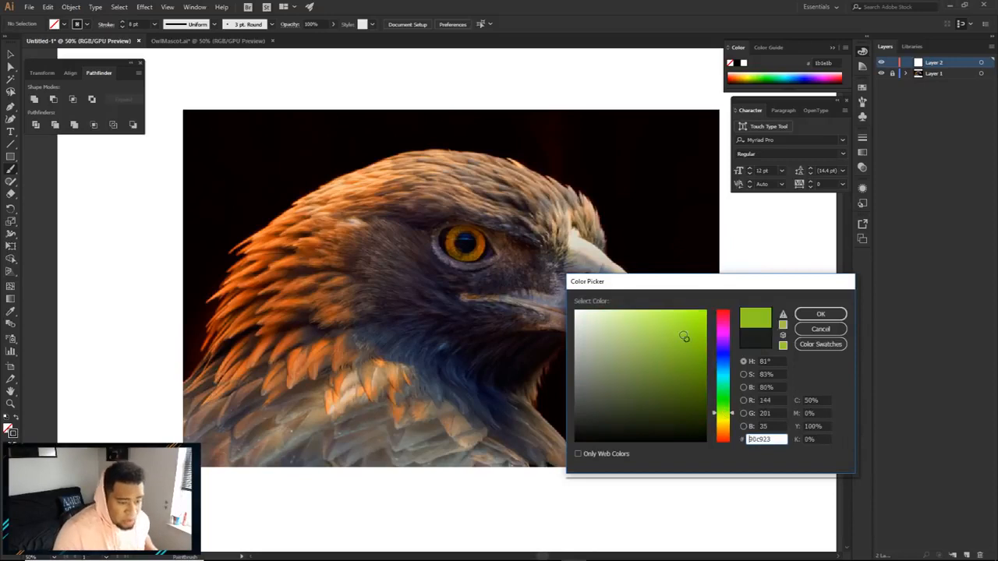
left_click(820, 313)
mouse_move(529, 214)
left_mouse_down()
mouse_move(535, 228)
mouse_move(533, 218)
left_mouse_up()
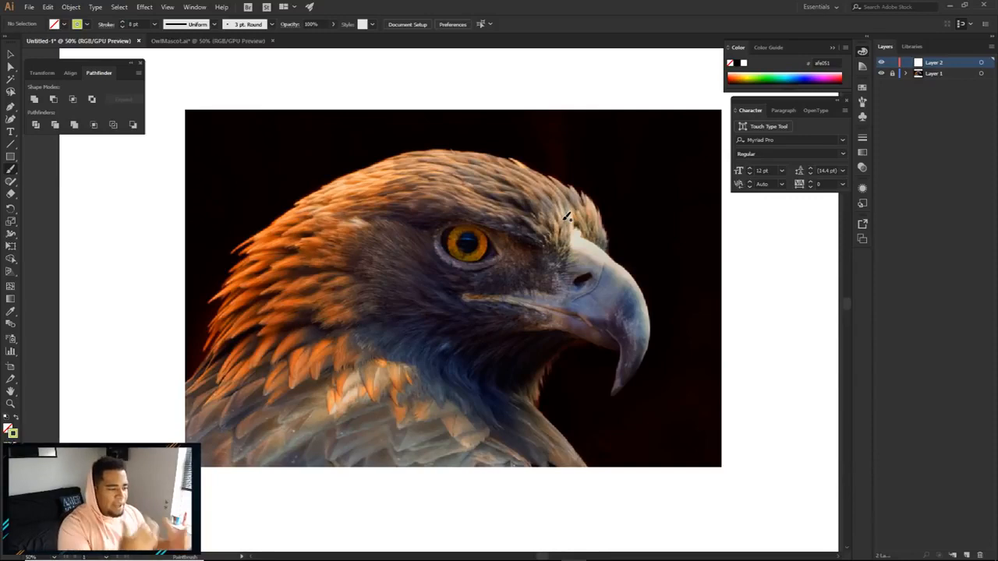
mouse_move(224, 326)
left_mouse_down()
mouse_move(209, 396)
mouse_move(421, 432)
mouse_move(557, 436)
left_mouse_up()
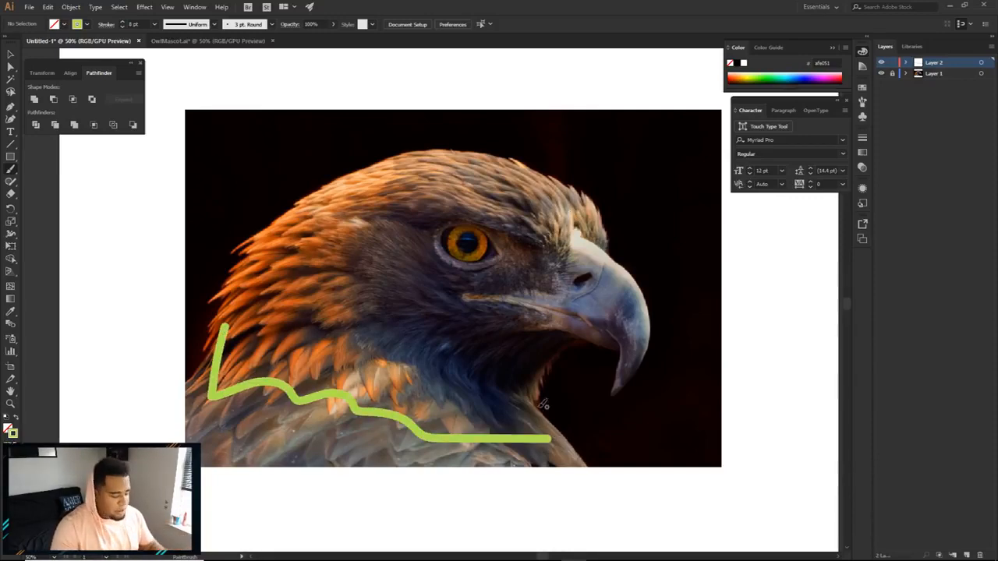
key("ctrl+z")
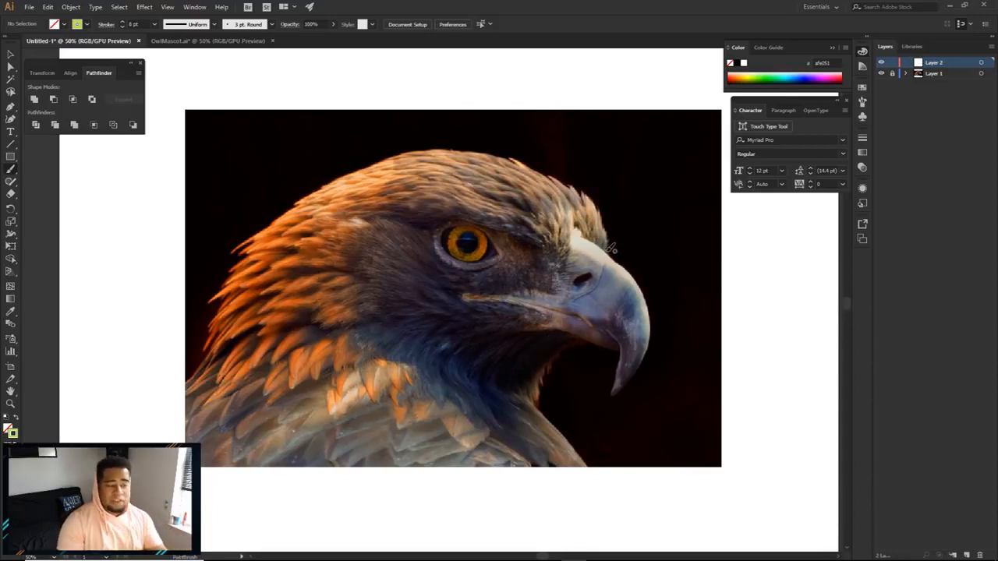
Step: Trace the eagle's crown and back of the head with the Paintbrush, adding jagged feather tips down to the lower neck
mouse_move(608, 259)
left_mouse_down()
mouse_move(596, 196)
mouse_move(577, 183)
mouse_move(468, 151)
mouse_move(403, 154)
mouse_move(287, 198)
left_mouse_up()
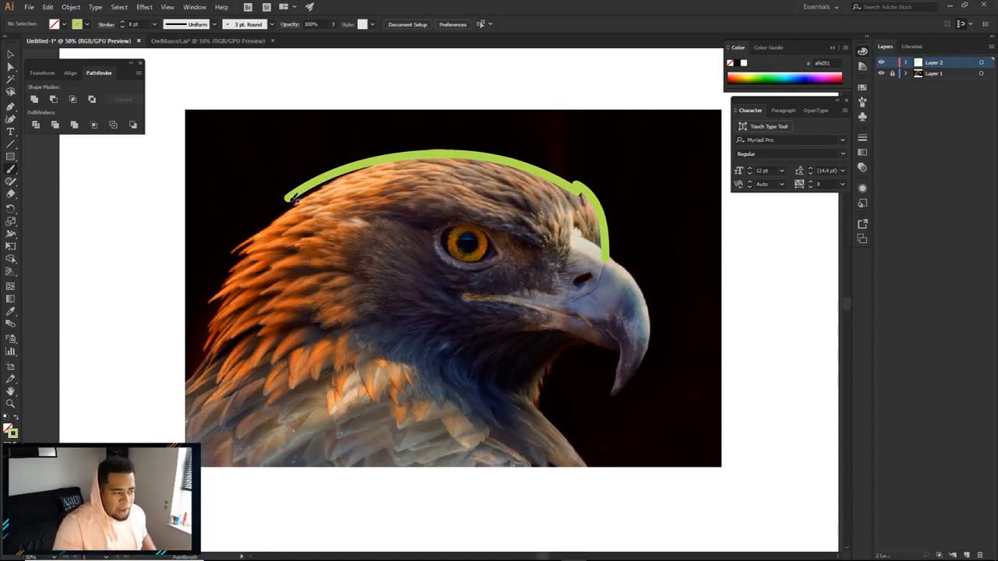
mouse_move(287, 199)
left_mouse_down()
mouse_move(314, 201)
mouse_move(237, 252)
left_mouse_up()
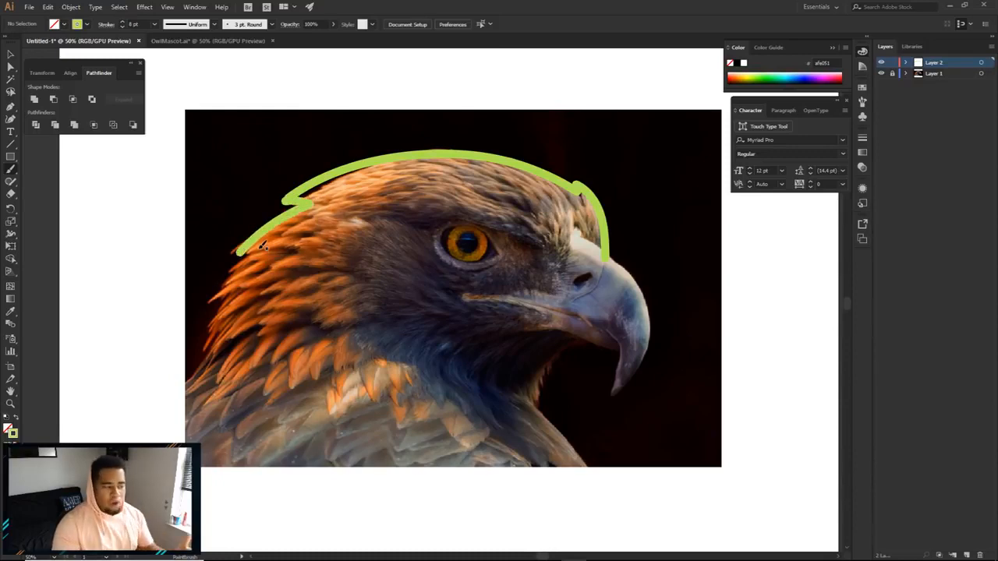
mouse_move(239, 254)
left_mouse_down()
mouse_move(204, 371)
mouse_move(259, 327)
mouse_move(236, 381)
mouse_move(289, 356)
mouse_move(269, 408)
mouse_move(397, 376)
left_mouse_up()
left_click_drag(386, 377, 392, 379)
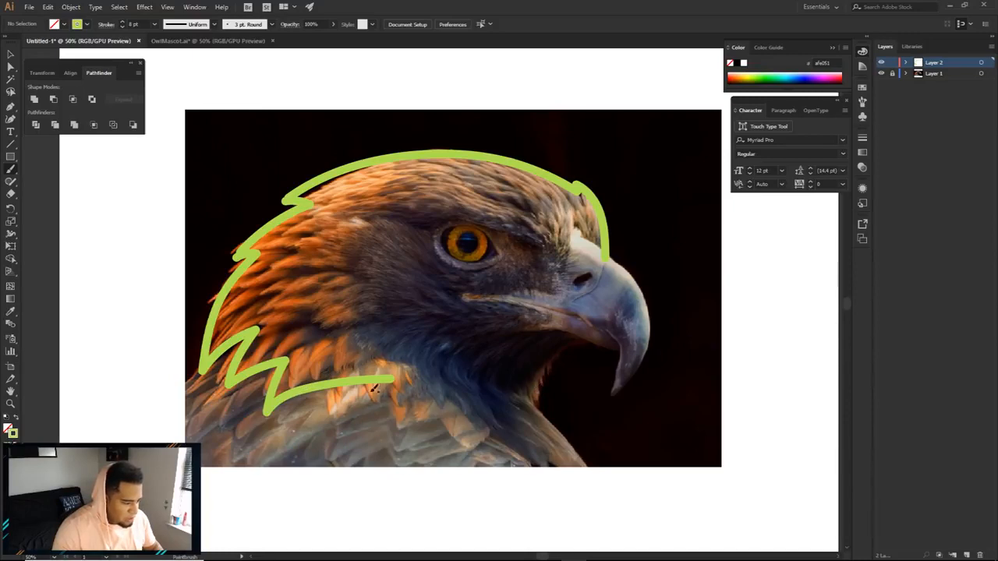
Step: Continue the head outline along the lower neck, throat and hooked beak, and check it with the photo layer temporarily hidden
mouse_move(398, 380)
left_mouse_down()
mouse_move(402, 428)
mouse_move(486, 398)
mouse_move(538, 400)
mouse_move(558, 345)
mouse_move(590, 341)
left_mouse_up()
key("ctrl+z")
mouse_move(535, 399)
left_mouse_down()
mouse_move(544, 368)
mouse_move(577, 340)
mouse_move(618, 348)
mouse_move(607, 398)
mouse_move(633, 375)
mouse_move(649, 354)
mouse_move(646, 291)
mouse_move(608, 253)
mouse_move(664, 223)
left_mouse_up()
left_click(881, 73)
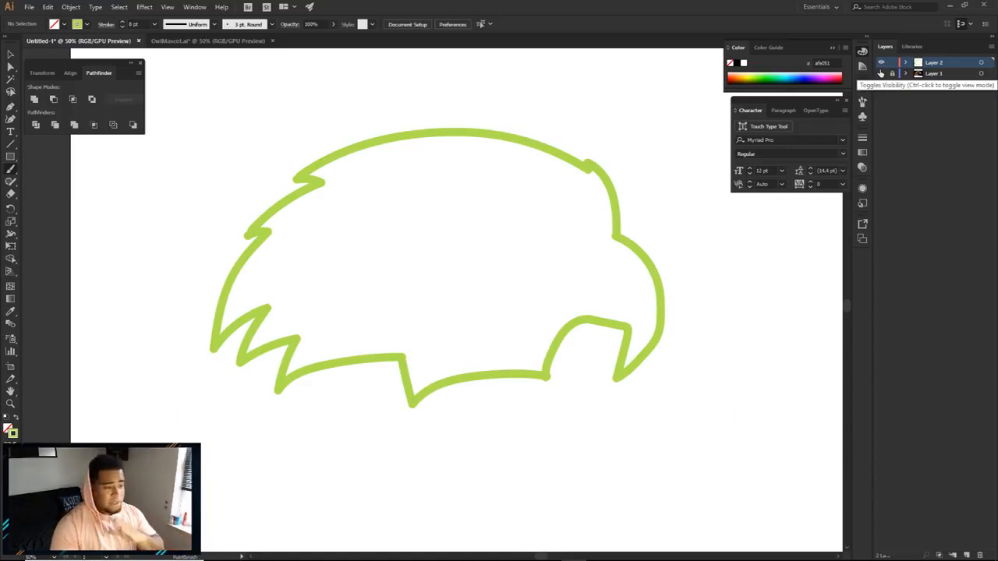
left_click(882, 73)
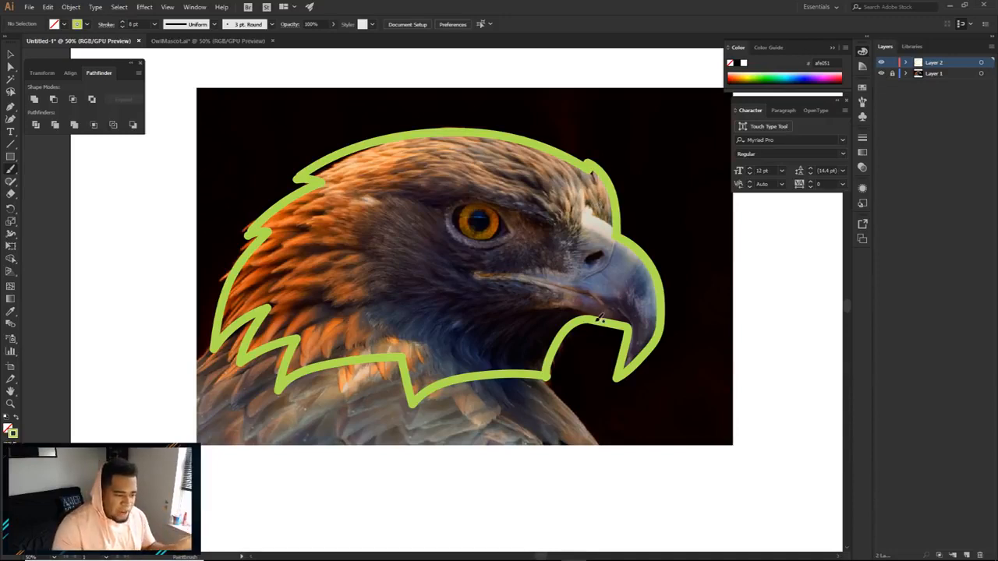
Step: Trace the beak's base with the mouth corner, and the brow line continuing into jagged feathers behind the eye
mouse_move(599, 315)
left_mouse_down()
mouse_move(535, 306)
mouse_move(560, 294)
mouse_move(478, 275)
mouse_move(502, 261)
mouse_move(572, 263)
mouse_move(582, 203)
mouse_move(635, 227)
left_mouse_up()
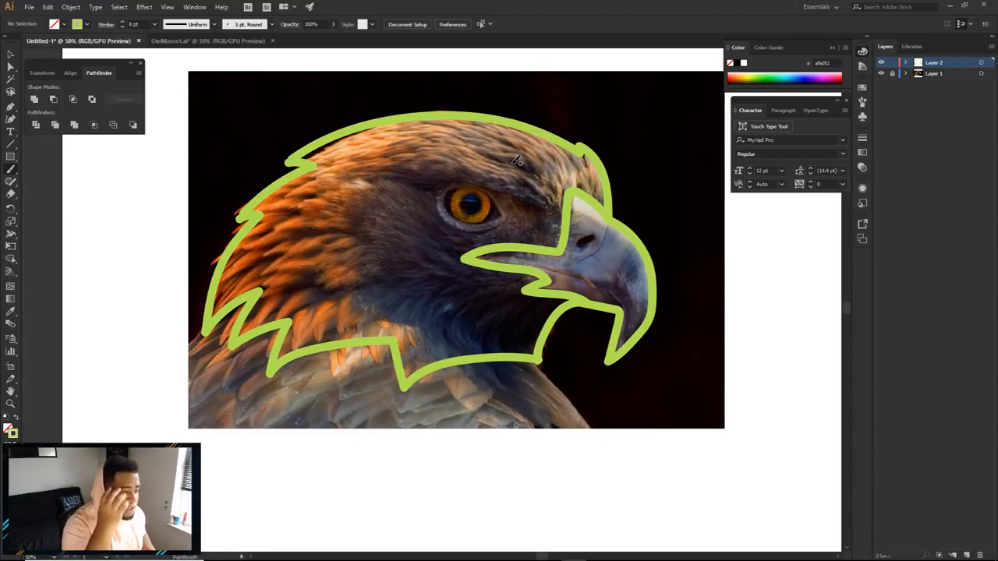
left_click_drag(565, 210, 466, 177)
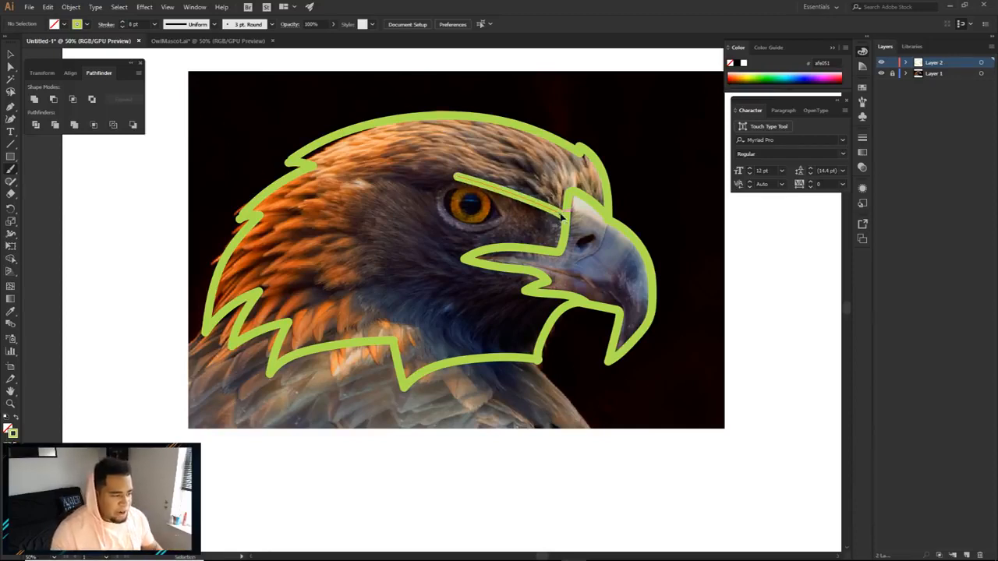
key("ctrl+z")
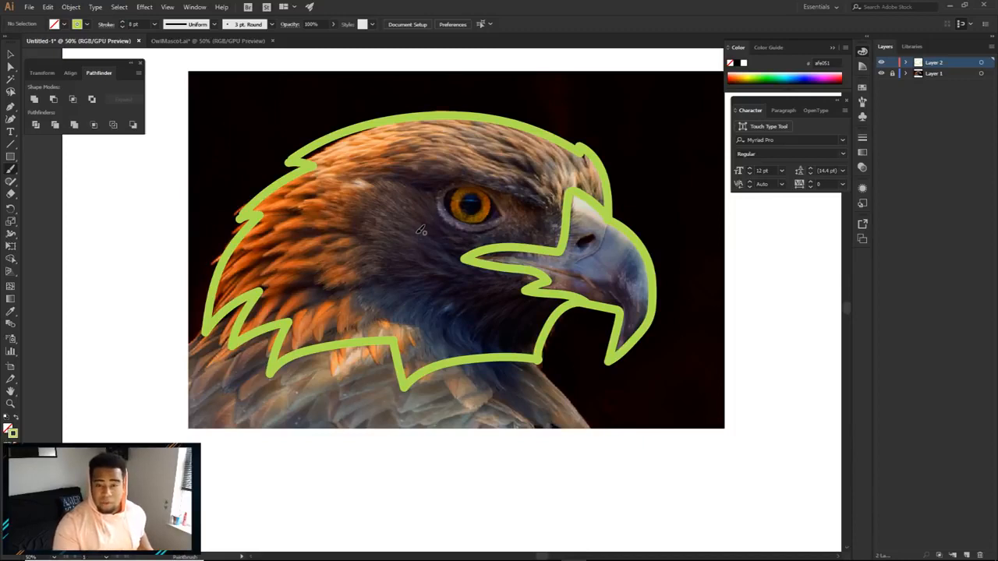
mouse_move(552, 200)
left_mouse_down()
mouse_move(468, 167)
mouse_move(369, 181)
mouse_move(345, 209)
mouse_move(381, 202)
mouse_move(358, 225)
mouse_move(378, 224)
mouse_move(362, 245)
mouse_move(354, 286)
mouse_move(401, 281)
mouse_move(374, 310)
left_mouse_up()
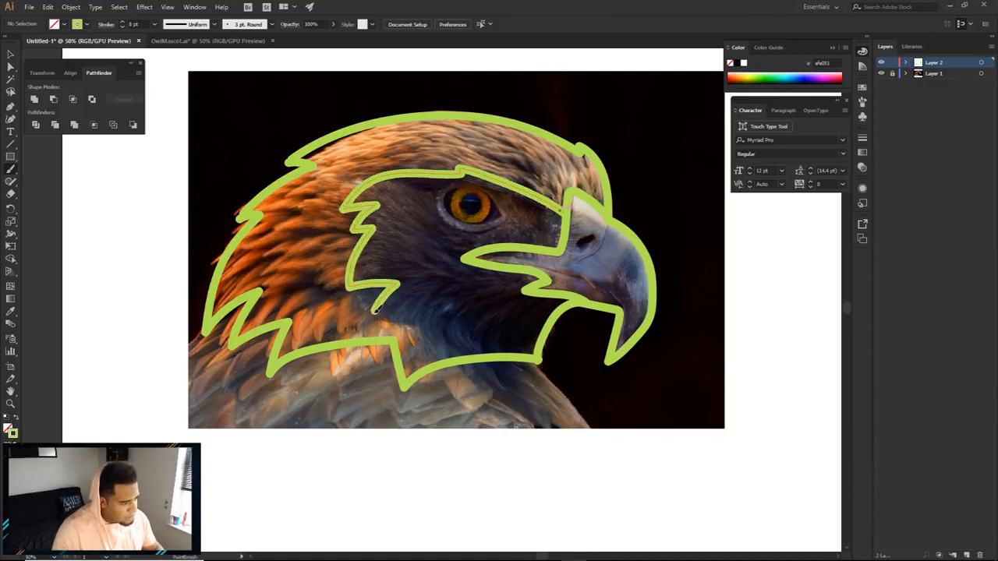
scroll(457, 319, "down", 2)
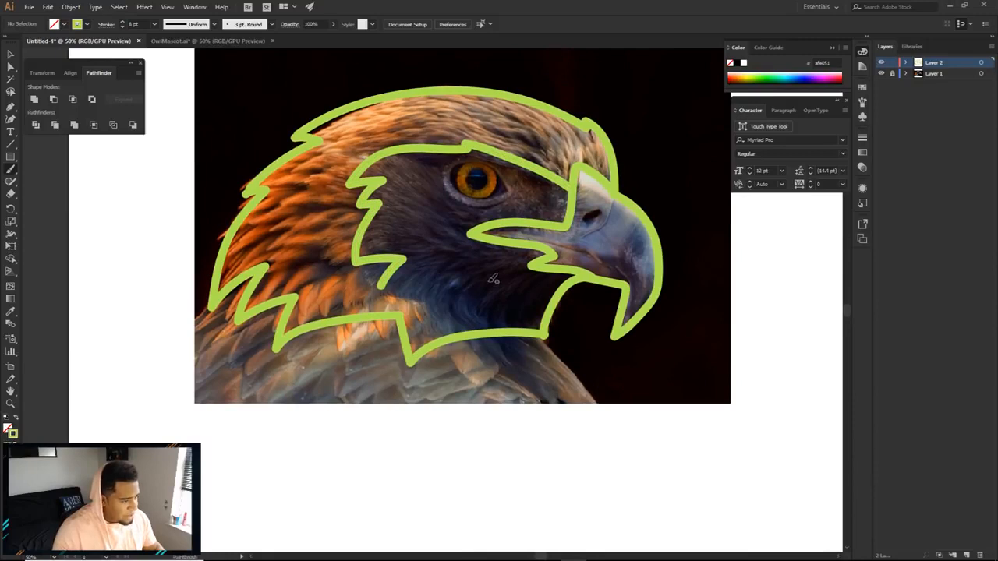
scroll(493, 279, "down", 1, "alt")
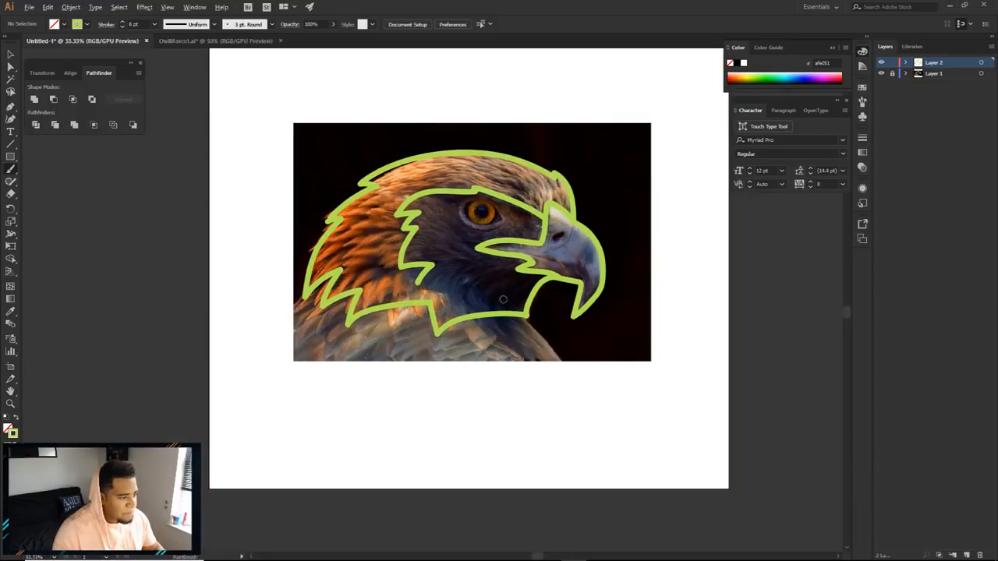
left_click(882, 73)
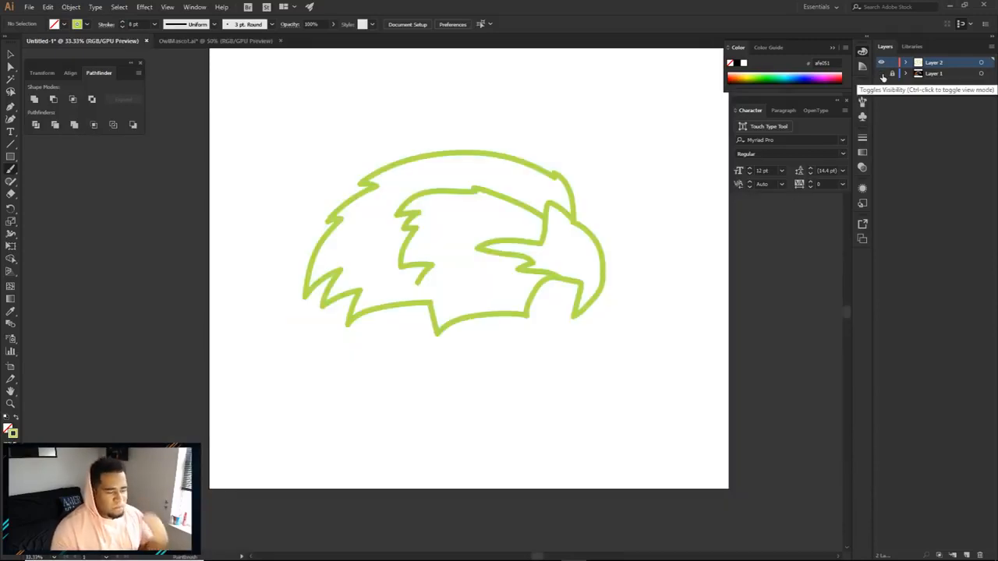
left_click(882, 73)
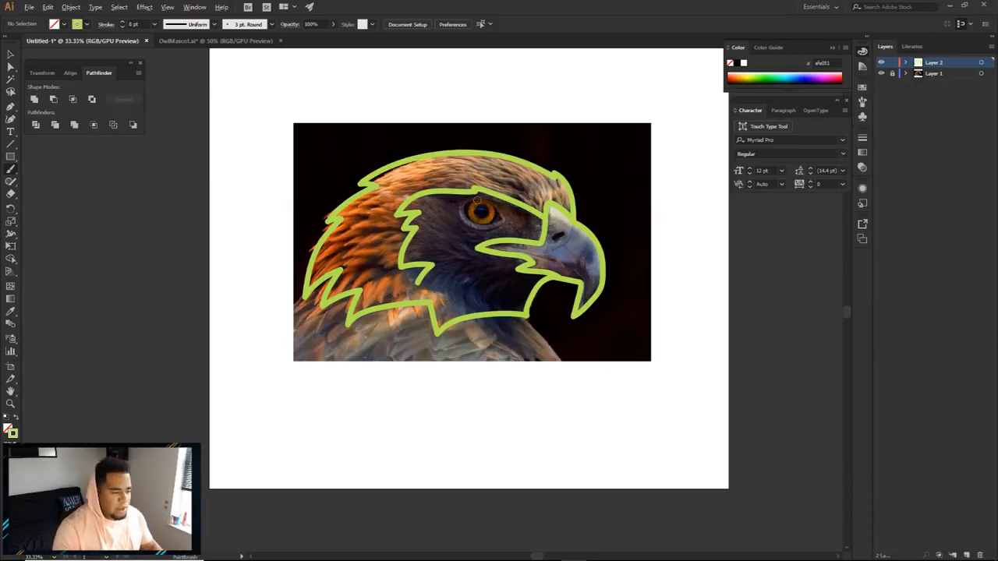
Step: Switch to the OwlMascot.ai document, unlock Layer 2 and recolour all its artwork with the black fill 000000
scroll(482, 209, "up", 2, "alt")
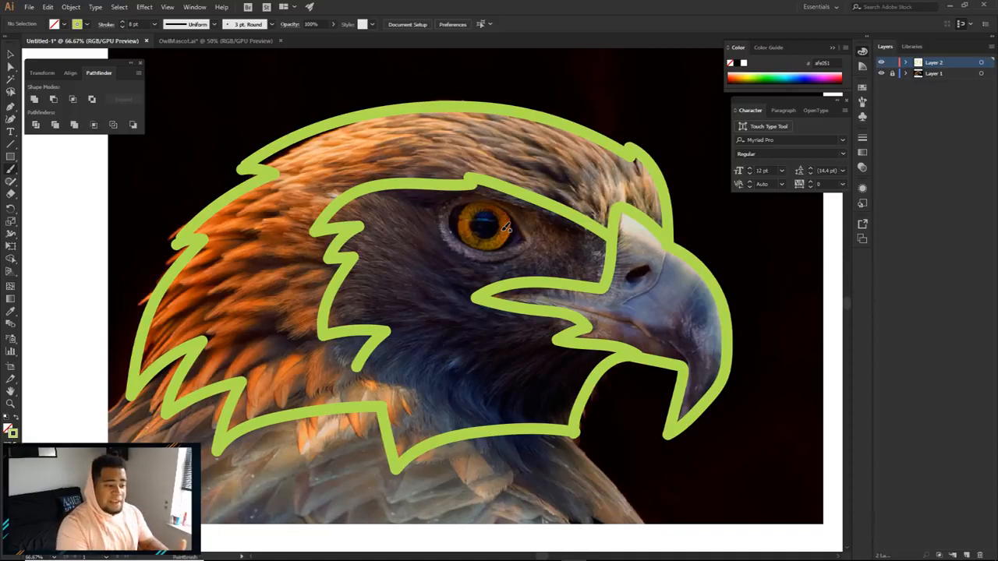
left_click_drag(657, 299, 605, 273)
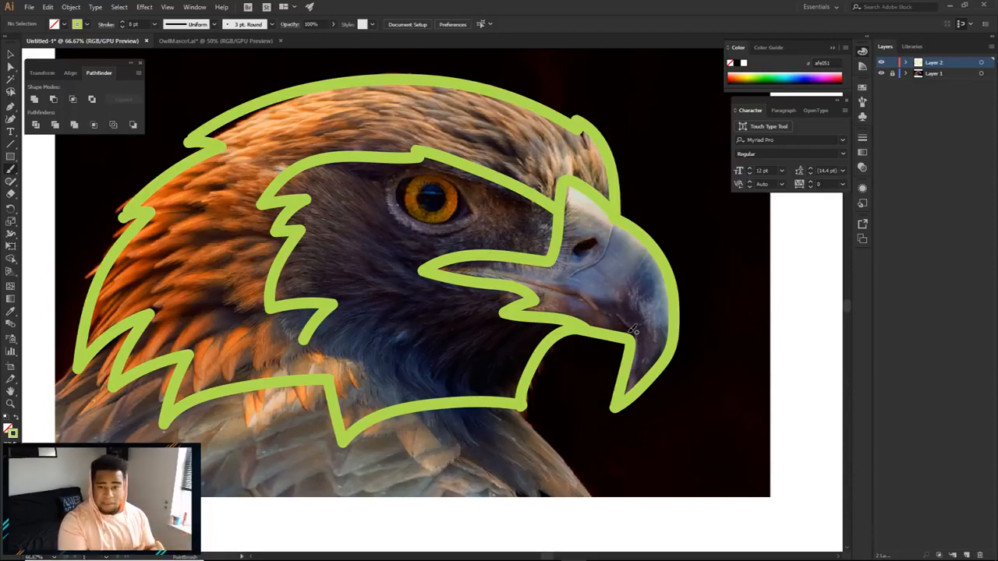
left_click(204, 41)
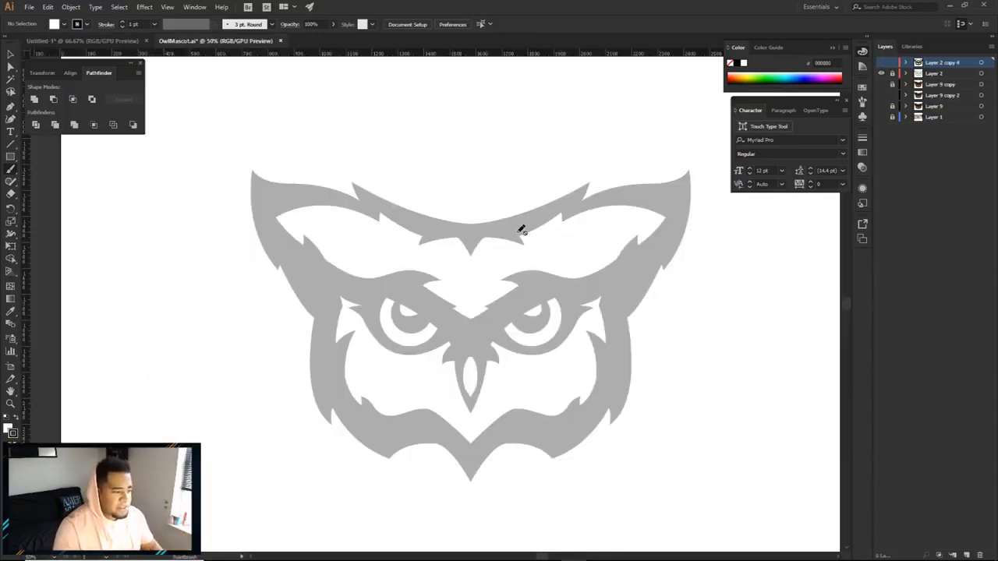
left_click(892, 73)
left_click(982, 73)
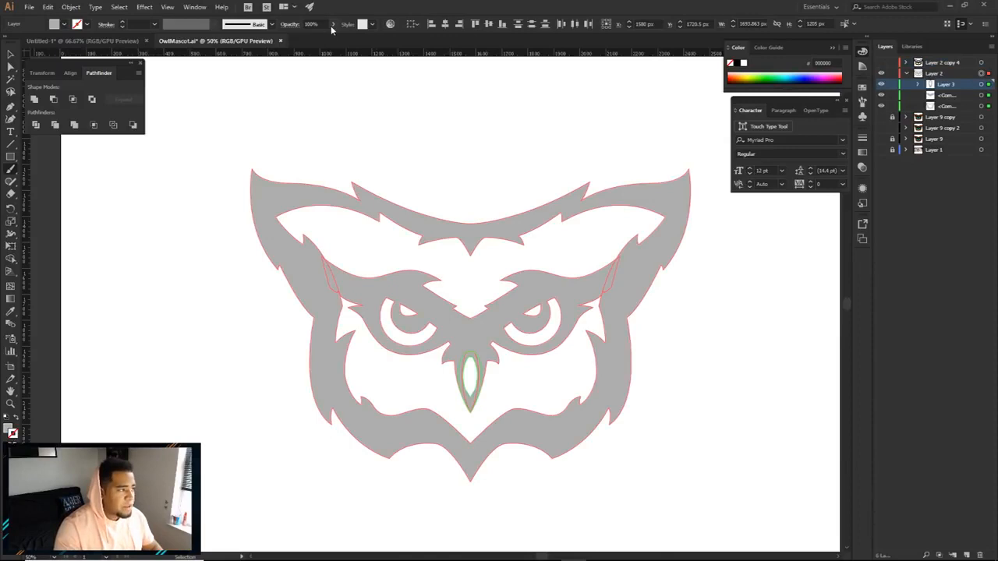
double_click(10, 430)
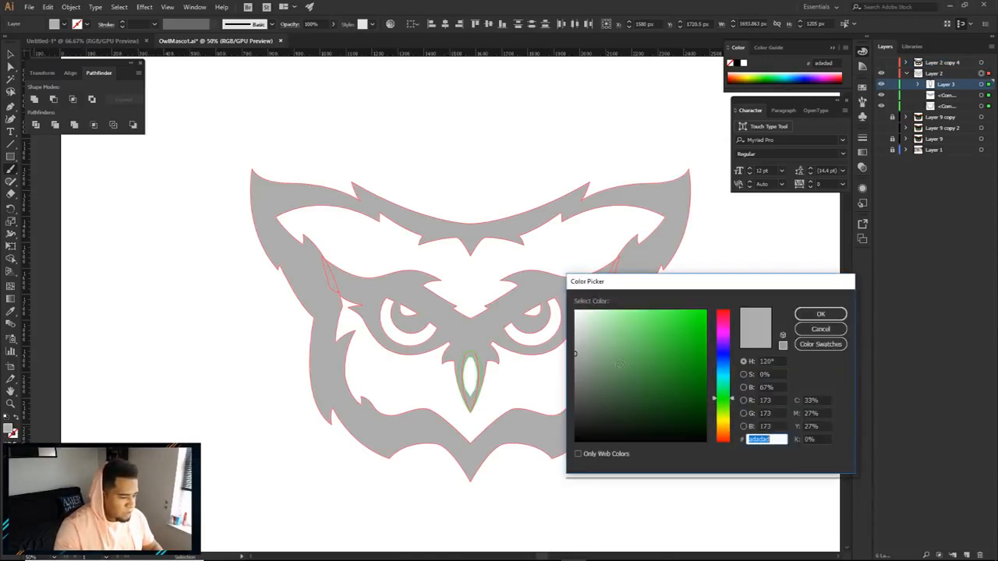
type("000000")
left_click(820, 314)
left_click_drag(672, 375, 662, 291)
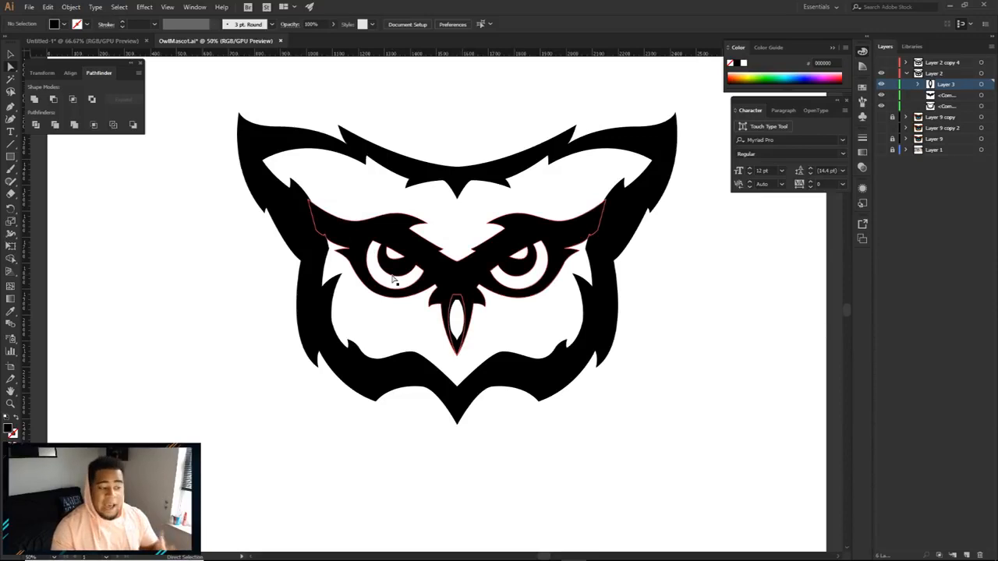
Step: Return to the eagle document and paint the mouth line from the mouth corner across the beak
left_click(125, 42)
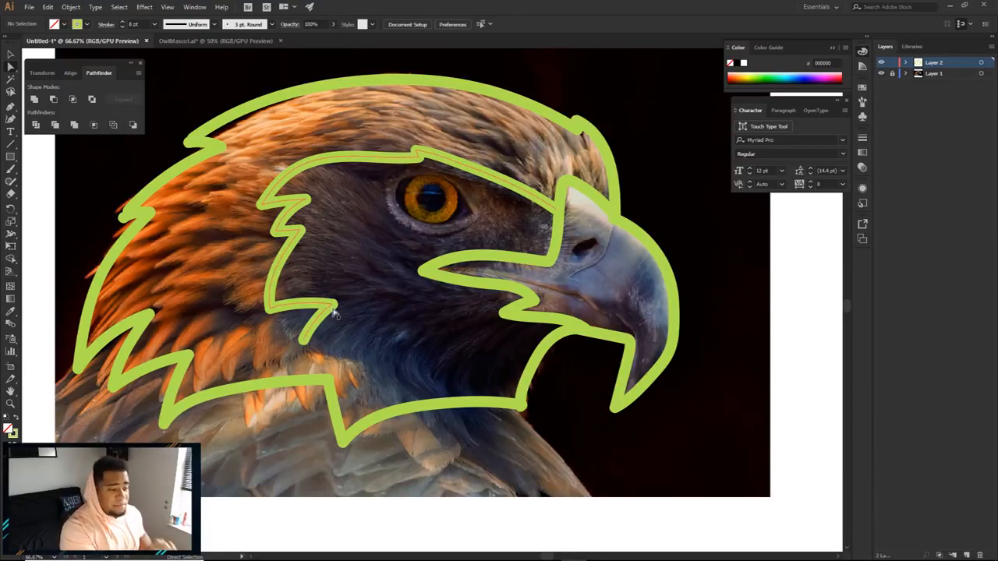
key("b")
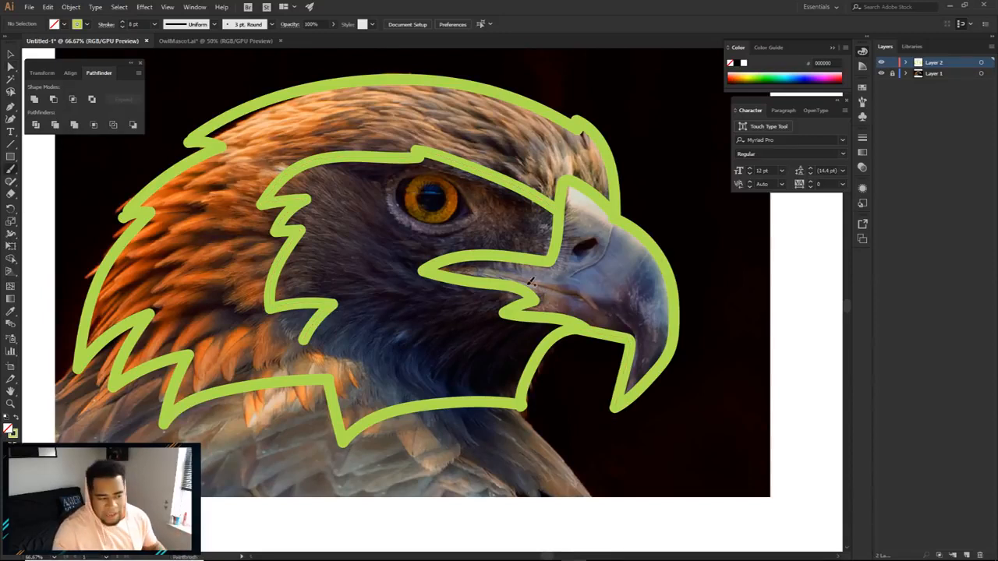
mouse_move(521, 278)
left_mouse_down()
mouse_move(583, 290)
mouse_move(648, 326)
left_mouse_up()
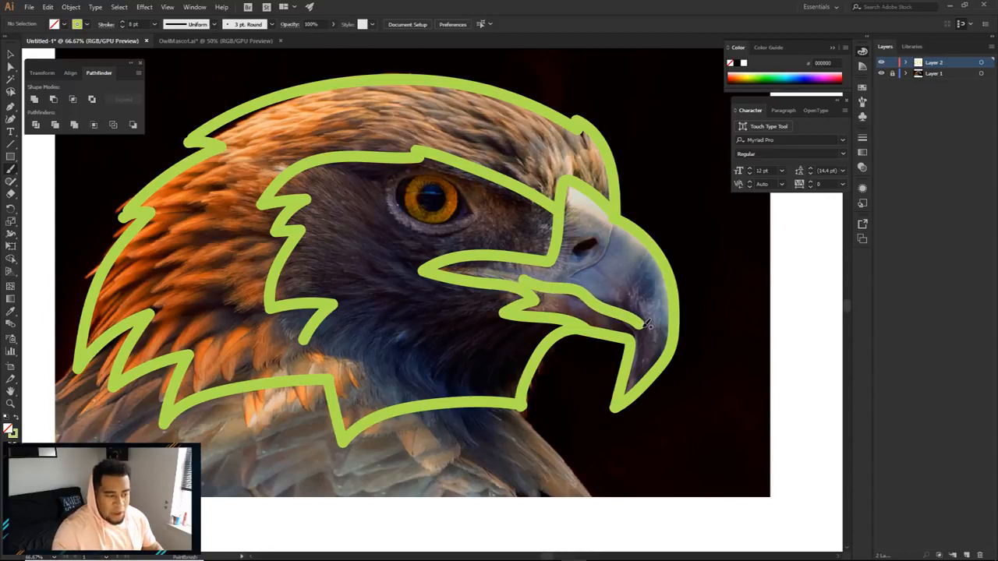
Step: Undo the last mouth line and repaint it as a thicker tapered shape along the beak's lower edge
key("ctrl+z")
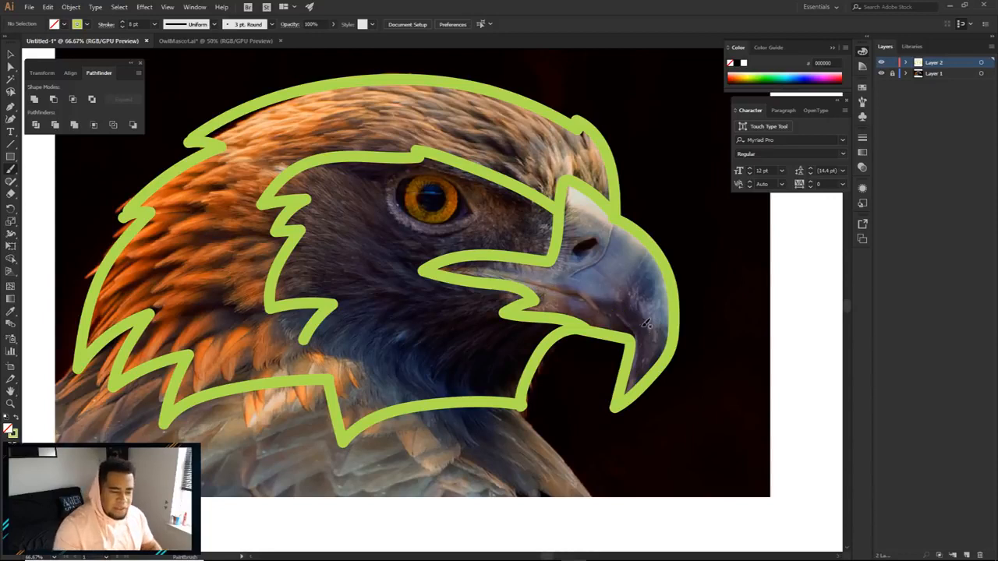
left_click_drag(556, 292, 636, 332)
scroll(658, 357, "up", 1)
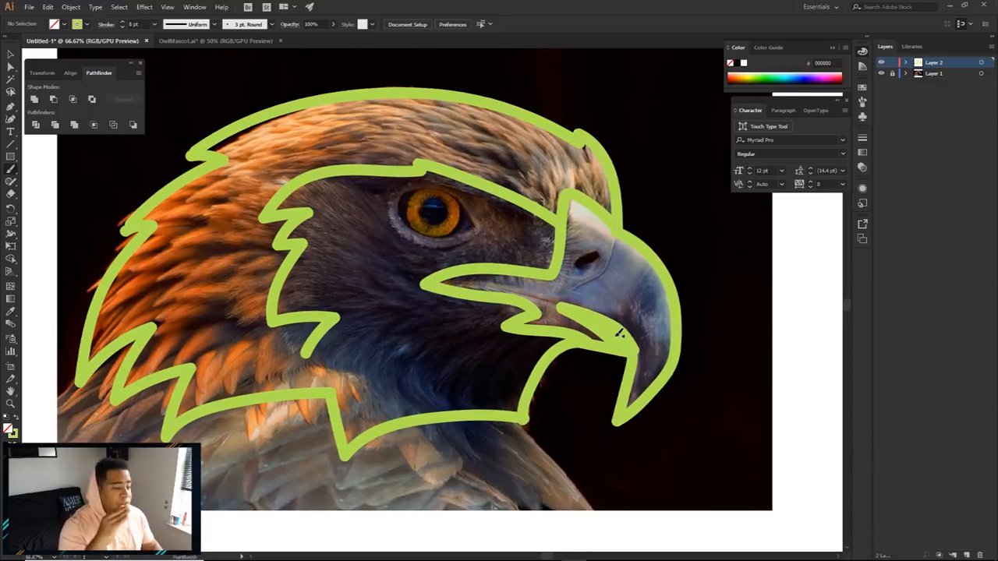
Step: Paint the nostril as a solid oval and add a short line from the beak's upper outline down along the ridge beside it
scroll(619, 272, "up", 3)
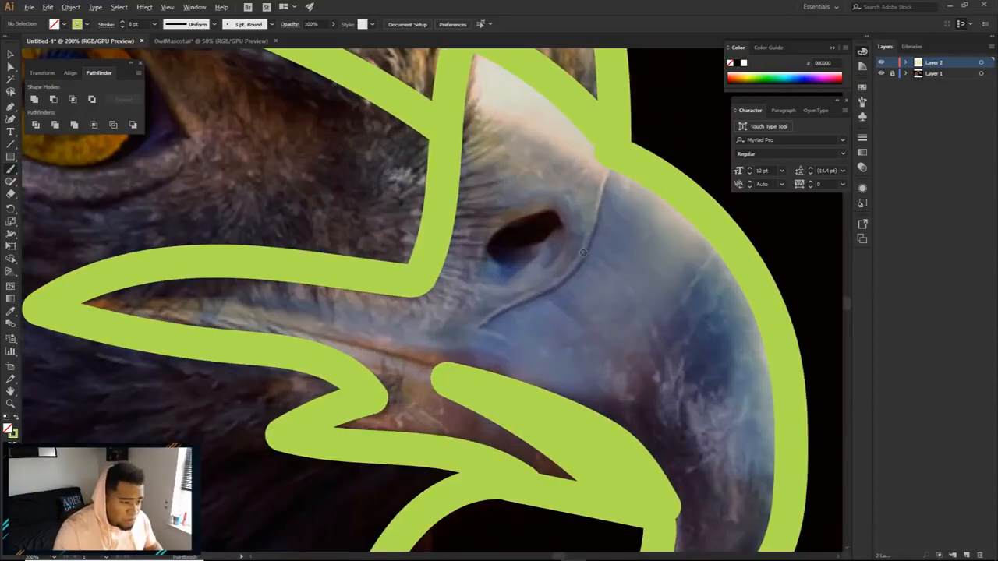
mouse_move(558, 218)
left_mouse_down()
mouse_move(493, 220)
mouse_move(524, 244)
left_mouse_up()
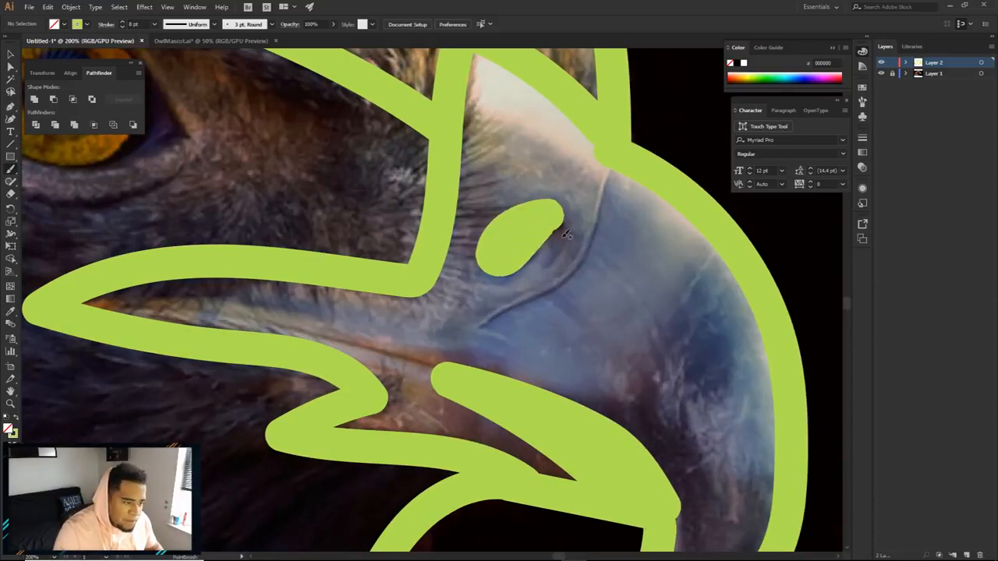
scroll(585, 224, "down", 1)
scroll(592, 225, "up", 3)
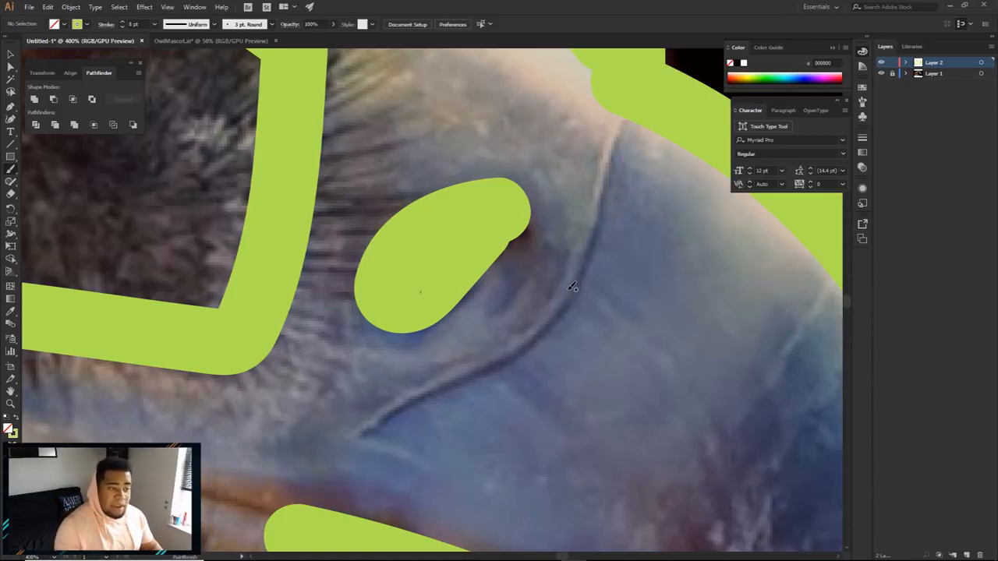
scroll(585, 277, "up", 3)
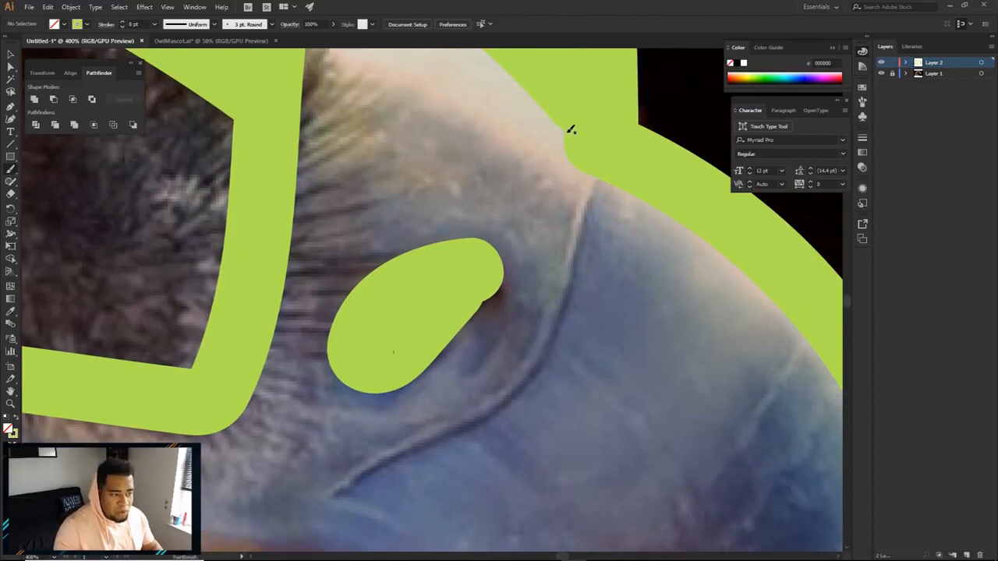
mouse_move(541, 109)
left_mouse_down()
mouse_move(570, 140)
mouse_move(582, 249)
mouse_move(565, 320)
left_mouse_up()
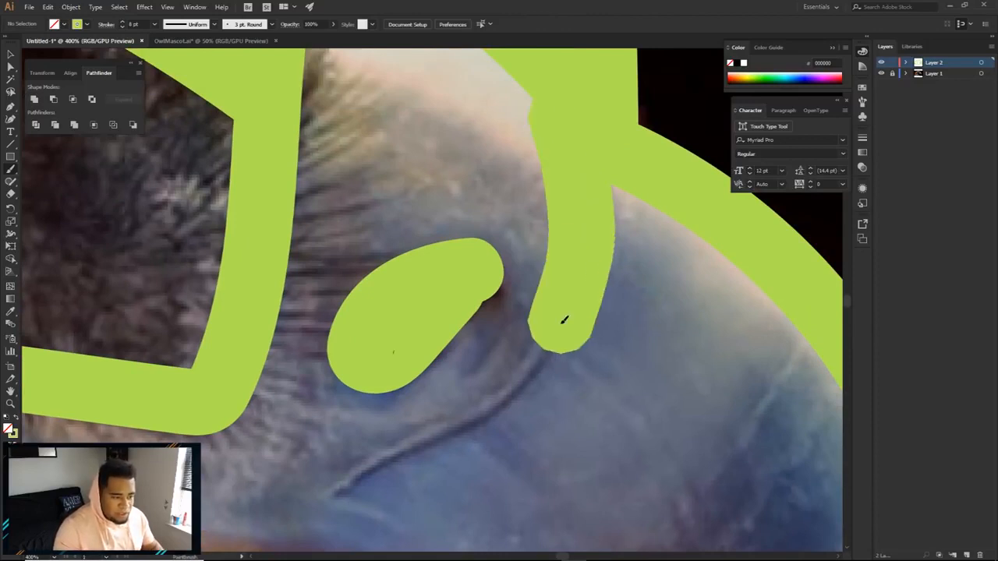
Step: Check the traced eagle lines with the Layer 1 photo temporarily hidden, and show the photo again
scroll(600, 203, "down", 5)
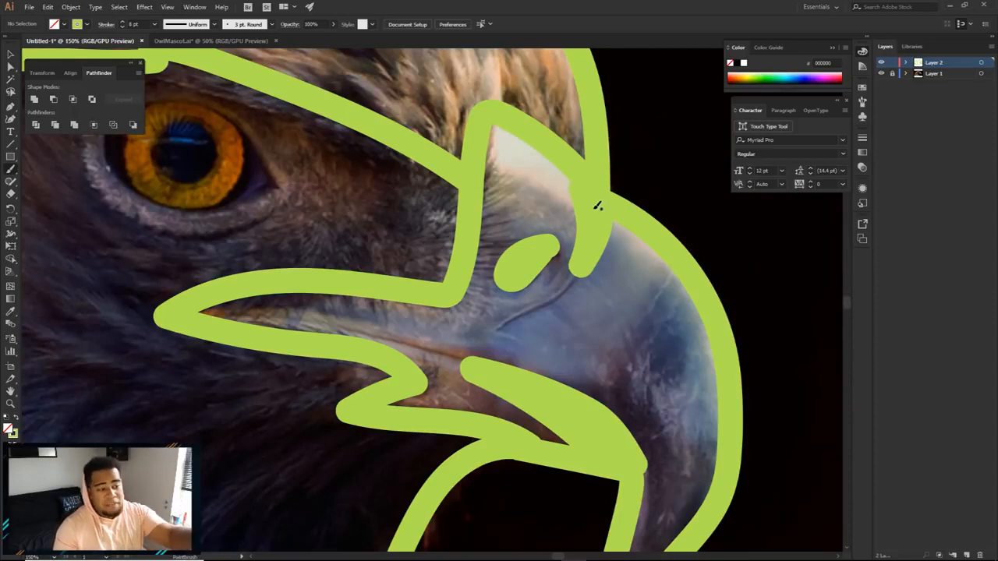
scroll(568, 284, "down", 2)
scroll(568, 285, "down", 2)
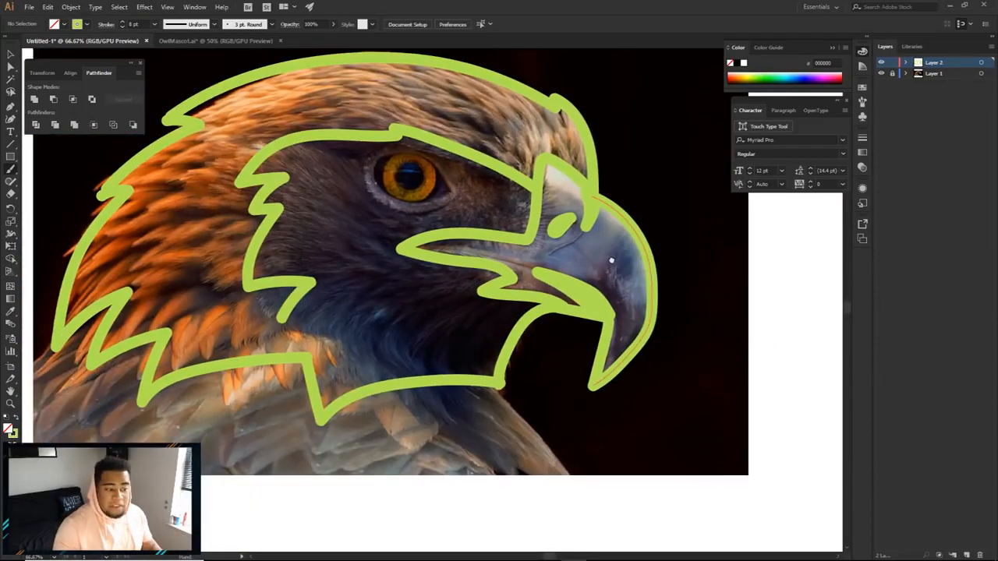
left_click(882, 74)
left_click_drag(677, 262, 697, 288)
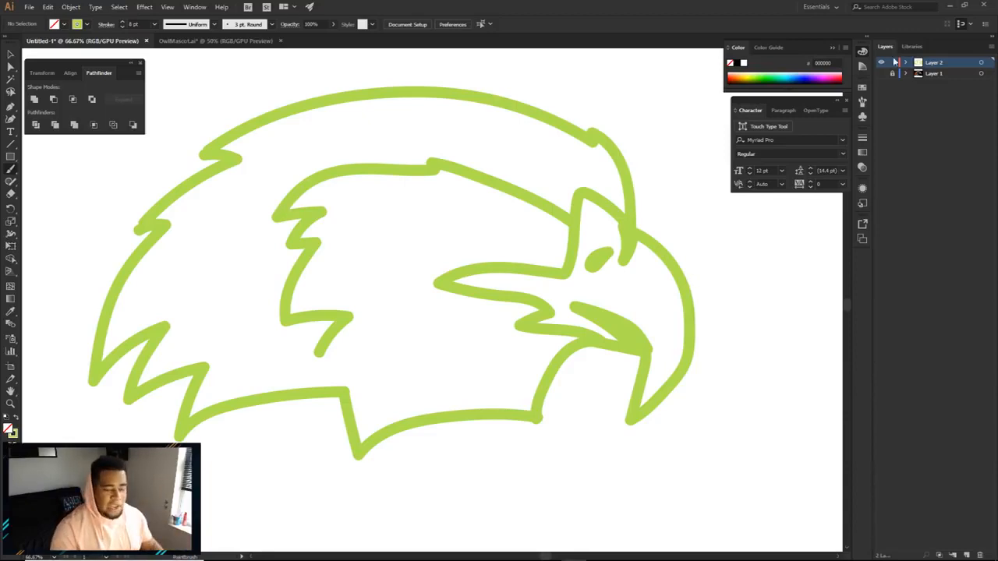
left_click(882, 73)
mouse_move(646, 263)
left_mouse_down()
mouse_move(681, 283)
mouse_move(647, 246)
left_mouse_up()
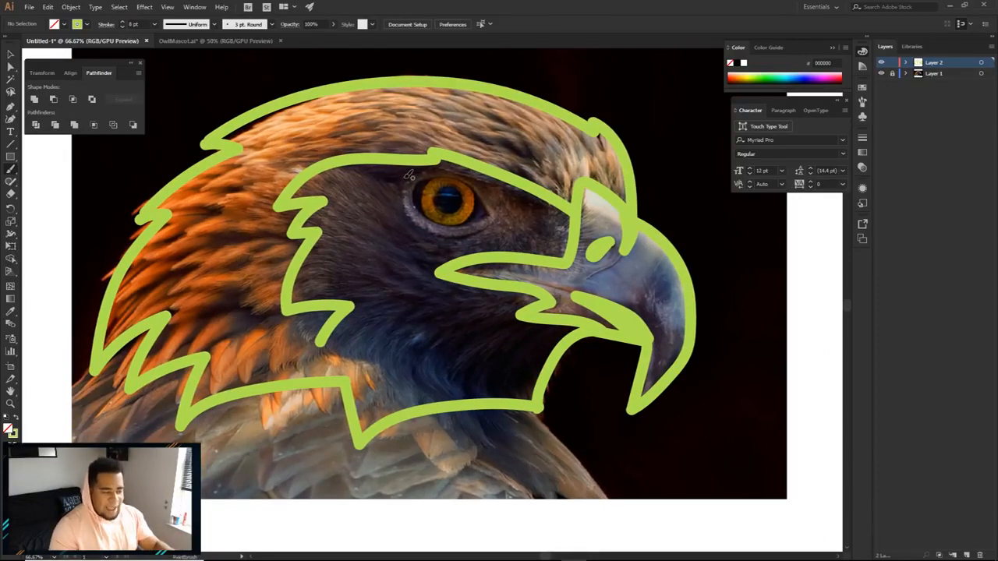
key("ctrl+minus")
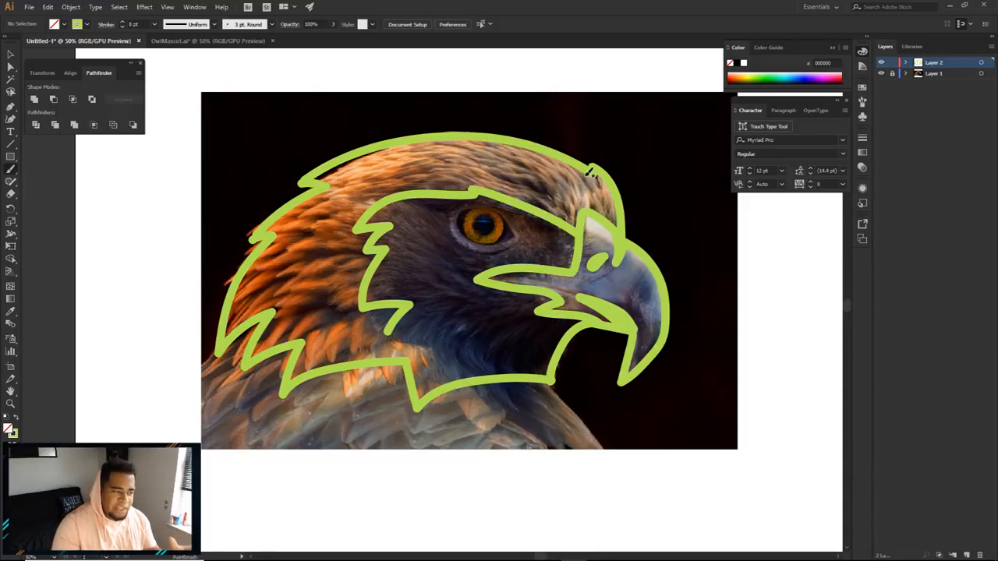
left_click(593, 169, "ctrl")
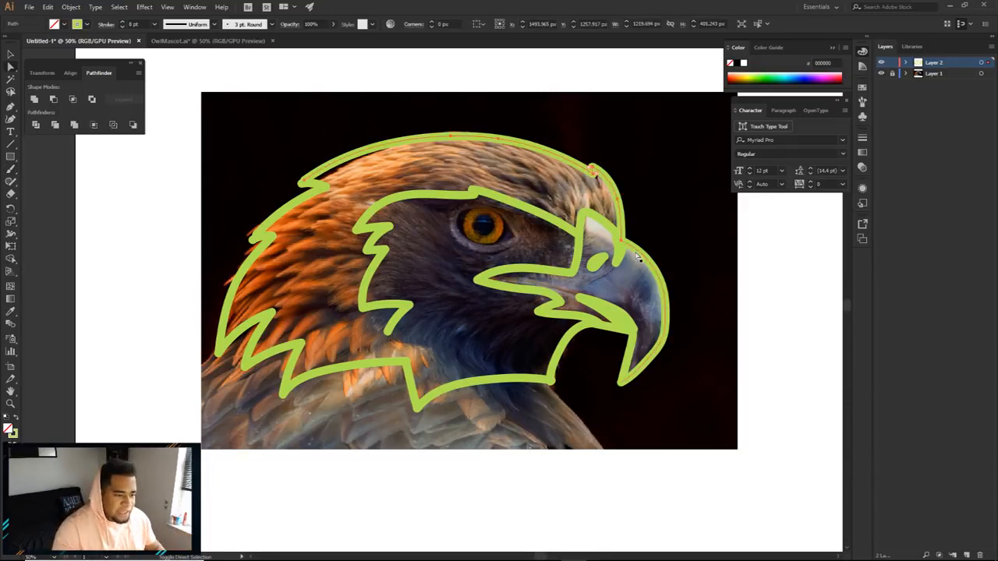
left_click(314, 192, "shift")
left_click(316, 340)
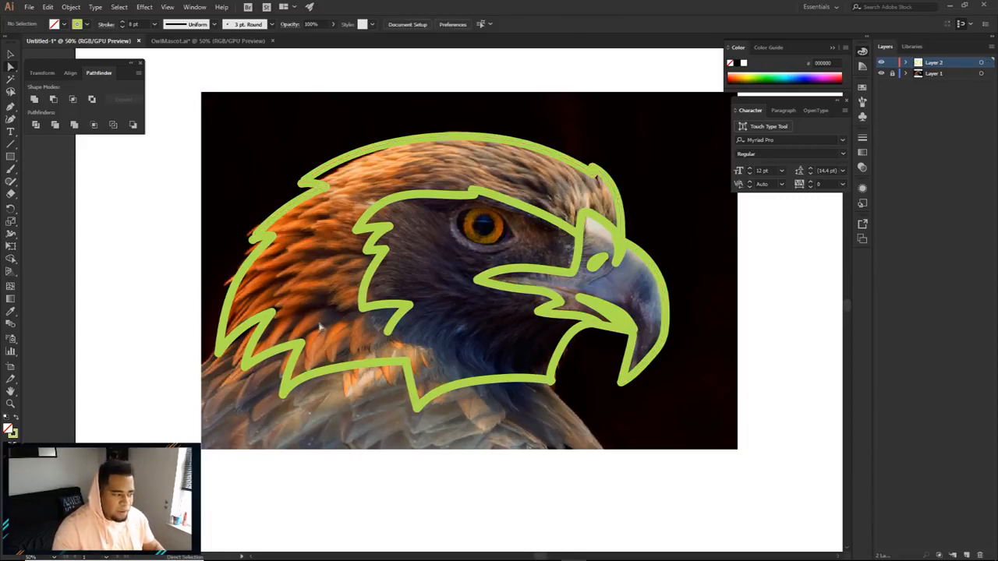
Step: Draw a closed, straight-sided practice shape with a narrow slit in the blank area below the photo, using the Pen tool
key("p")
scroll(519, 388, "down", 4)
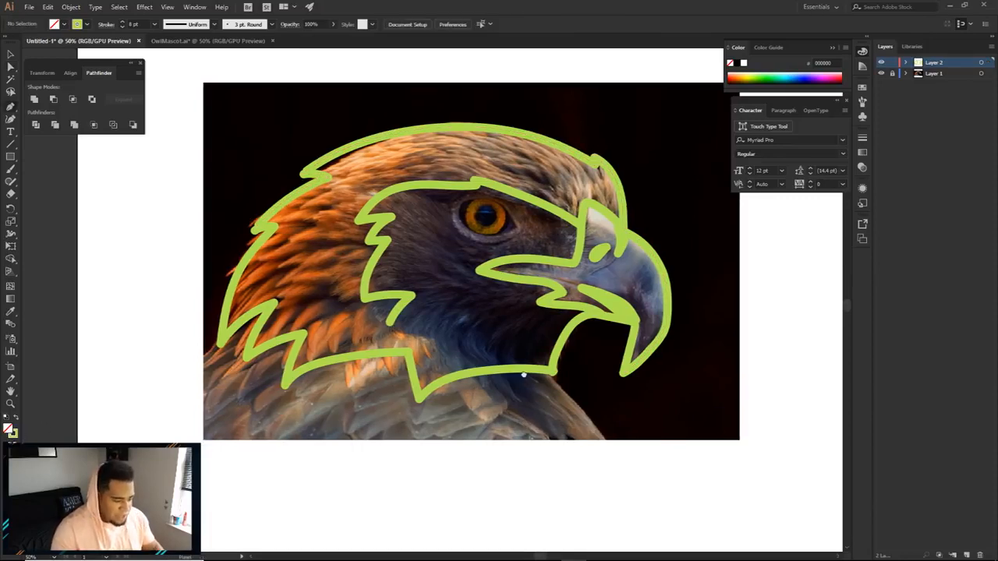
left_click(598, 353)
left_click(404, 380)
left_click(390, 433)
left_click(490, 408)
left_click(415, 464)
left_click(460, 477)
left_click(544, 439)
left_click(624, 440)
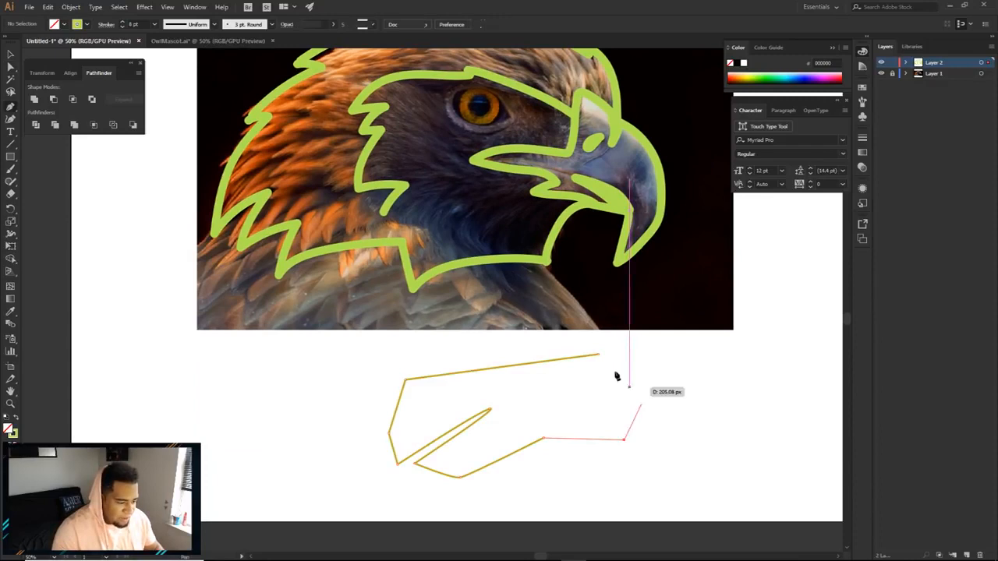
left_click(659, 399)
left_click(598, 353)
Step: Fill the practice shape with the green and set its stroke colour to near-black 1b1c1a
left_click(635, 350, "ctrl")
left_click_drag(362, 353, 659, 449)
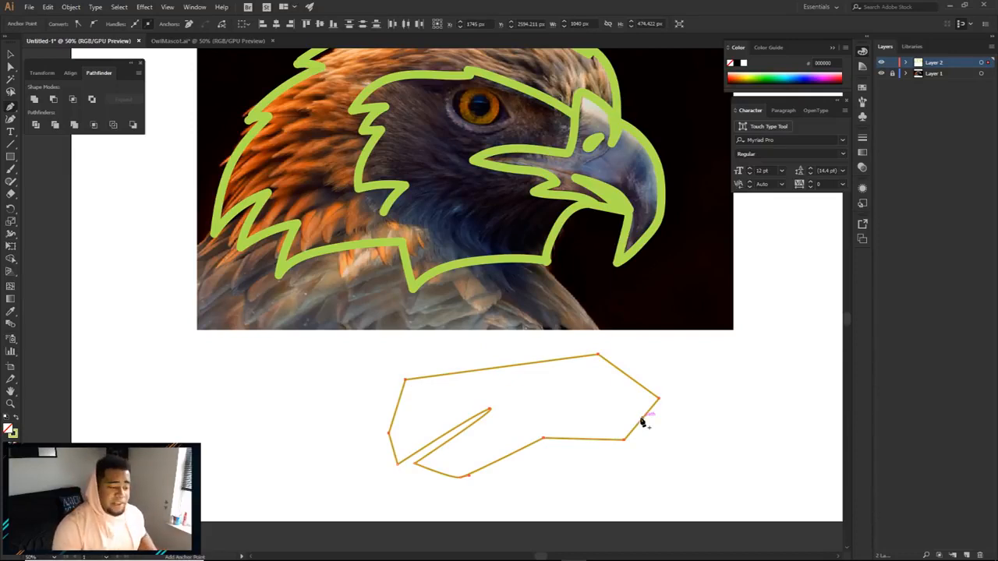
left_click(12, 434)
key("slash")
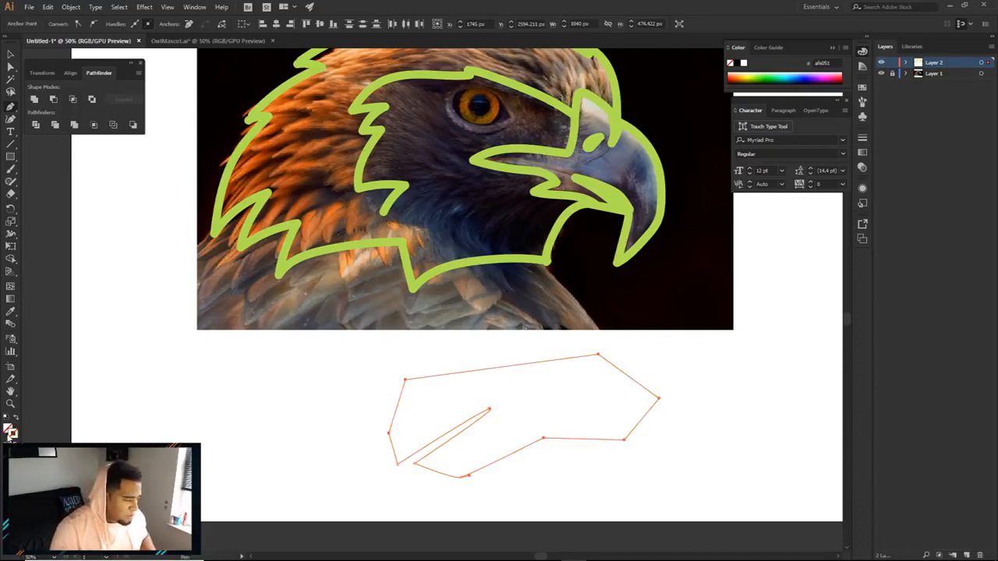
key("comma")
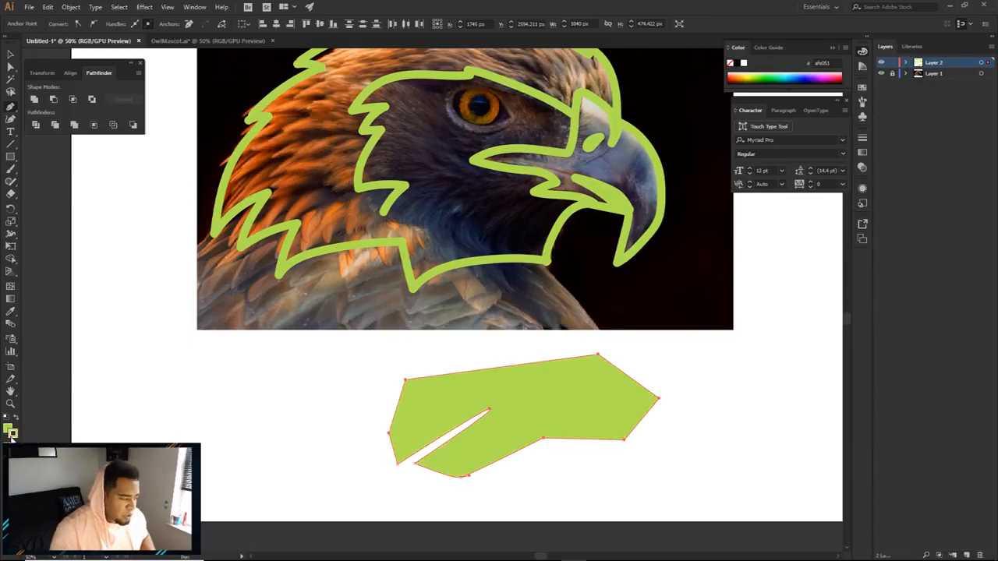
double_click(9, 428)
left_click_drag(608, 394, 584, 428)
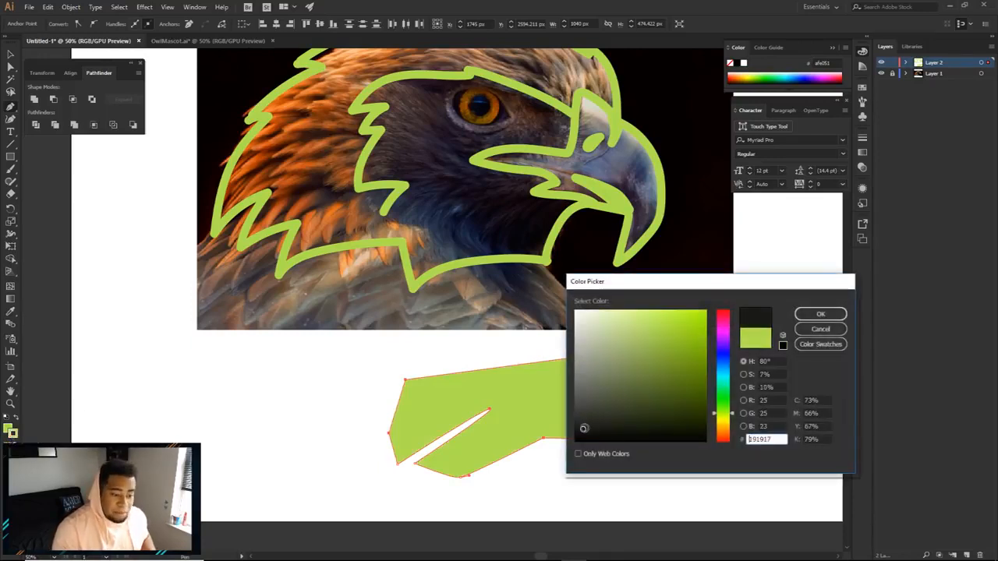
left_click(820, 314)
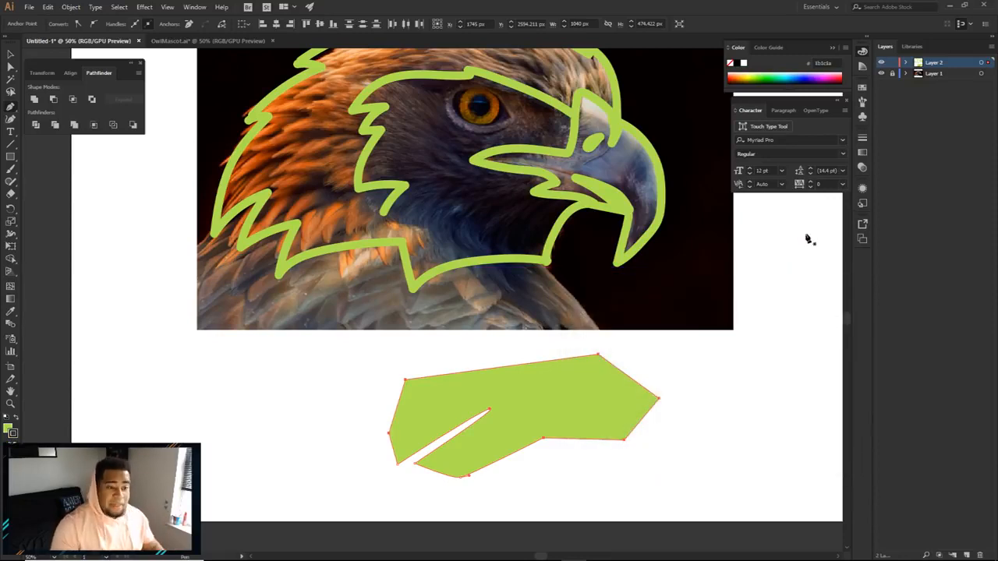
Step: Set the practice shape's stroke weight to 24 pt, align the stroke to the outside, and deselect the shape
left_click(863, 136)
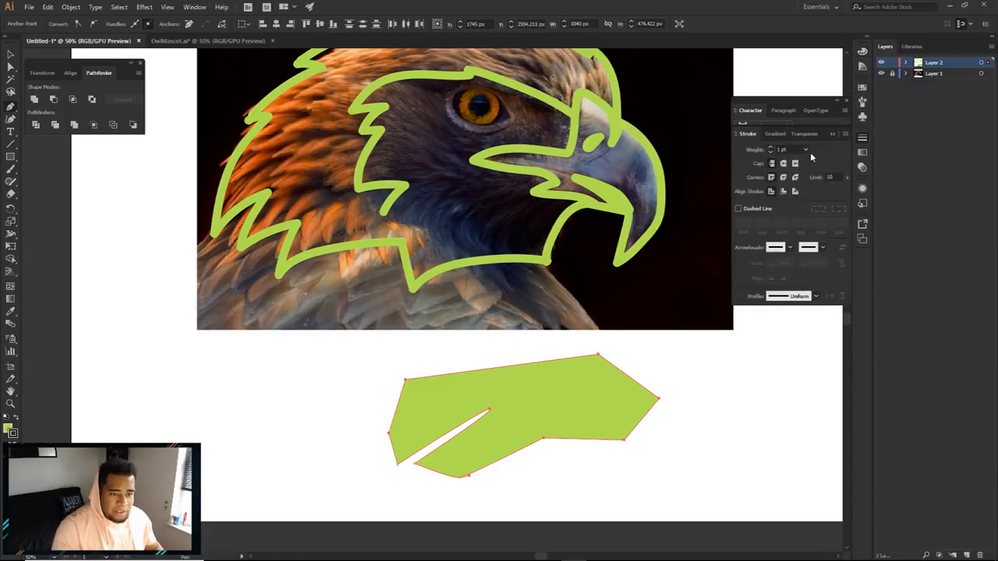
left_click(770, 148)
left_click(794, 191)
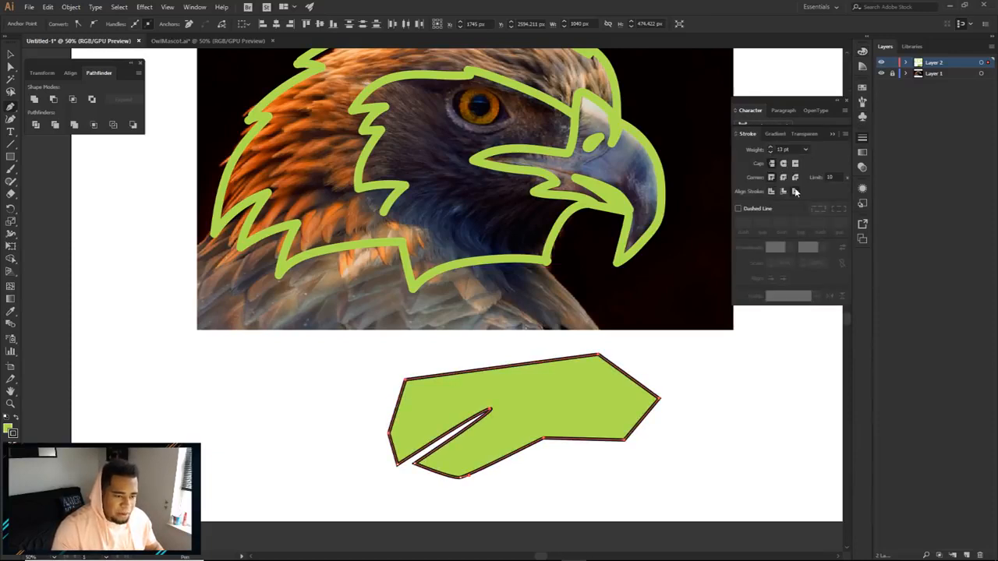
left_click(769, 148)
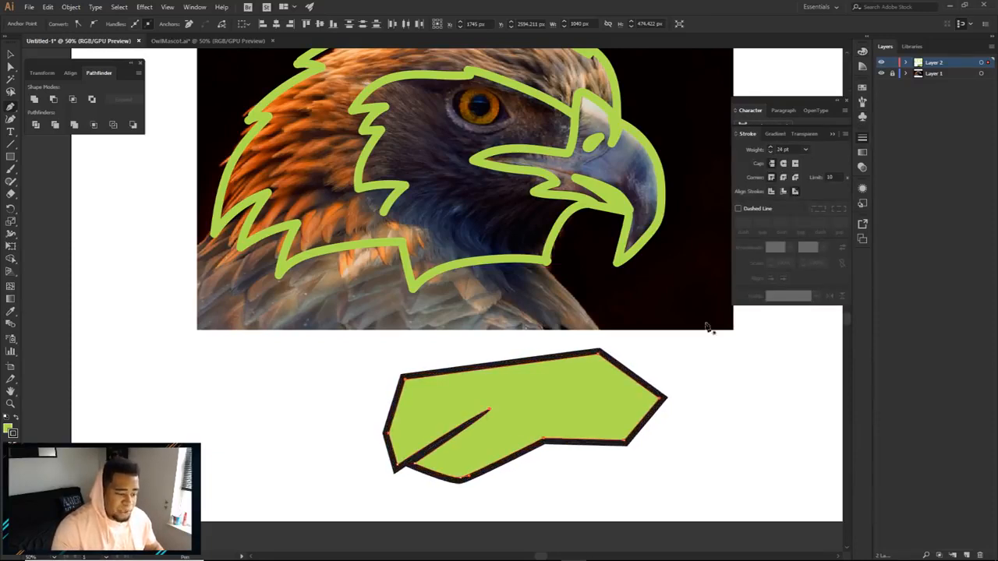
left_click(708, 385)
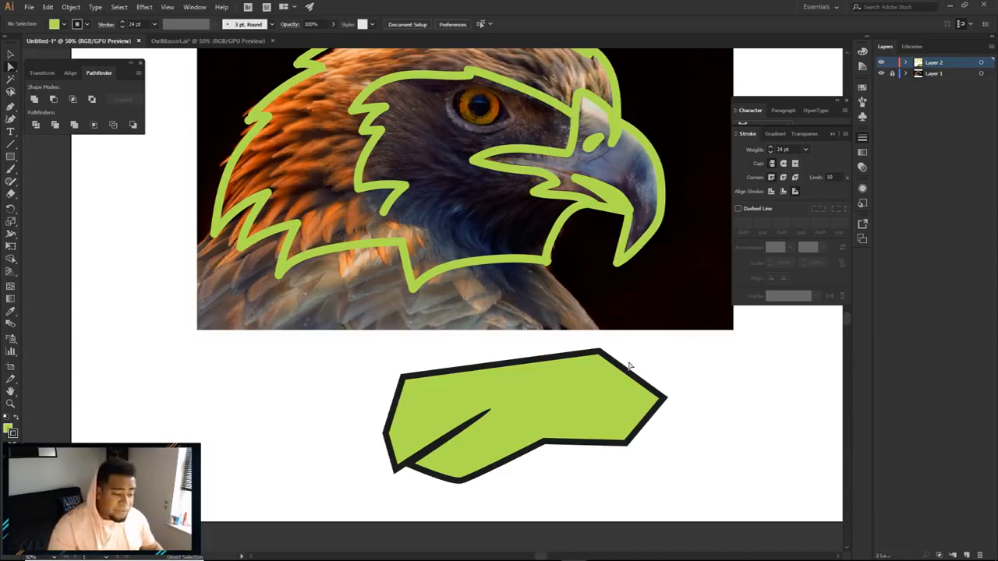
Step: Inspect the corners of the thick outline on the practice shape and delete the shape
left_click(581, 389)
scroll(607, 359, "up", 1, "alt")
scroll(607, 359, "up", 2, "alt")
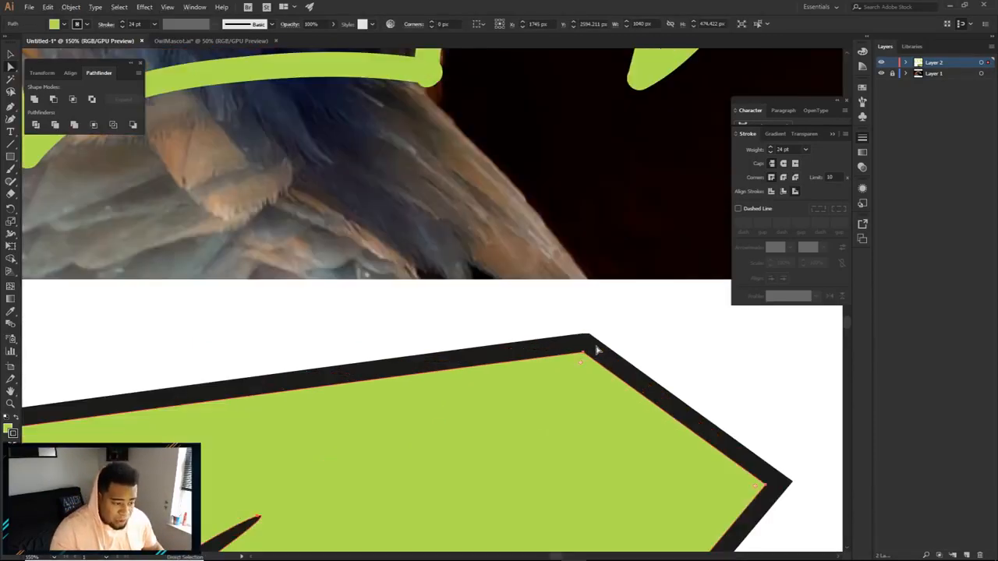
scroll(597, 345, "down", 1, "alt")
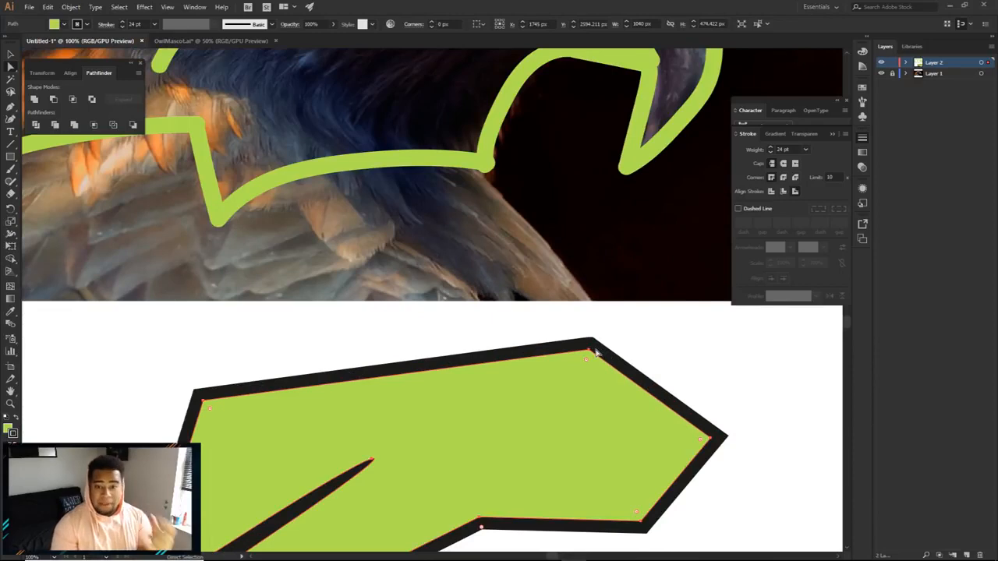
key("Delete")
left_click_drag(283, 111, 432, 303)
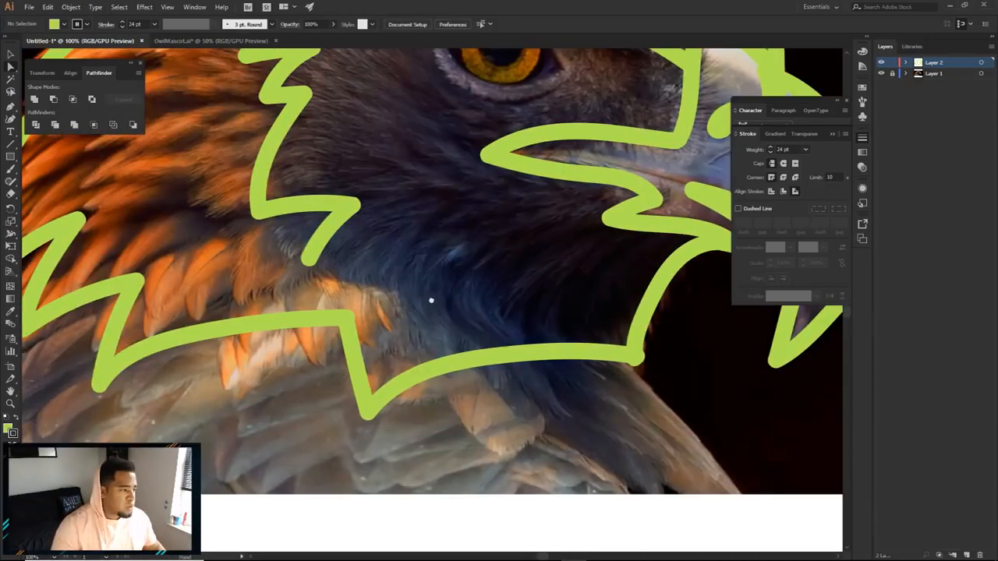
scroll(508, 339, "down", 2, "alt")
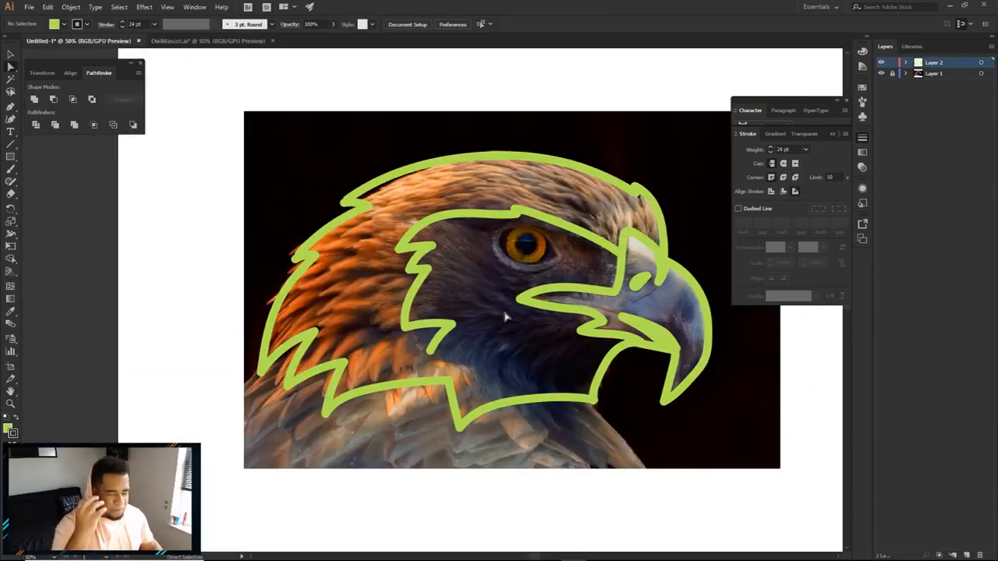
Step: Switch to the OwlMascot.ai document and give its owl artwork no fill and a thin 1 pt black stroke to expose the outlines
key("ctrl+Tab")
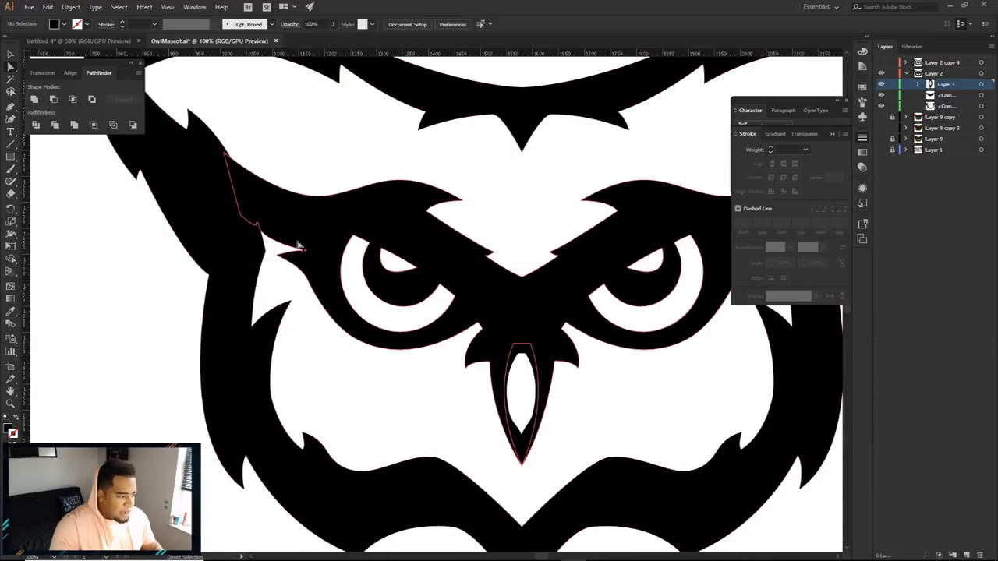
key("ctrl+a")
key("ctrl+0")
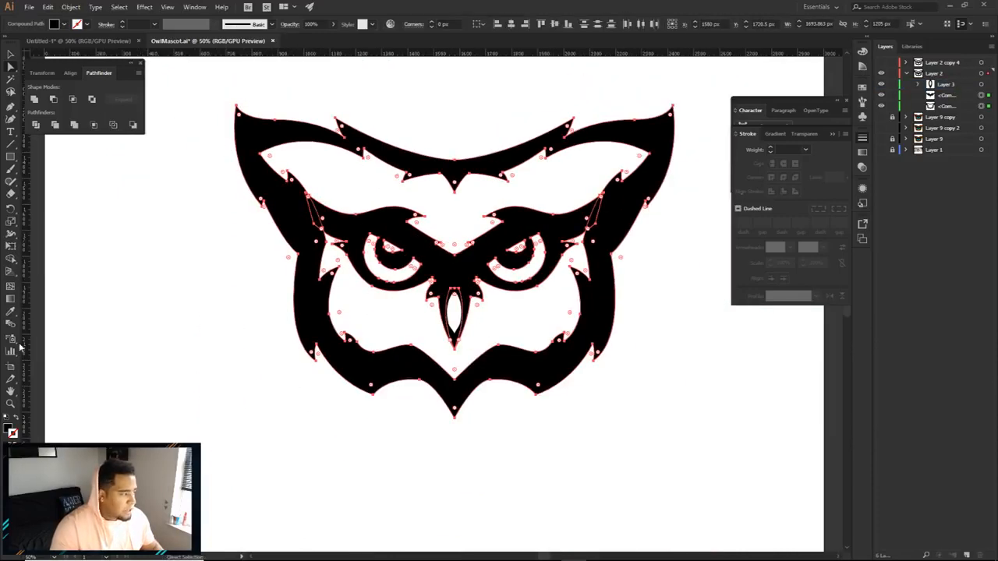
left_click(7, 429)
key("slash")
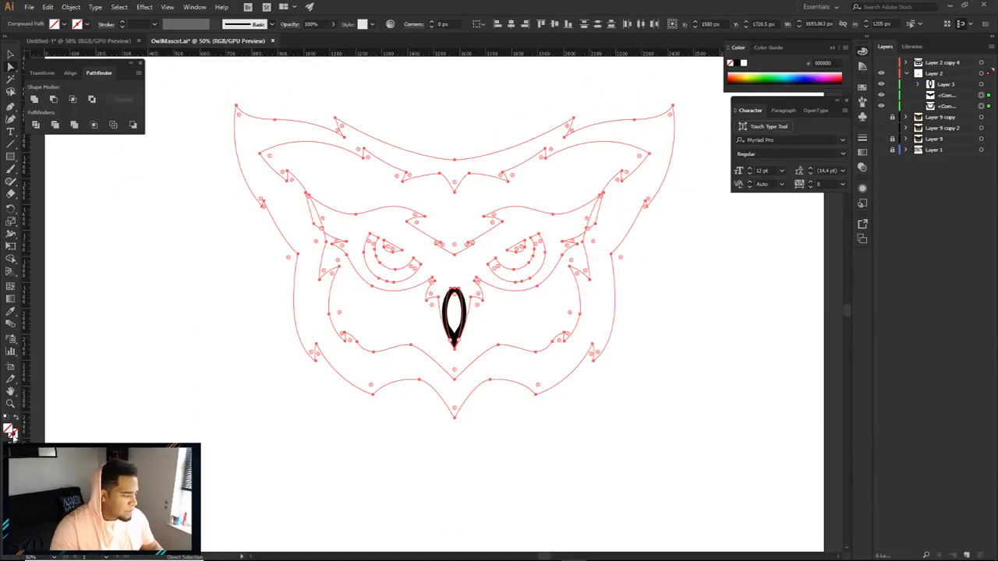
key("comma")
left_click(173, 392)
scroll(358, 312, "up", 1)
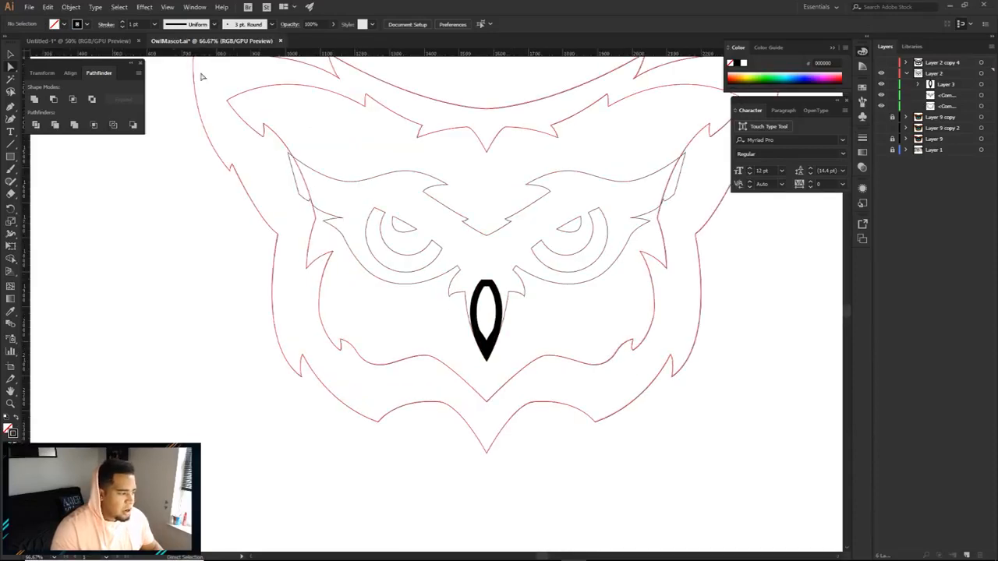
Step: Swap the fill and stroke on all the owl artwork and return to the eagle document
left_click(123, 42)
left_click(222, 40)
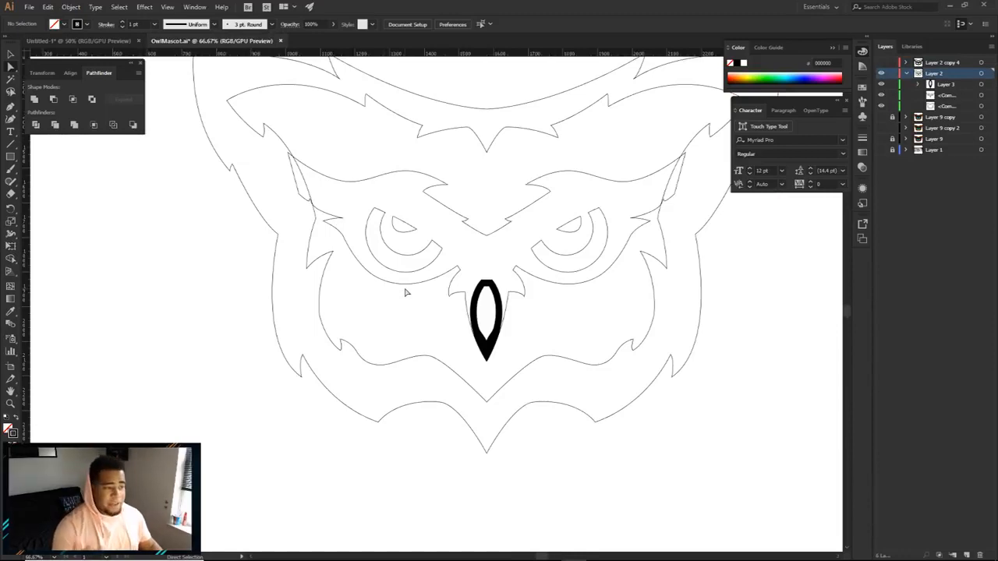
key("ctrl+a")
key("shift+x")
left_click(107, 41)
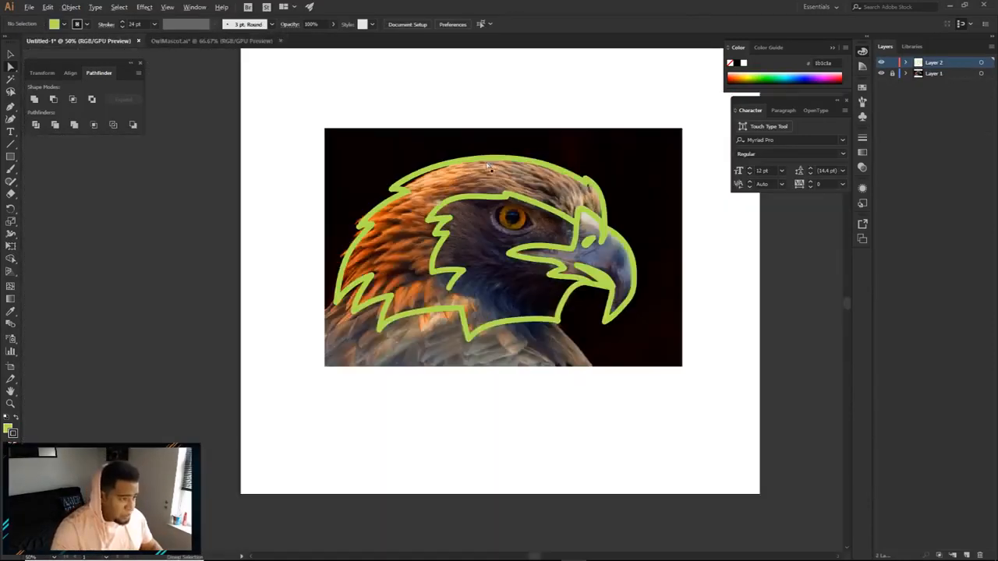
key("ctrl+minus")
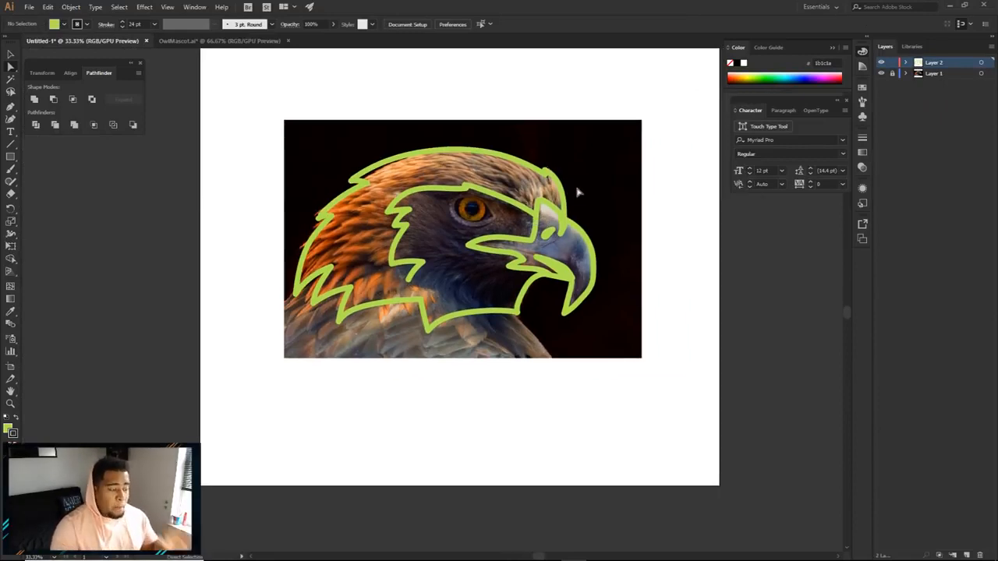
key("b")
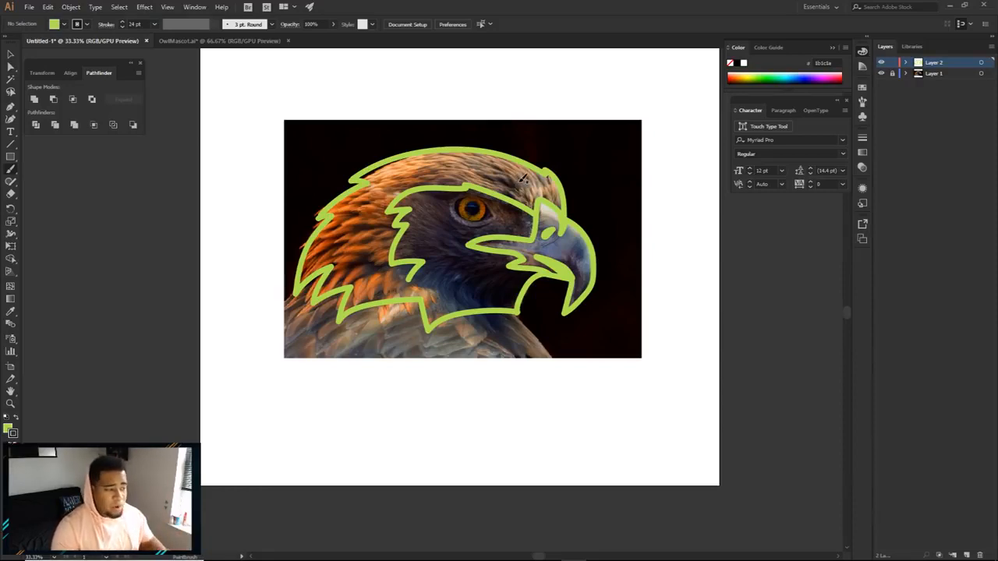
scroll(524, 179, "up", 1)
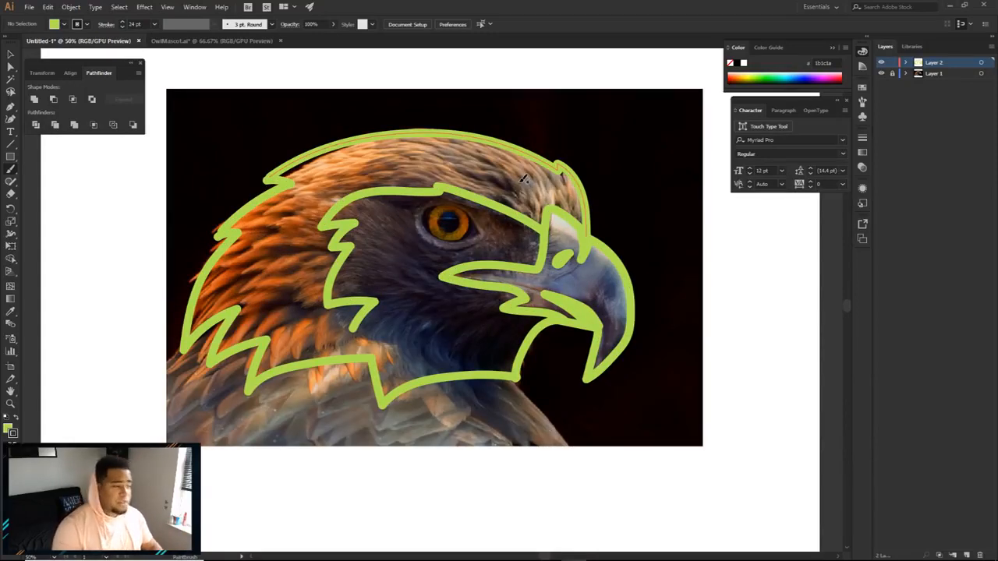
mouse_move(548, 186)
left_mouse_down()
mouse_move(434, 159)
mouse_move(344, 169)
left_mouse_up()
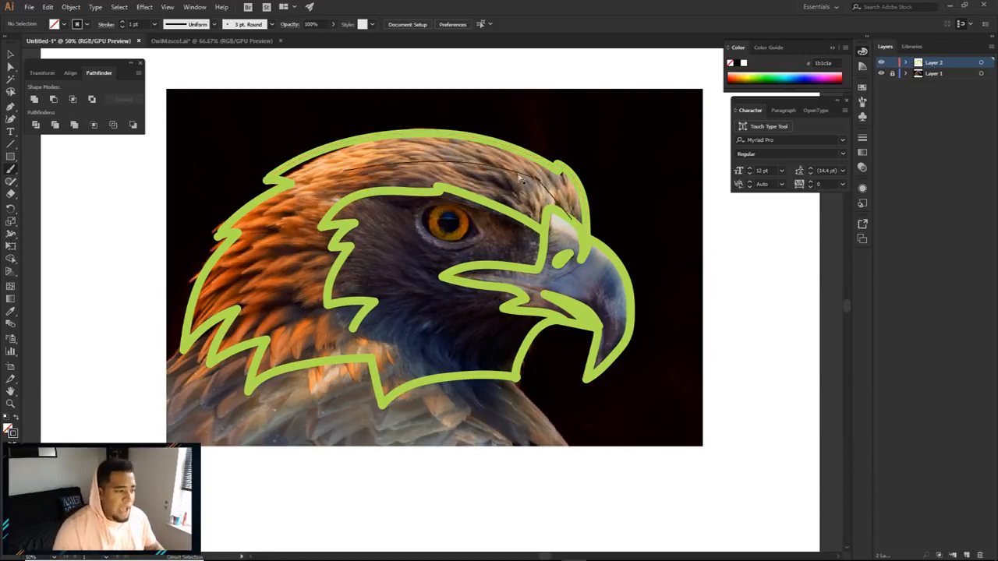
key("ctrl+z")
Step: Set the Paintbrush to no fill and a yellow stroke colour
left_click(12, 433)
left_click(7, 430)
key("/")
double_click(13, 435)
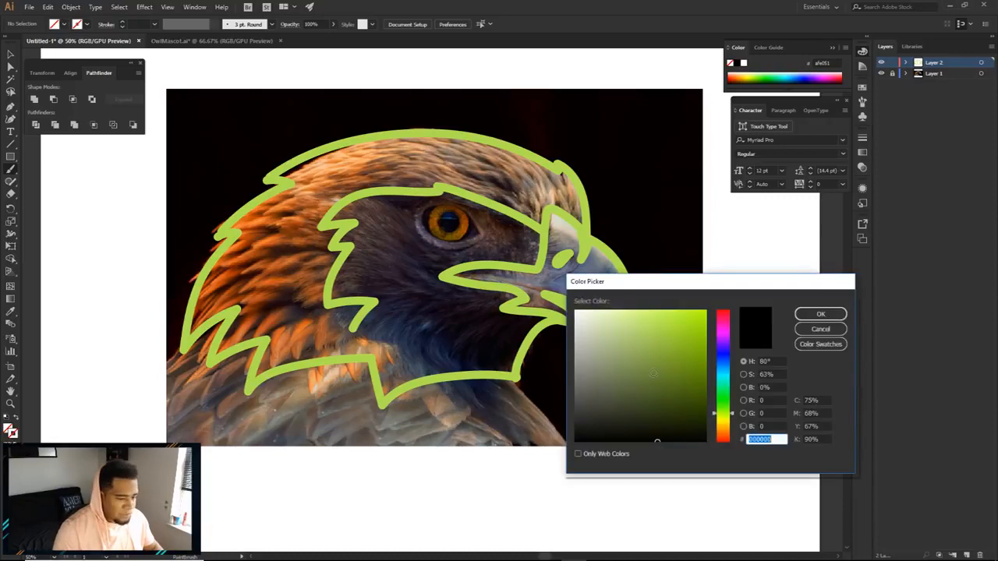
left_click(727, 422)
left_click(671, 323)
left_click(813, 317)
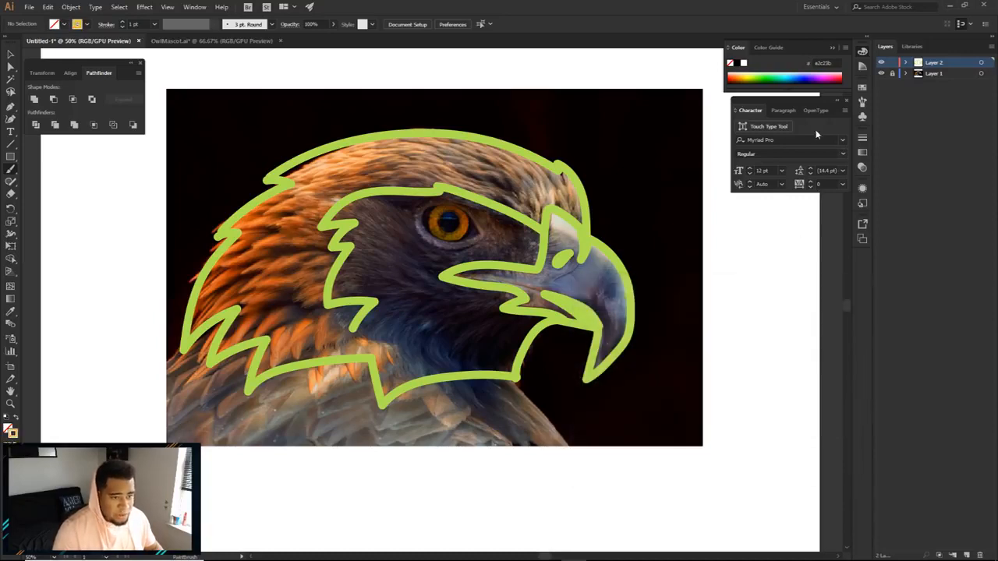
Step: Set the stroke weight to 4 pt with a short test stroke beside the eagle's head, and delete the test stroke
left_click(863, 138)
left_click_drag(613, 163, 632, 192)
left_click(630, 186, "ctrl")
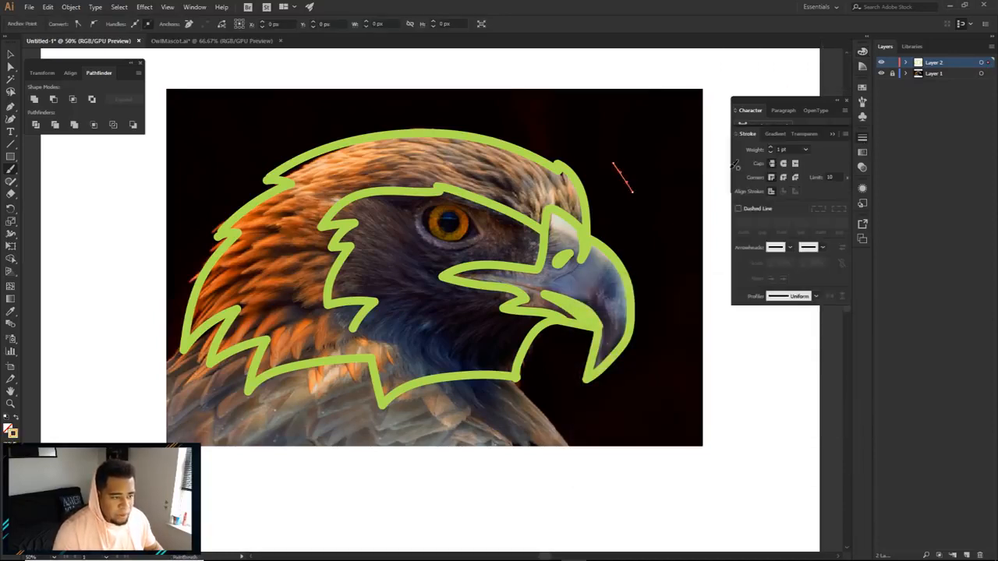
left_click(770, 148)
left_click(769, 147)
left_click(770, 147)
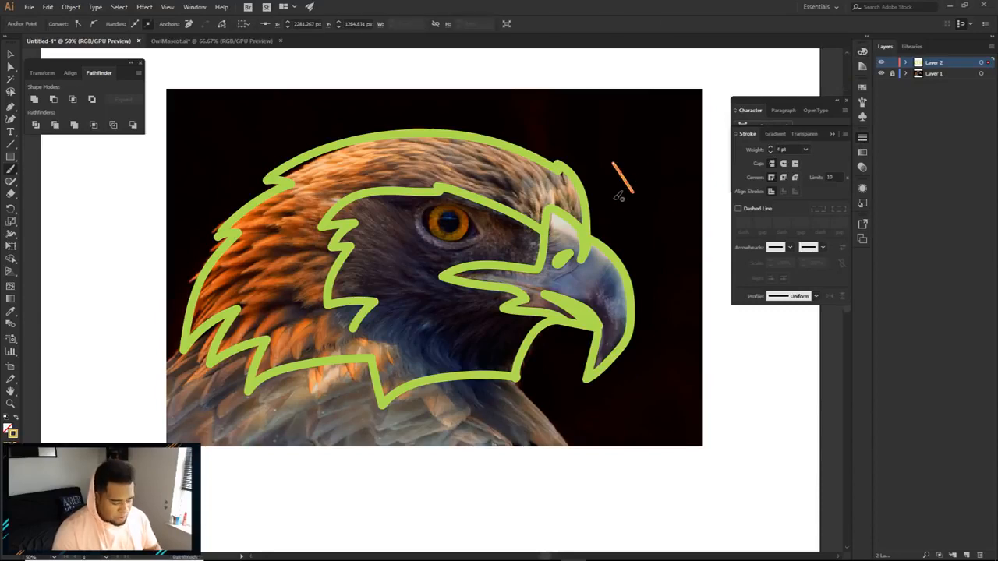
key("Delete")
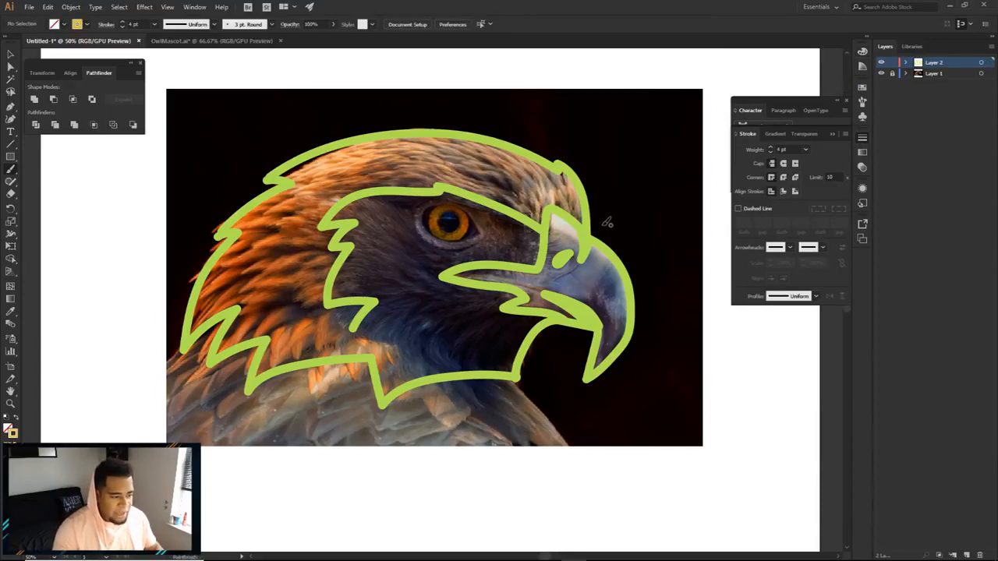
mouse_move(605, 230)
left_mouse_down()
mouse_move(593, 170)
mouse_move(543, 146)
left_mouse_up()
key("ctrl+z")
left_click_drag(604, 229, 594, 165)
key("ctrl+z")
mouse_move(603, 224)
left_mouse_down()
mouse_move(589, 172)
mouse_move(568, 150)
mouse_move(512, 127)
mouse_move(384, 112)
mouse_move(319, 117)
mouse_move(243, 154)
left_mouse_up()
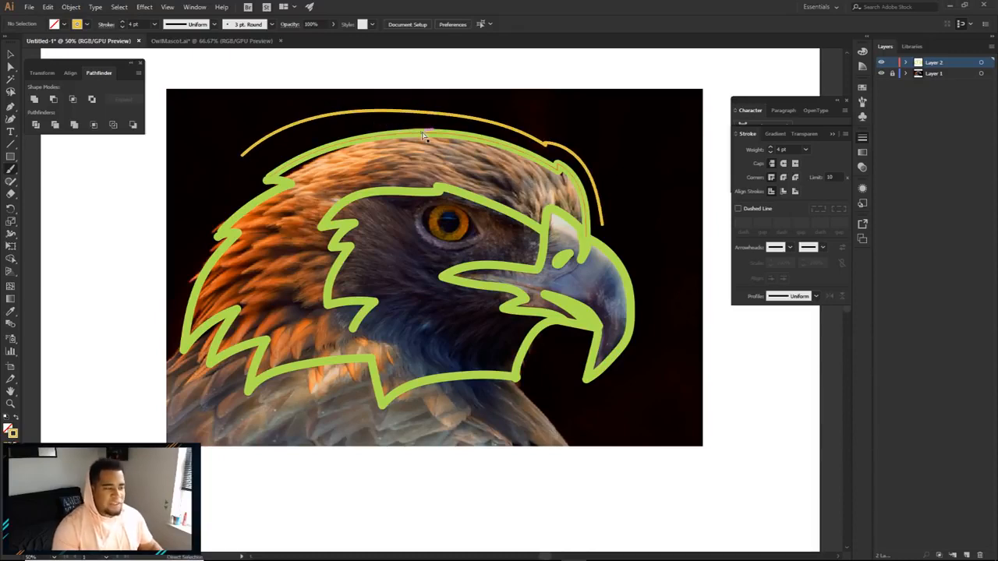
key("ctrl+z")
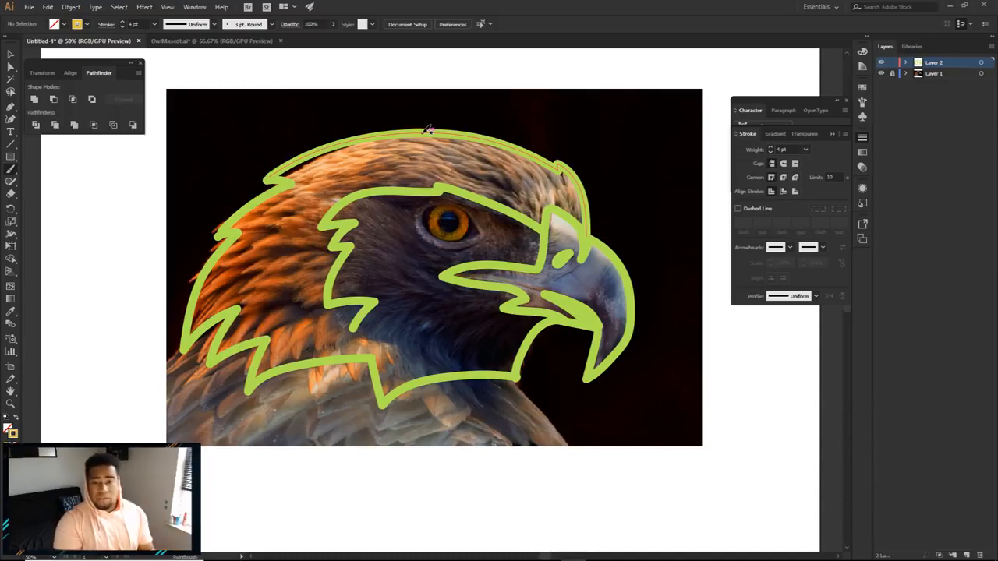
Step: Paint a yellow outer contour offset around the whole eagle head, following the feather tips, neck and beak
mouse_move(606, 226)
left_mouse_down()
mouse_move(593, 174)
mouse_move(554, 135)
mouse_move(421, 112)
mouse_move(340, 113)
mouse_move(260, 142)
mouse_move(204, 181)
mouse_move(245, 185)
mouse_move(189, 253)
left_mouse_up()
key("space")
mouse_move(188, 253)
left_mouse_down()
mouse_move(353, 177)
mouse_move(314, 246)
mouse_move(324, 314)
mouse_move(332, 300)
mouse_move(343, 318)
mouse_move(388, 304)
mouse_move(388, 353)
mouse_move(436, 318)
mouse_move(511, 312)
mouse_move(549, 371)
left_mouse_up()
key("space")
mouse_move(549, 371)
left_mouse_down()
mouse_move(381, 341)
mouse_move(442, 299)
mouse_move(534, 306)
mouse_move(566, 254)
mouse_move(553, 305)
mouse_move(582, 300)
mouse_move(636, 262)
mouse_move(642, 203)
mouse_move(625, 145)
left_mouse_up()
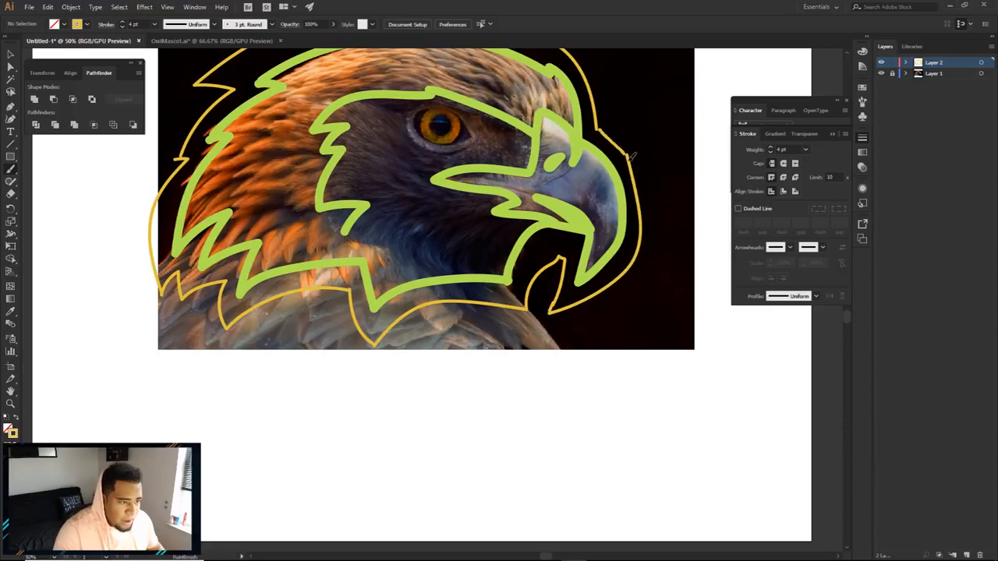
Step: Hide the photo layer and fill the gap between the green head outline and the yellow contour with zigzag hatching
scroll(639, 179, "down", 2, "alt")
left_click(882, 74)
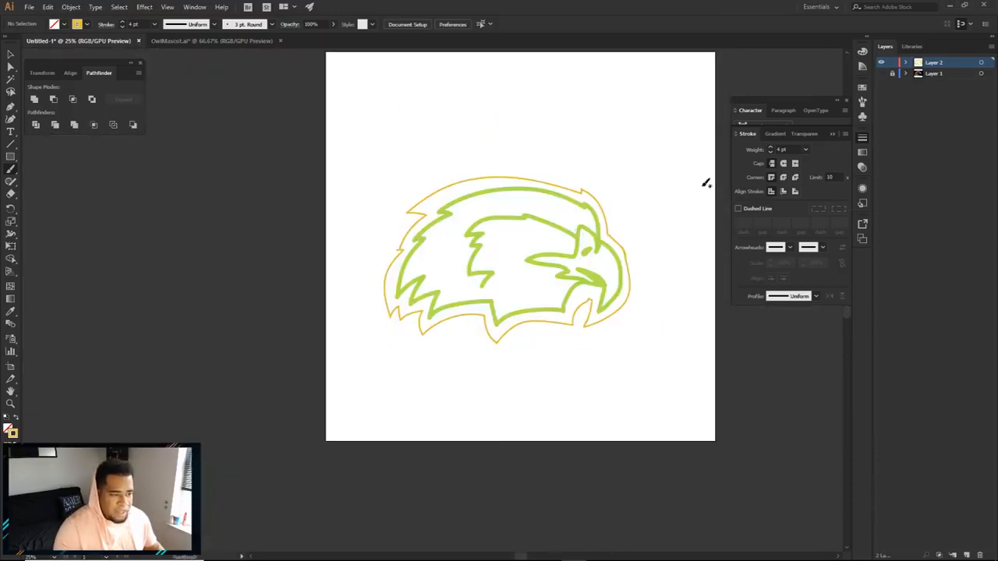
scroll(610, 231, "up", 2)
left_click_drag(607, 223, 607, 204)
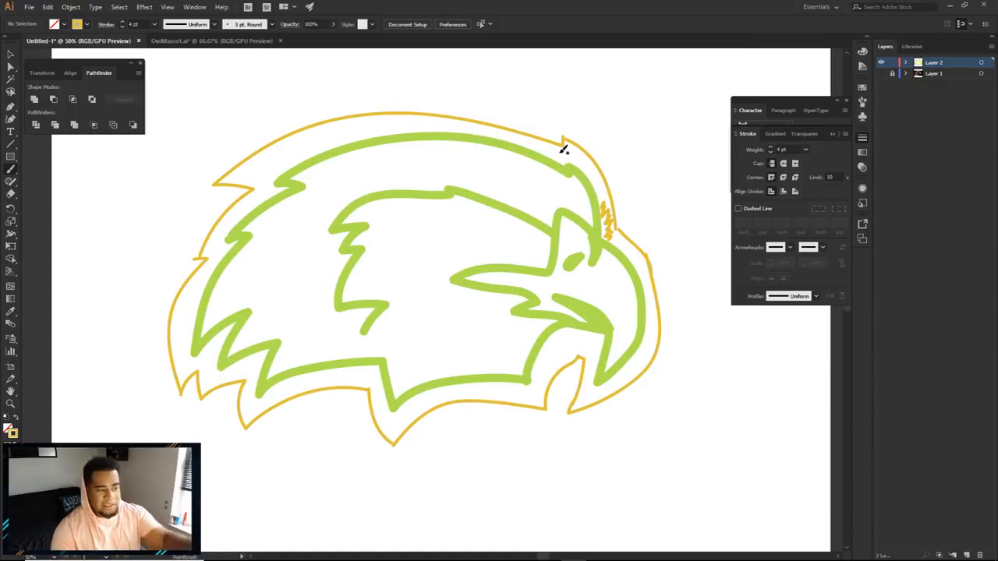
mouse_move(605, 188)
left_mouse_down()
mouse_move(582, 153)
mouse_move(566, 160)
mouse_move(558, 148)
mouse_move(463, 128)
mouse_move(332, 124)
mouse_move(349, 134)
mouse_move(290, 146)
mouse_move(312, 145)
mouse_move(260, 173)
mouse_move(282, 183)
mouse_move(251, 196)
mouse_move(254, 207)
mouse_move(215, 234)
mouse_move(222, 251)
mouse_move(197, 282)
left_mouse_up()
left_click_drag(200, 285, 267, 234)
mouse_move(259, 307)
left_mouse_down()
mouse_move(264, 239)
mouse_move(249, 261)
mouse_move(258, 315)
mouse_move(293, 290)
mouse_move(276, 295)
mouse_move(275, 329)
mouse_move(318, 318)
mouse_move(314, 339)
mouse_move(351, 340)
mouse_move(333, 352)
mouse_move(390, 327)
mouse_move(452, 326)
mouse_move(445, 342)
mouse_move(457, 379)
mouse_move(485, 351)
mouse_move(536, 339)
mouse_move(581, 337)
mouse_move(599, 351)
mouse_move(617, 301)
mouse_move(607, 320)
mouse_move(651, 283)
mouse_move(666, 292)
mouse_move(658, 285)
mouse_move(652, 330)
mouse_move(663, 339)
mouse_move(525, 366)
mouse_move(554, 365)
mouse_move(586, 329)
mouse_move(580, 239)
mouse_move(550, 206)
left_mouse_up()
left_click_drag(550, 206, 609, 233)
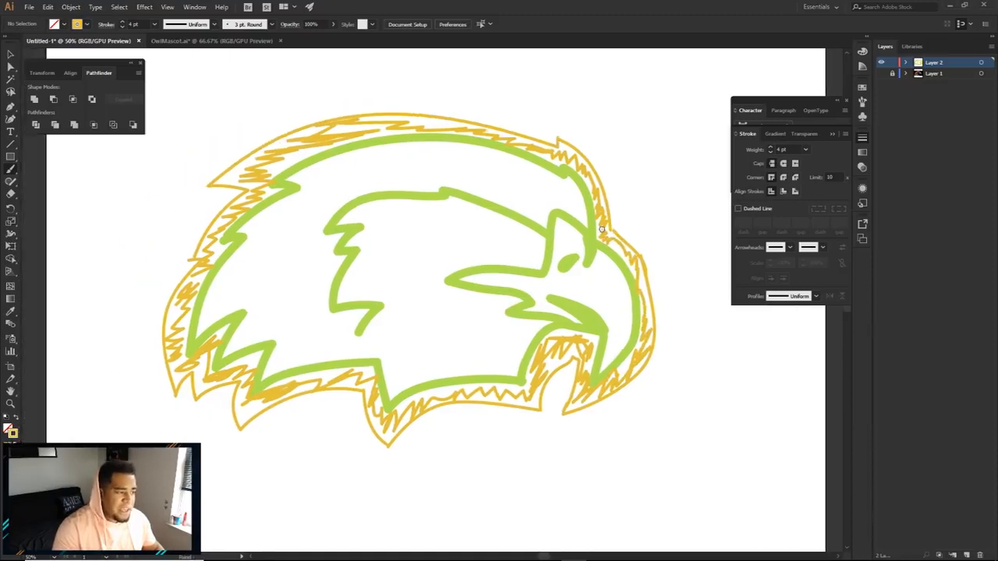
Step: Change the stroke colour of all the sketch lines to black and deselect them
key("v")
mouse_move(159, 77)
left_mouse_down()
mouse_move(207, 132)
mouse_move(688, 419)
left_mouse_up()
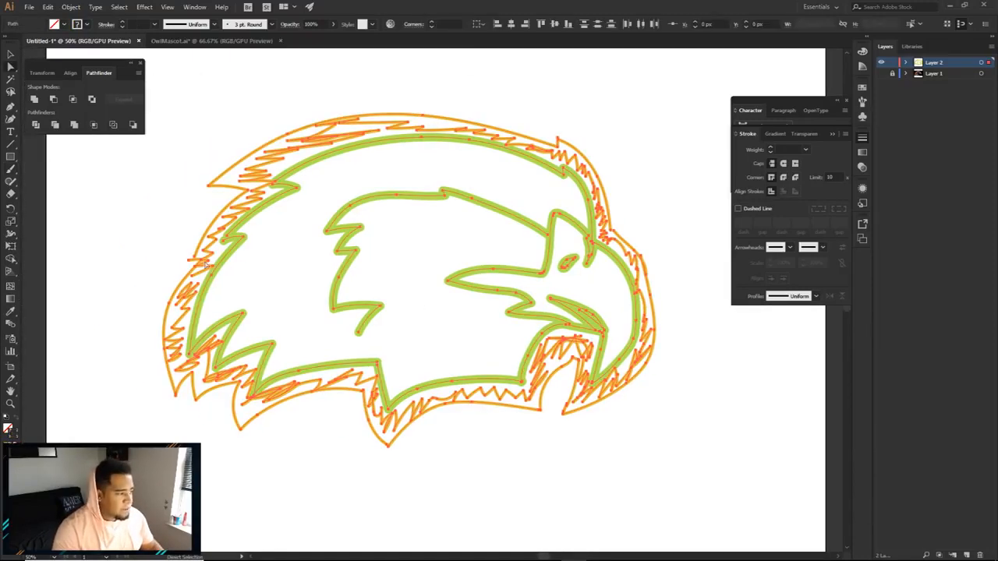
double_click(15, 436)
type("ffffff")
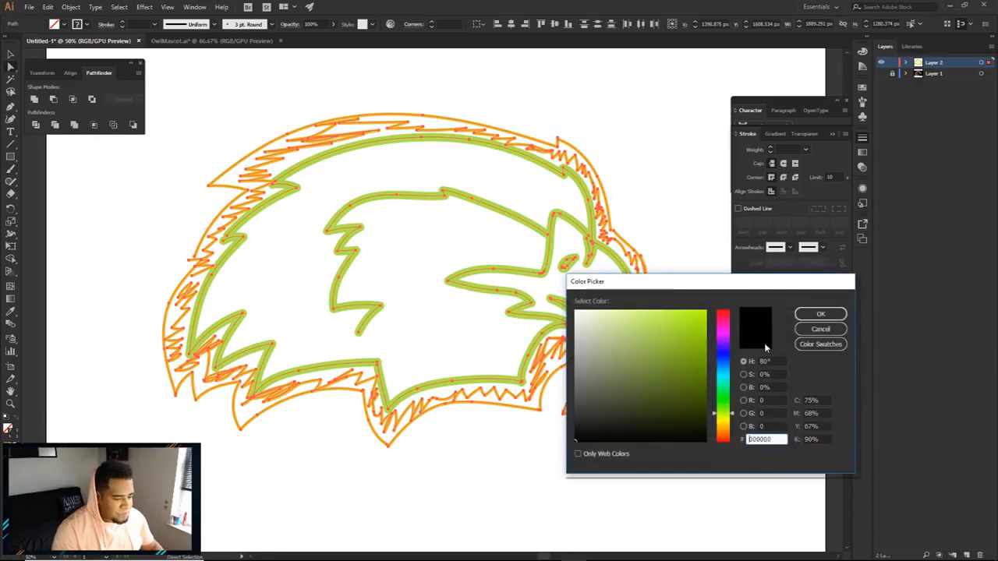
left_click(819, 315)
key("ctrl+z")
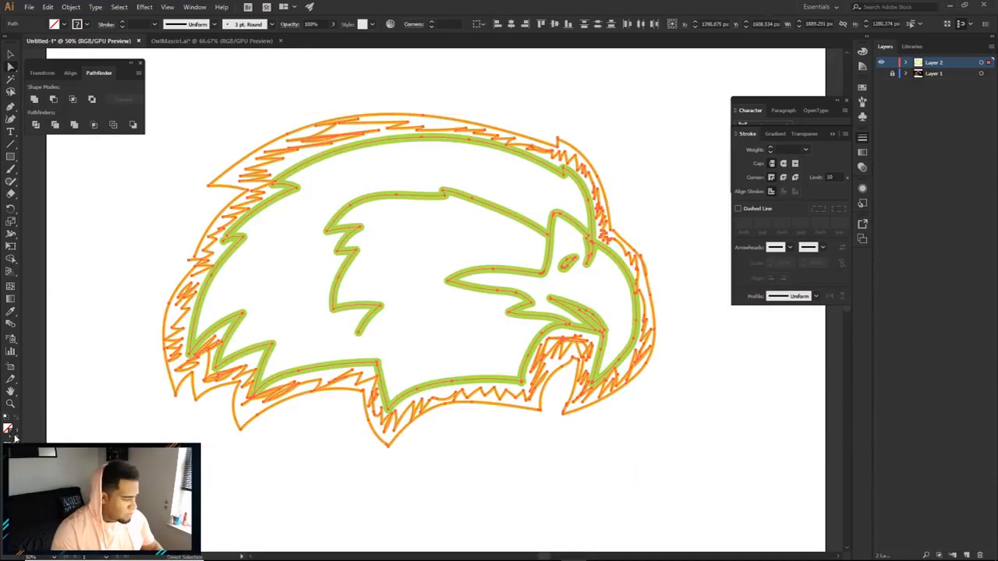
double_click(15, 436)
left_click(821, 314)
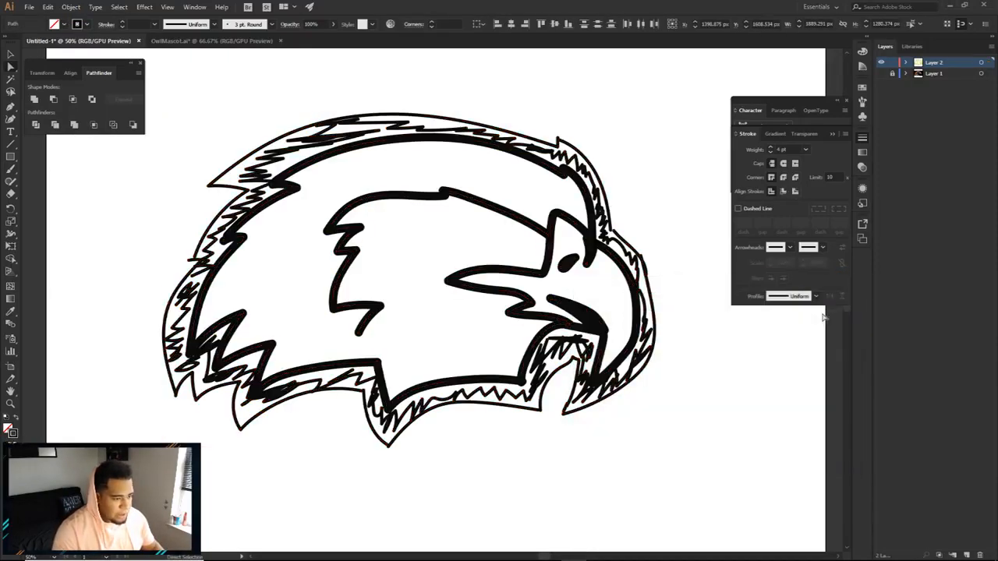
left_click_drag(699, 353, 710, 363)
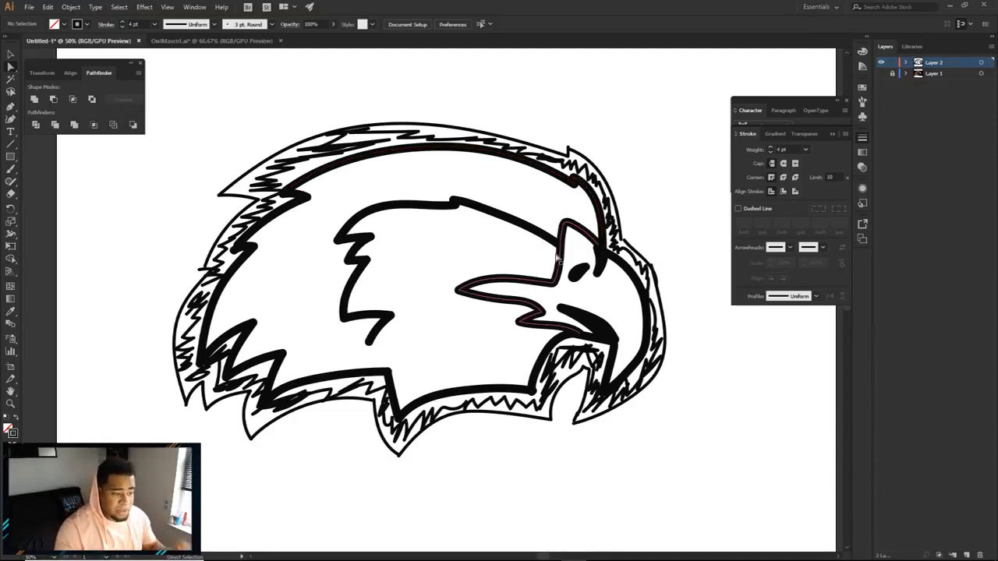
Step: Paint a thin 1 pt offset contour around the back of the beak and mouth line, and hatch the gap
key("b")
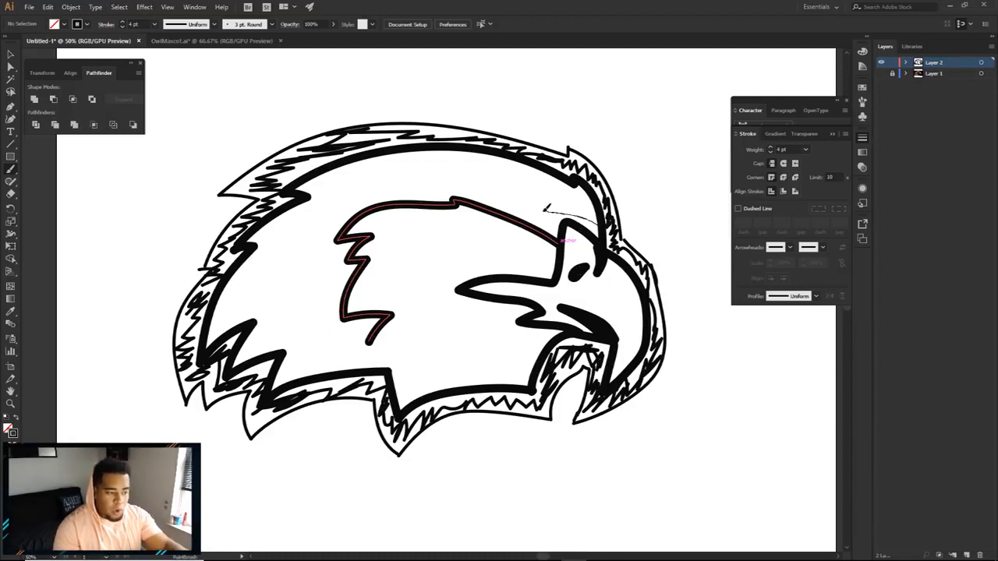
left_click(605, 226, "ctrl")
mouse_move(552, 203)
left_mouse_down()
mouse_move(542, 259)
mouse_move(461, 275)
mouse_move(428, 305)
mouse_move(510, 316)
mouse_move(493, 340)
mouse_move(550, 348)
left_mouse_up()
mouse_move(545, 343)
left_mouse_down()
mouse_move(500, 324)
mouse_move(521, 307)
mouse_move(451, 301)
mouse_move(470, 272)
mouse_move(446, 295)
mouse_move(473, 271)
mouse_move(540, 267)
mouse_move(558, 245)
mouse_move(554, 215)
mouse_move(606, 228)
left_mouse_up()
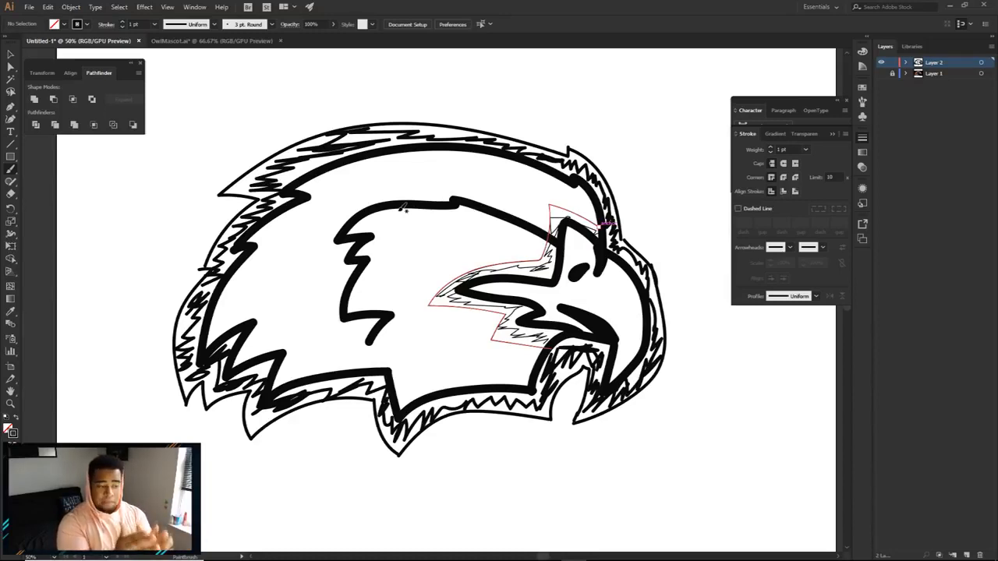
Step: Paint a thin offset contour along the brow and inner face feathers, and hatch the gap beside the thick line
mouse_move(569, 224)
left_mouse_down()
mouse_move(431, 177)
mouse_move(334, 215)
mouse_move(339, 271)
mouse_move(327, 328)
mouse_move(365, 323)
mouse_move(372, 341)
mouse_move(416, 321)
left_mouse_up()
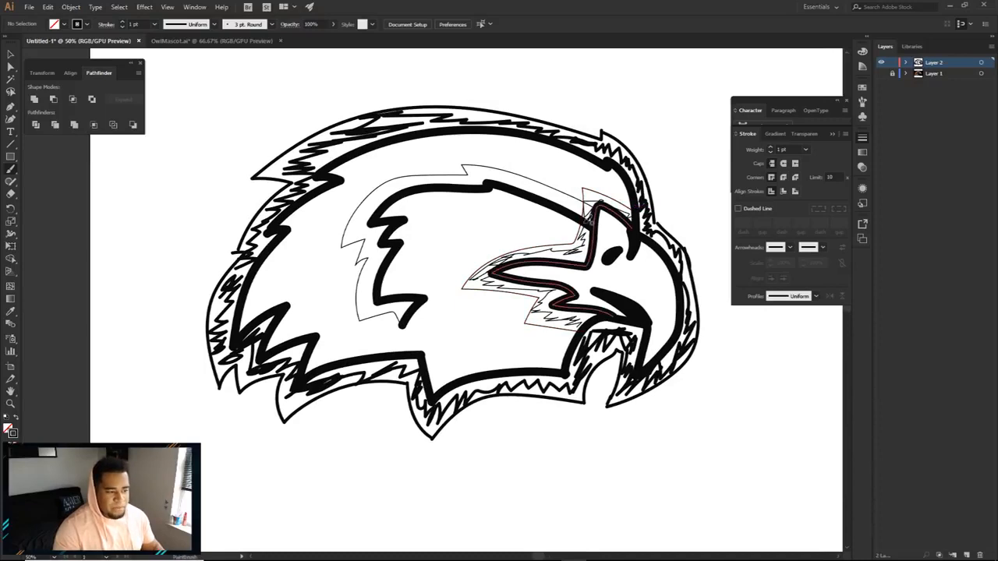
mouse_move(577, 201)
left_mouse_down()
mouse_move(482, 164)
mouse_move(395, 184)
mouse_move(357, 234)
mouse_move(380, 243)
mouse_move(362, 246)
mouse_move(378, 326)
mouse_move(401, 311)
left_mouse_up()
left_click_drag(440, 313, 380, 315)
left_click_drag(676, 311, 681, 328)
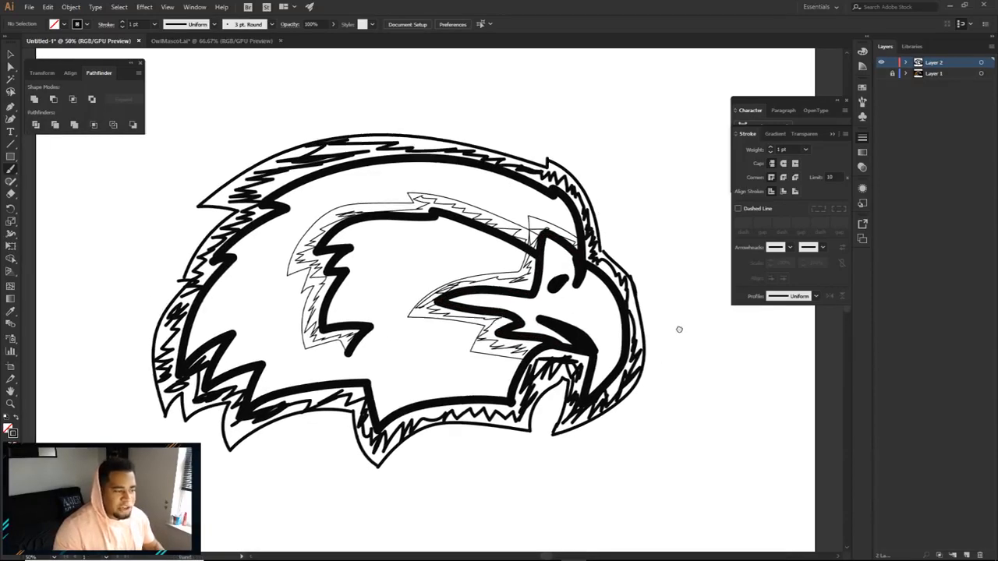
Step: Show the photo layer and trace the eagle's round iris and the curved eye socket below the brow
left_click(881, 72)
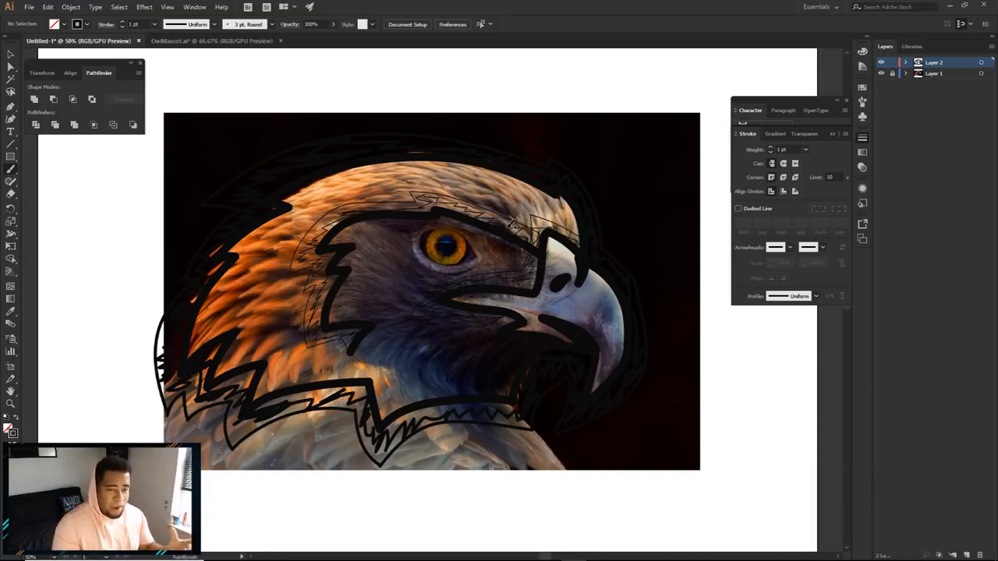
scroll(434, 231, "up", 4)
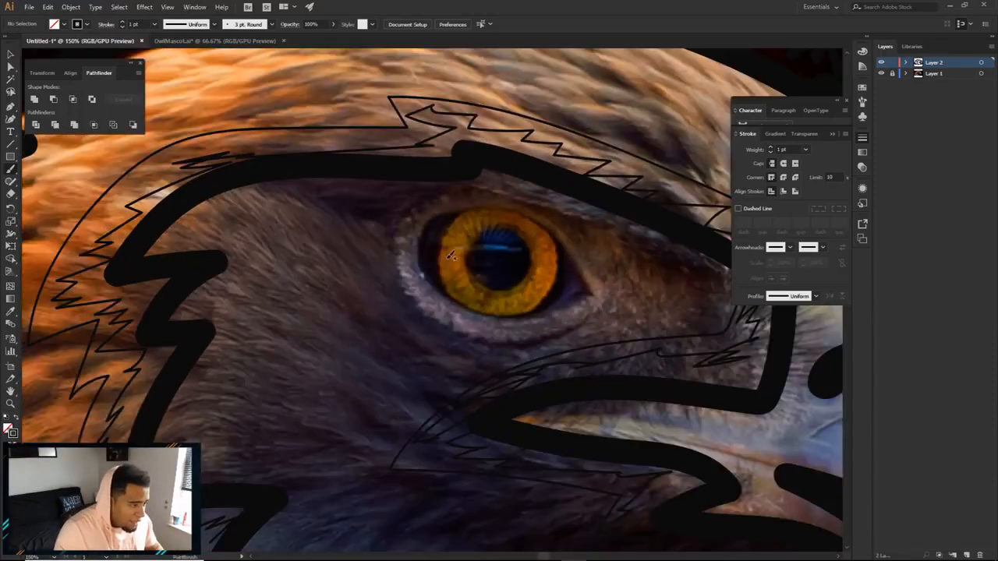
left_click_drag(449, 257, 419, 241)
mouse_move(474, 194)
left_mouse_down()
mouse_move(426, 202)
mouse_move(409, 251)
mouse_move(426, 282)
mouse_move(490, 295)
left_mouse_up()
mouse_move(532, 264)
left_mouse_down()
mouse_move(527, 231)
mouse_move(498, 202)
mouse_move(470, 189)
left_mouse_up()
scroll(524, 251, "down", 1)
mouse_move(341, 146)
left_mouse_down()
mouse_move(344, 210)
mouse_move(394, 282)
mouse_move(450, 306)
mouse_move(504, 304)
mouse_move(584, 270)
left_mouse_up()
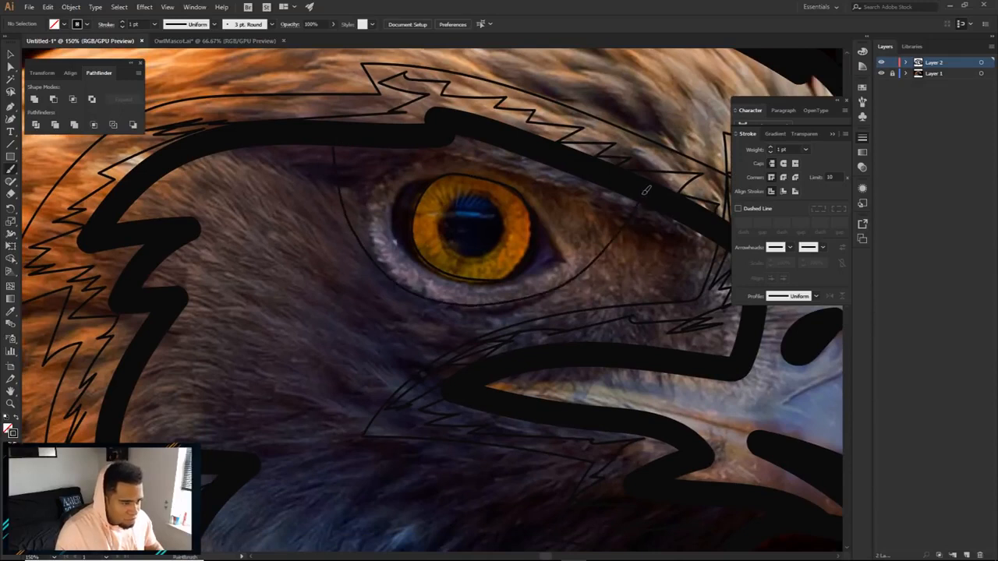
Step: Switch to the OwlMascot.ai document, hide Layer 2 and show Layer 9 copy to examine the coloured owl's eyes
left_click(234, 40)
key("ctrl+shift+a")
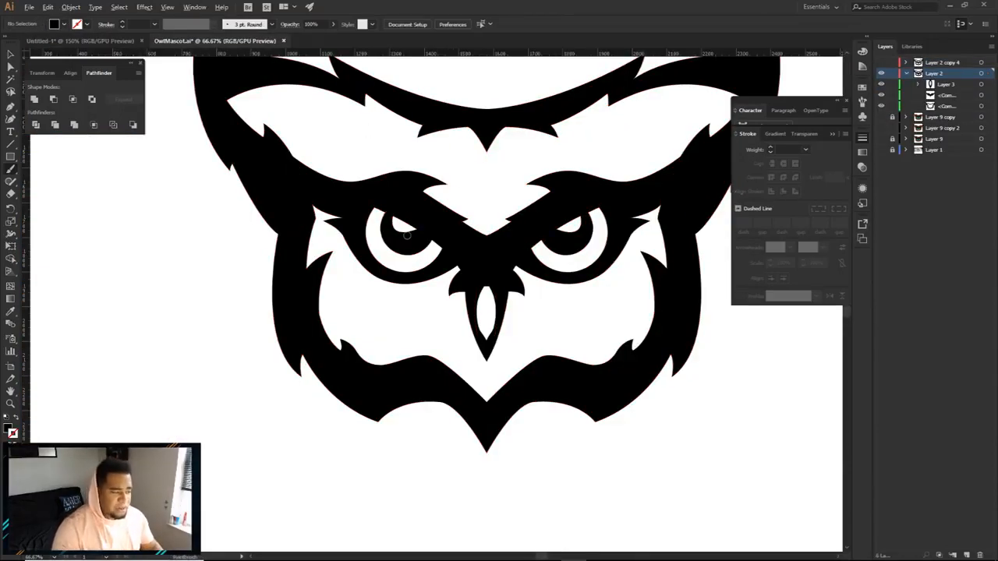
scroll(379, 229, "up", 1)
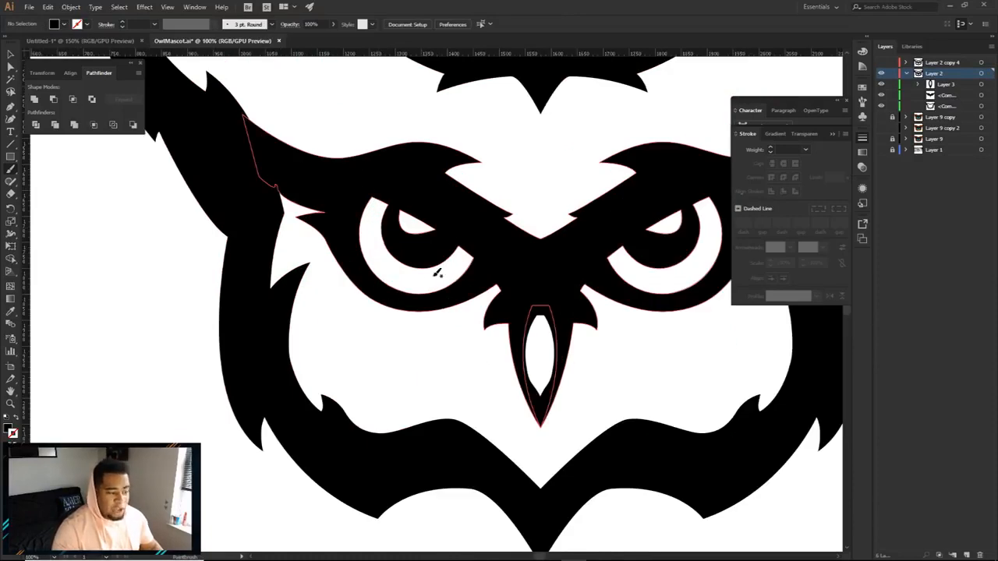
left_click(906, 74)
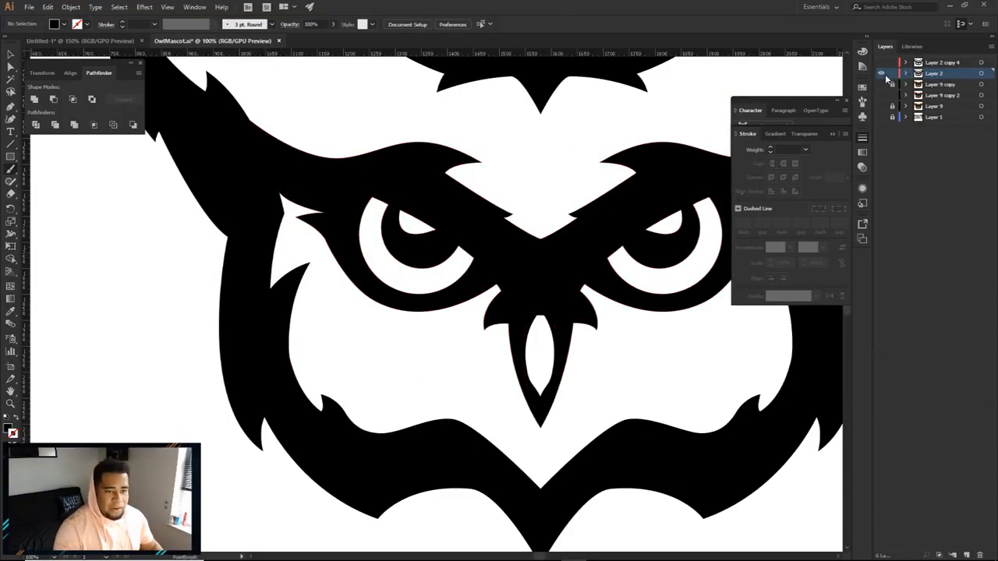
left_click(881, 73)
left_click(881, 84)
left_click_drag(490, 198, 507, 280)
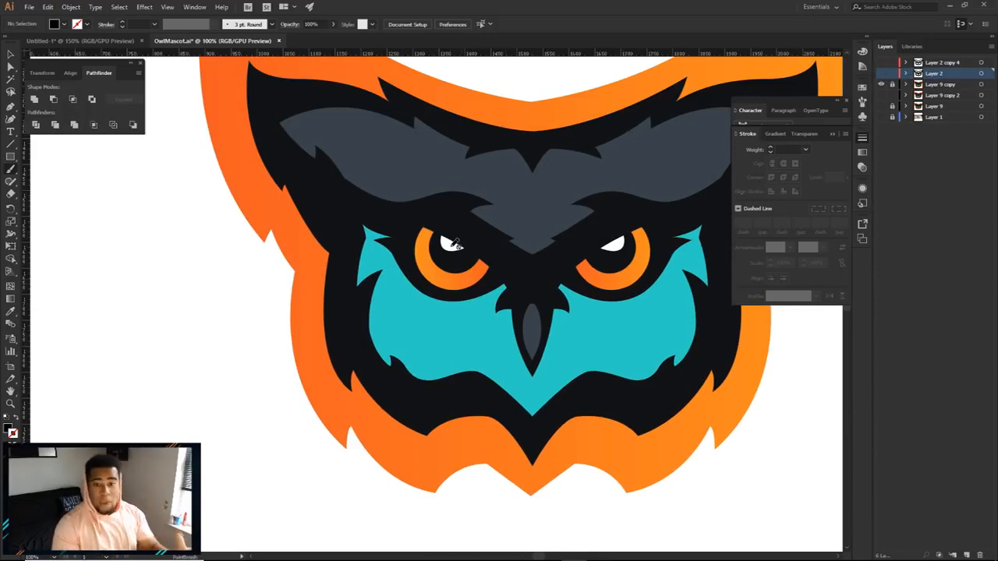
Step: Return to the eagle document, hide the photo layer, hatch the eye socket around the iris, and sketch a shaded pupil
left_click(84, 41)
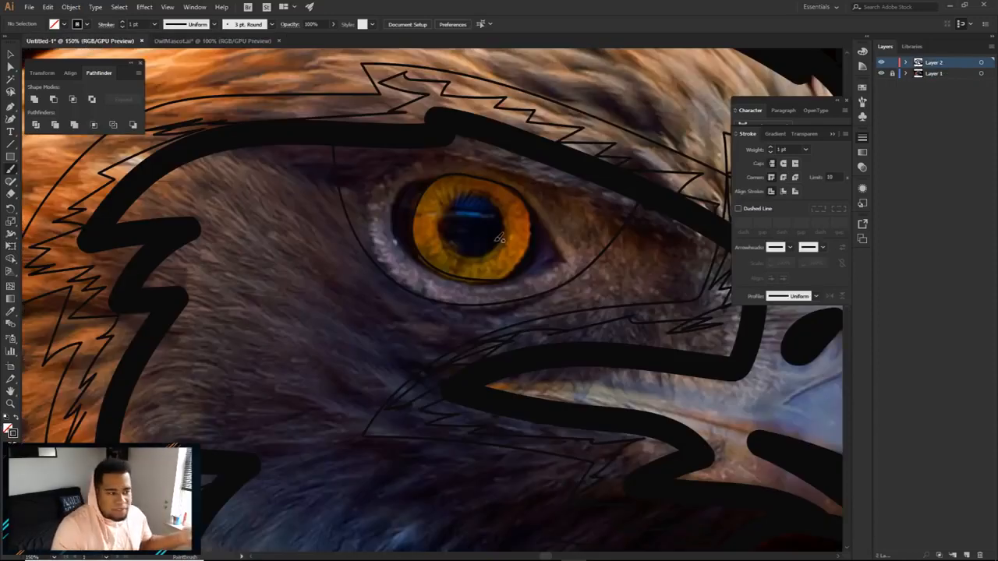
left_click(882, 74)
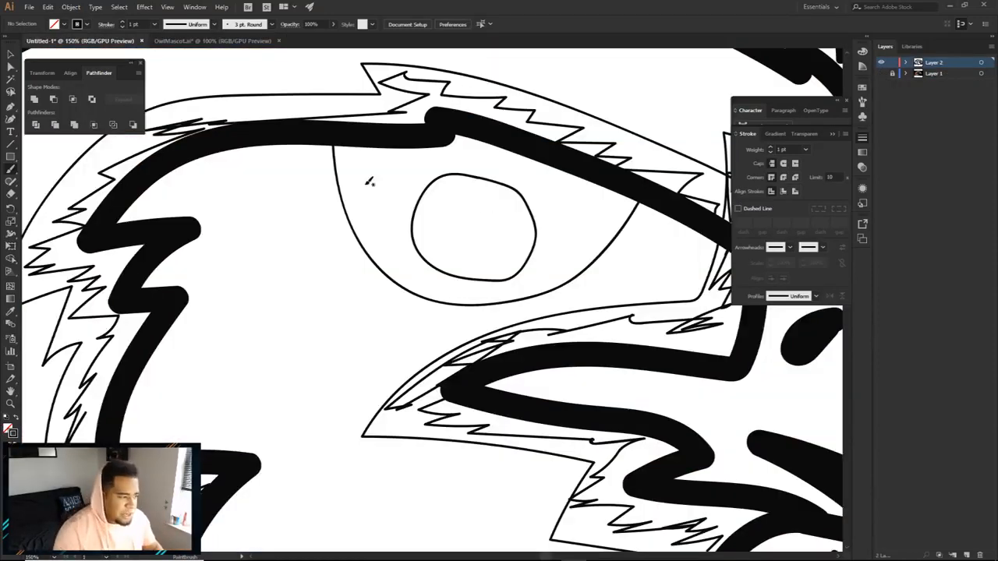
left_click_drag(343, 153, 429, 148)
mouse_move(365, 162)
left_mouse_down()
mouse_move(426, 158)
mouse_move(390, 192)
mouse_move(402, 256)
mouse_move(387, 149)
left_mouse_up()
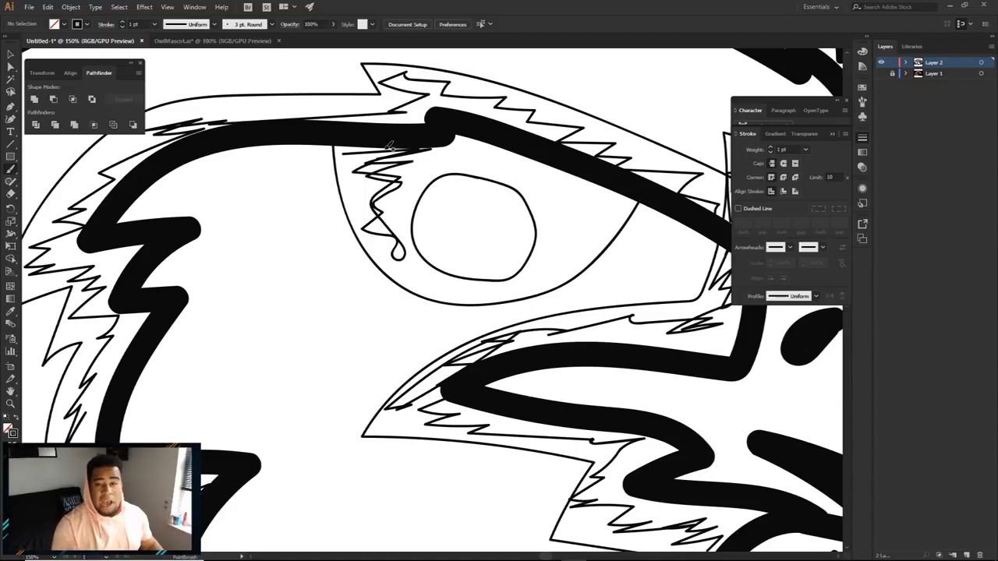
mouse_move(440, 161)
left_mouse_down()
mouse_move(403, 199)
mouse_move(504, 145)
mouse_move(584, 177)
mouse_move(555, 212)
mouse_move(560, 273)
mouse_move(502, 290)
mouse_move(387, 269)
mouse_move(508, 152)
mouse_move(485, 191)
mouse_move(455, 179)
mouse_move(452, 221)
mouse_move(508, 228)
mouse_move(532, 178)
mouse_move(507, 222)
mouse_move(496, 204)
mouse_move(502, 179)
mouse_move(465, 188)
mouse_move(497, 187)
left_mouse_up()
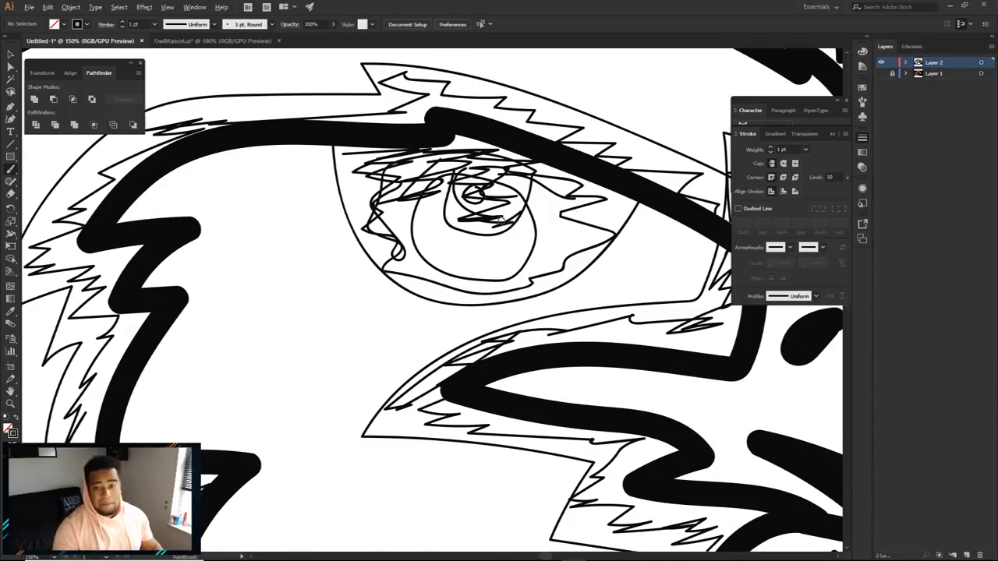
Step: Delete the hatched eye, including the iris, pupil and socket strokes, below the brow
key("ctrl+0")
left_click_drag(543, 262, 556, 257)
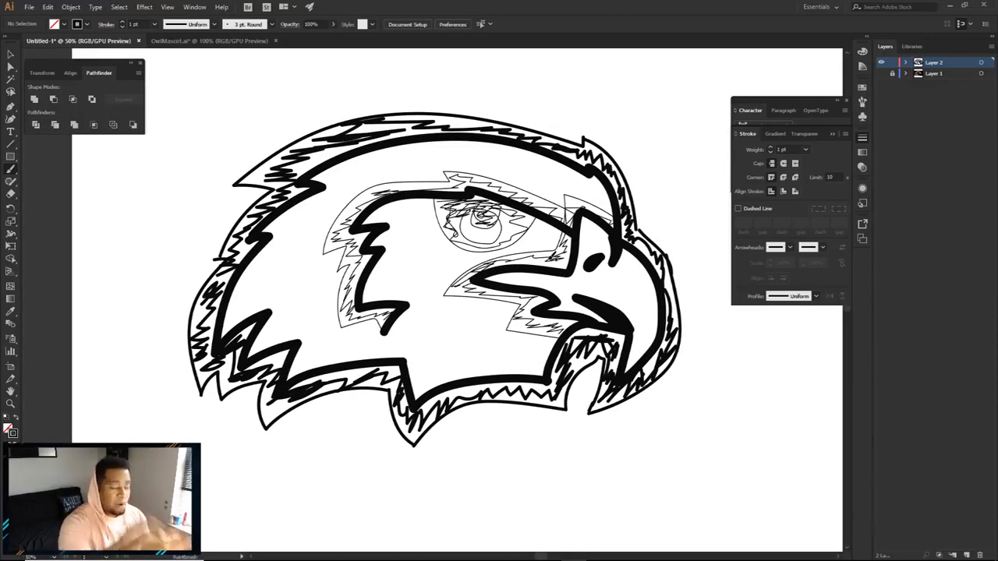
scroll(507, 250, "up", 4)
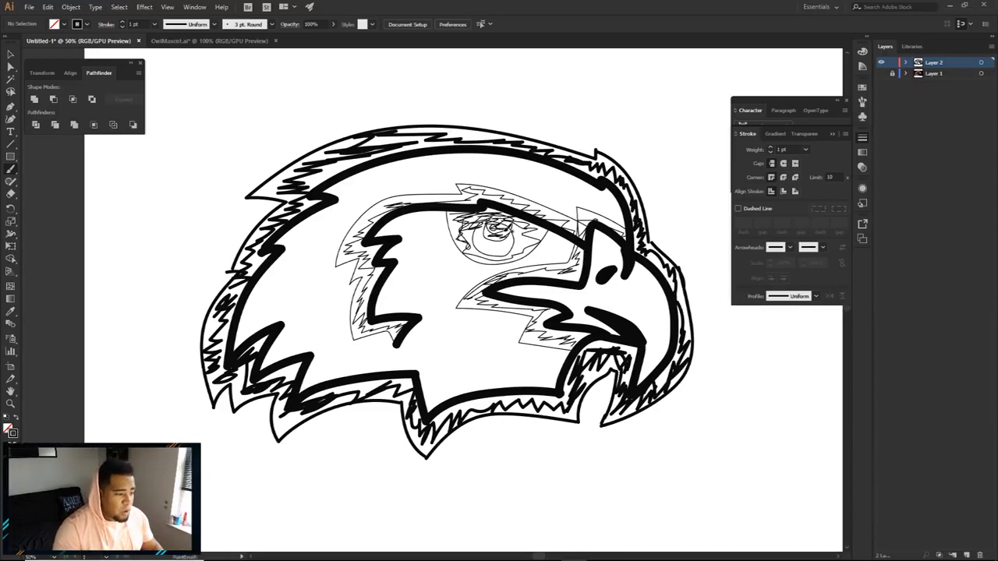
scroll(499, 234, "down", 2)
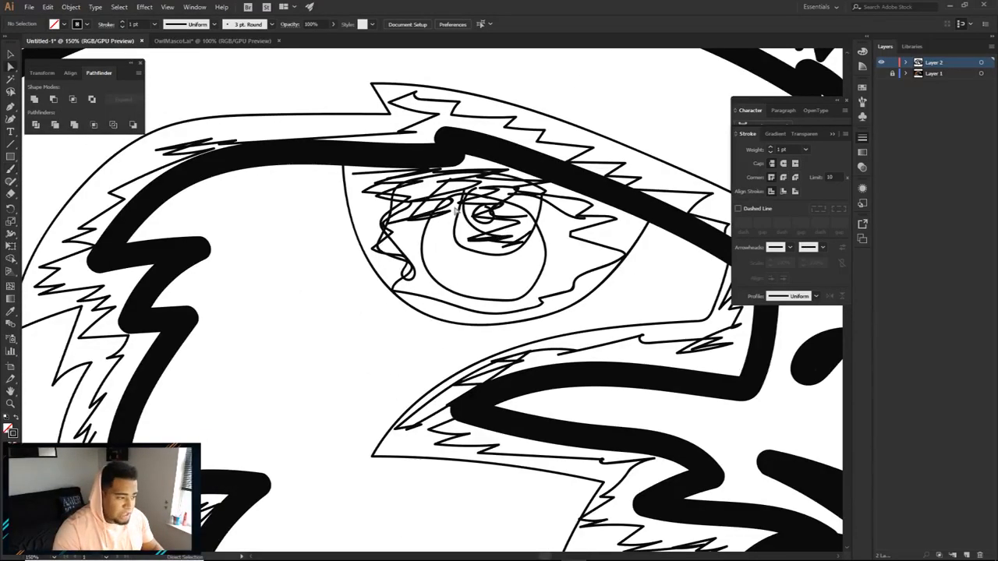
mouse_move(318, 190)
left_mouse_down()
mouse_move(630, 284)
mouse_move(517, 257)
left_mouse_up()
key("Delete")
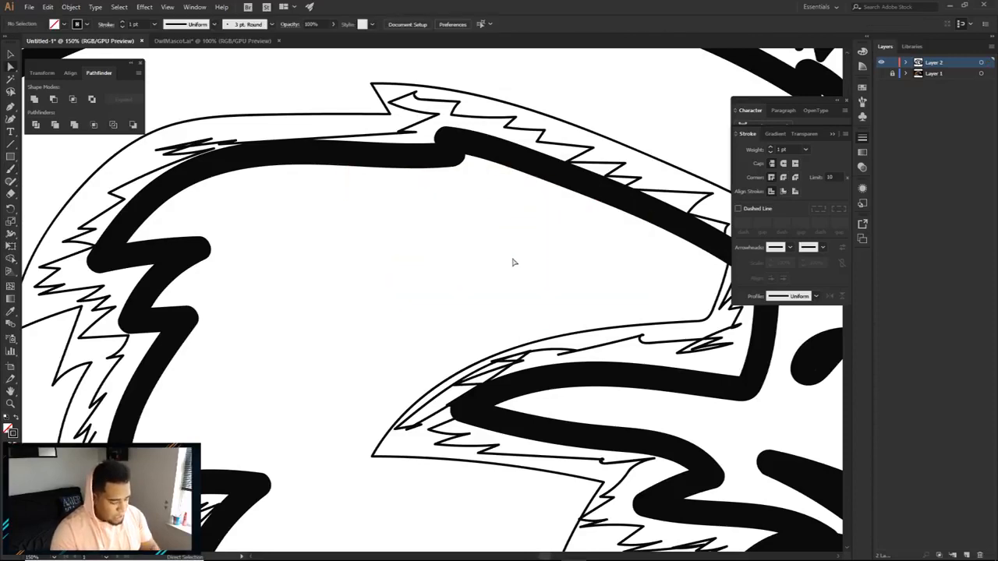
Step: Show the photo layer to repaint the round iris and the curved eye socket below the brow, and hide the photo
left_click(881, 74)
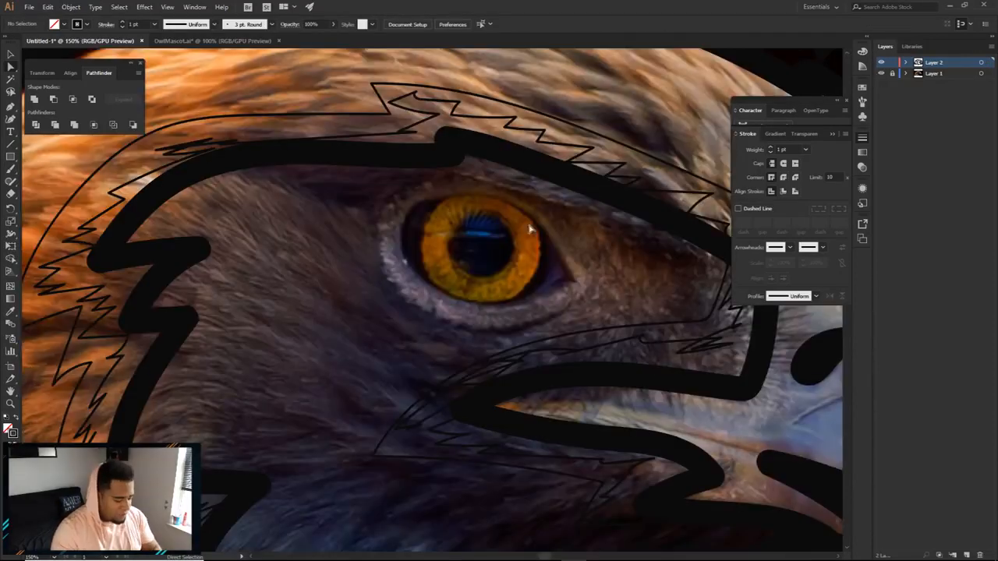
key("b")
mouse_move(488, 194)
left_mouse_down()
mouse_move(454, 191)
mouse_move(427, 256)
mouse_move(542, 277)
mouse_move(478, 198)
left_mouse_up()
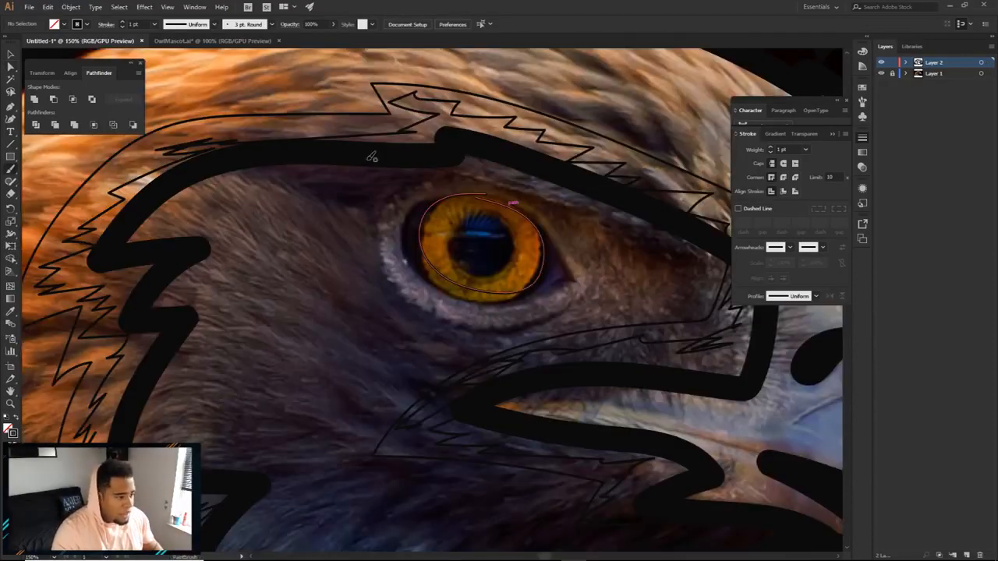
key("a")
key("b")
mouse_move(351, 168)
left_mouse_down()
mouse_move(385, 267)
mouse_move(464, 312)
mouse_move(557, 302)
mouse_move(636, 209)
left_mouse_up()
left_click(882, 73)
Step: Add a new layer above the sketch and lock the sketch's layer
key("ctrl+minus")
key("ctrl+minus")
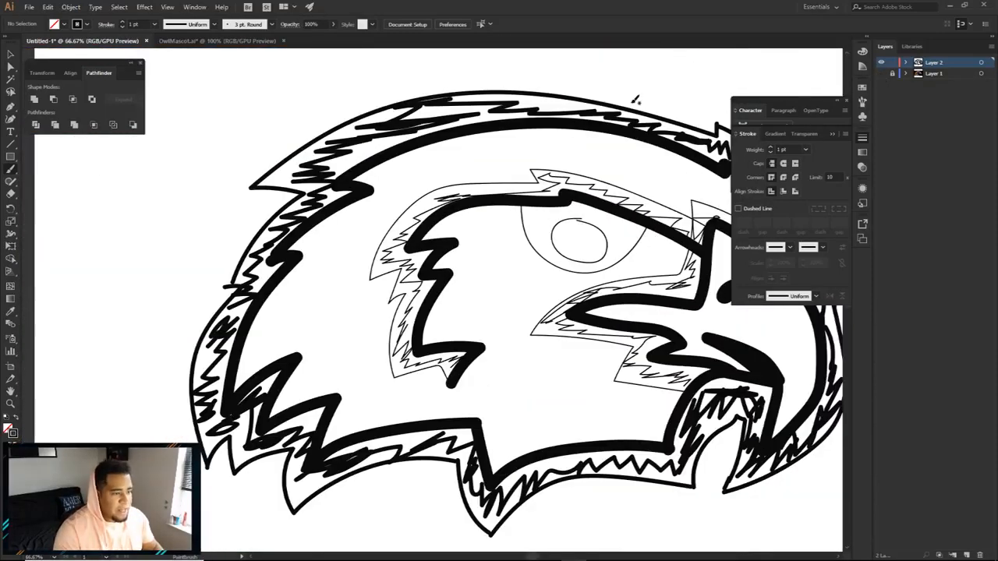
key("ctrl+minus")
key("ctrl+minus")
mouse_move(588, 231)
left_mouse_down()
mouse_move(513, 215)
mouse_move(603, 267)
left_mouse_up()
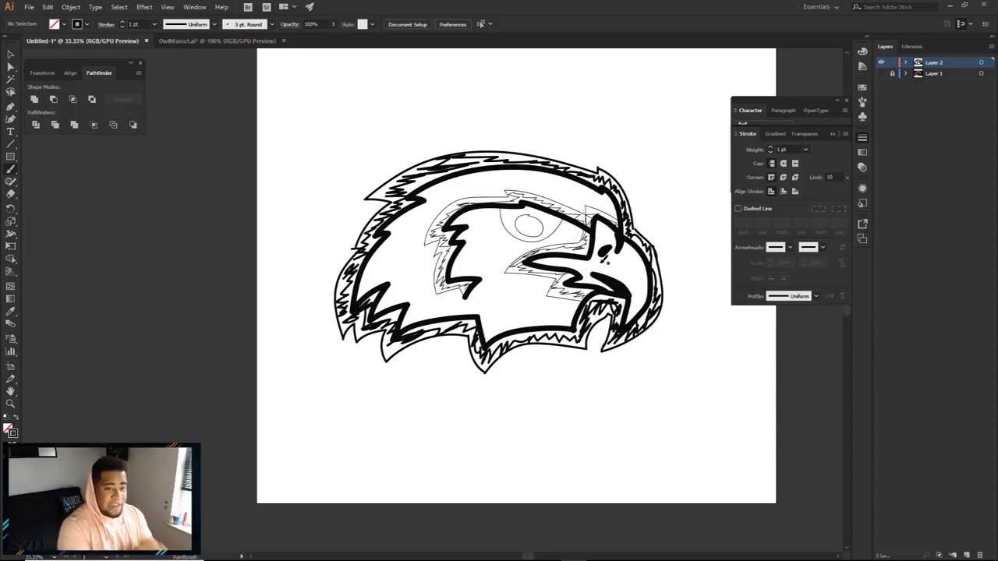
left_click(969, 552)
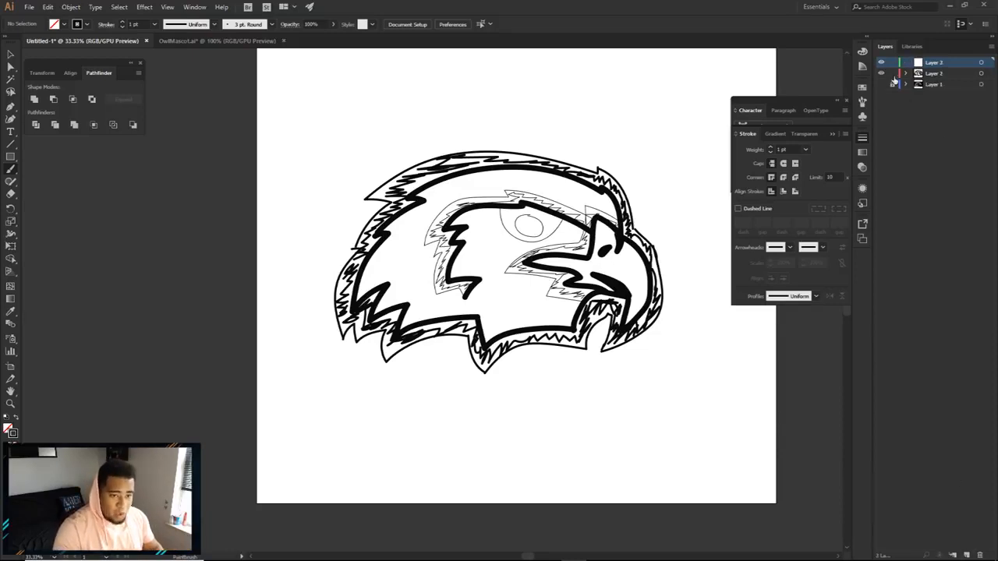
right_click(604, 256)
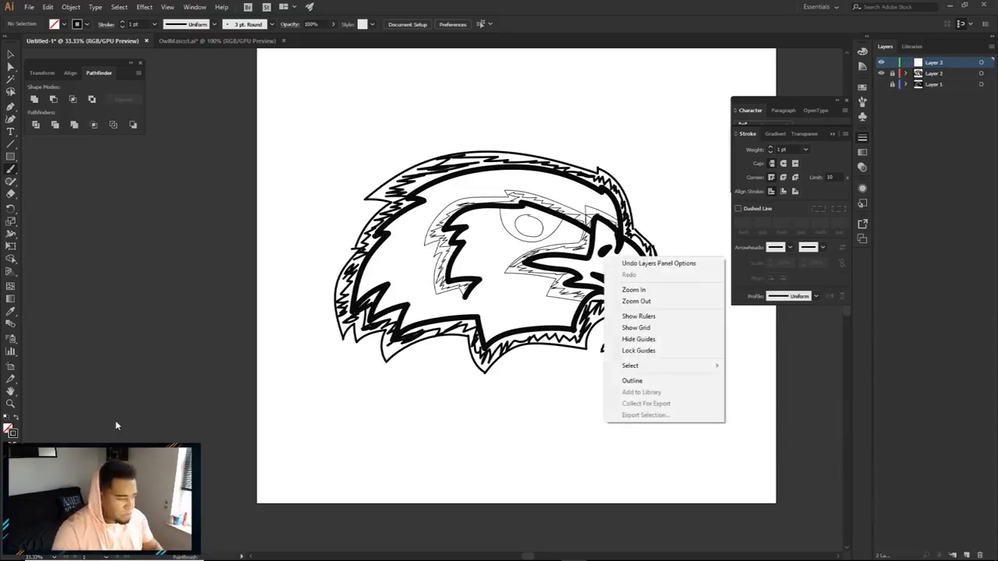
left_click(439, 358)
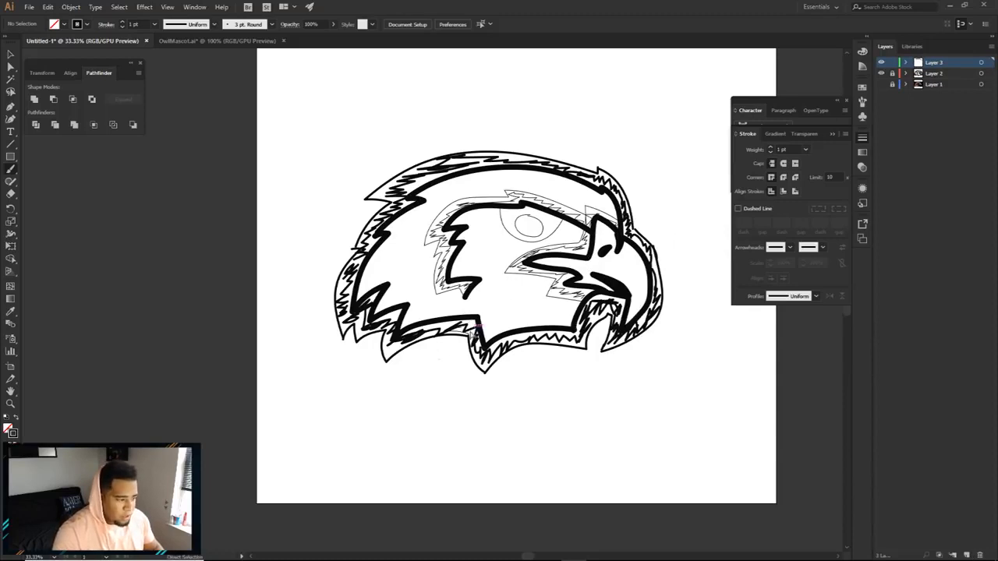
Step: Set the stroke weight to 25 pt and paint solid black over the hatched neck feathers at the back of the head
left_click(468, 332, "ctrl")
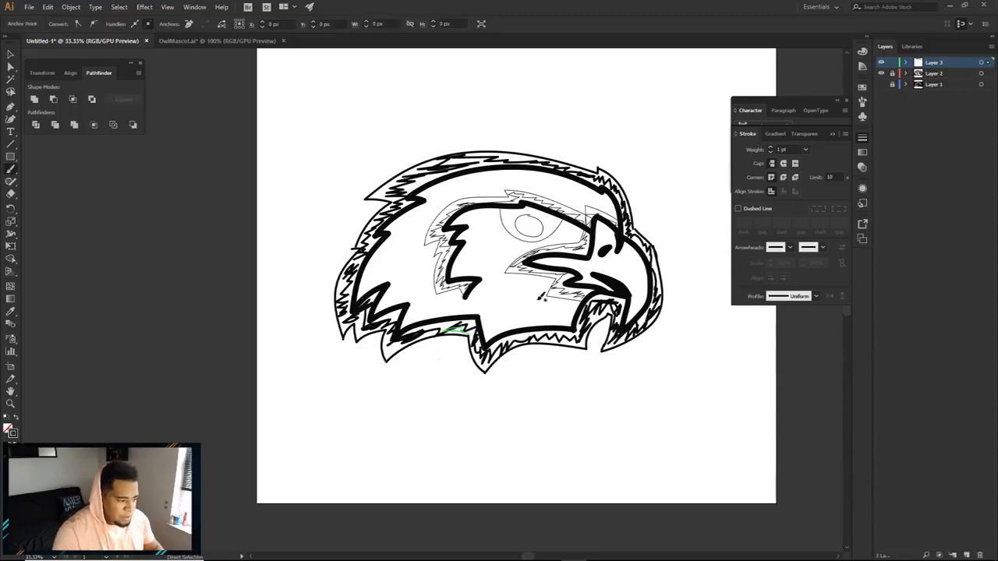
left_click(770, 147)
left_click(458, 368, "ctrl")
key("b")
mouse_move(477, 317)
left_mouse_down()
mouse_move(415, 329)
mouse_move(435, 326)
mouse_move(391, 350)
mouse_move(394, 313)
mouse_move(362, 328)
mouse_move(373, 293)
mouse_move(345, 323)
mouse_move(340, 289)
mouse_move(362, 256)
left_mouse_up()
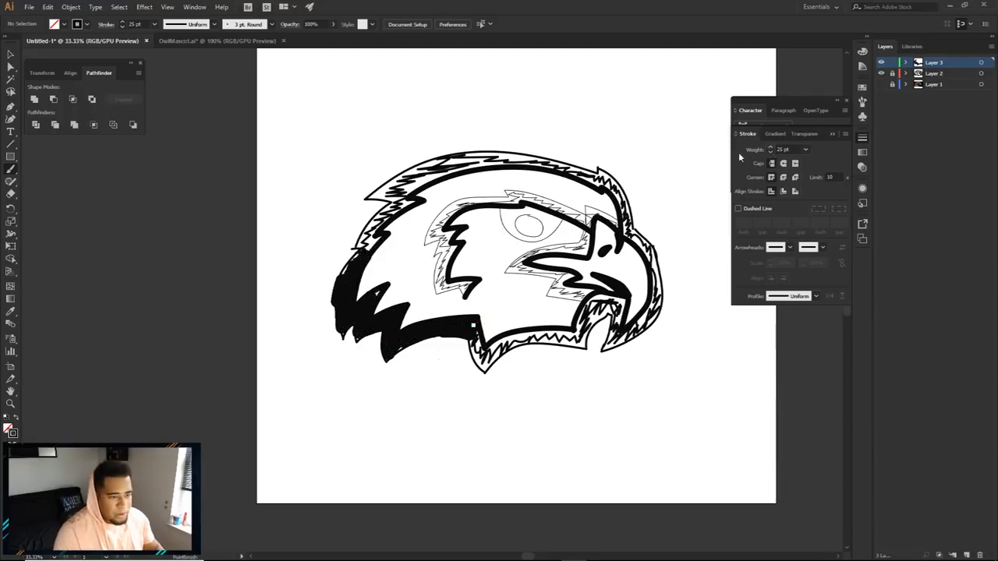
Step: Raise the stroke weight to 27 pt and paint the rest of the hatched head contour solid black, around the crown, beak and jaw
left_click(344, 298, "ctrl")
left_click(771, 147)
left_click(771, 146)
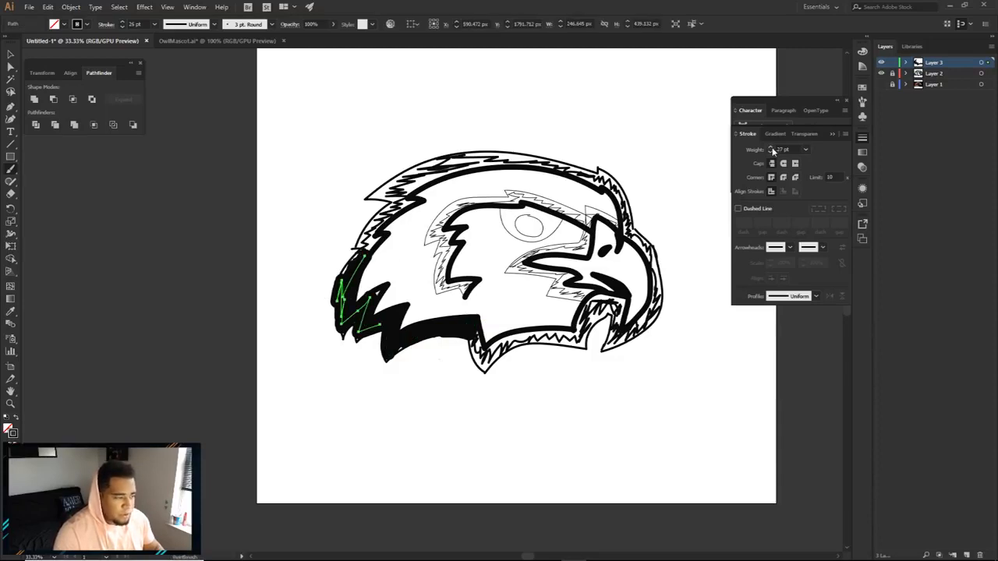
mouse_move(363, 255)
left_mouse_down()
mouse_move(369, 231)
mouse_move(416, 201)
mouse_move(395, 211)
mouse_move(410, 201)
mouse_move(397, 207)
mouse_move(376, 188)
mouse_move(427, 186)
mouse_move(397, 189)
mouse_move(485, 149)
mouse_move(443, 167)
mouse_move(498, 150)
mouse_move(614, 173)
mouse_move(635, 206)
mouse_move(629, 229)
mouse_move(664, 279)
mouse_move(647, 326)
mouse_move(608, 349)
mouse_move(618, 309)
mouse_move(596, 300)
mouse_move(615, 295)
mouse_move(624, 300)
mouse_move(588, 309)
mouse_move(614, 312)
mouse_move(588, 320)
mouse_move(580, 340)
mouse_move(547, 338)
mouse_move(580, 343)
mouse_move(474, 333)
mouse_move(481, 365)
left_mouse_up()
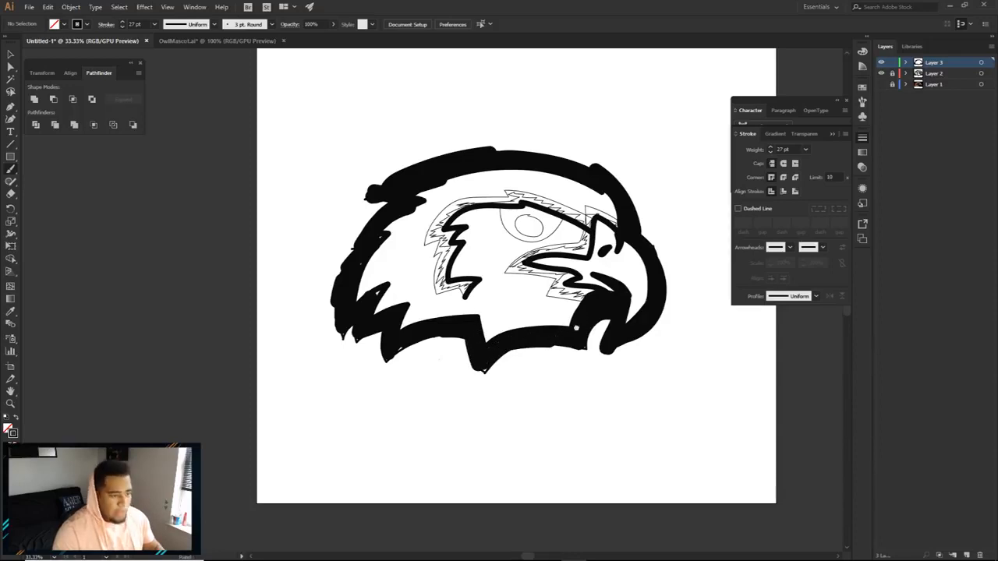
Step: Paint the mouth area and the hatched contour beside the beak solid black with the 27 pt brush
key("ctrl+=")
mouse_move(586, 352)
left_mouse_down()
mouse_move(526, 342)
mouse_move(588, 345)
mouse_move(532, 338)
mouse_move(557, 320)
mouse_move(467, 302)
mouse_move(521, 276)
mouse_move(584, 278)
mouse_move(569, 277)
mouse_move(607, 250)
left_mouse_up()
key("ctrl+minus")
key("ctrl+minus")
key("ctrl+plus")
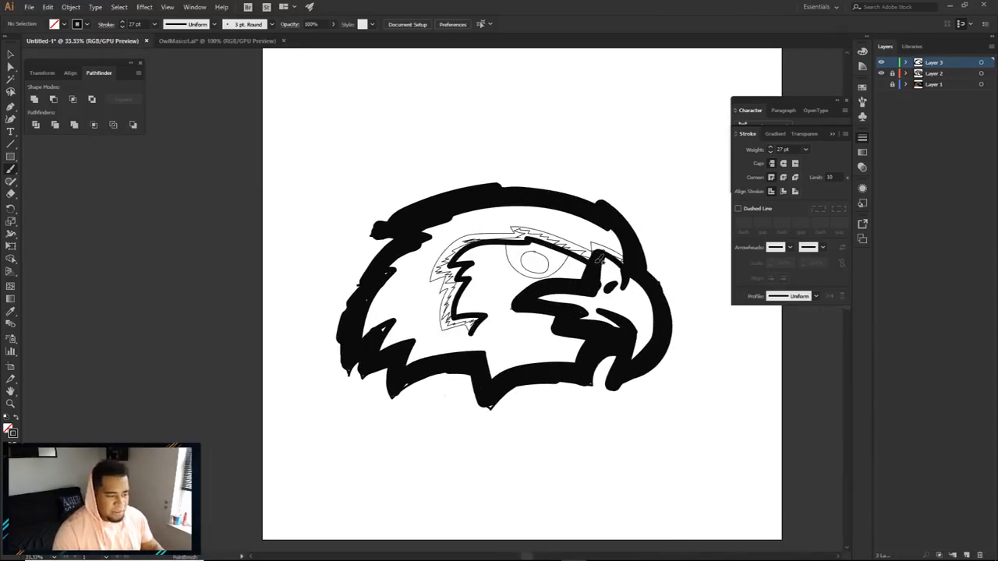
Step: Paint the hatched brow contour and inner face feathers solid black with the same brush
mouse_move(610, 250)
left_mouse_down()
mouse_move(587, 241)
mouse_move(591, 258)
mouse_move(575, 244)
mouse_move(506, 228)
mouse_move(520, 237)
mouse_move(457, 244)
mouse_move(435, 275)
mouse_move(458, 267)
mouse_move(444, 326)
mouse_move(477, 324)
left_mouse_up()
scroll(583, 340, "down", 1)
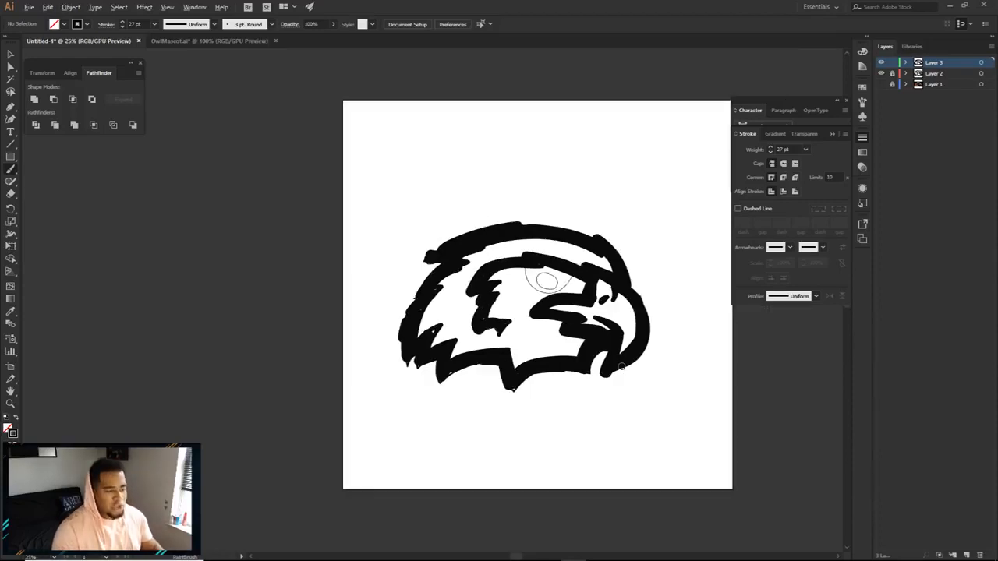
scroll(626, 361, "up", 1)
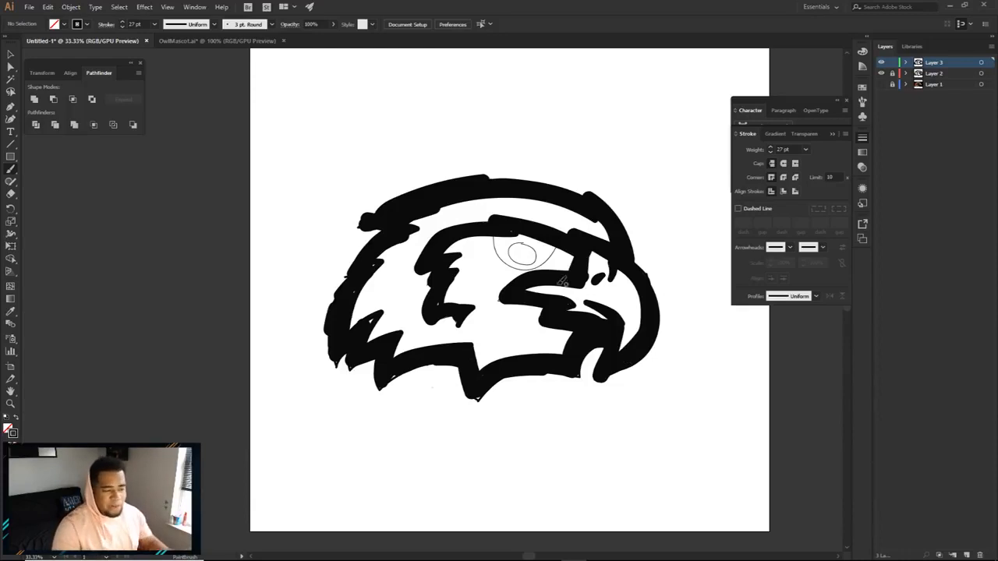
Step: Switch between the OwlMascot.ai document and the eagle sketch to compare the coloured owl's thick outlines and eyes with the eagle
left_click(238, 41)
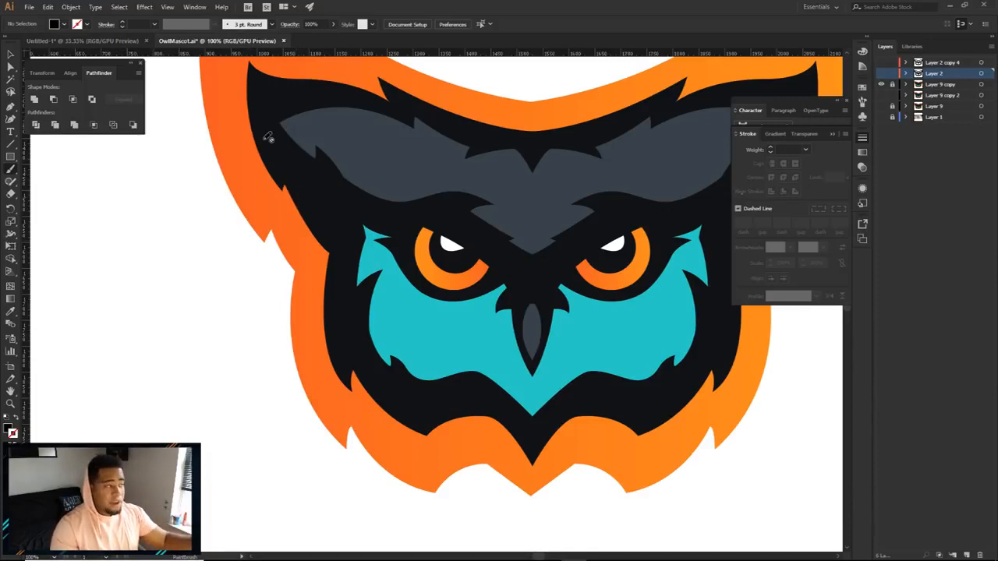
left_click(123, 41)
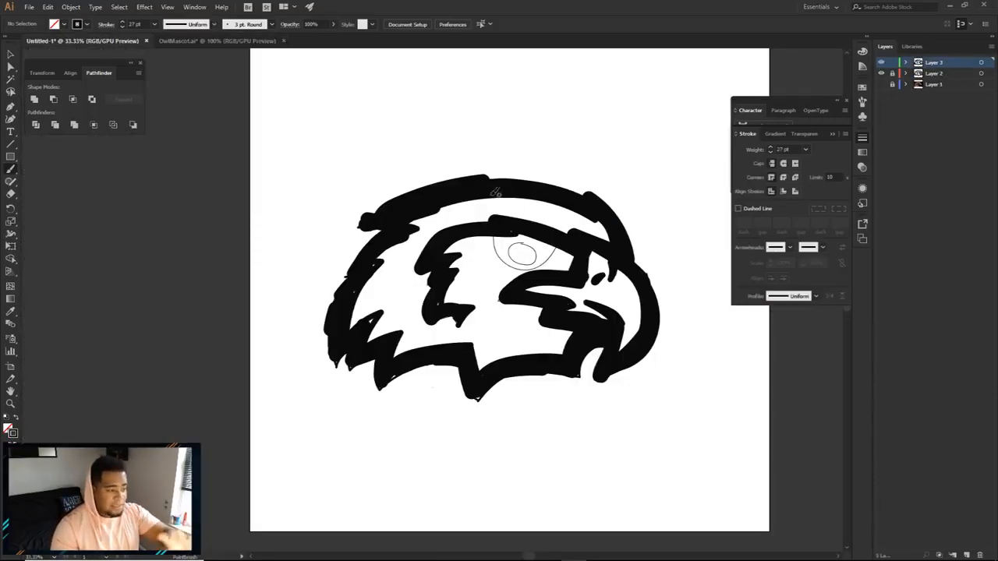
left_click(210, 41)
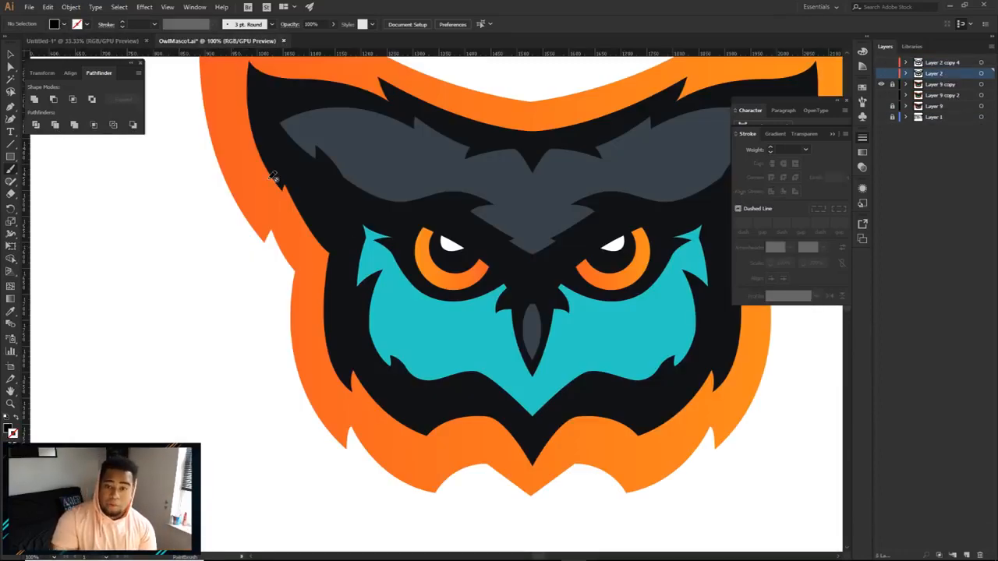
key("ctrl+minus")
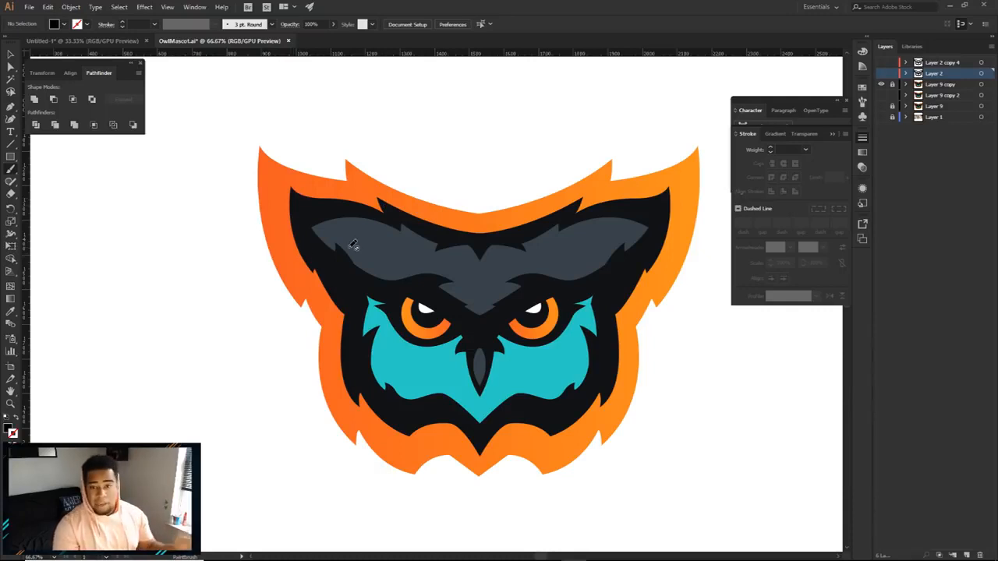
Step: Return to the eagle document and paint the eye socket and pupil in thick black, leaving a light lower iris
left_click(121, 41)
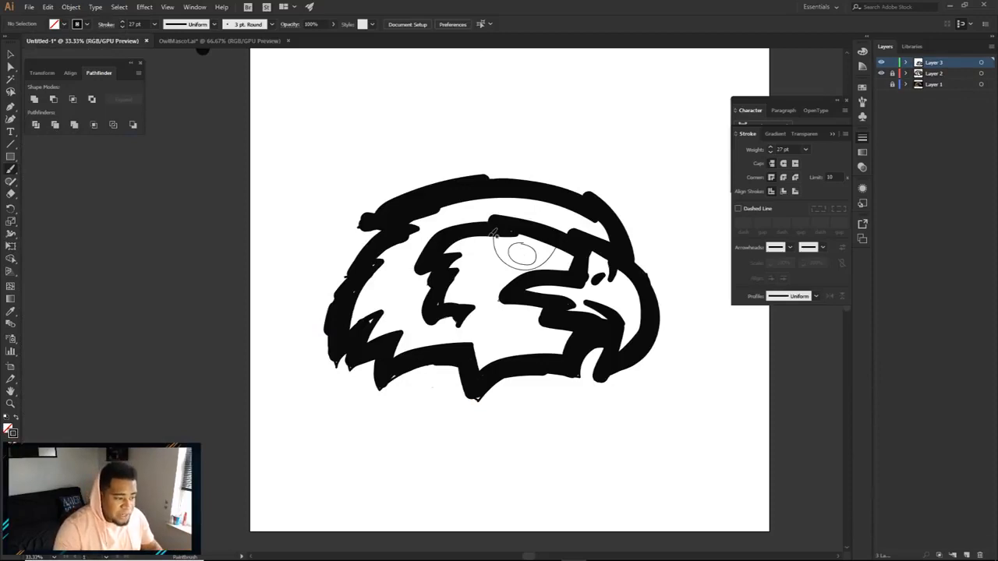
mouse_move(493, 232)
left_mouse_down()
mouse_move(523, 266)
mouse_move(560, 243)
mouse_move(540, 250)
mouse_move(512, 235)
mouse_move(504, 249)
mouse_move(506, 235)
mouse_move(547, 244)
mouse_move(523, 248)
left_mouse_up()
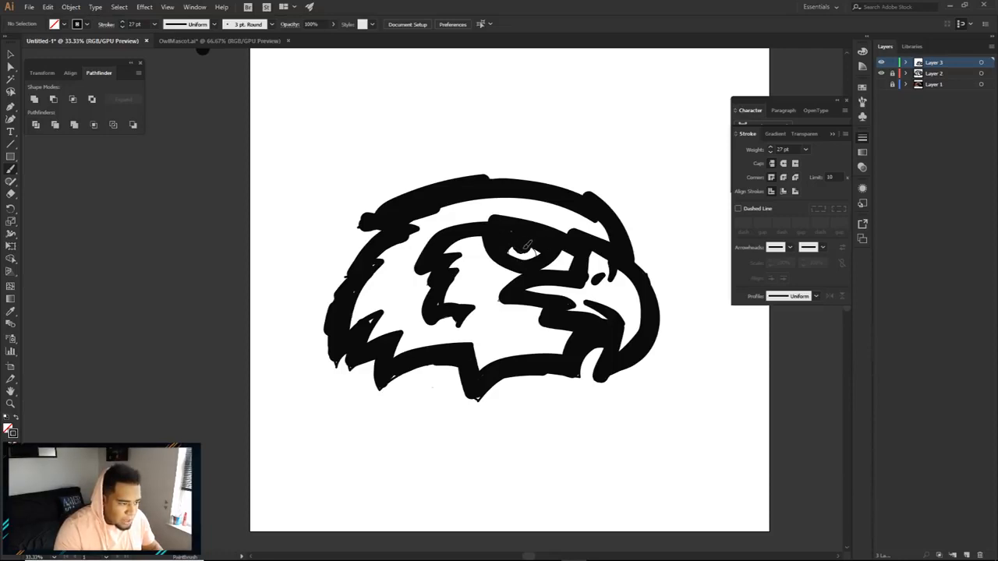
Step: Add a new layer on top and set the stroke colour to white, ffffff
key("ctrl+1")
left_click(968, 555)
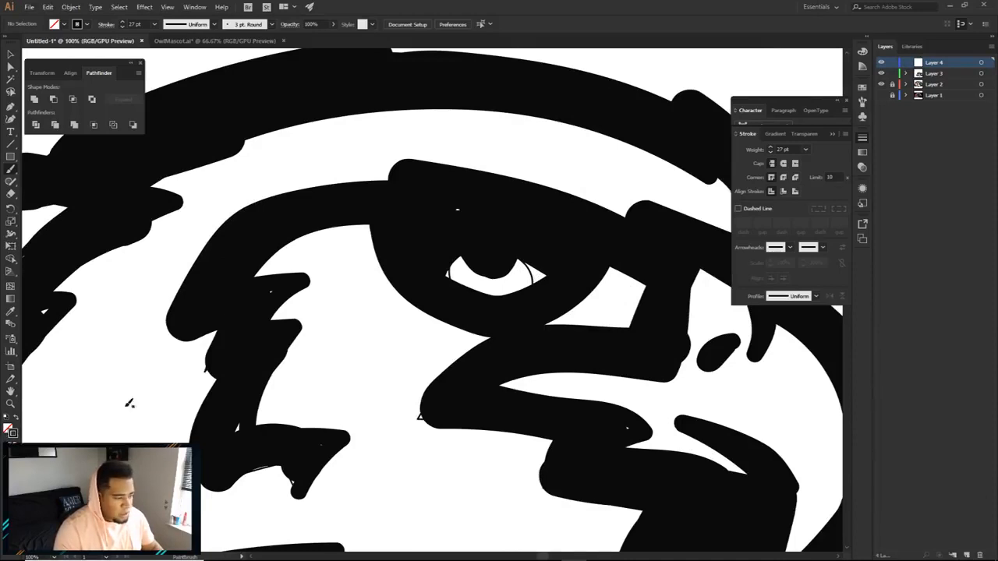
double_click(13, 432)
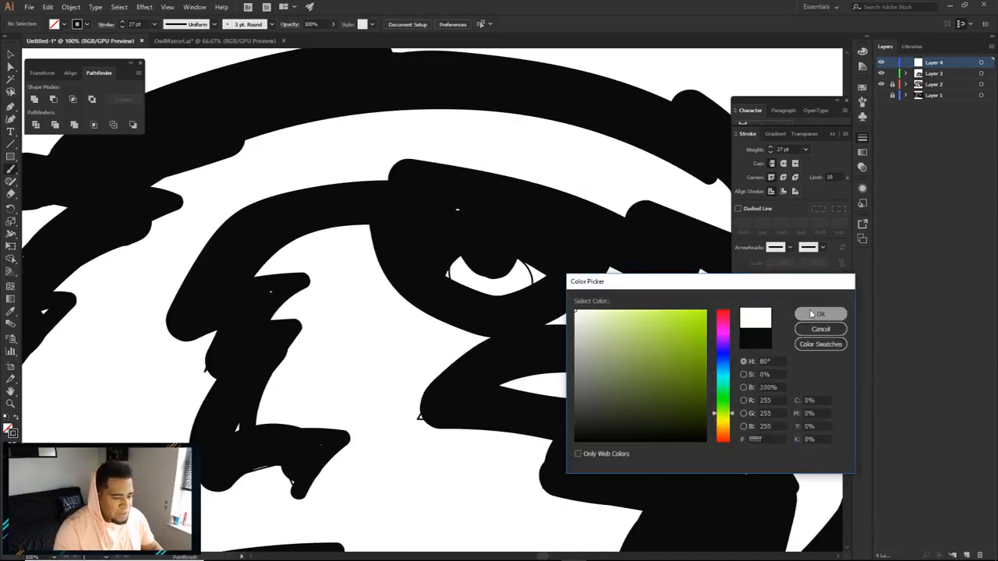
left_click(821, 314)
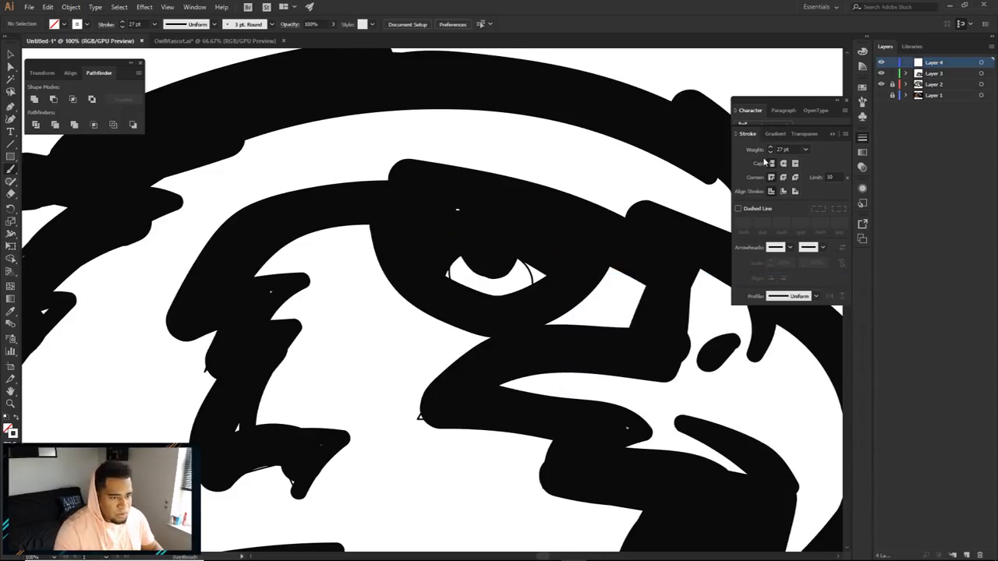
left_click(601, 184)
left_click_drag(790, 150, 763, 154)
key("BackSpace")
key("Return")
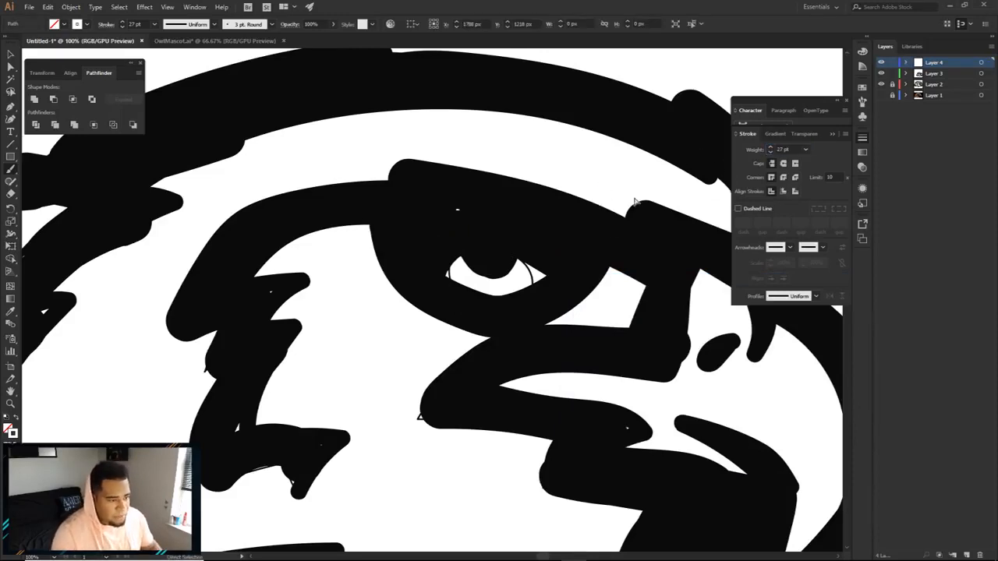
key("Delete")
Step: Paint a small white highlight on the eagle's pupil and set its stroke weight to 6 pt
left_click_drag(478, 255, 481, 255)
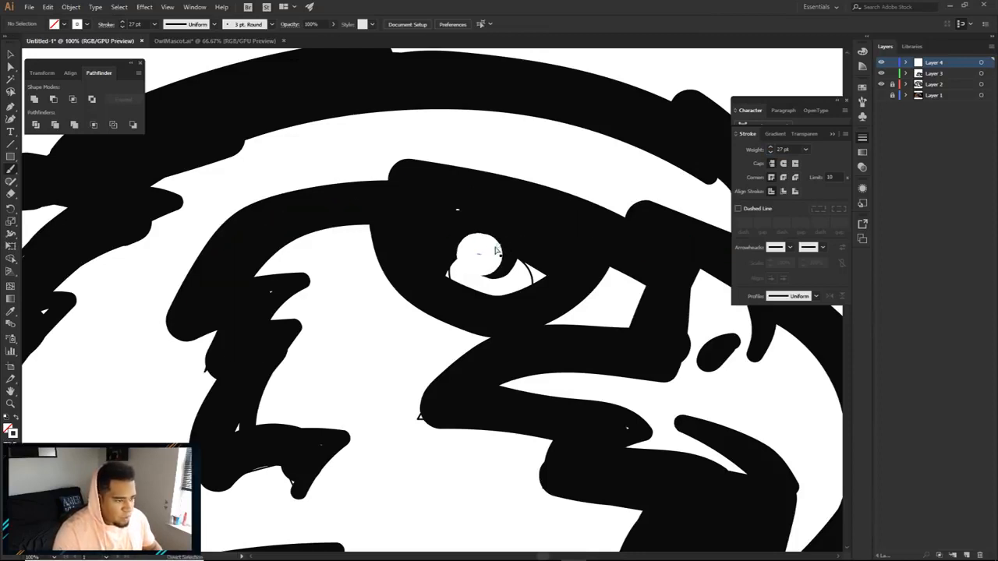
left_click(784, 150)
type("6")
key("Return")
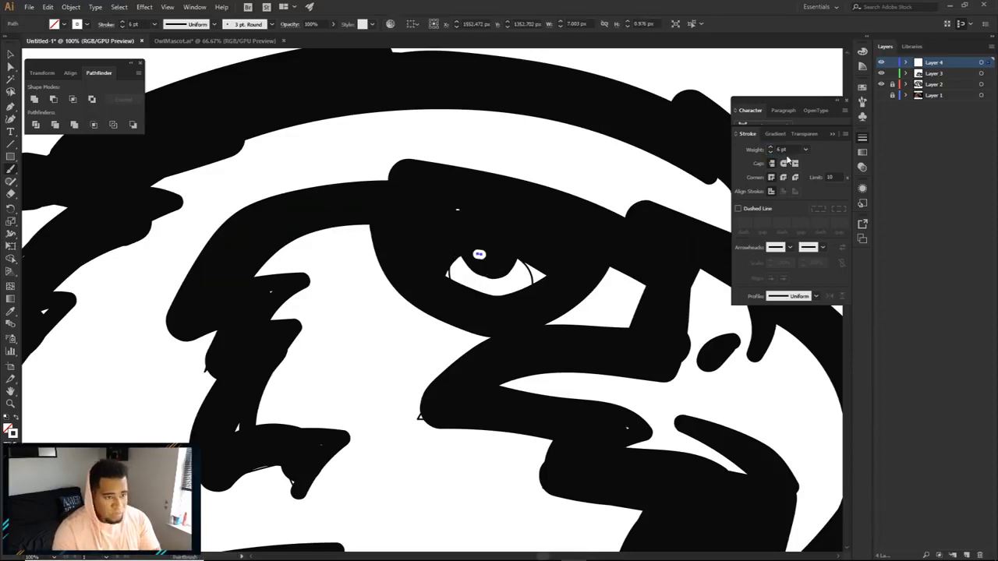
left_click(548, 170, "ctrl")
scroll(527, 241, "down", 3)
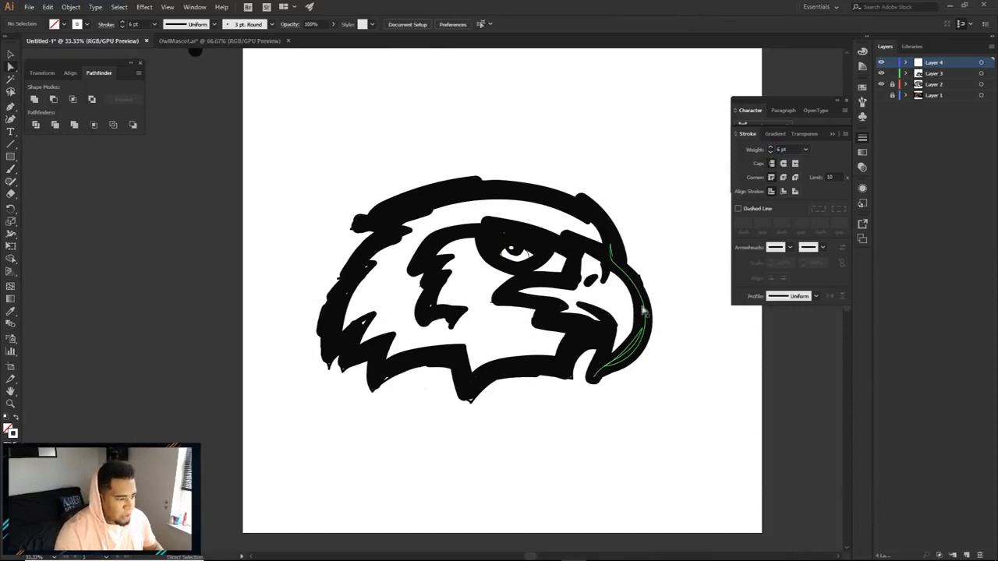
Step: Toggle Layer 3 and Layer 4 to compare the thick painted outline with the pencil eagle sketch, ending on the pencil sketch
left_click_drag(688, 291, 666, 257)
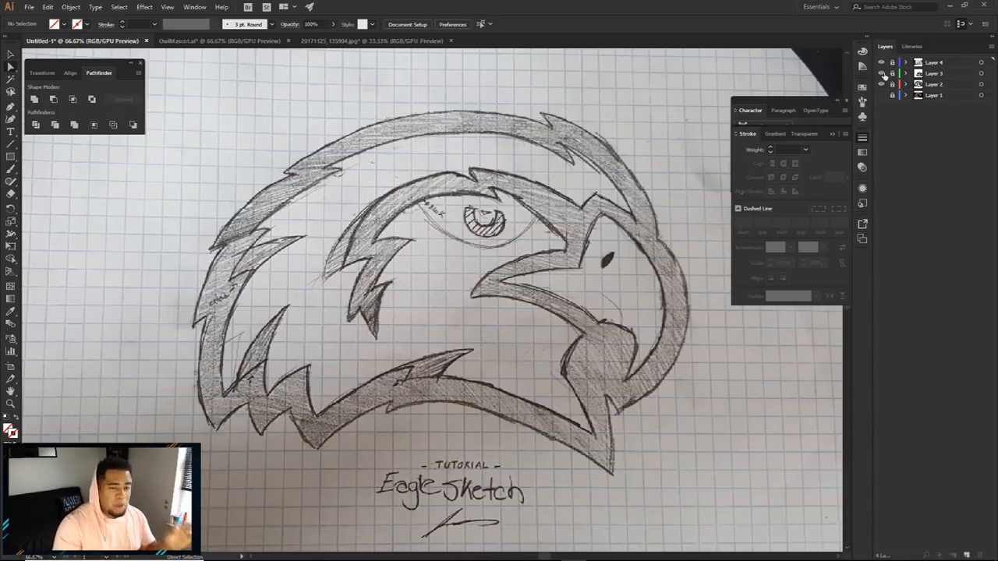
left_click(881, 73)
key("v")
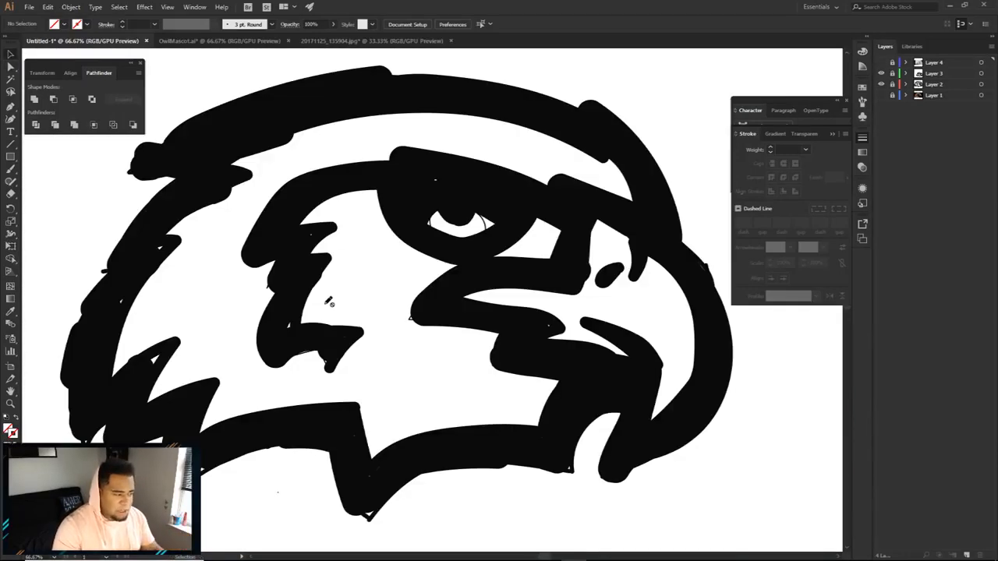
left_click_drag(329, 302, 359, 303)
left_click(882, 72)
left_click(882, 63)
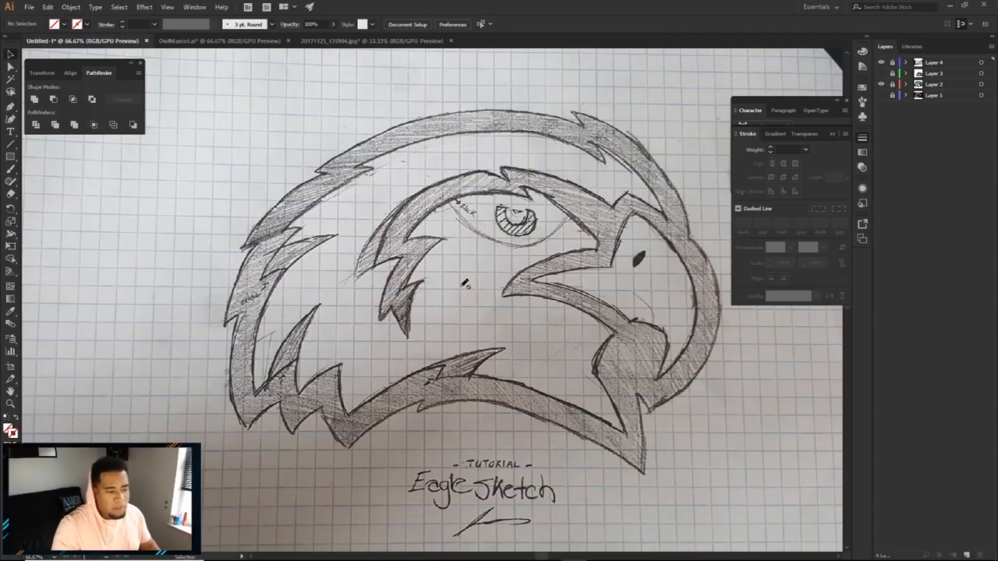
left_click_drag(460, 282, 443, 286)
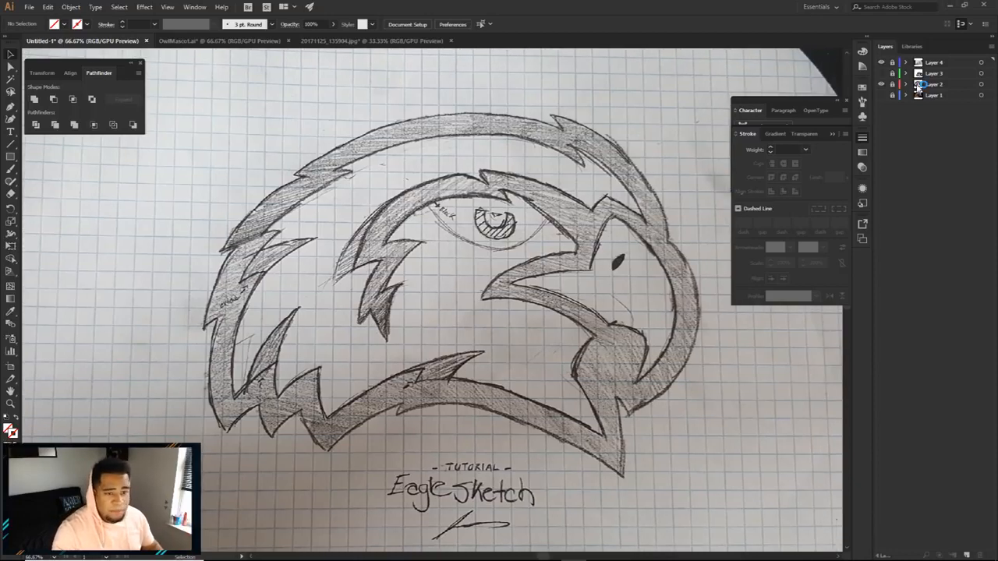
Step: Add a new layer directly above Layer 4 for the vector outline
left_click(931, 63)
left_click(967, 555)
key("p")
left_click_drag(663, 215, 649, 233)
left_click(656, 259)
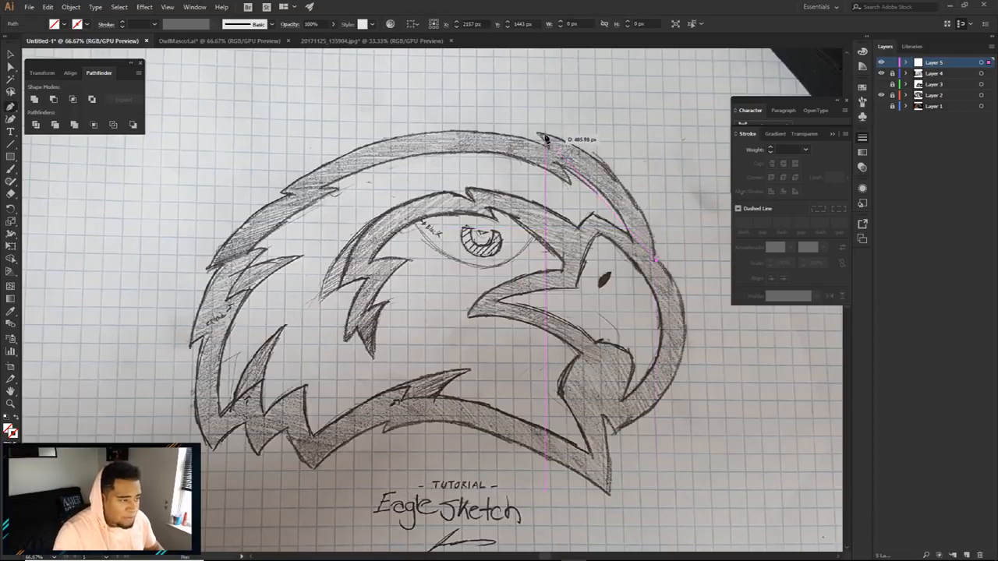
left_click_drag(539, 134, 473, 125)
left_click_drag(608, 141, 650, 166)
key("ctrl+z")
right_click(633, 137)
left_click(635, 139)
left_click(622, 133, "ctrl")
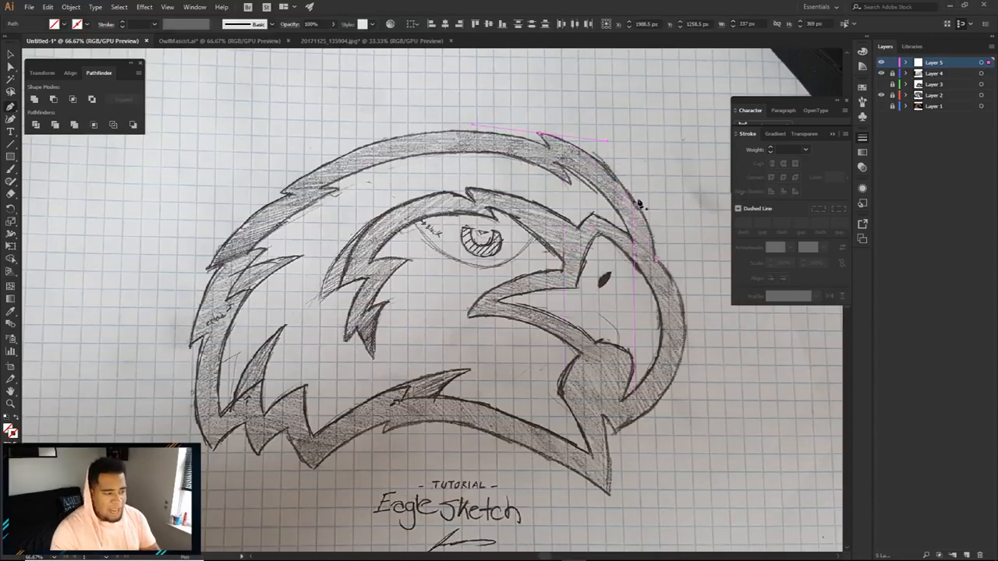
left_click_drag(652, 189, 460, 165)
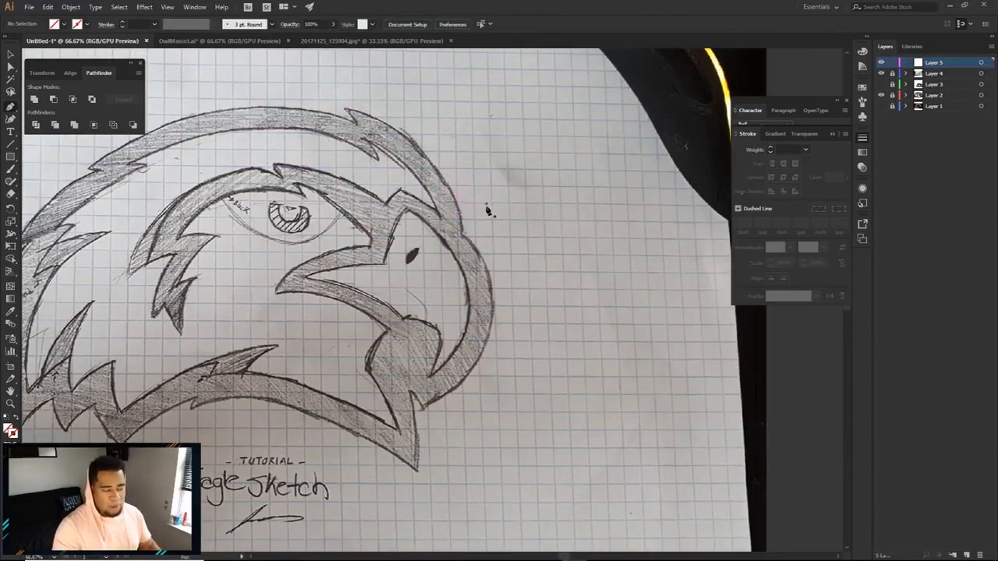
left_click(493, 148)
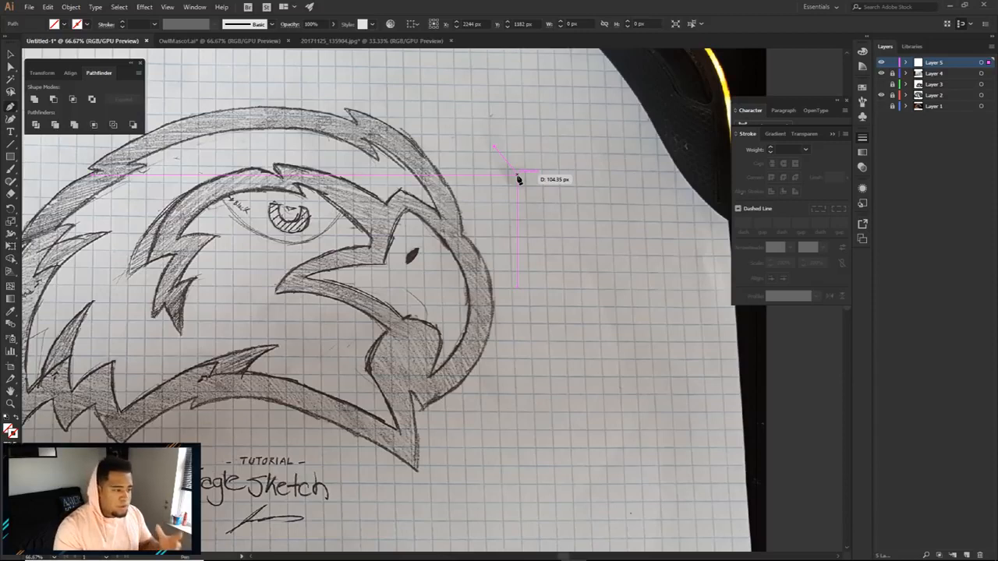
key("ctrl+z")
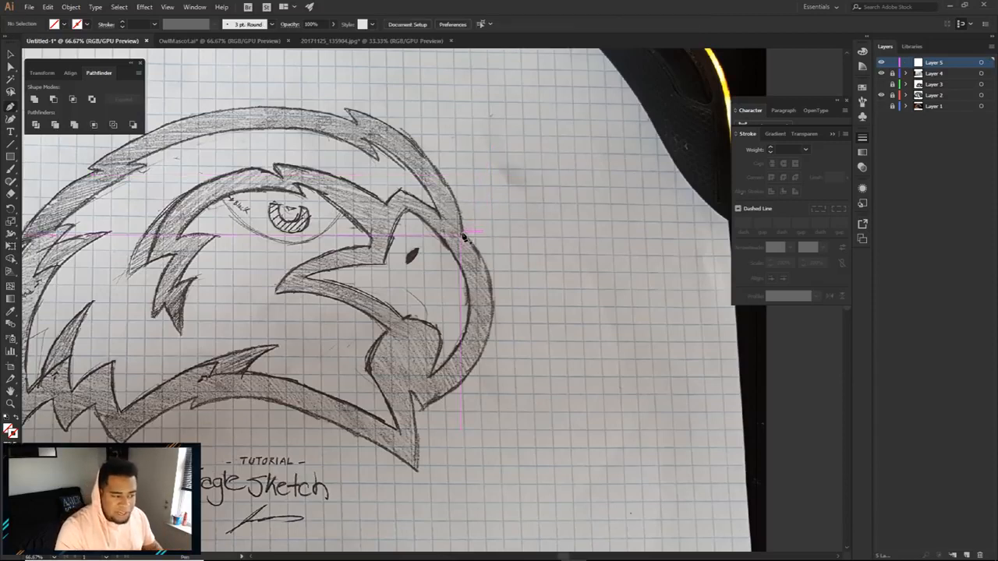
Step: Draw a straight Pen segment from the forehead-beak junction to the crest feather tip and add an anchor point midway
left_click(460, 234)
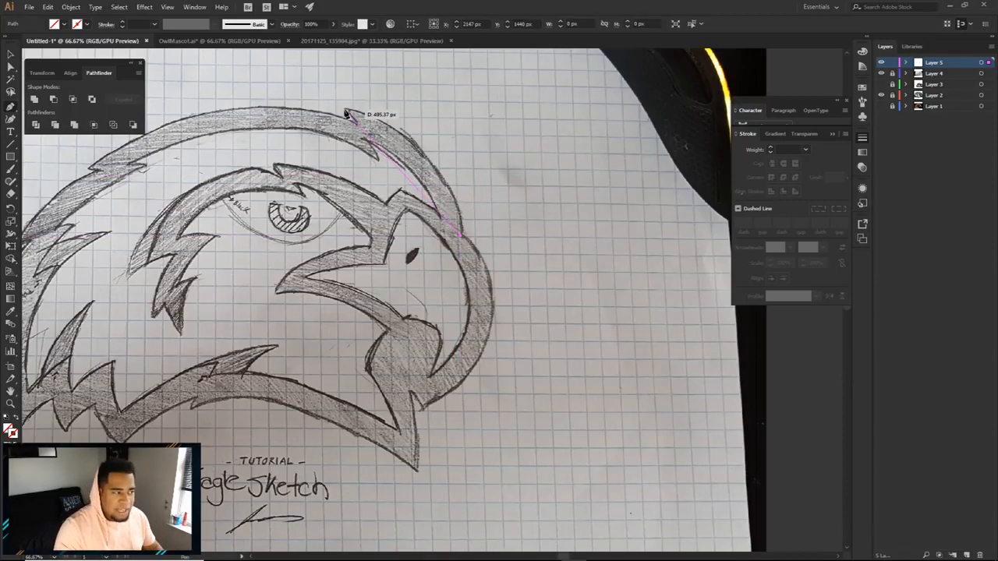
left_click(346, 113)
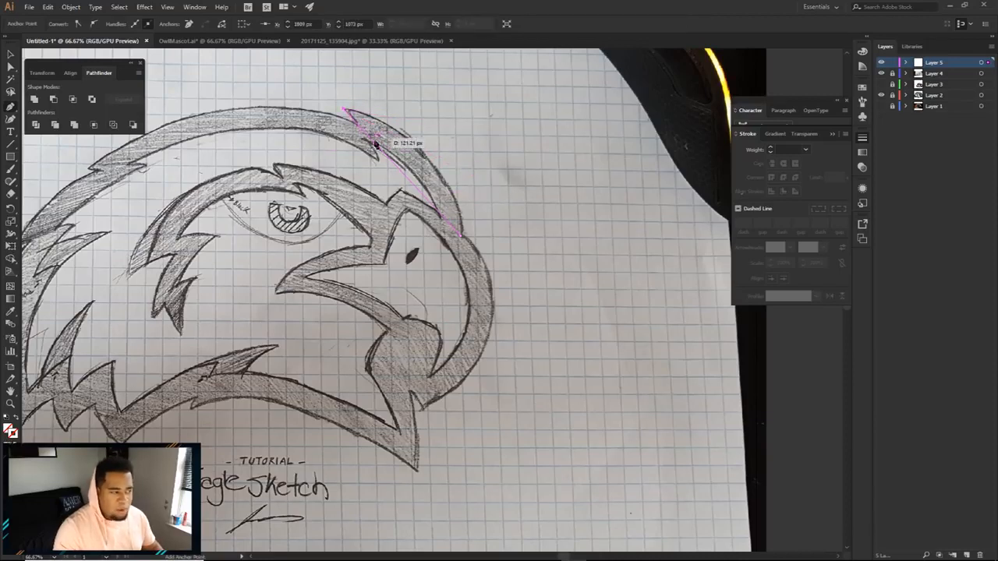
left_click(10, 110)
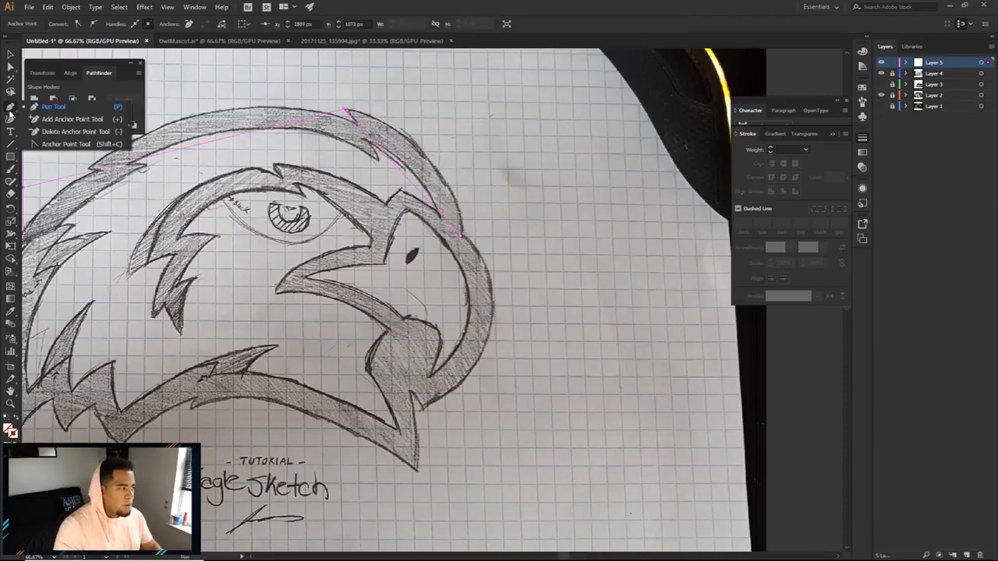
left_click(61, 119)
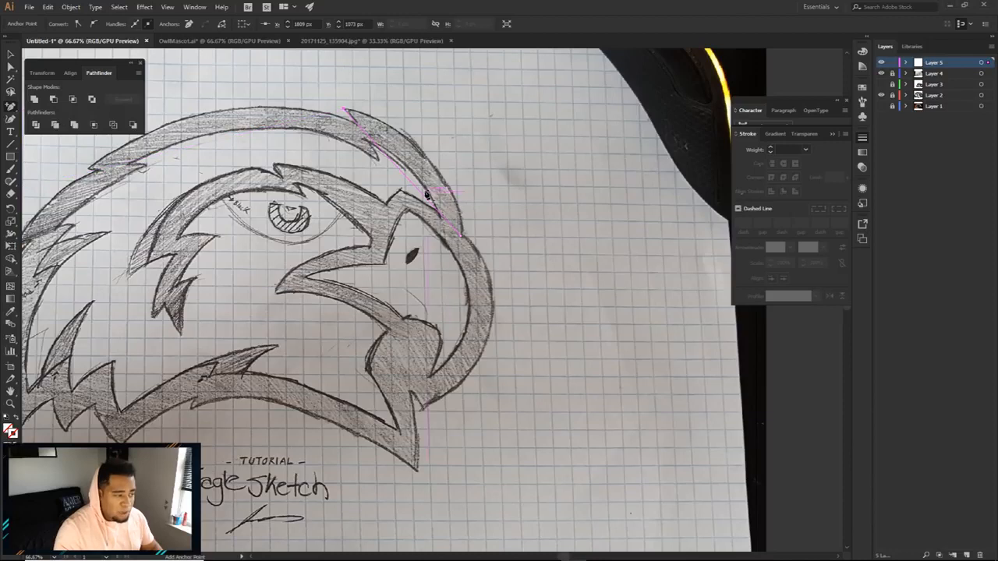
left_click(404, 179)
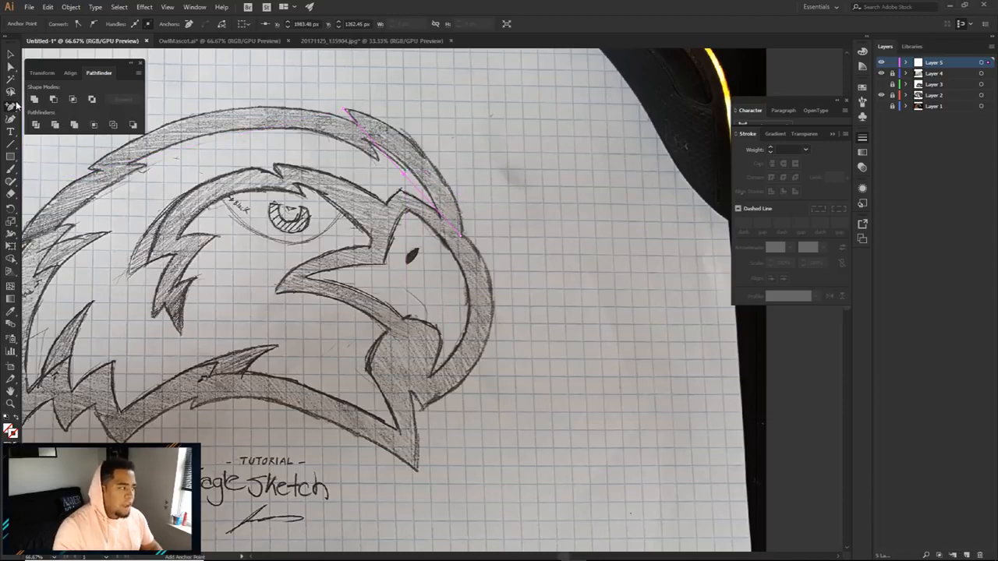
Step: Move the added anchor point onto the outer forehead outline and curve its segments to follow the sketch
left_click(15, 105)
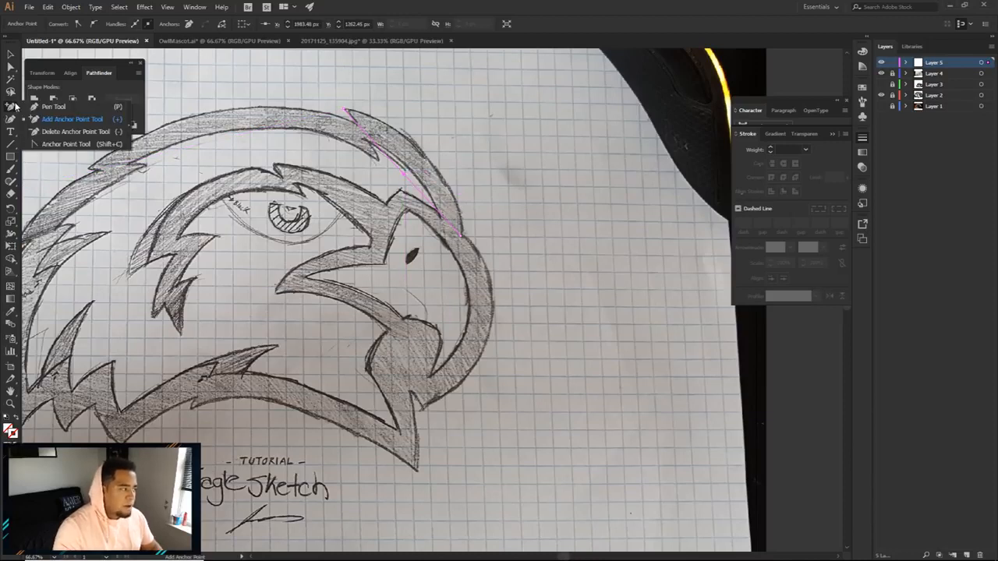
left_click(55, 144)
mouse_move(404, 175)
left_mouse_down()
mouse_move(410, 184)
mouse_move(388, 151)
mouse_move(404, 178)
left_mouse_up()
key("a")
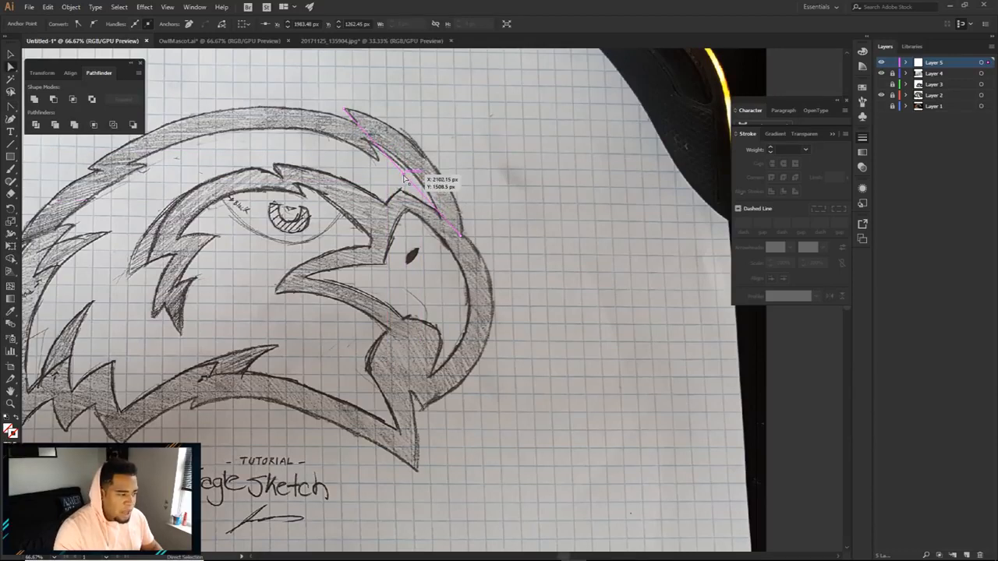
mouse_move(432, 165)
left_mouse_down()
mouse_move(409, 176)
mouse_move(448, 163)
left_mouse_up()
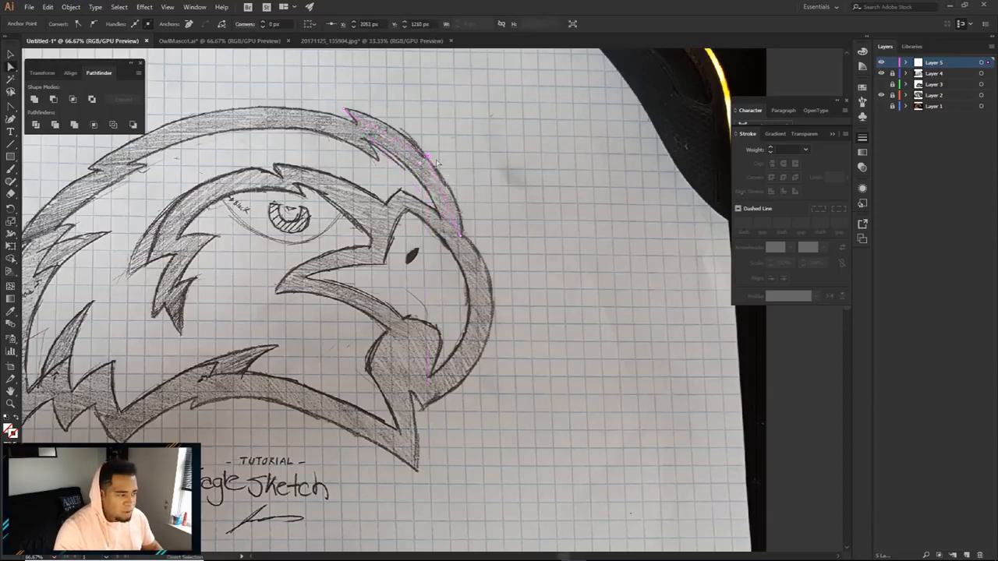
left_click_drag(11, 106, 52, 144)
left_click_drag(427, 155, 457, 192)
left_click_drag(398, 120, 398, 120)
left_click(440, 130)
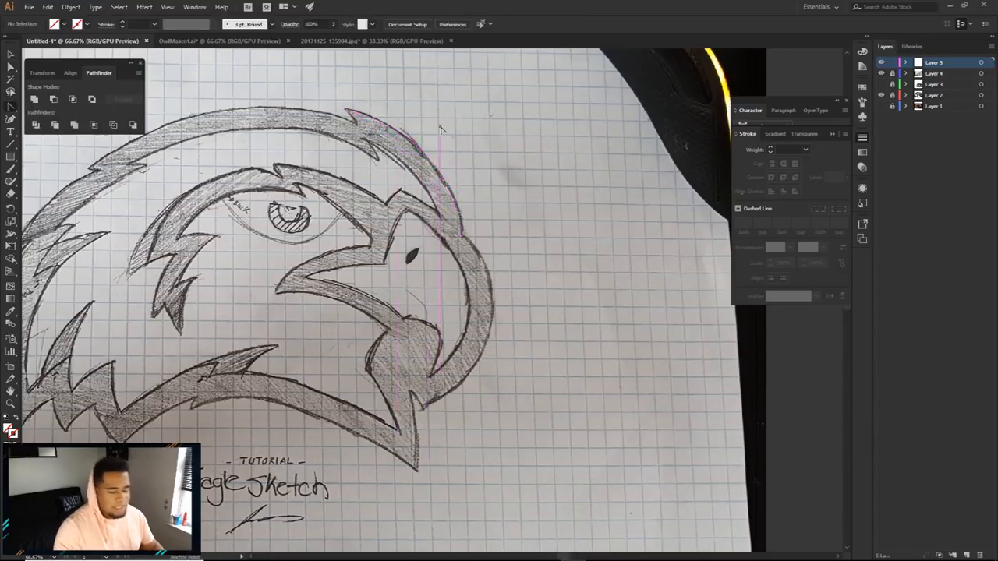
key("a")
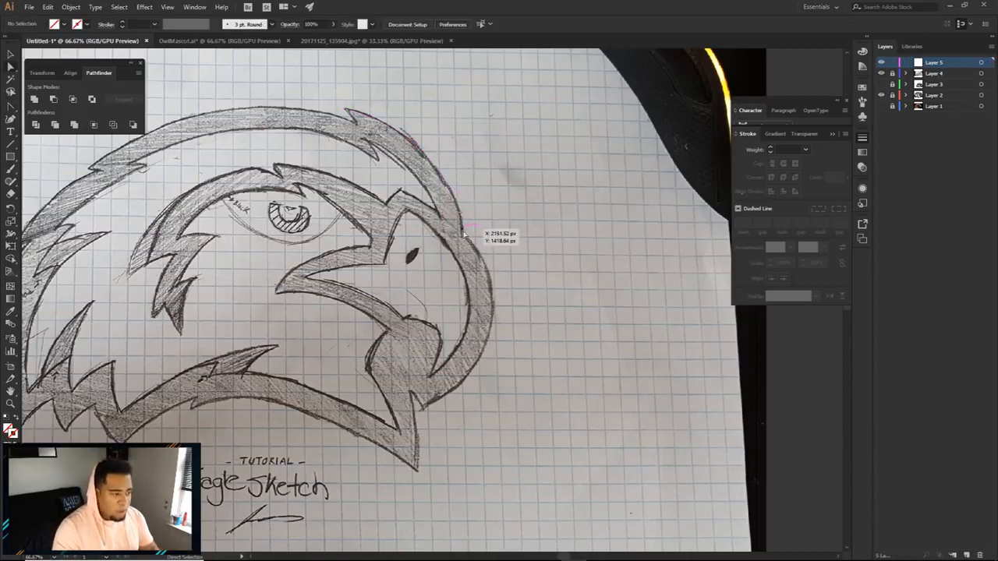
Step: Draw a single curved Pen segment along the outer forehead, from the beak junction up to the crest feather tip
key("p")
mouse_move(464, 240)
left_mouse_down()
mouse_move(535, 151)
mouse_move(467, 242)
left_mouse_up()
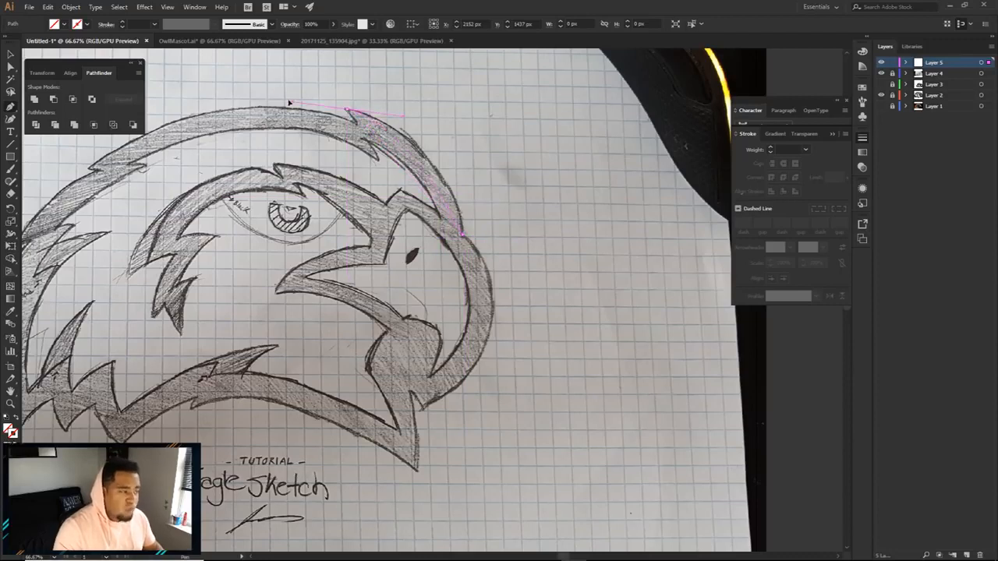
left_click_drag(343, 110, 448, 155)
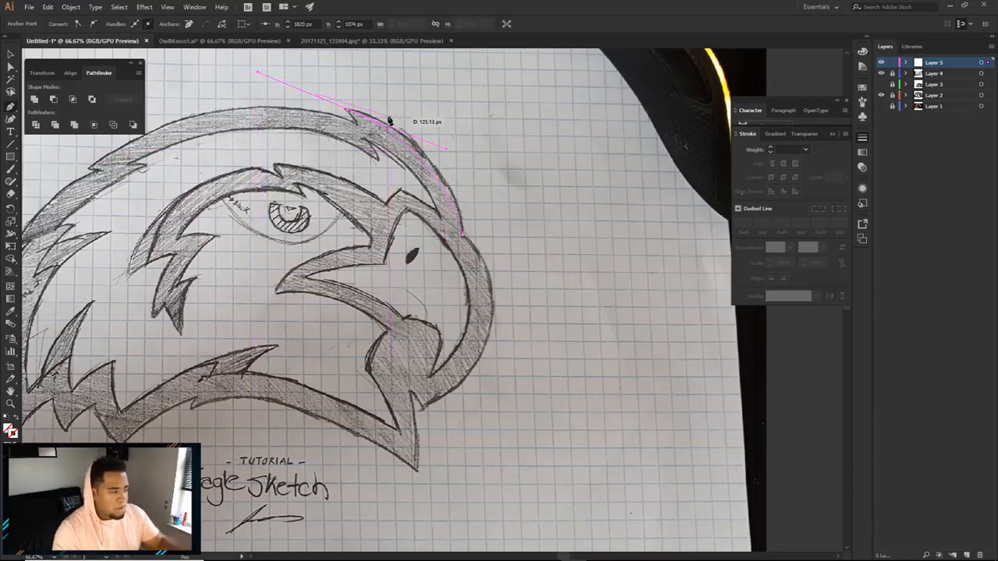
key("ctrl+z")
left_click_drag(345, 108, 291, 87)
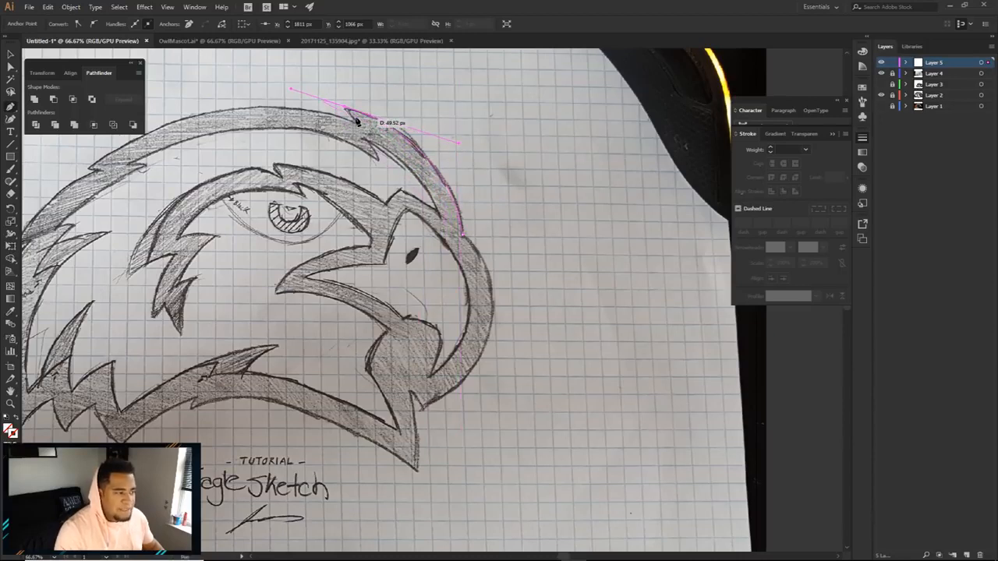
Step: Continue the path from the crest feather tip into the small notch beneath it, turning the corner sharply
key("ctrl+plus")
key("ctrl+plus")
key("ctrl+plus")
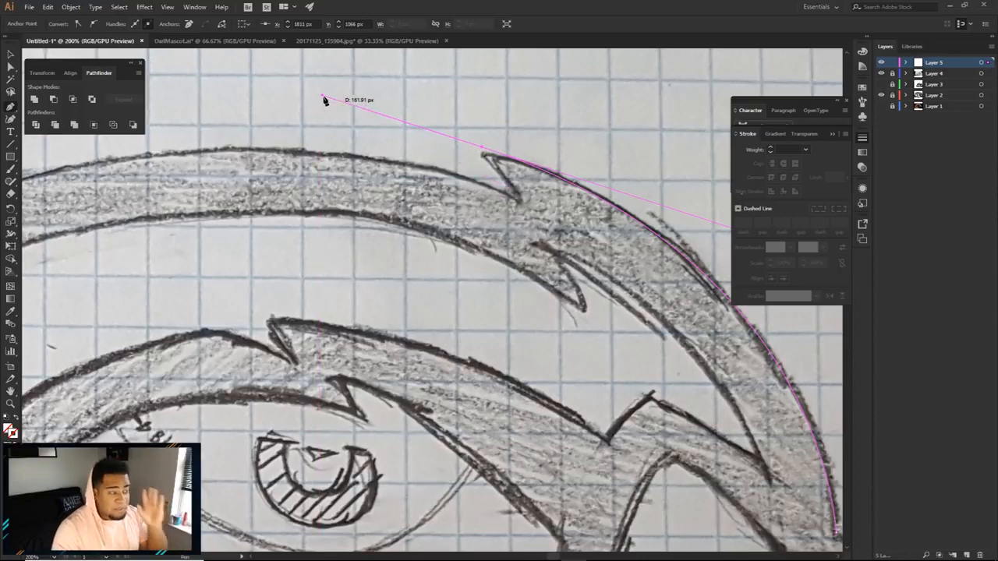
left_click_drag(519, 201, 537, 261)
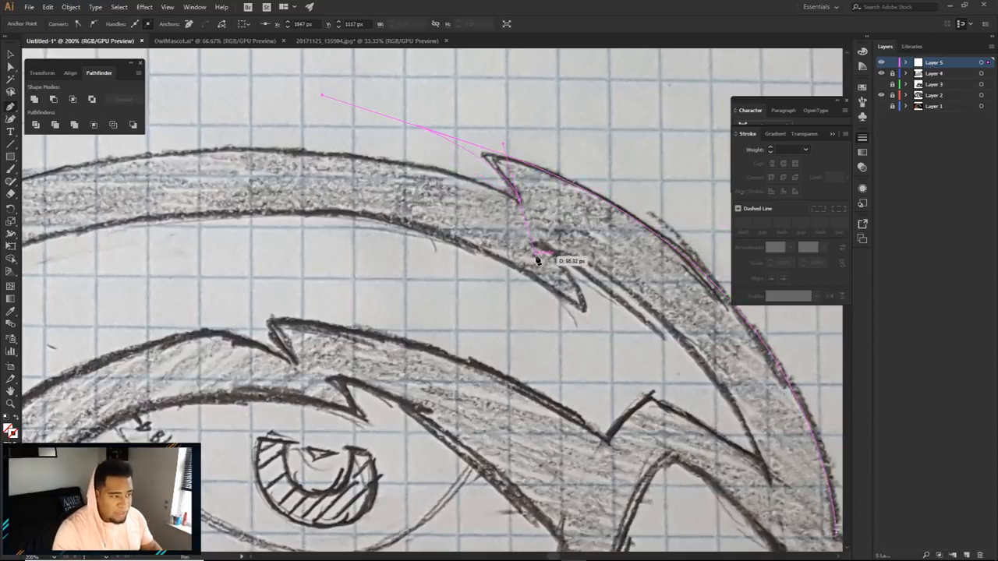
key("ctrl+z")
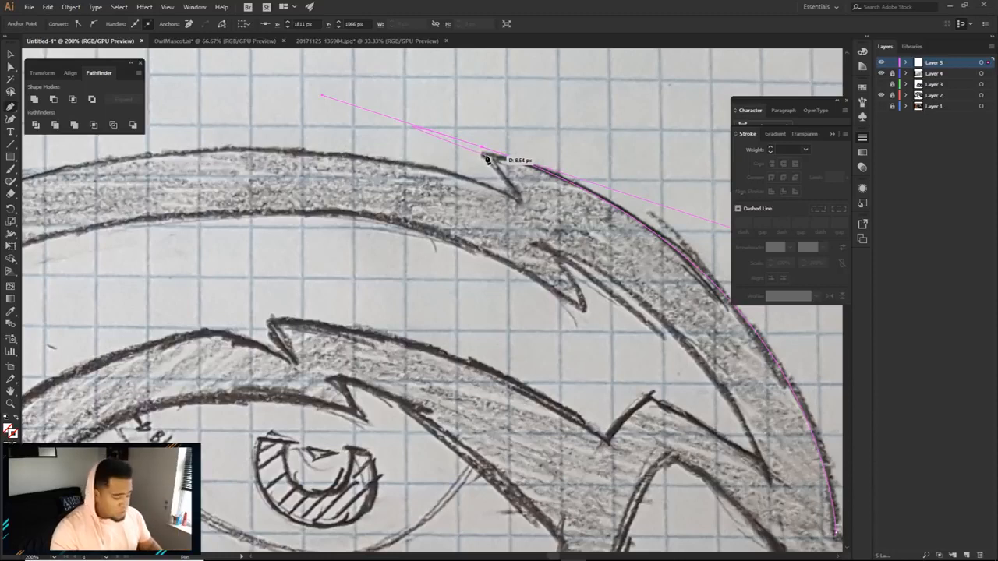
left_click(483, 149)
left_click_drag(513, 199, 521, 231)
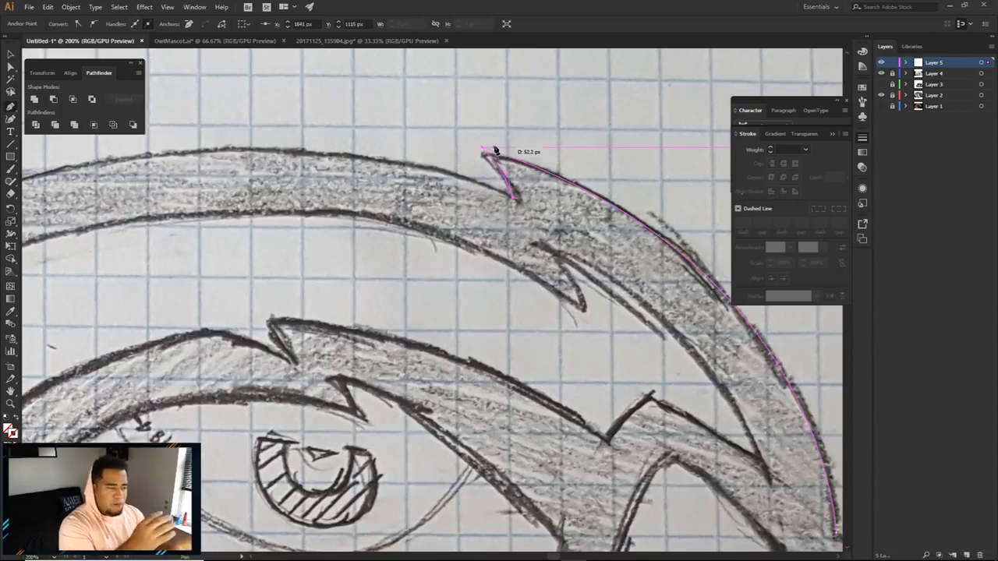
left_click_drag(496, 150, 527, 160)
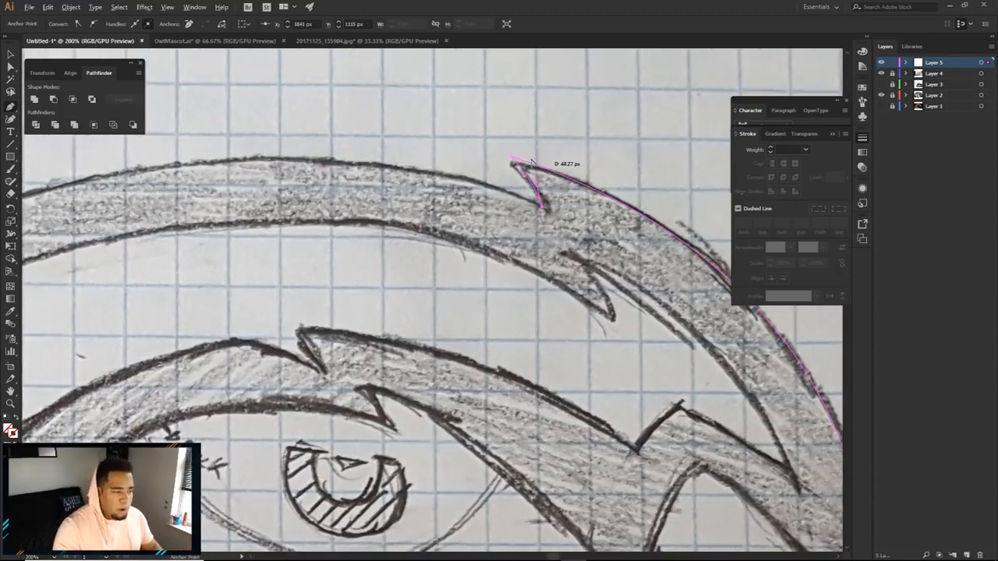
Step: Trace the crown's outer edge from the crest notch back to the first rear feather tip and its small notch
scroll(532, 160, "down", 2)
left_click_drag(516, 195, 563, 177)
left_click_drag(422, 232, 510, 211)
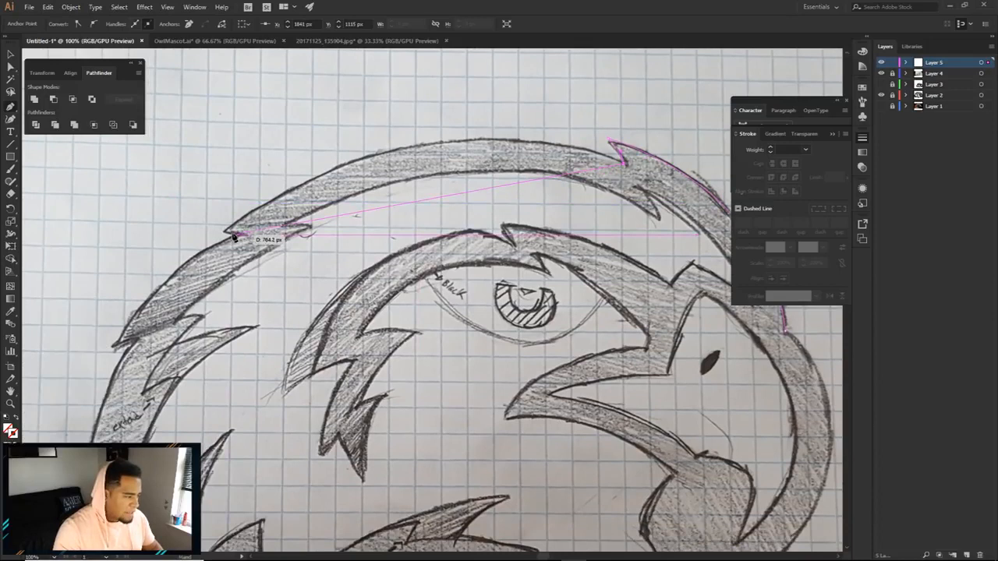
left_click_drag(225, 232, 432, 81)
left_click(226, 232)
left_click_drag(226, 233, 426, 182)
scroll(426, 183, "up", 4)
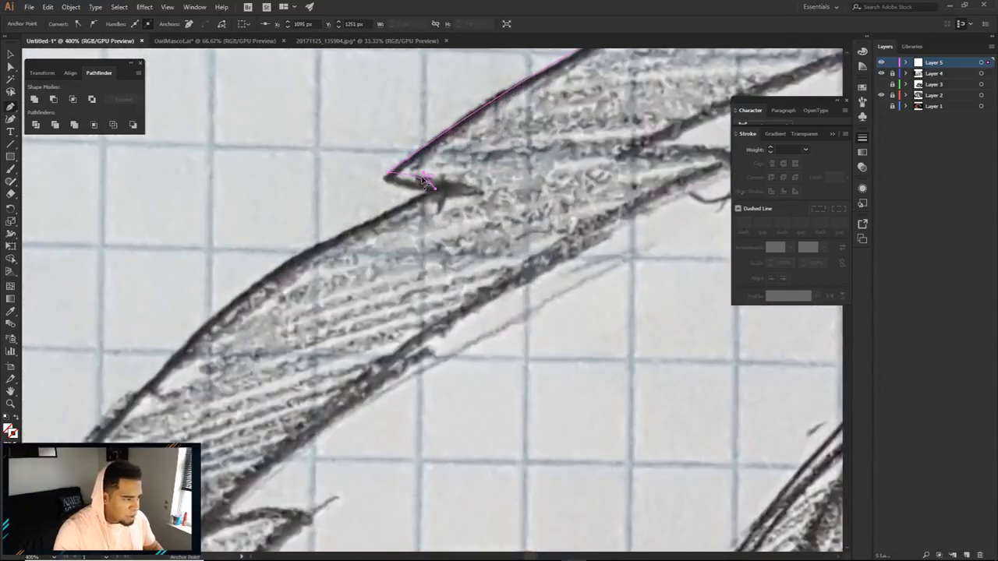
Step: Trace the back of the head downward through the next two feather tips and their notches
scroll(426, 182, "down", 3)
left_click_drag(243, 351, 311, 233)
left_click(243, 352)
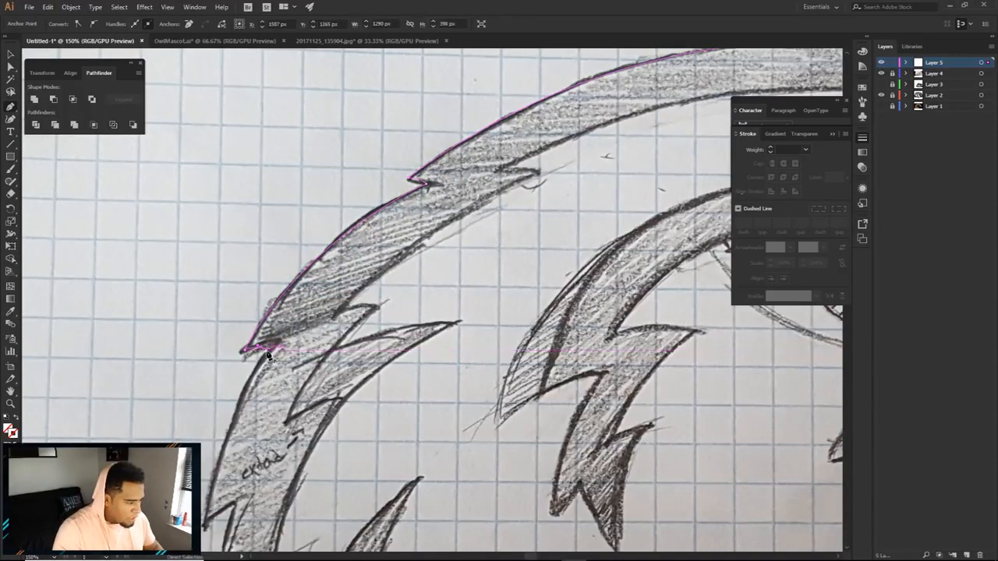
scroll(267, 355, "down", 5)
scroll(268, 355, "left", 1)
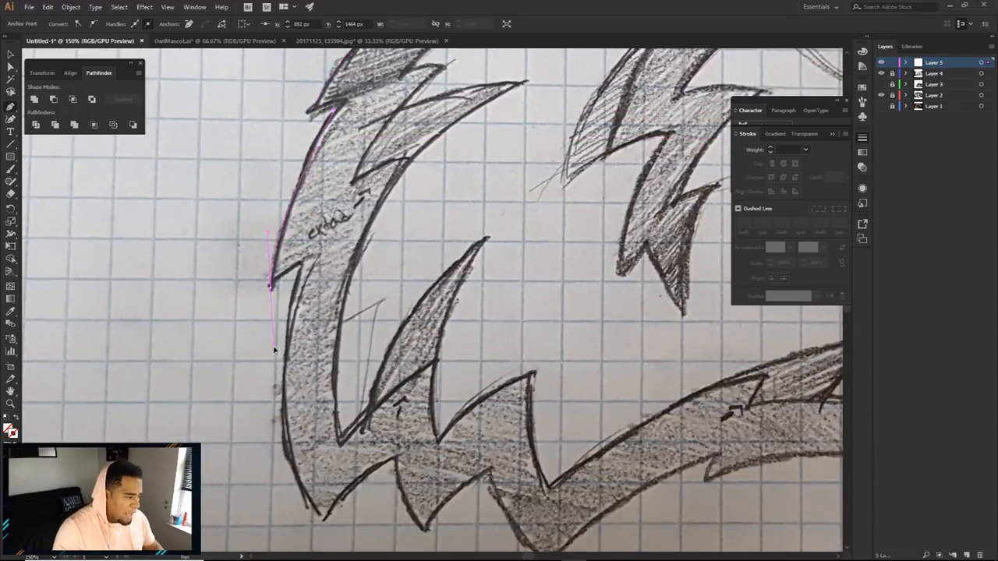
left_click_drag(271, 286, 308, 170)
left_click(303, 267)
Step: Trace the rear neck edge down to its lowest corner and along the zigzag of the first two bottom feather points
mouse_move(326, 413)
left_mouse_down()
mouse_move(348, 443)
mouse_move(301, 378)
mouse_move(251, 349)
left_mouse_up()
left_click(326, 414)
mouse_move(398, 355)
left_mouse_down()
mouse_move(425, 349)
mouse_move(416, 351)
left_mouse_up()
left_click(398, 356)
left_click_drag(427, 428, 455, 457)
left_click(426, 427)
mouse_move(492, 374)
left_mouse_down()
mouse_move(535, 364)
mouse_move(396, 326)
left_mouse_up()
left_click(491, 374)
Step: Give the path a white fill and extend it down to the tip of the third bottom neck feather
left_click(8, 429)
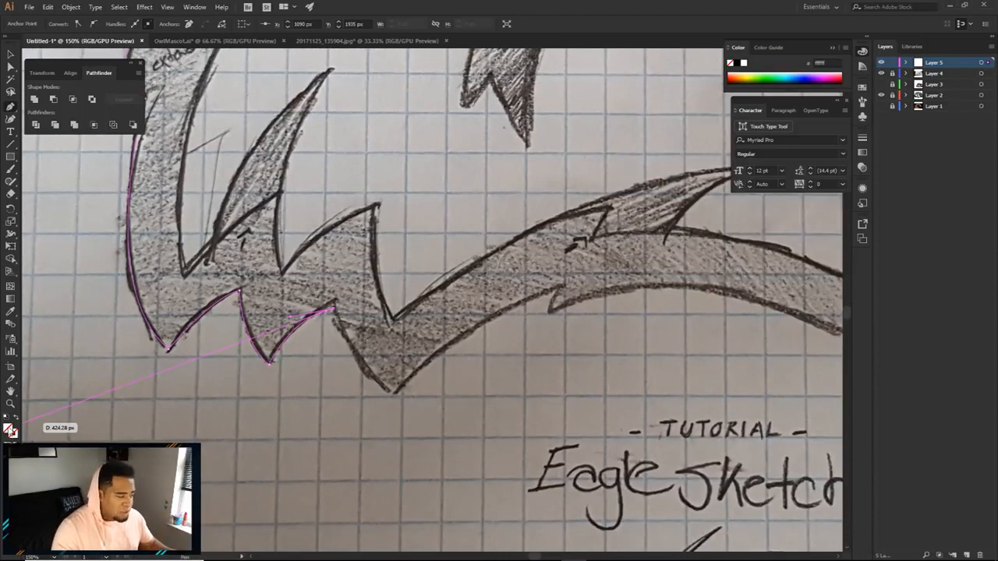
left_click(7, 441)
left_click_drag(395, 396, 430, 417)
left_click(396, 397)
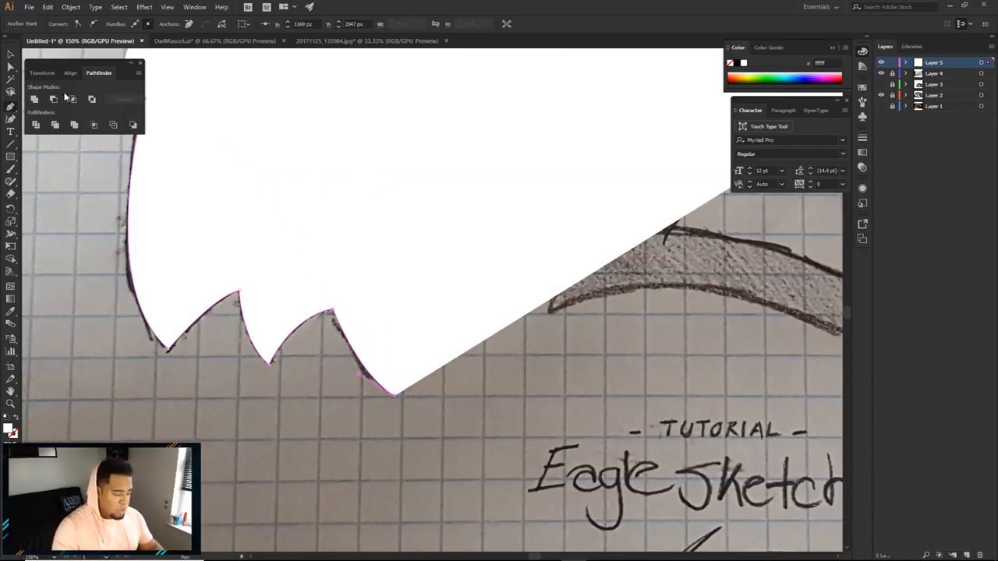
Step: Try the white-filled shape at 44% opacity and restore it to 100%
key("a")
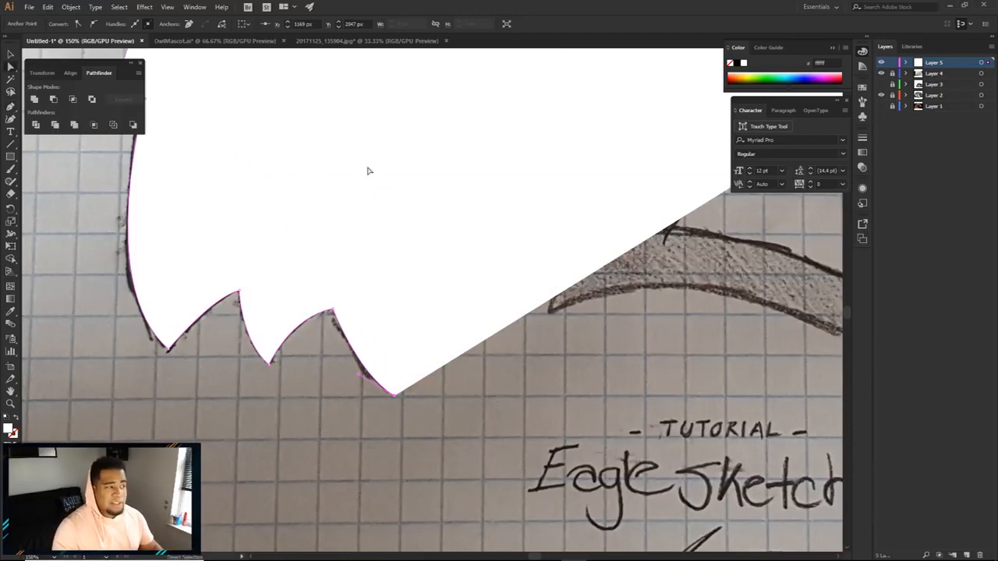
left_click(370, 171)
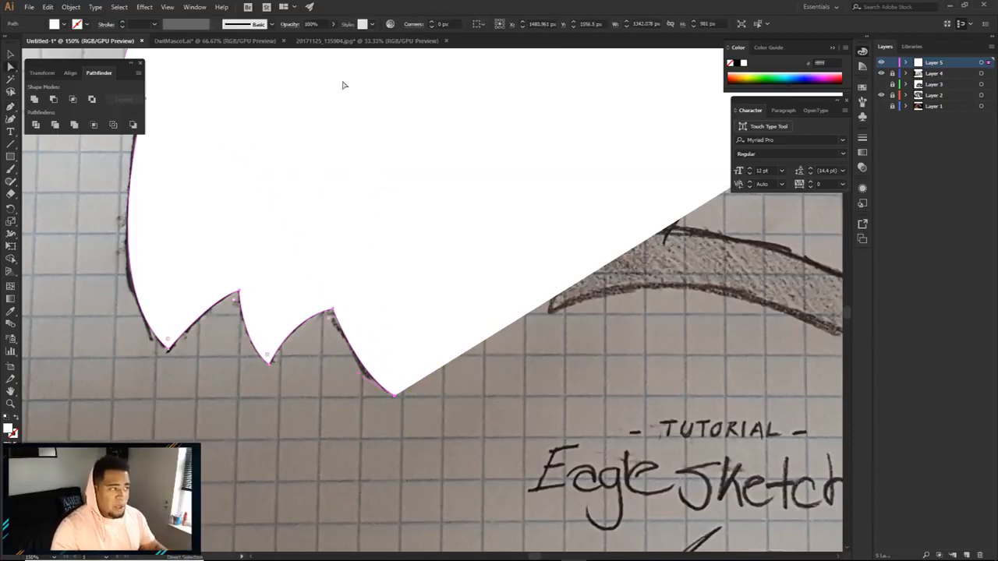
left_click(331, 26)
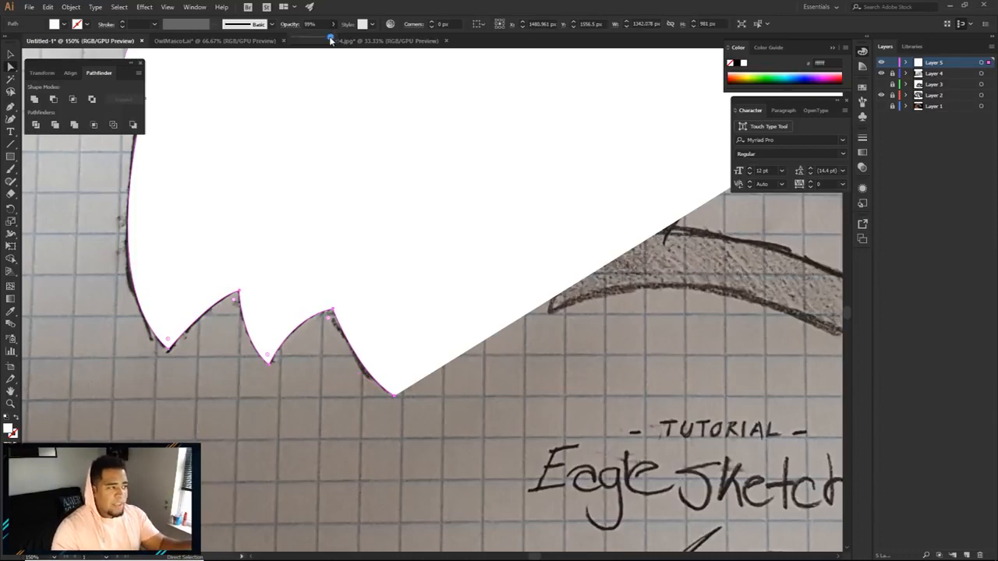
left_click_drag(331, 40, 311, 39)
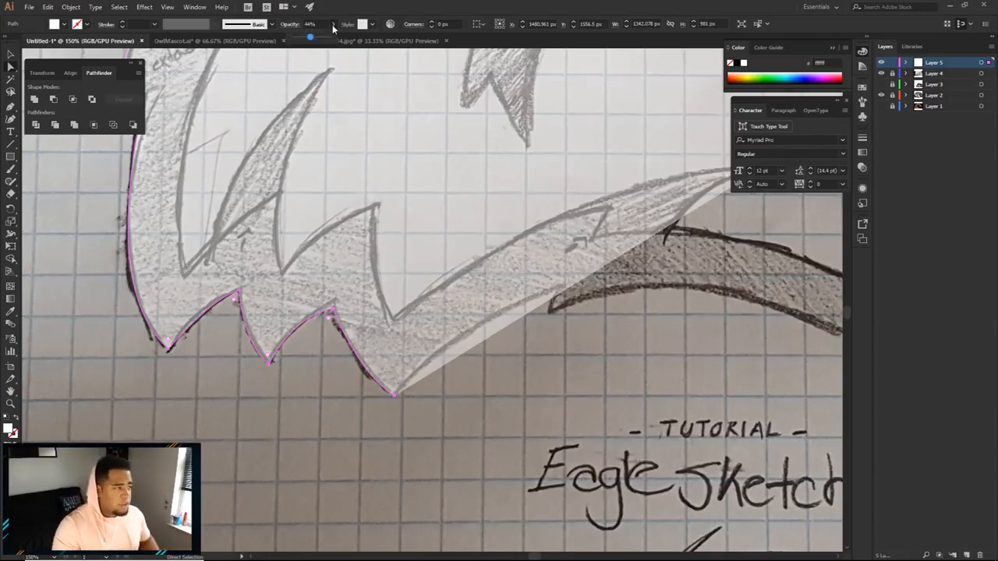
left_click_drag(313, 39, 380, 132)
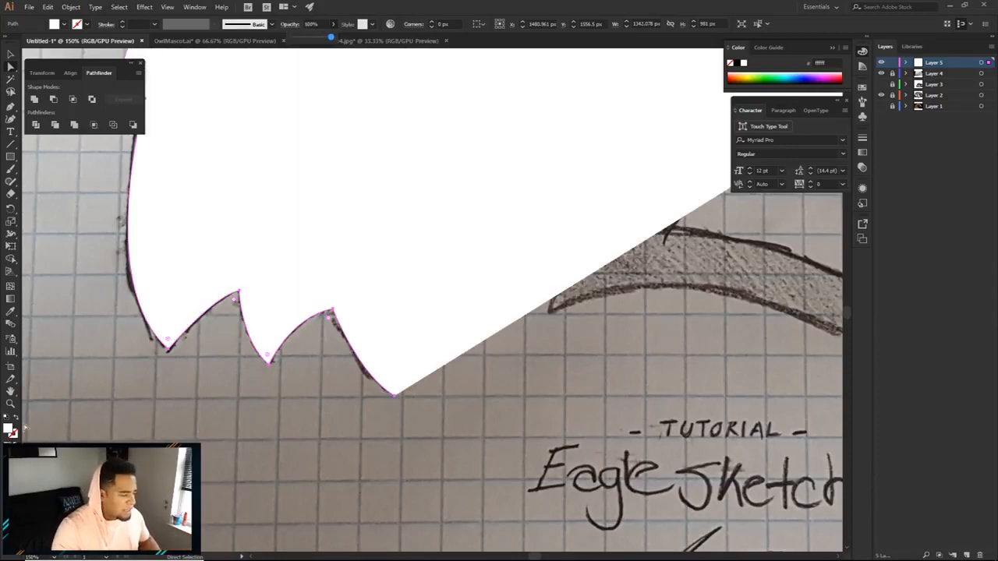
Step: Remove the white fill from the outline path and resume the Pen tool
key("slash")
key("p")
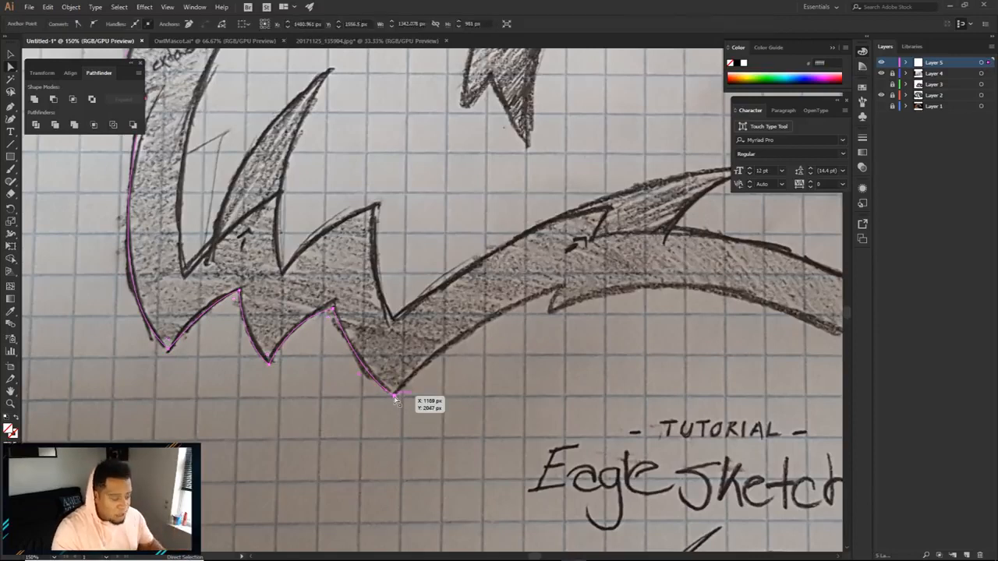
Step: Trace the neck's lower edge from the third feather tip through the small notch and along the long curve to the front neck point
left_click(395, 396)
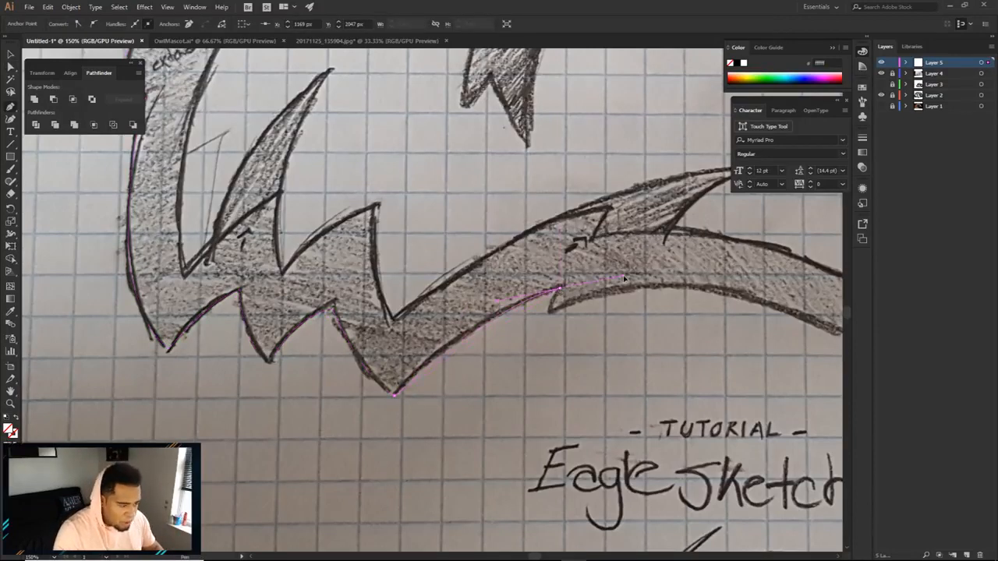
left_click(558, 291)
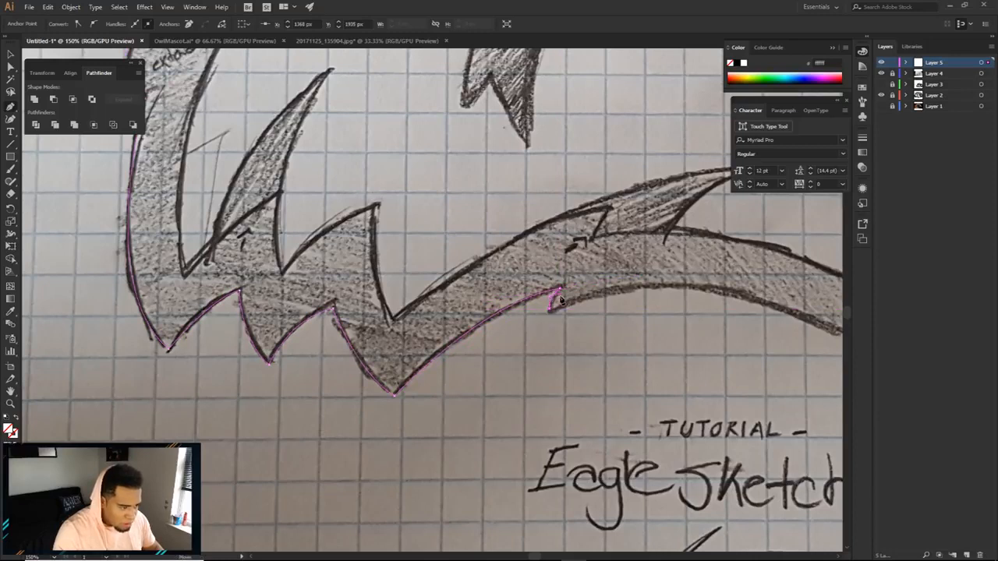
left_click_drag(557, 294, 385, 285)
scroll(606, 350, "down", 2)
left_click_drag(632, 356, 655, 379)
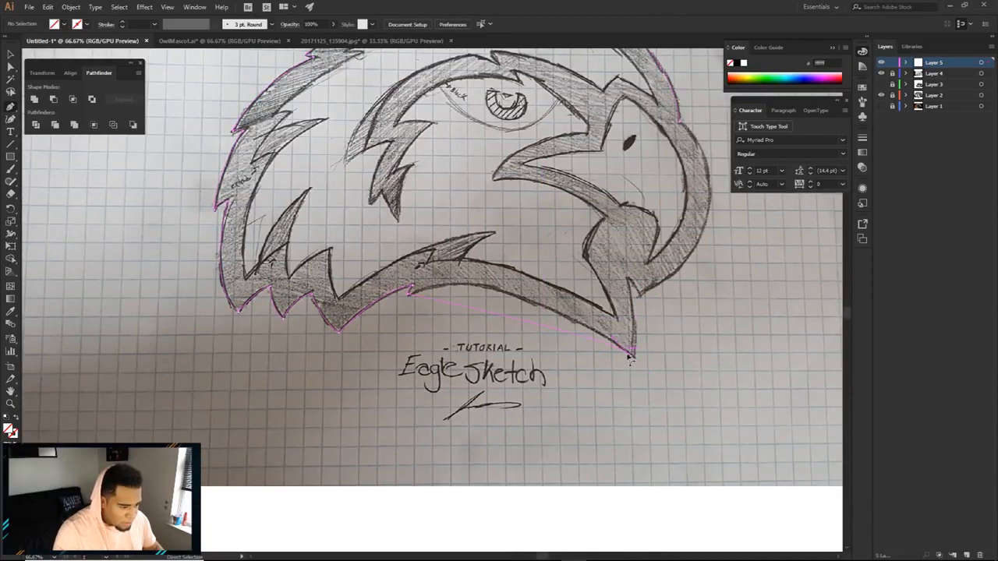
left_click_drag(546, 304, 498, 252)
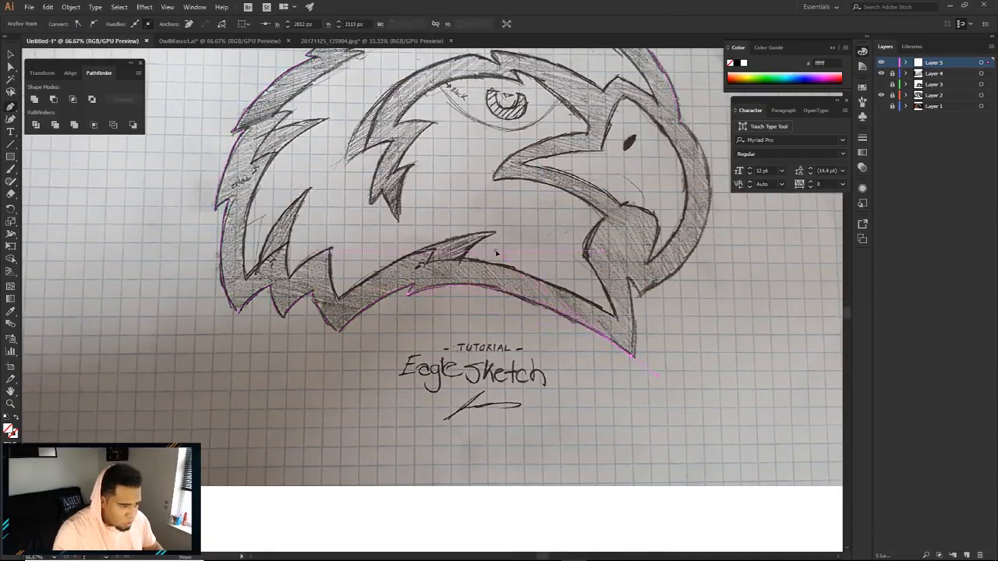
left_click(632, 355)
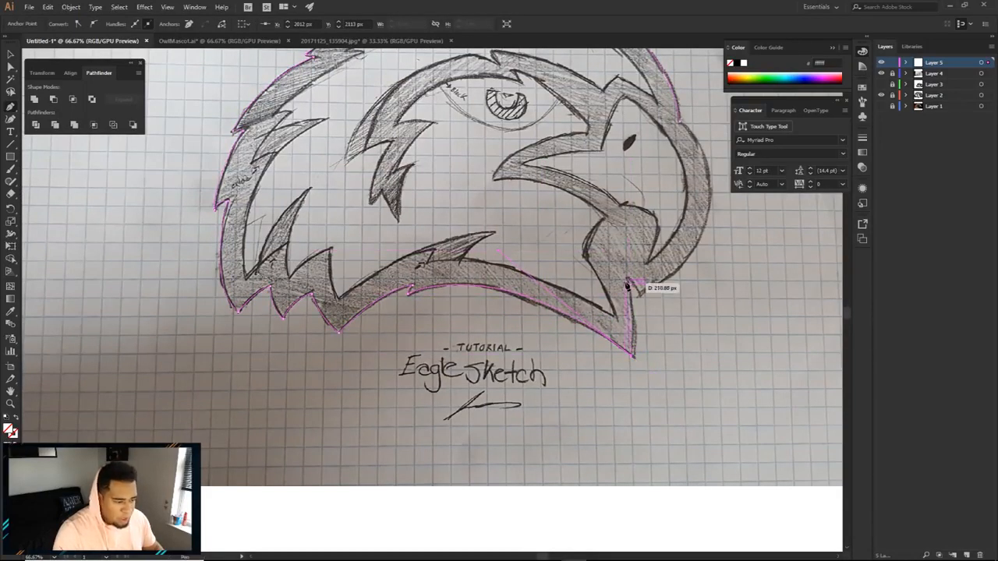
Step: Extend the outline up the front of the neck to the notch below the beak, making it a corner point
left_click_drag(627, 277, 622, 267)
left_click_drag(613, 231, 611, 229)
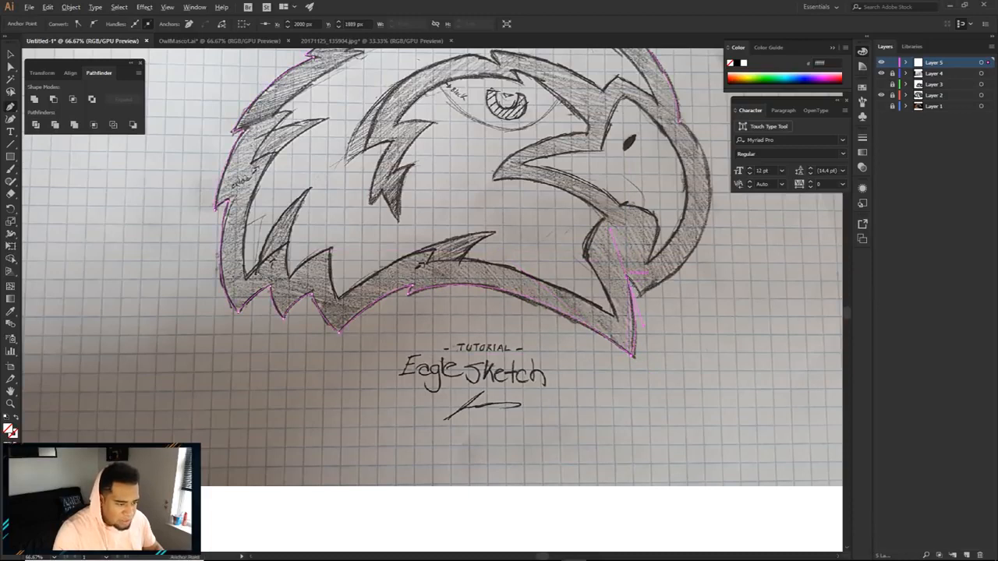
left_click(629, 280)
left_click(654, 284, "ctrl")
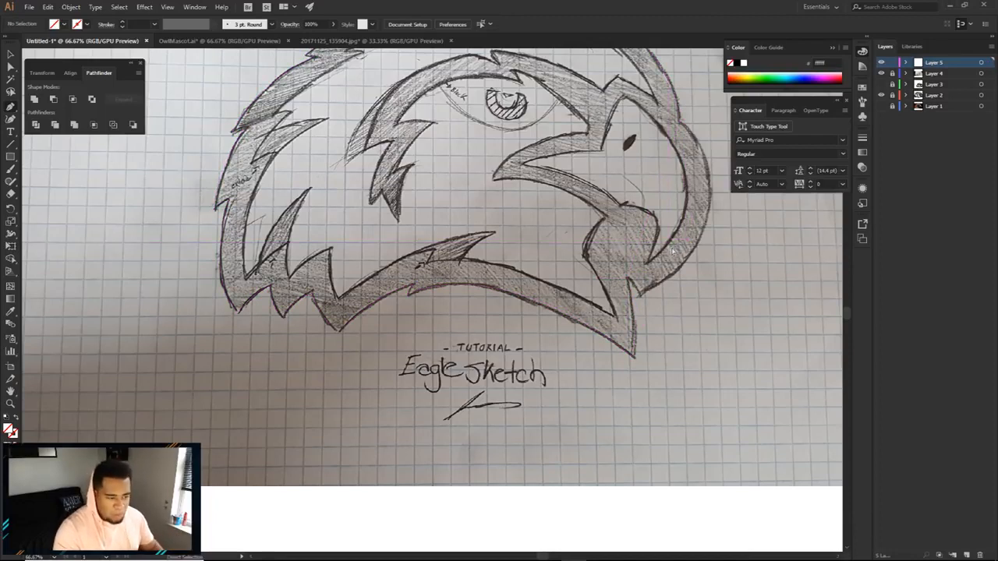
key("ctrl+a")
key("ctrl+z")
key("ctrl+z")
key("ctrl+z")
left_click(687, 295, "ctrl")
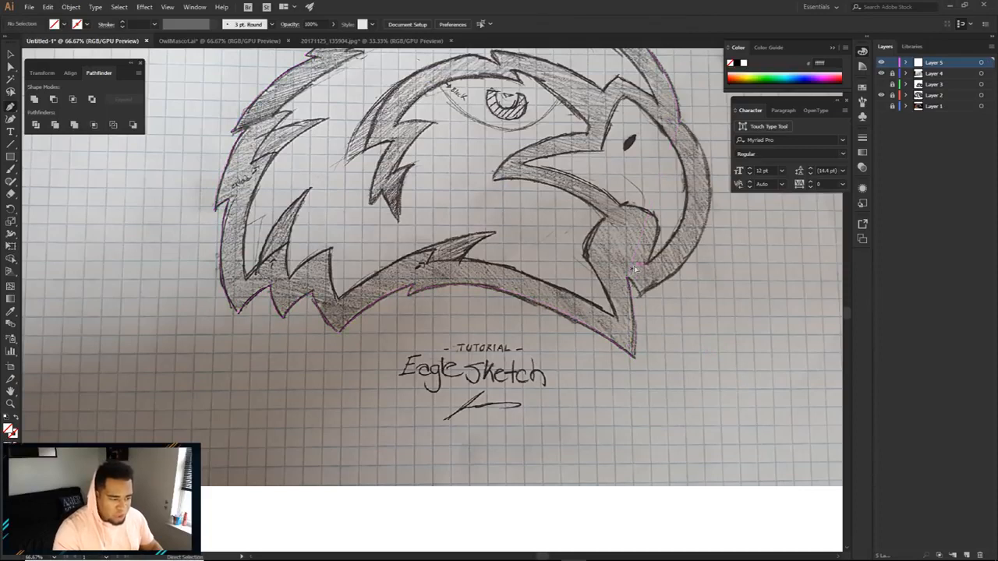
left_click(636, 257, "ctrl")
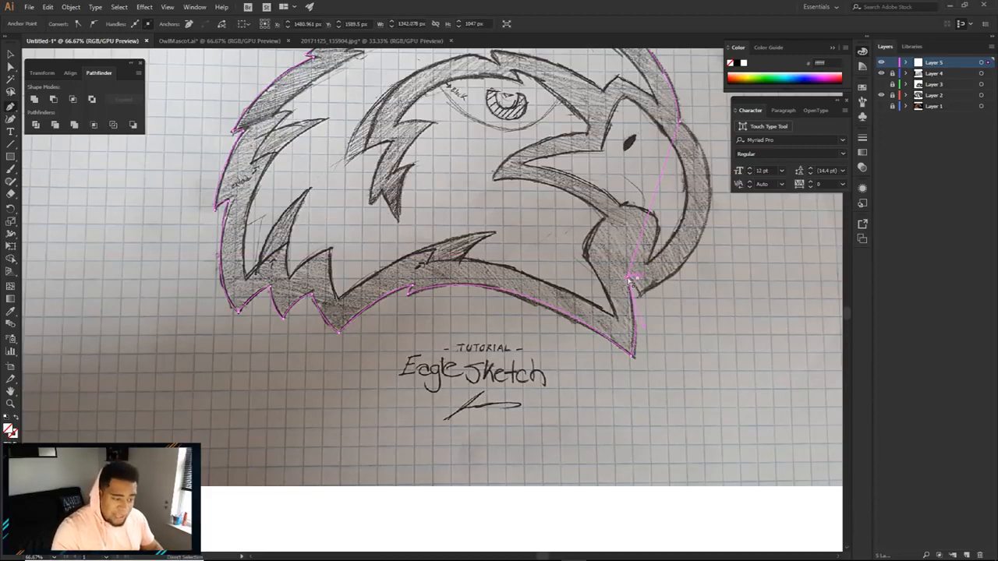
left_click_drag(628, 283, 726, 257)
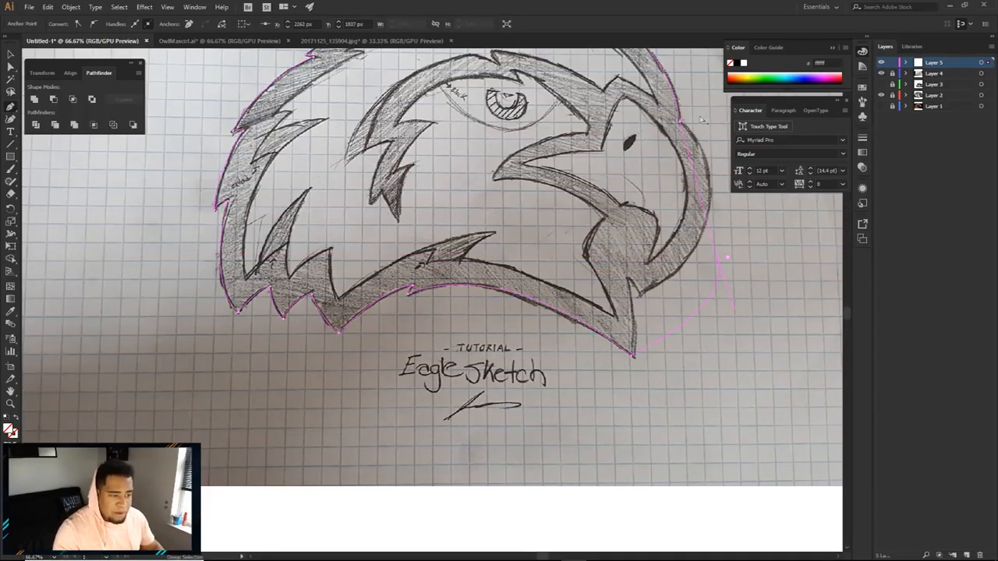
left_click(688, 202, "ctrl")
Step: Continue the outline from the throat notch to the adjacent lower corner and close it around the front curve of the beak
left_click(628, 278)
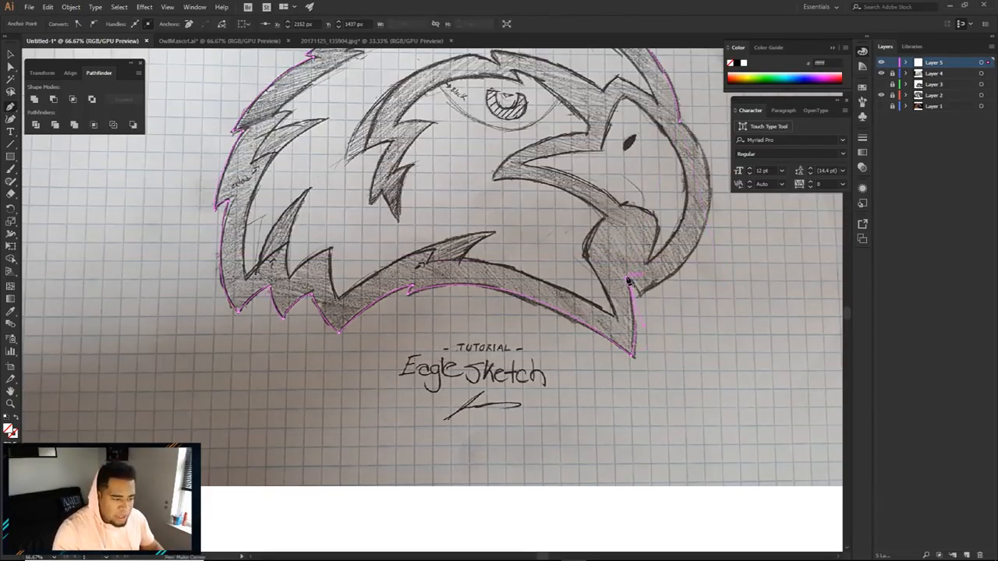
left_click(642, 296)
left_click_drag(642, 296, 563, 406)
left_click_drag(602, 232, 514, 132)
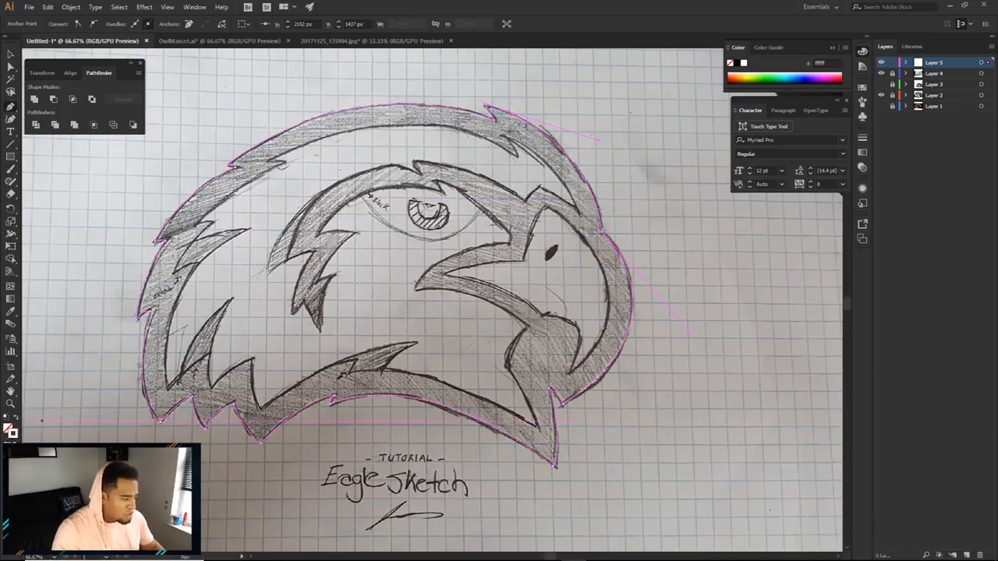
Step: Set the outline's stroke colour to black, 000000, and deselect the path
double_click(11, 432)
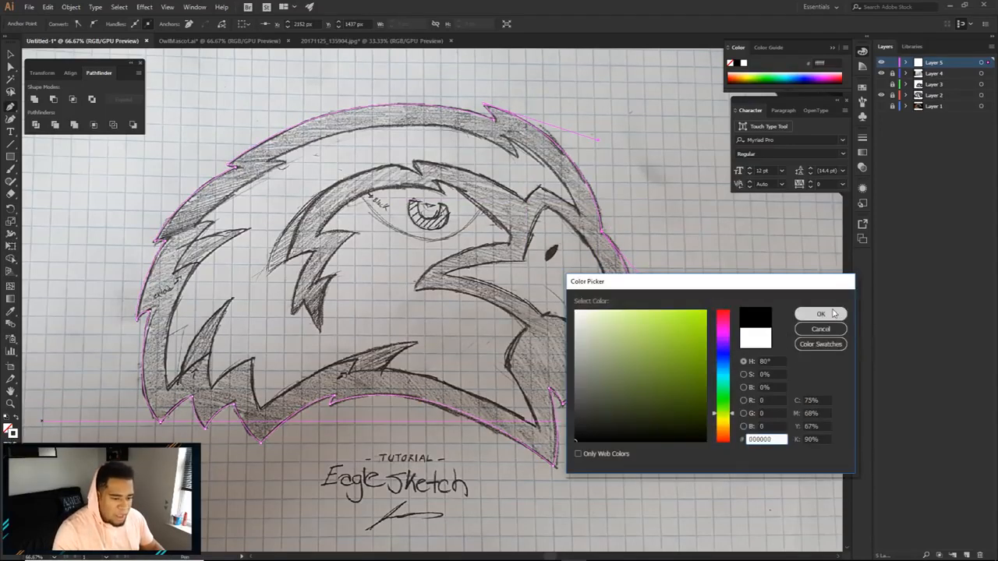
left_click(827, 317)
key("a")
left_click(698, 182)
left_click_drag(680, 262, 709, 242)
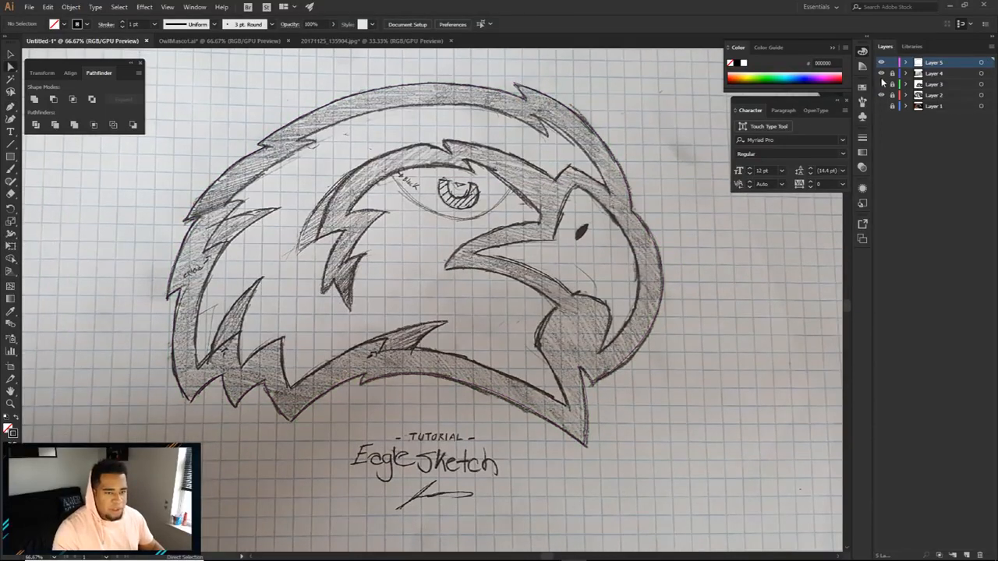
Step: Hide Layer 2 and check the traced outline on its own, with the Layer 4 sketch hidden and shown again
left_click(882, 74)
left_click(882, 74)
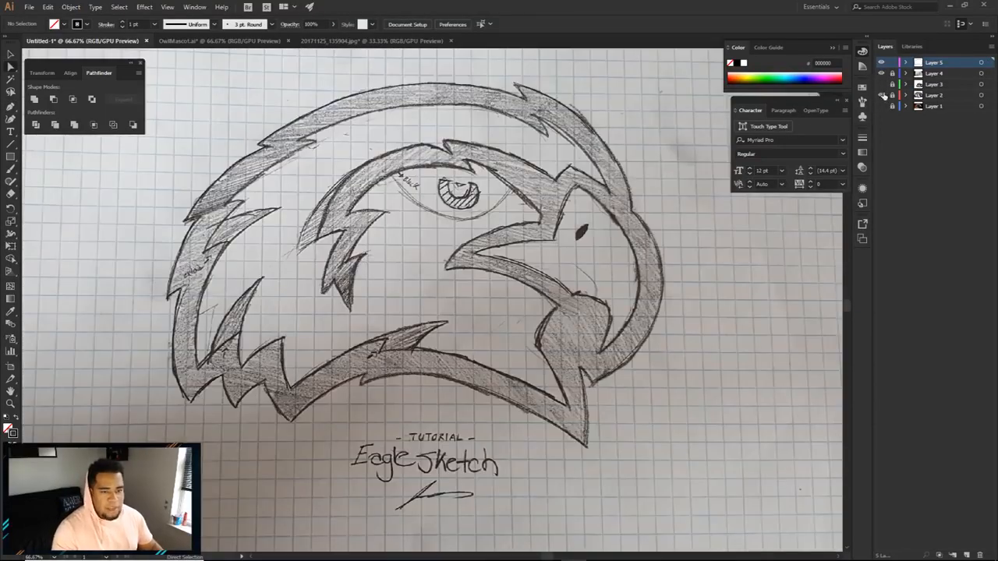
left_click(882, 73)
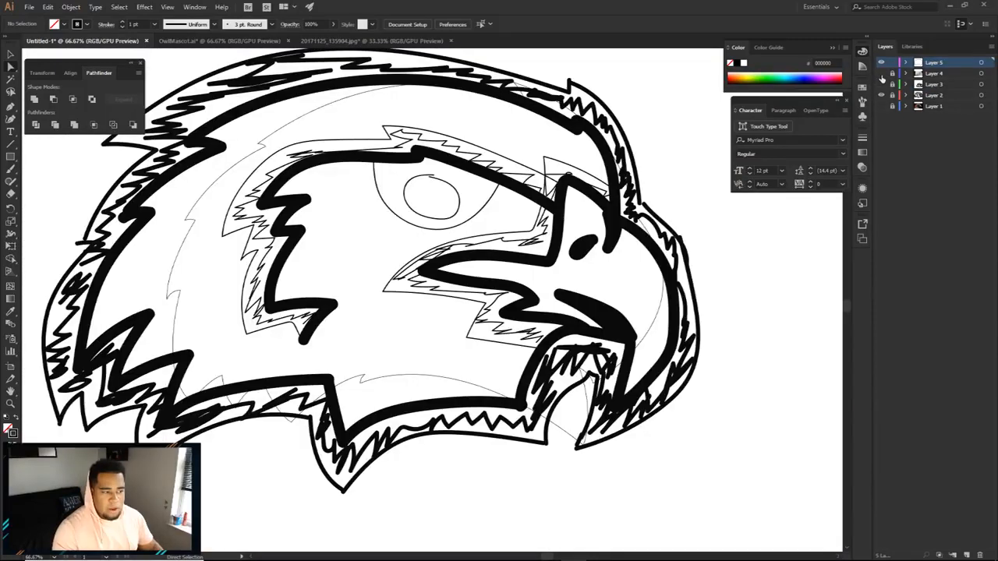
left_click(882, 94)
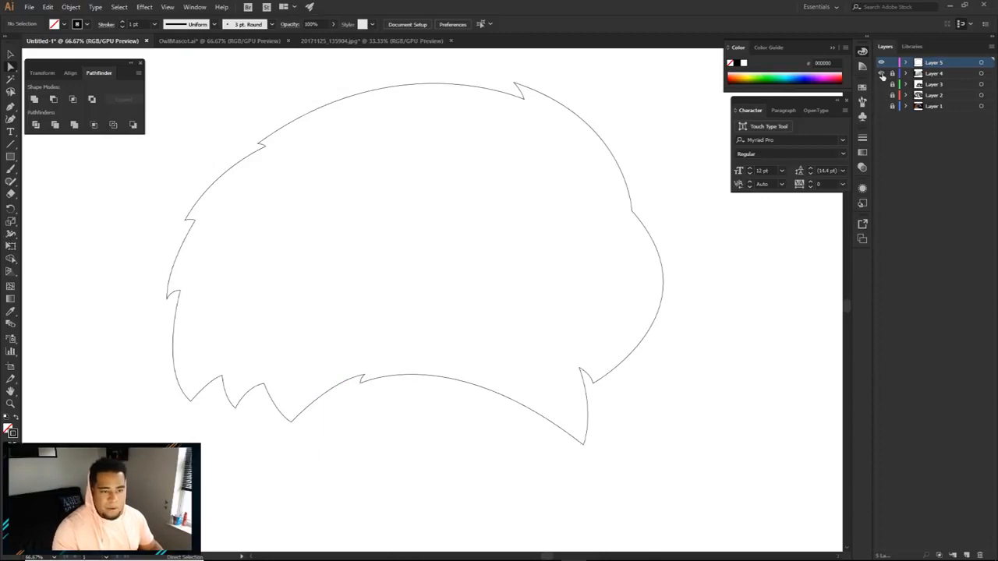
left_click(882, 73)
left_click_drag(571, 120, 618, 131)
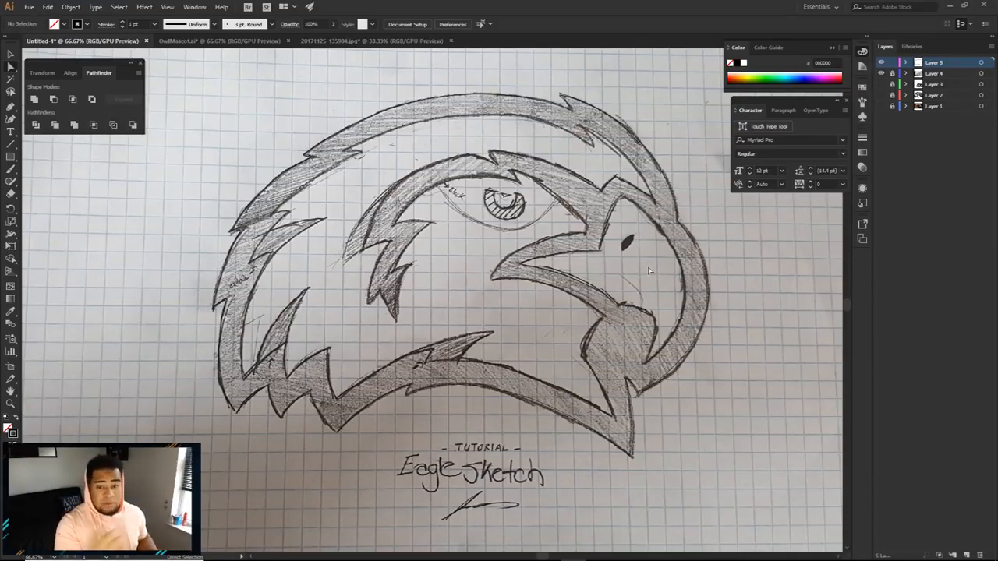
Step: Start a new Pen path at the crest's inner front corner and trace its inner edge over the small spike to the rear crown notch
key("p")
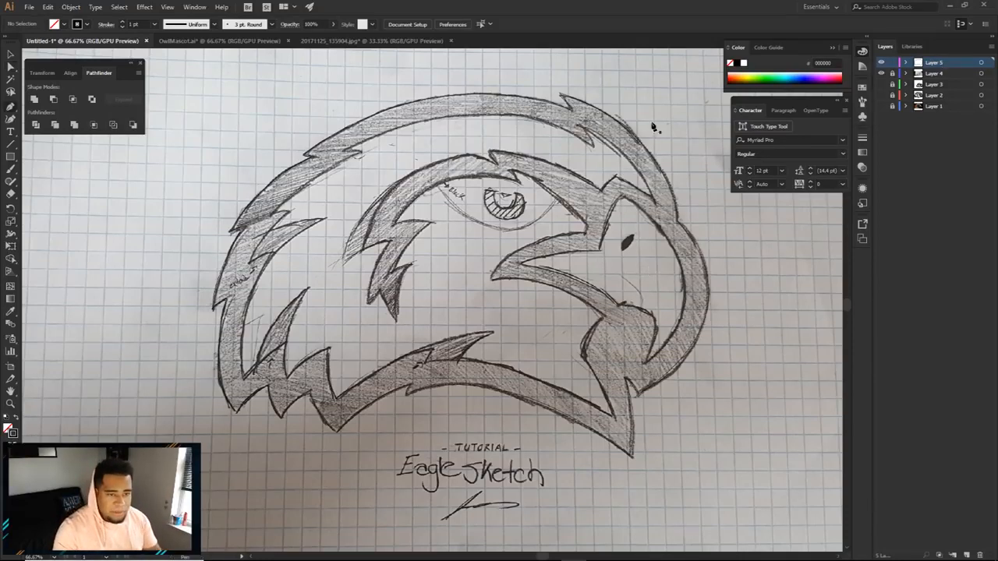
scroll(605, 153, "up", 1)
left_click(677, 224)
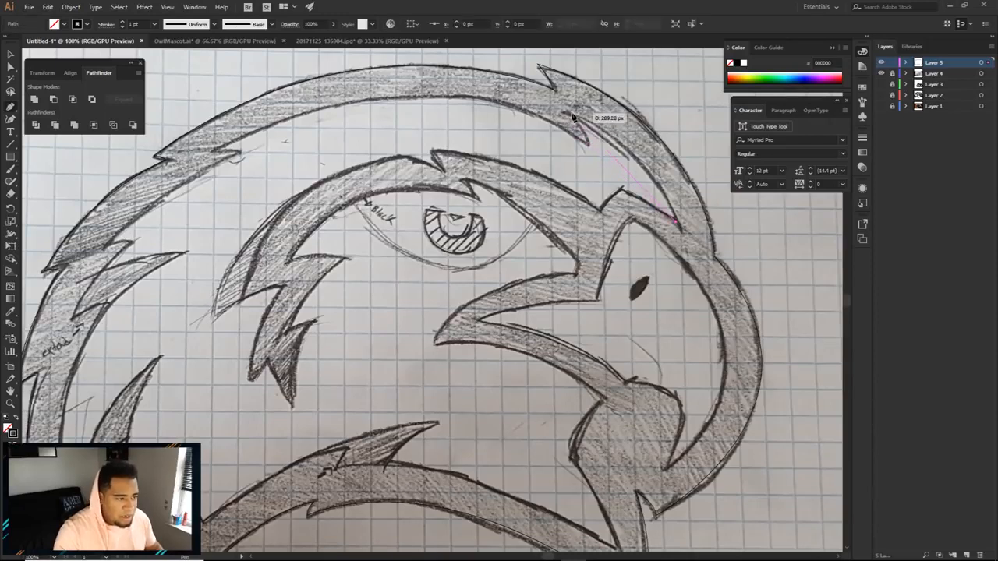
left_click_drag(516, 92, 516, 92)
left_click(578, 119)
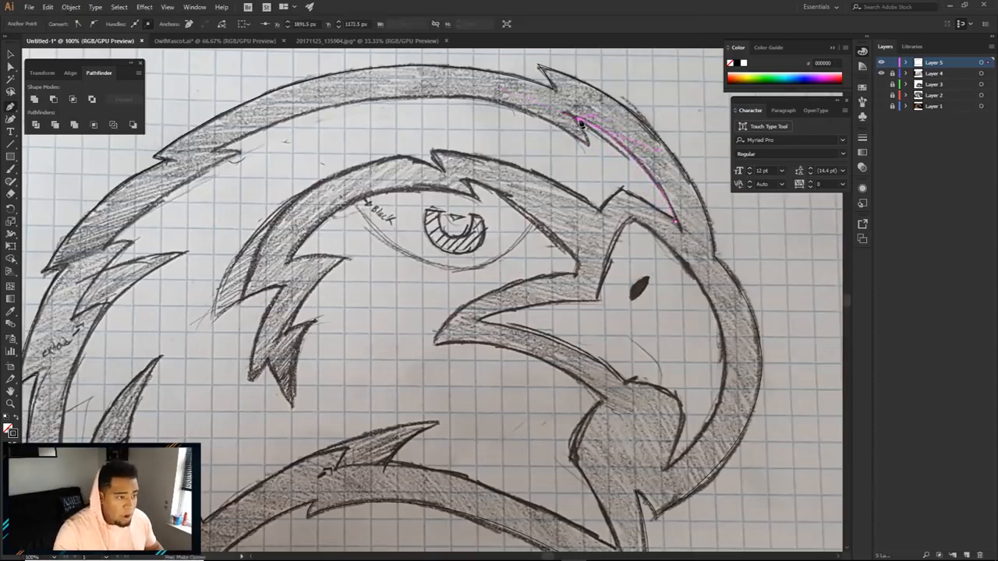
left_click_drag(586, 144, 587, 143)
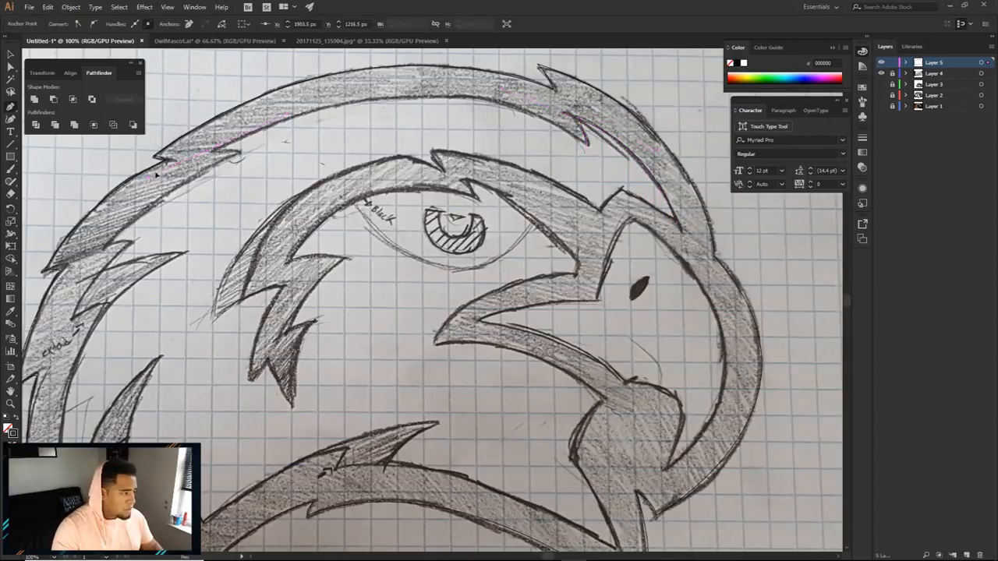
left_click_drag(212, 149, 419, 128)
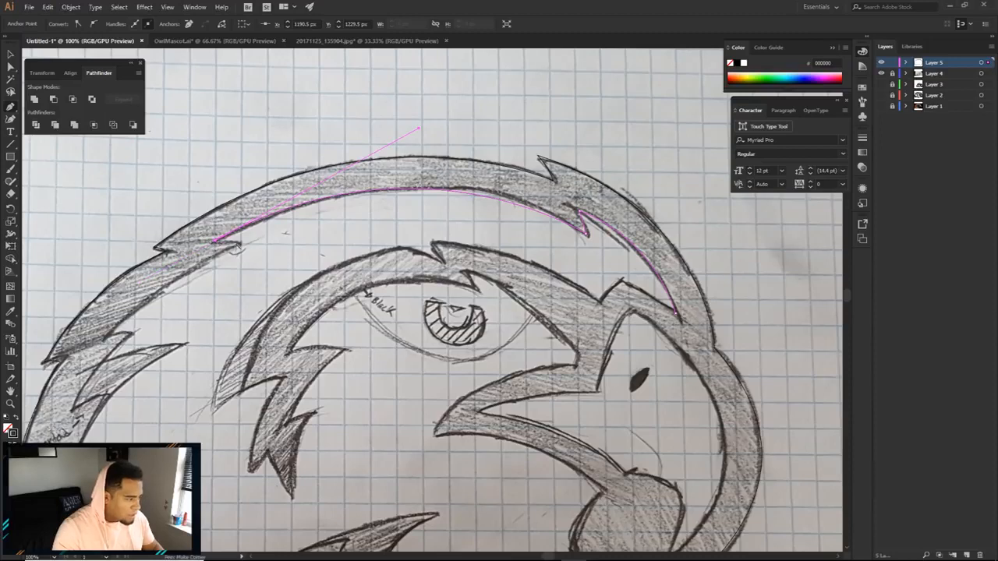
Step: Trace the inner edge from the rear crown feather tip down the back of the head and around the small spike below it
left_click(239, 248)
left_click_drag(364, 199, 356, 260)
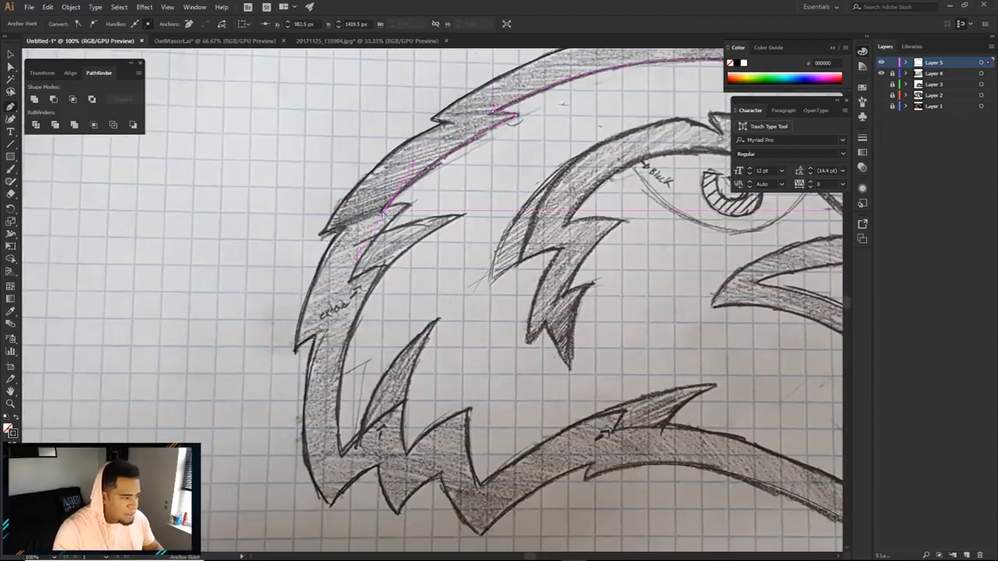
left_click(384, 211)
left_click_drag(405, 206, 412, 209)
left_click(411, 206)
left_click_drag(379, 242, 377, 251)
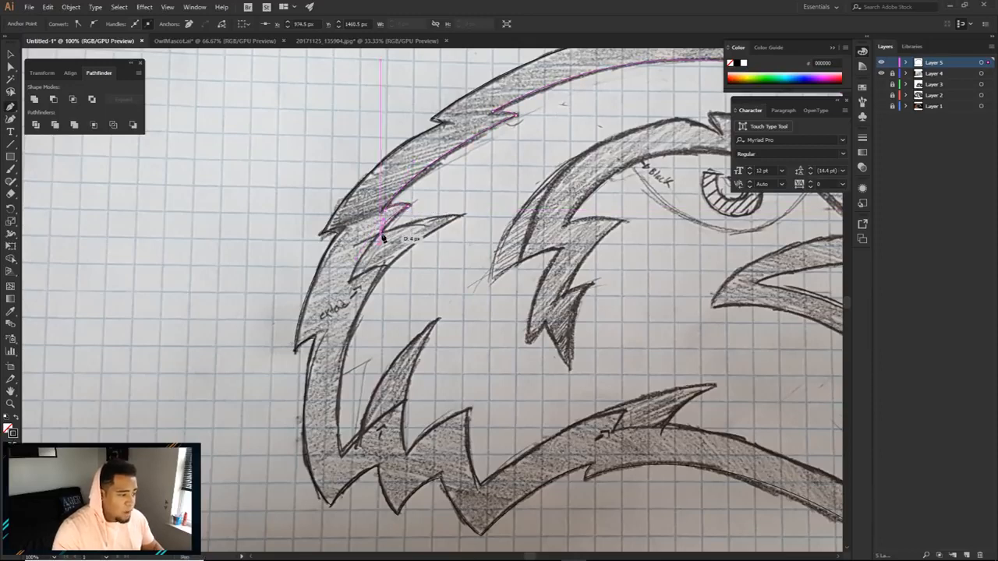
left_click(382, 238)
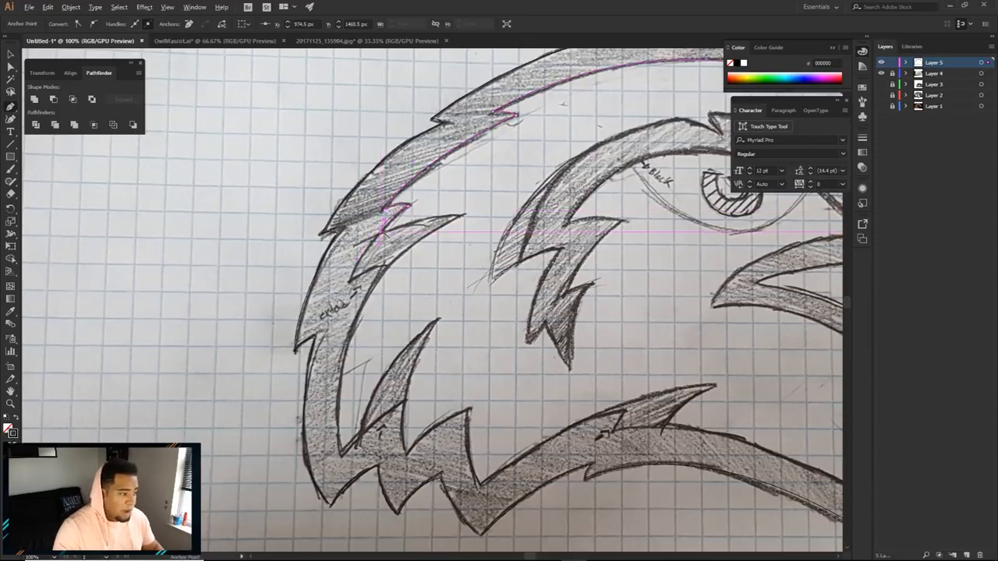
Step: Trace the long rear feather out to its tip and curve the path down to the lowest inner corner at the back of the neck
left_click_drag(464, 216, 497, 220)
left_click(461, 217)
left_click_drag(340, 453, 331, 434)
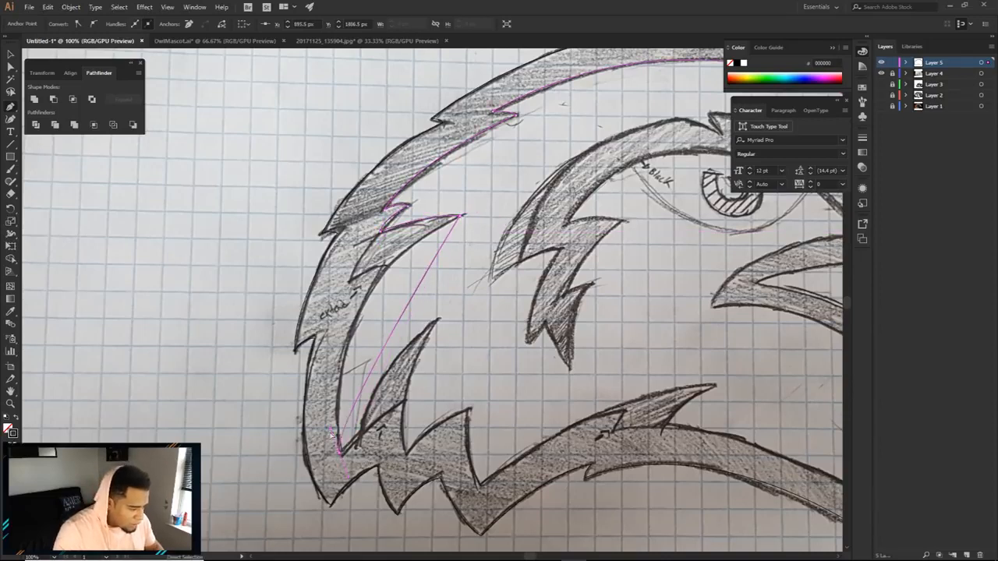
left_click(334, 418, "ctrl")
left_click(341, 440, "ctrl")
left_click_drag(331, 429, 320, 287)
Step: Trace both sides of the tall neck feather, from its rear base up to the tip and down to the valley in front
left_click_drag(340, 454, 360, 429)
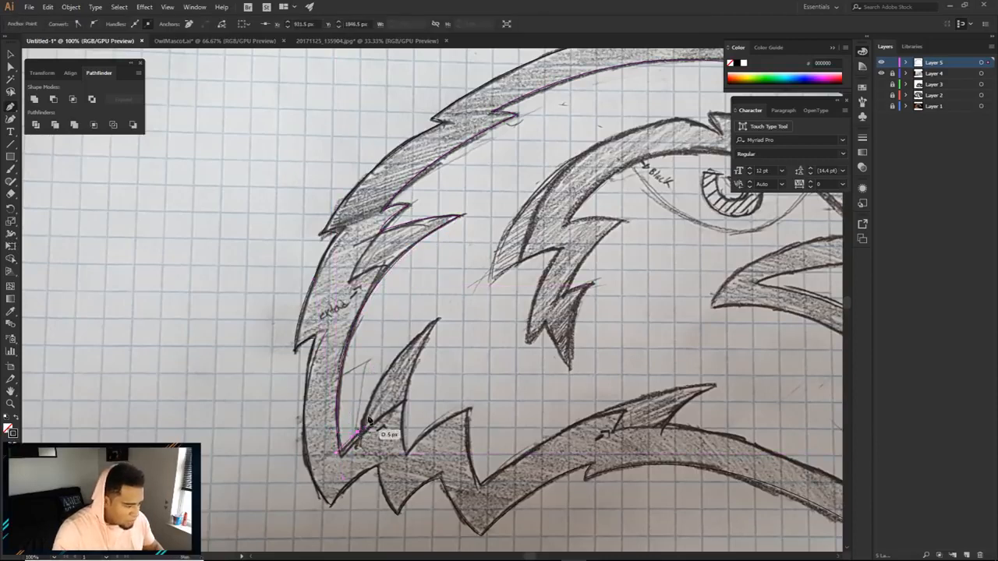
left_click(439, 317)
left_click_drag(462, 311, 508, 267)
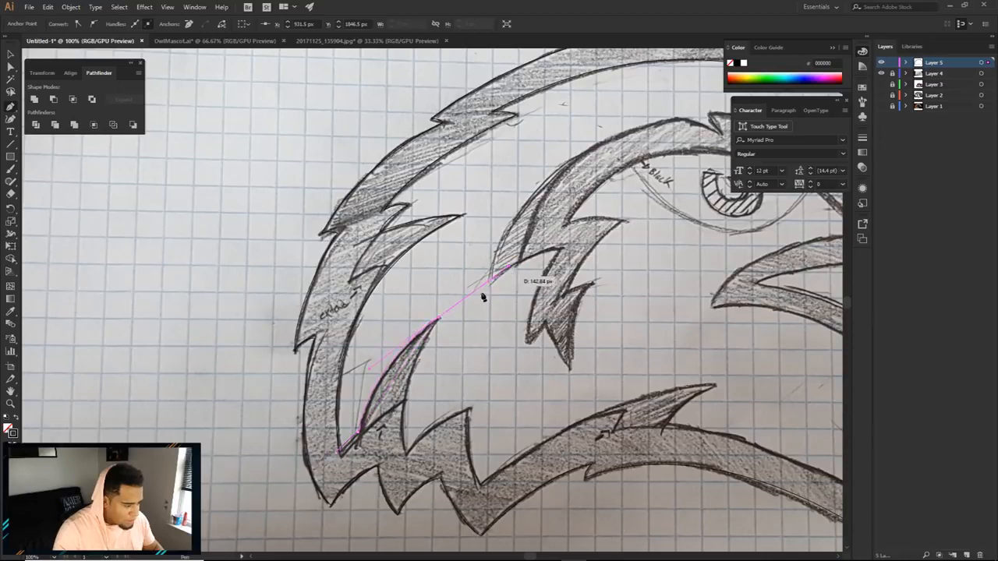
left_click(439, 318)
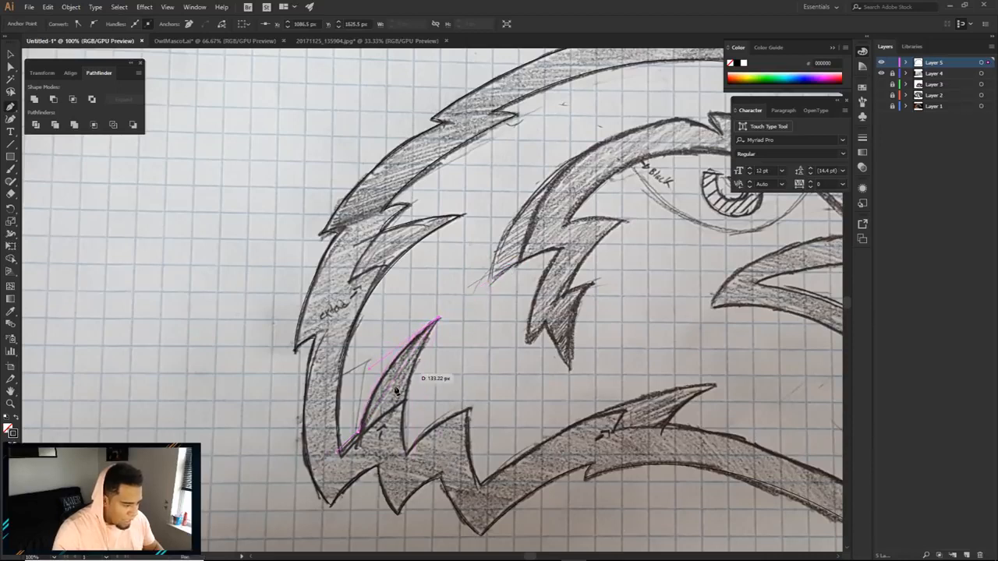
left_click_drag(408, 454, 422, 514)
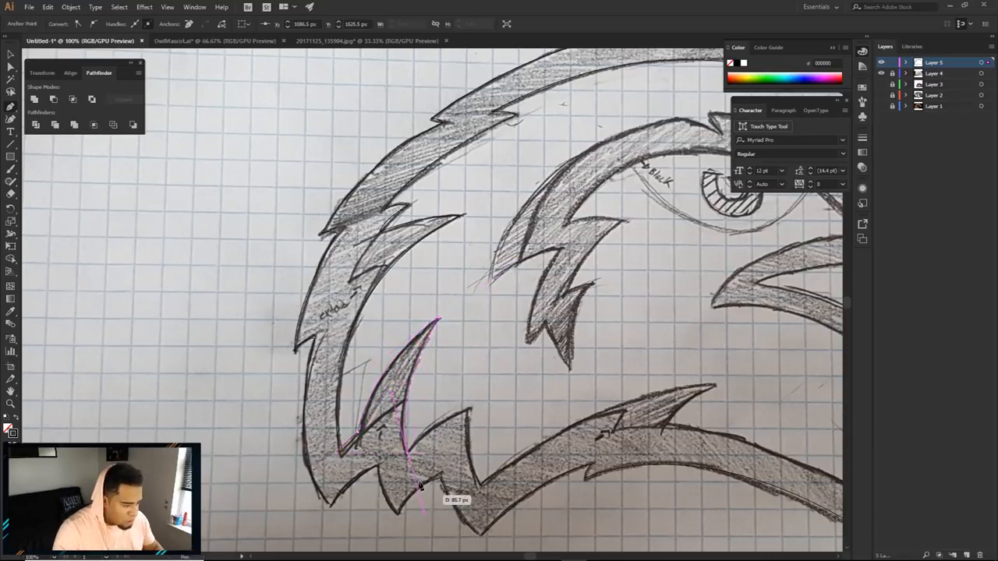
left_click(408, 454)
Step: Trace the next short neck feather up to its tip and down to the deep valley in front of it
left_click_drag(471, 409, 499, 402)
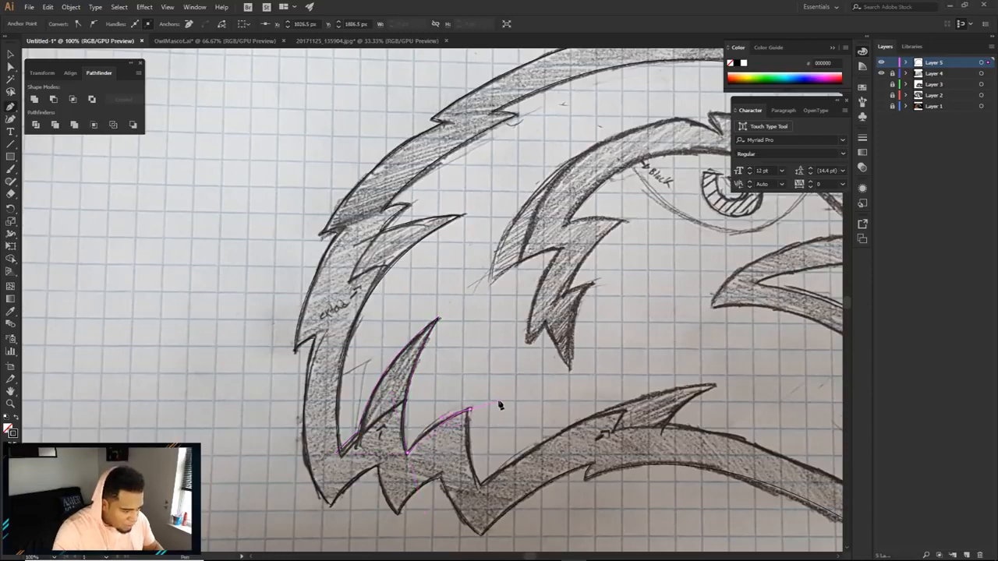
left_click(472, 409)
left_click_drag(483, 485, 504, 515)
left_click_drag(588, 447, 445, 396)
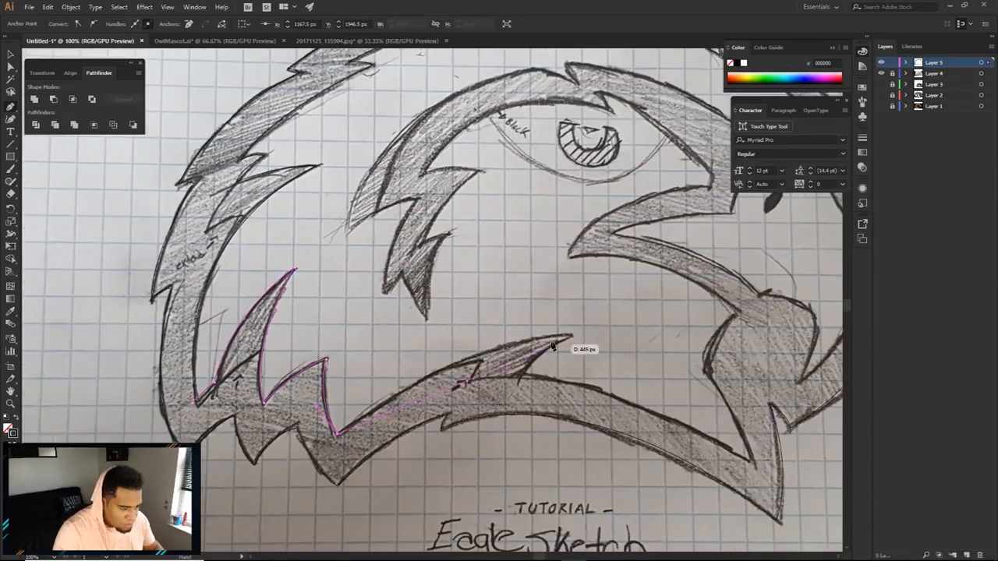
Step: Trace the inner neck edge up to the tip of the long front feather and back to the feather's base
left_click_drag(572, 336, 639, 336)
left_click_drag(505, 336, 464, 336)
left_click(572, 337)
left_click_drag(524, 373, 523, 381)
left_click(524, 374)
Step: Trace the neck's inner edge to its front lower corner, and continue up the throat to the underside of the lower beak
left_click_drag(752, 461, 818, 508)
left_click(752, 460)
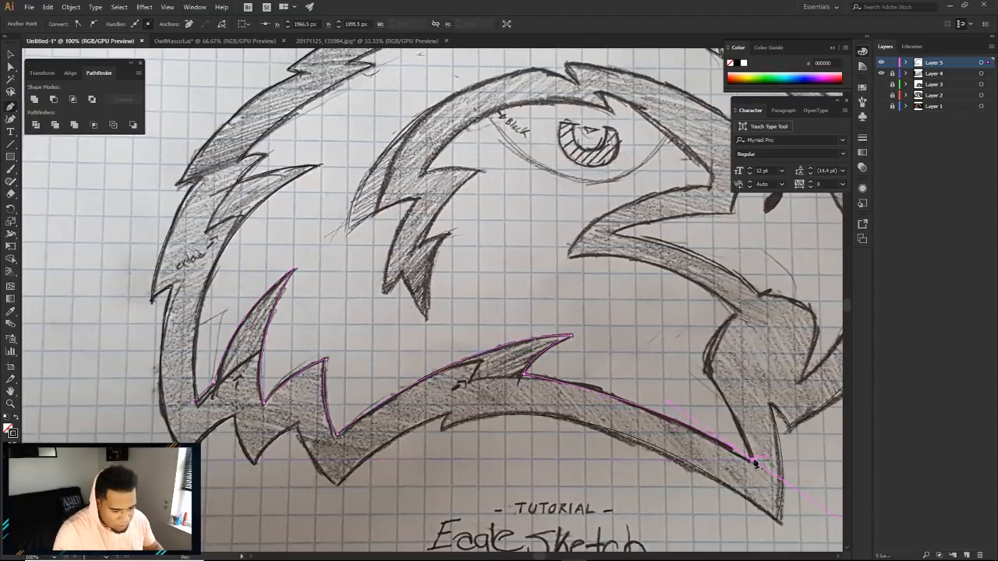
left_click(705, 371)
left_click(735, 314)
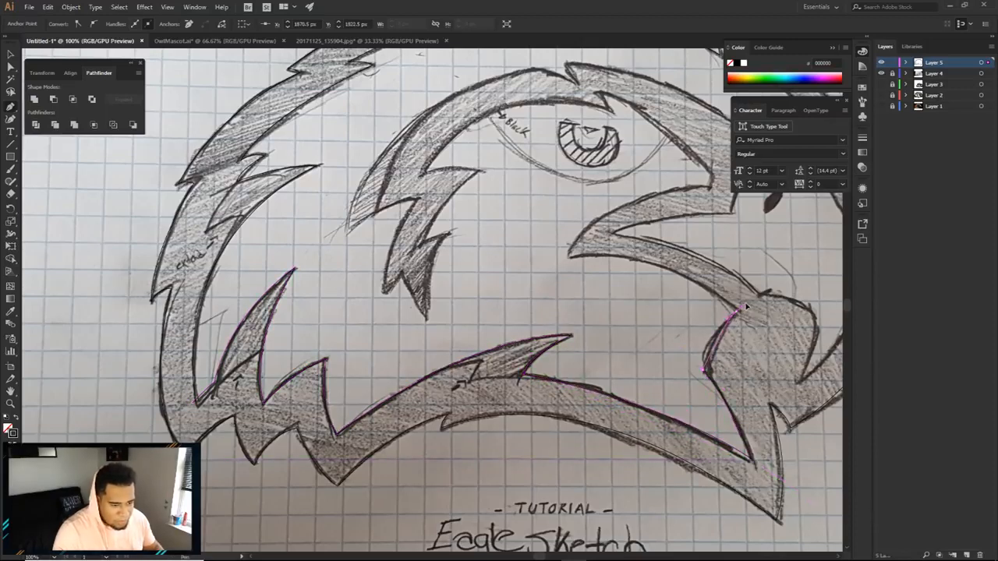
Step: Trace the underside of the lower beak back to its rear point, then forward along the mouth's upper edge to the eye's front corner
left_click_drag(571, 258, 461, 268)
left_click(569, 258)
left_click_drag(606, 245, 481, 283)
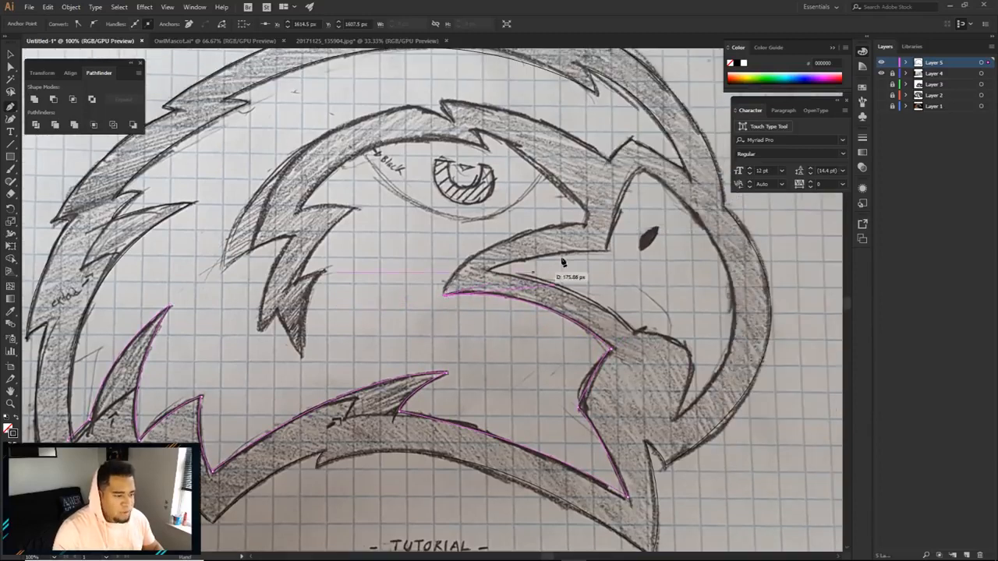
left_click_drag(584, 226, 711, 219)
left_click(585, 226)
left_click(587, 211)
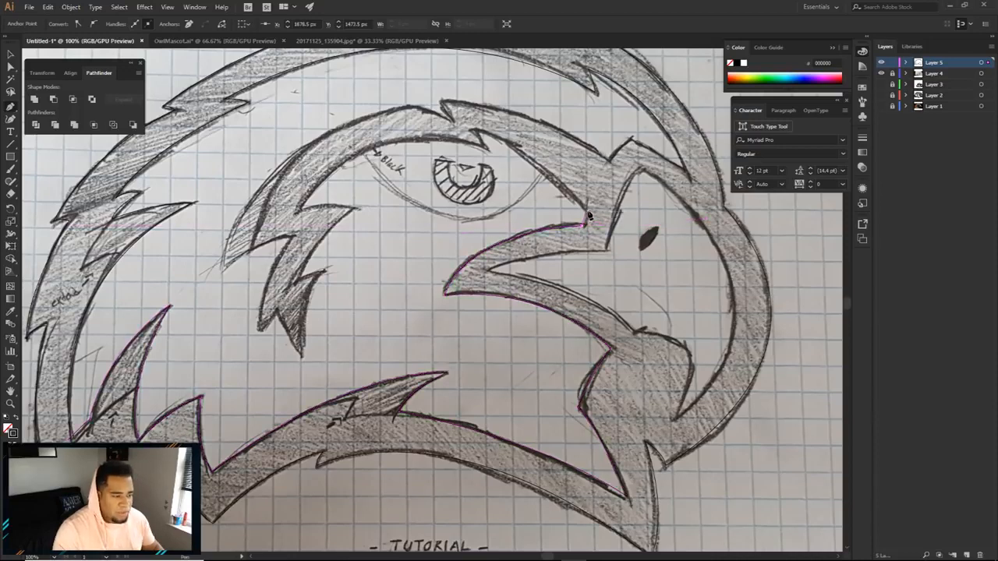
Step: Trace the brow's lower edge back through the small notch, then arc over the eye to the base of the cheek feathers
left_click_drag(478, 129, 414, 110)
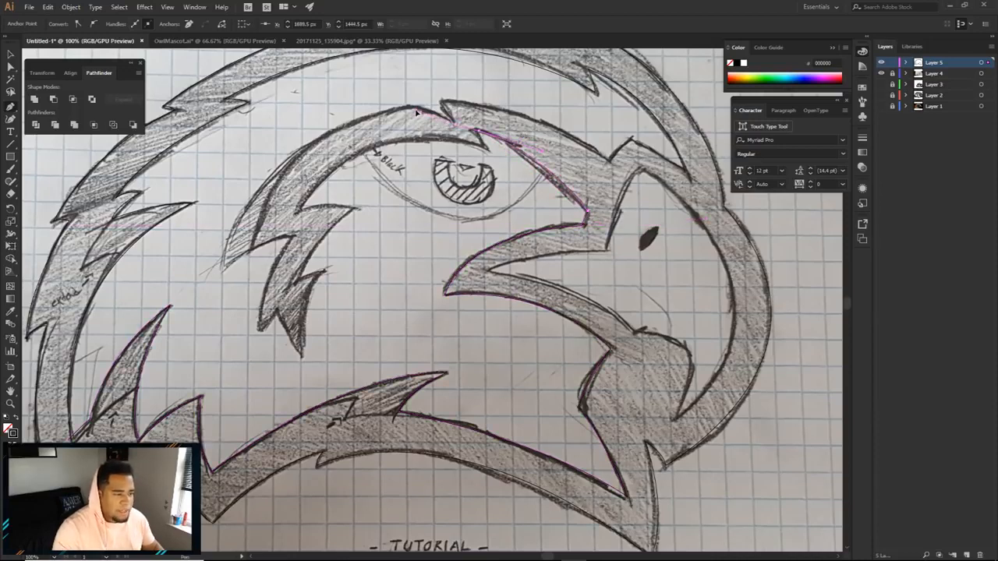
left_click(476, 130)
left_click_drag(475, 152, 559, 217)
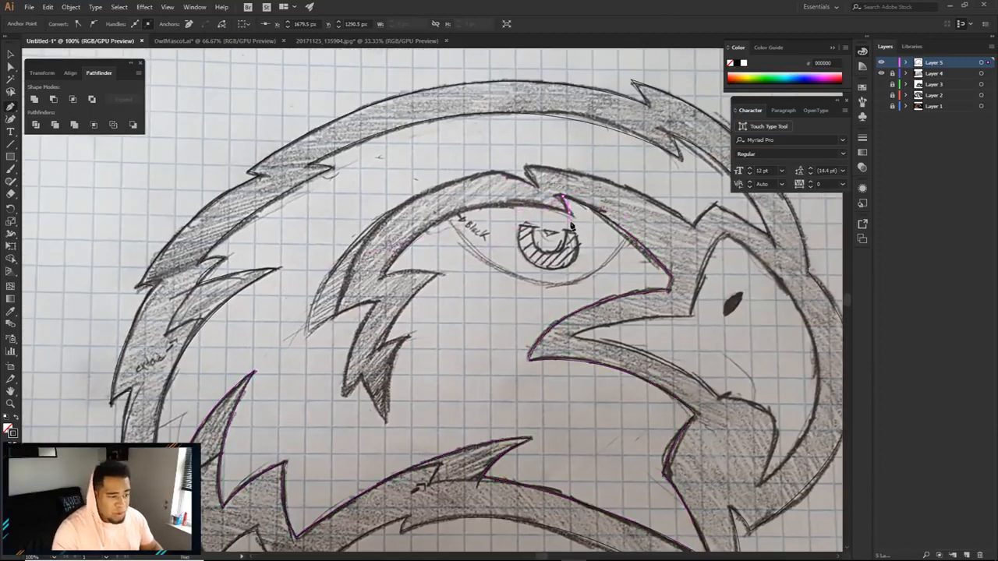
left_click(382, 278)
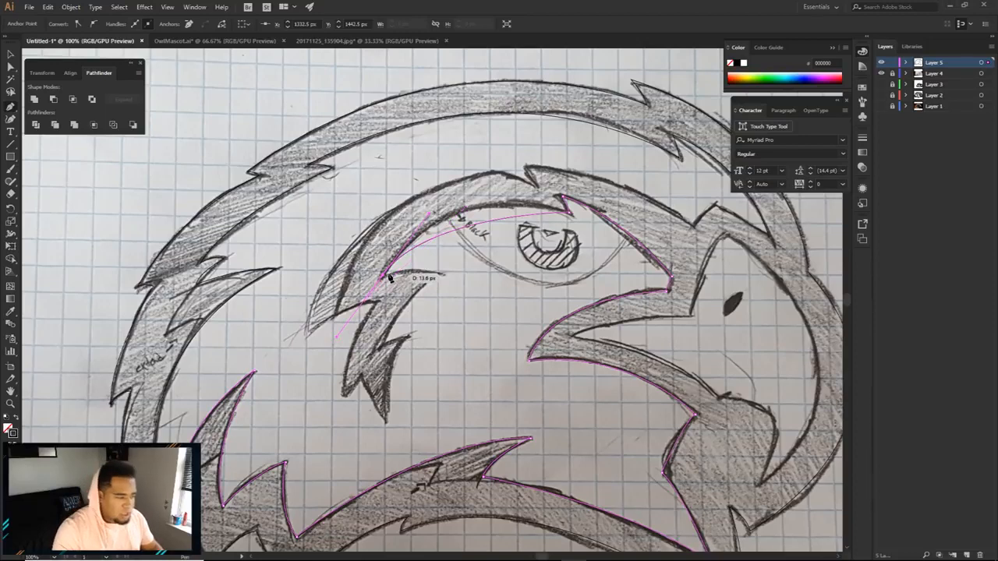
Step: Trace the upper cheek feather behind the eye to its tip and down to the base of the small feather below
left_click(441, 274)
left_click_drag(382, 348, 377, 372)
left_click(381, 346)
left_click(409, 337)
key("ctrl+shift+a")
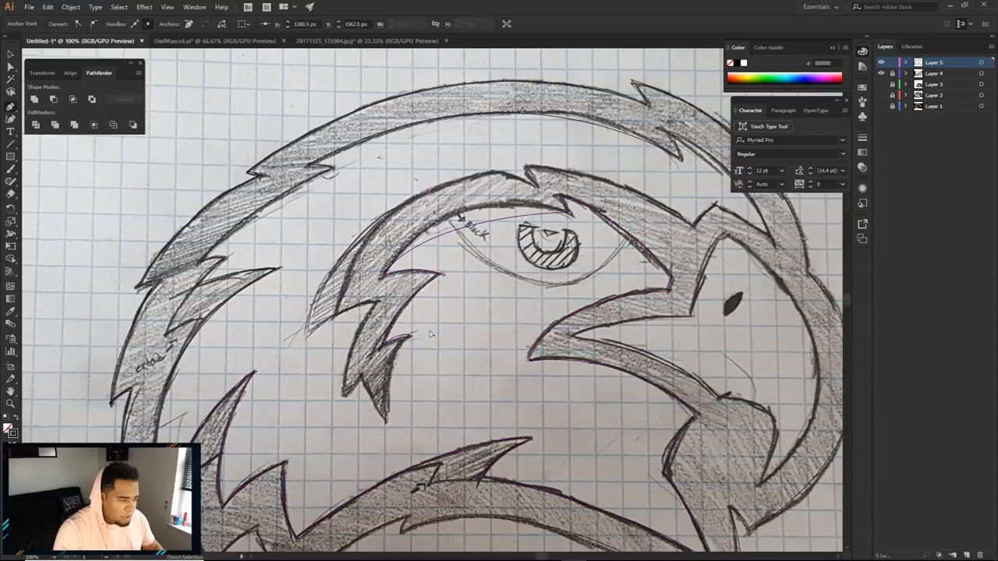
Step: Draw a closed four-sided demonstration shape with straight edges on the blank paper beside the eagle sketch
key("ctrl+minus")
left_click_drag(441, 305, 588, 285)
left_click(551, 302)
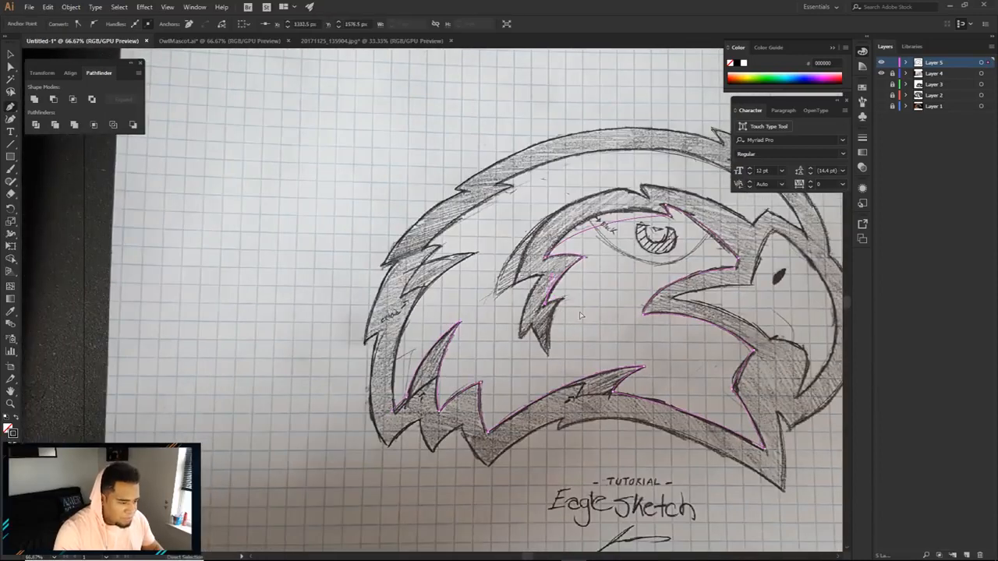
key("ctrl+shift+a")
left_click(249, 160)
left_click(228, 221)
left_click(313, 170)
left_click(287, 119)
left_click(249, 161)
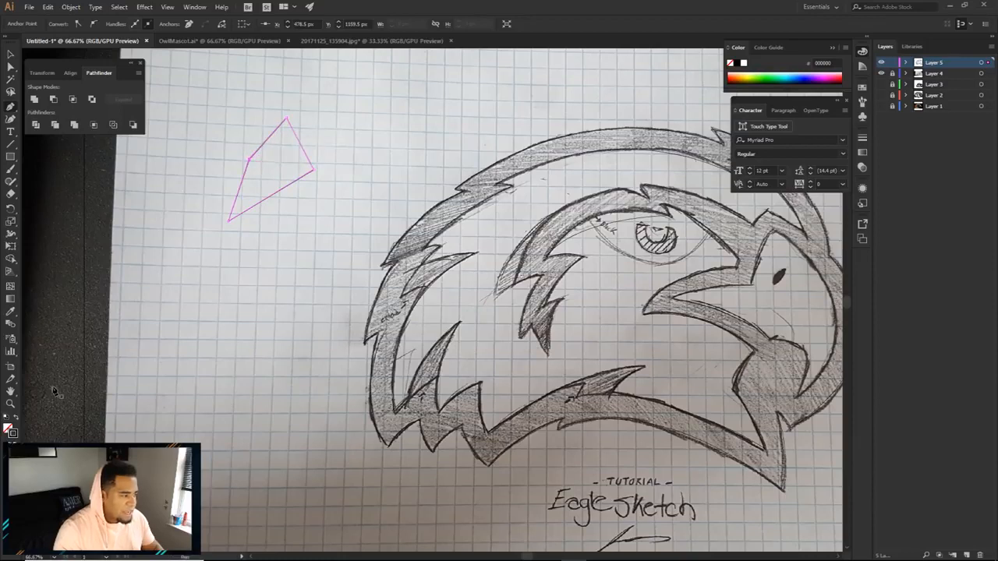
Step: Set the demonstration shape's stroke weight to 17 pt
left_click(862, 138)
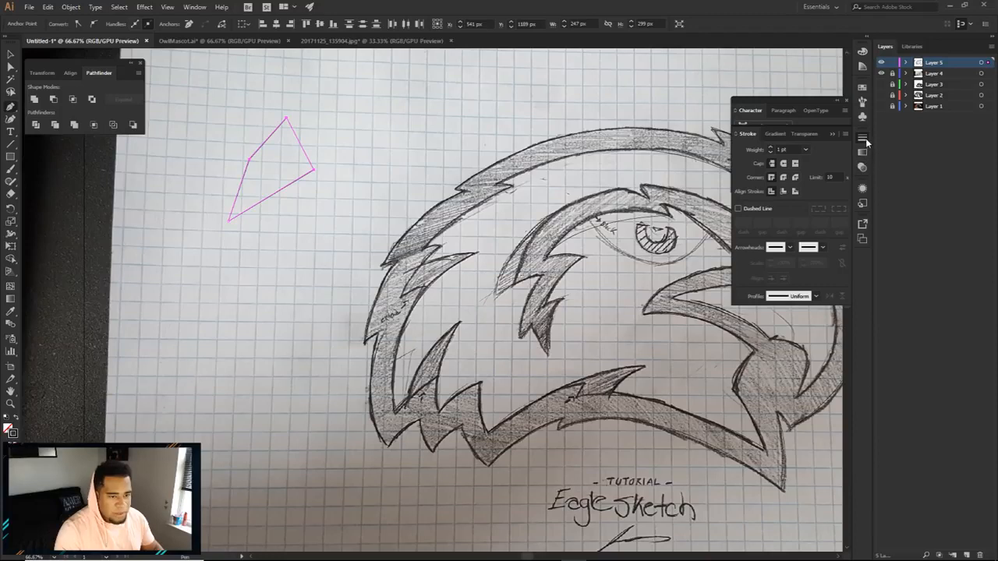
left_click(771, 148)
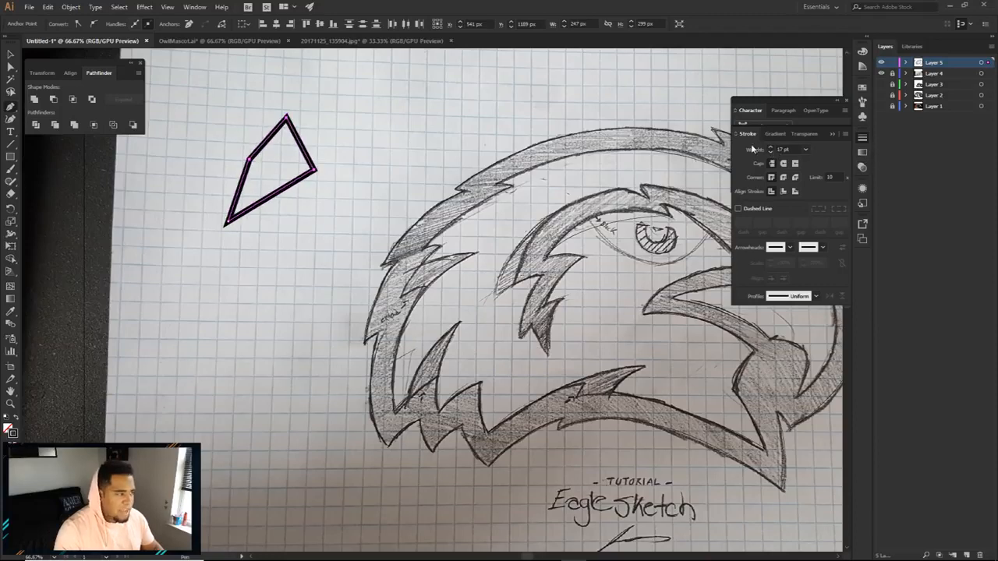
key("a")
left_click(327, 147)
left_click_drag(320, 137, 467, 188)
scroll(434, 170, "up", 4)
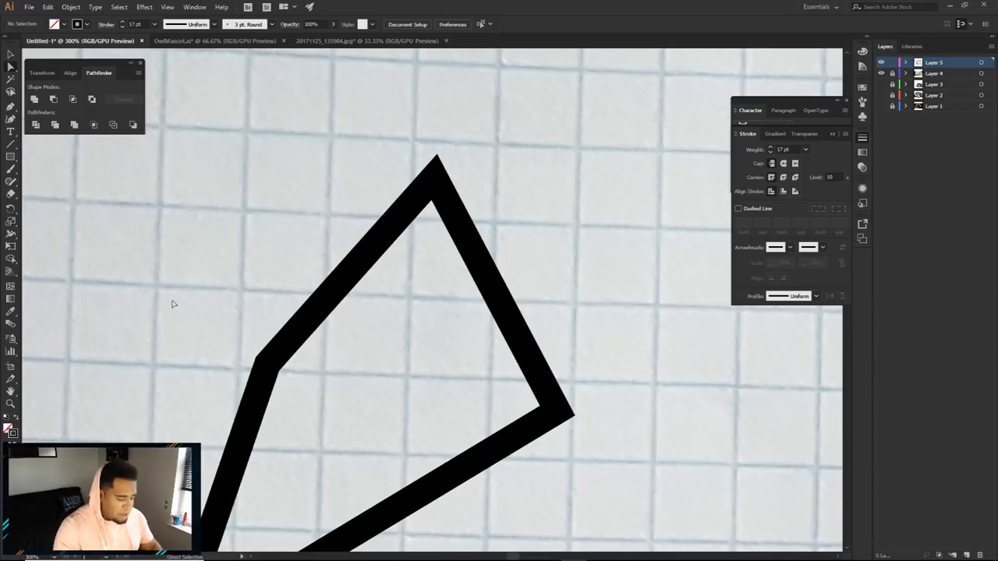
Step: Draw a black-filled, strokeless pointed wedge over the demonstration shape's upper corner, extending its outline into a sharp tip
left_click(13, 441)
left_click(17, 443)
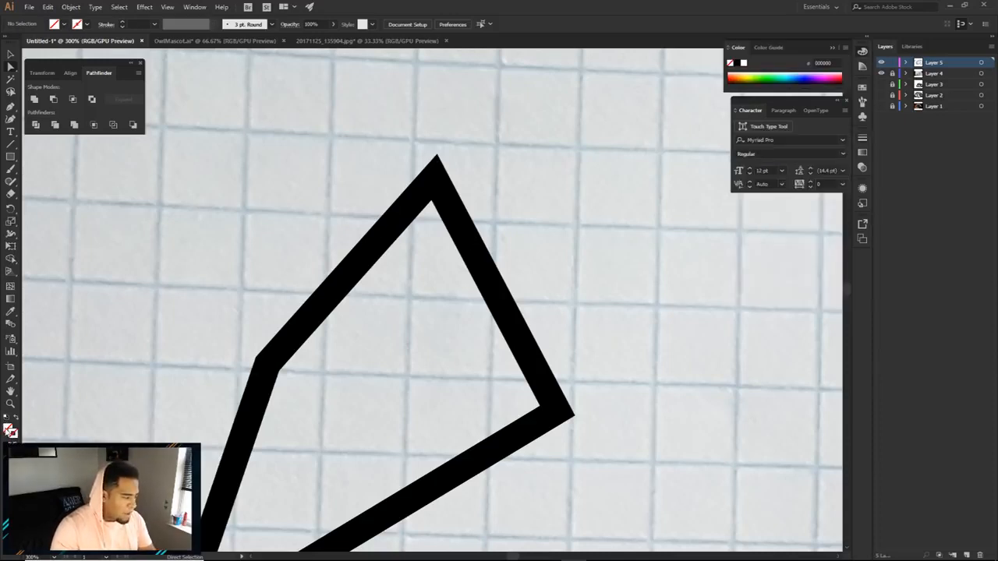
key("p")
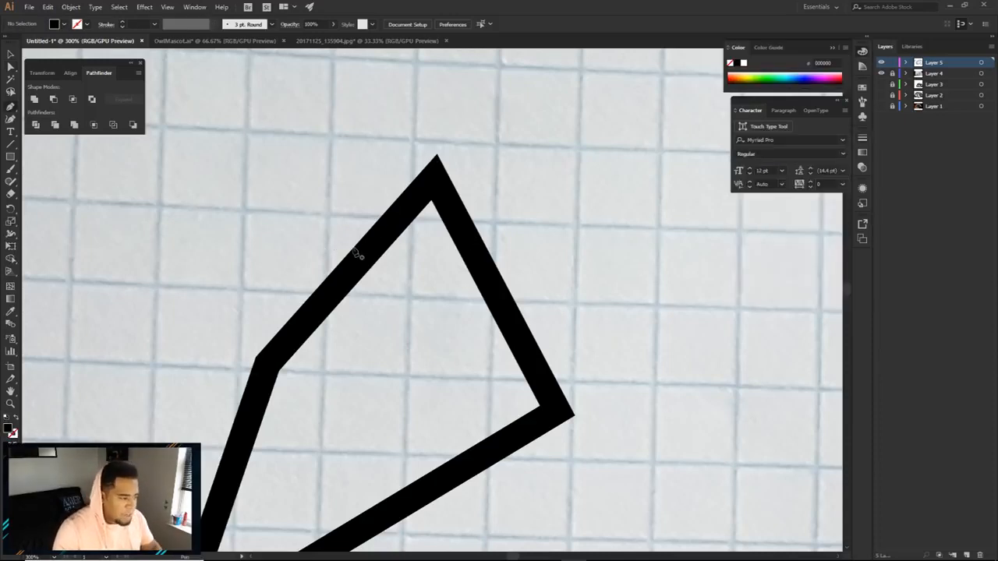
scroll(357, 238, "up", 5, "alt")
left_click(368, 250)
scroll(370, 248, "down", 5)
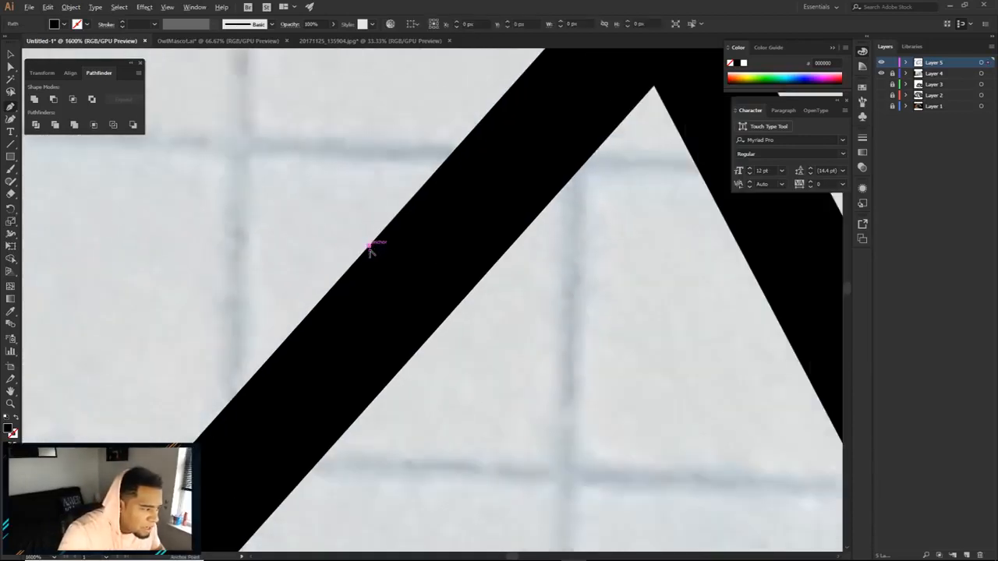
left_click(500, 101)
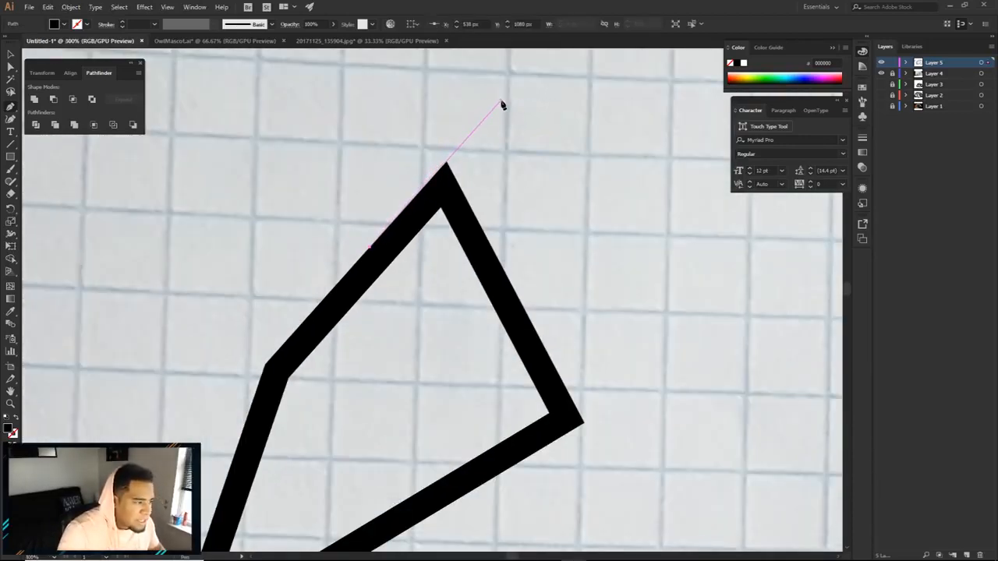
left_click(469, 204)
left_click(447, 182)
left_click(496, 241, "ctrl")
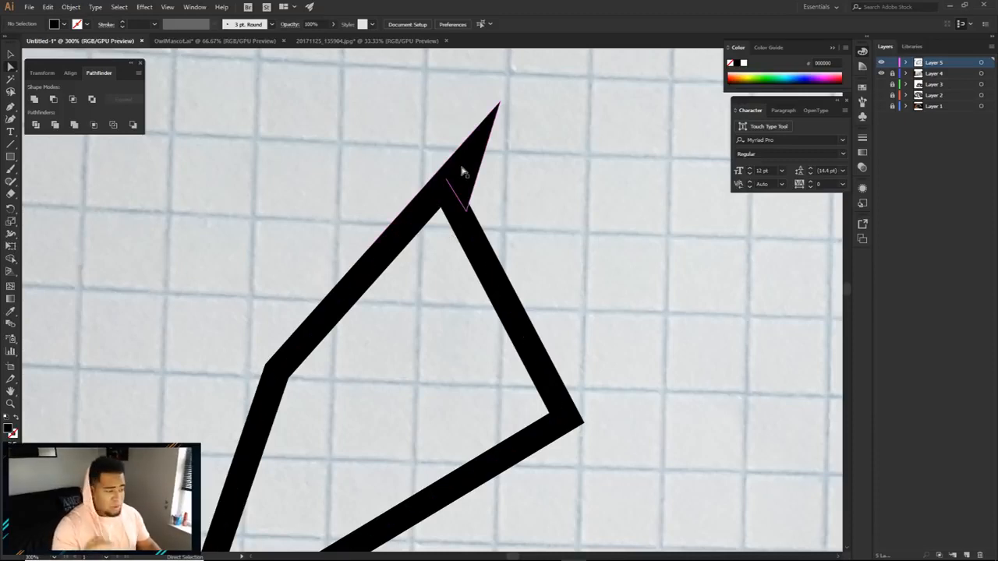
Step: Try moving the wedge's lower anchor to the outline's side corner and its tip further up, then undo the tip adjustment
left_click_drag(370, 250, 267, 365)
left_click(256, 347)
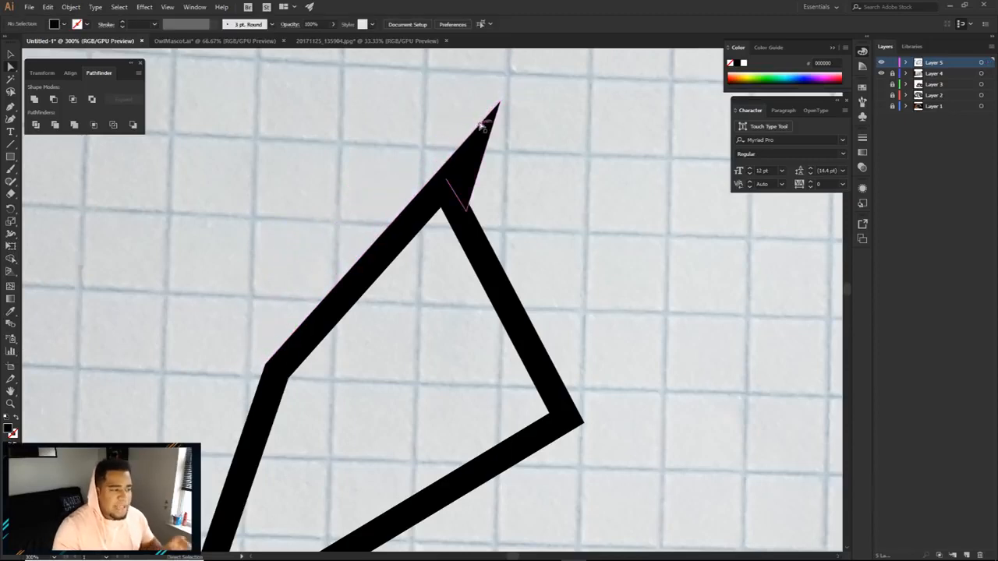
left_click(500, 103)
left_click_drag(500, 104, 482, 75)
left_click(453, 173)
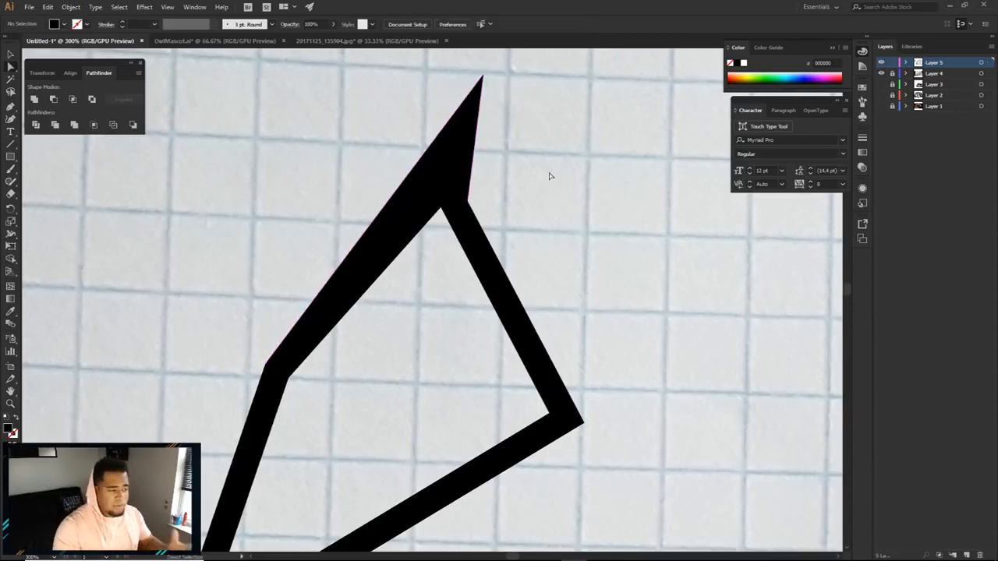
left_click(473, 151)
key("ctrl+z")
key("ctrl+z")
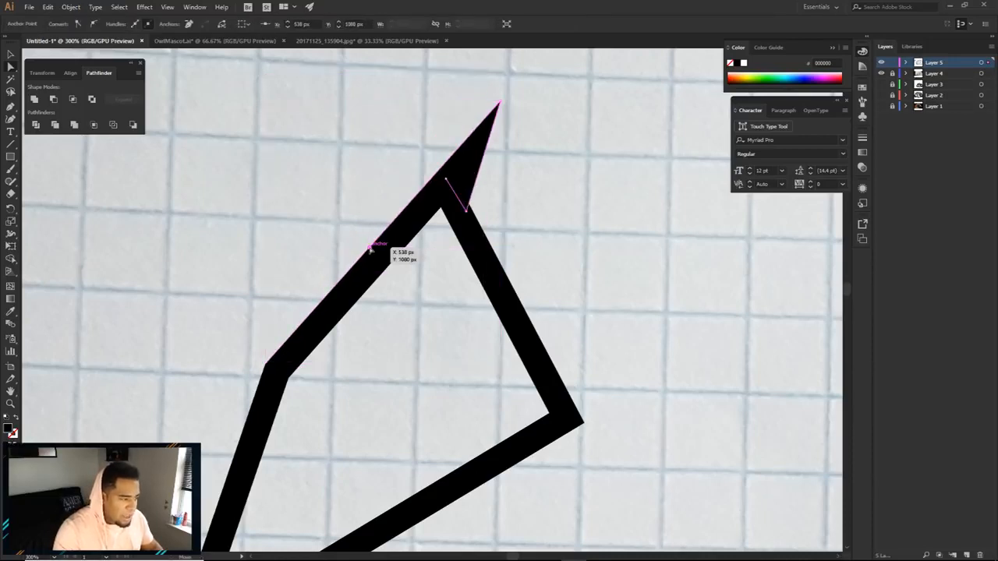
Step: Adjust the wedge's lower end anchor relative to the thick outline's outer edge, first inside it and then slightly outside
left_click_drag(370, 249, 369, 255)
left_click(537, 231)
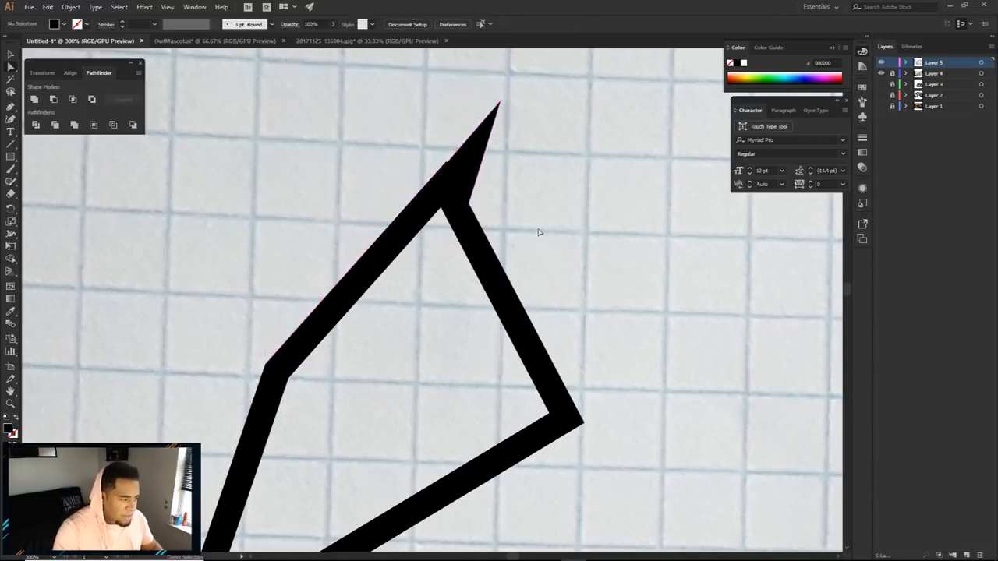
scroll(443, 156, "up", 3)
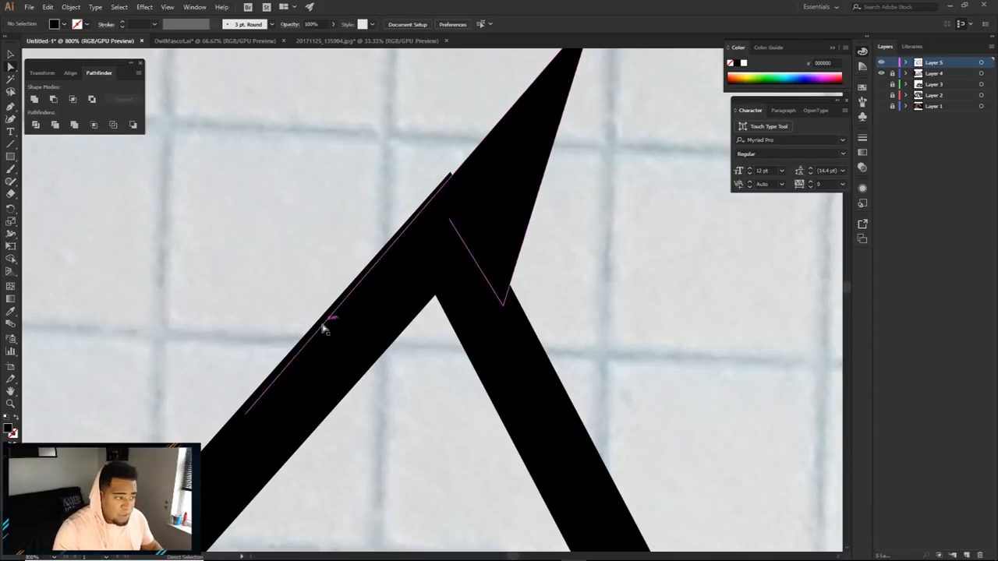
left_click(255, 406)
left_click_drag(245, 414, 234, 411)
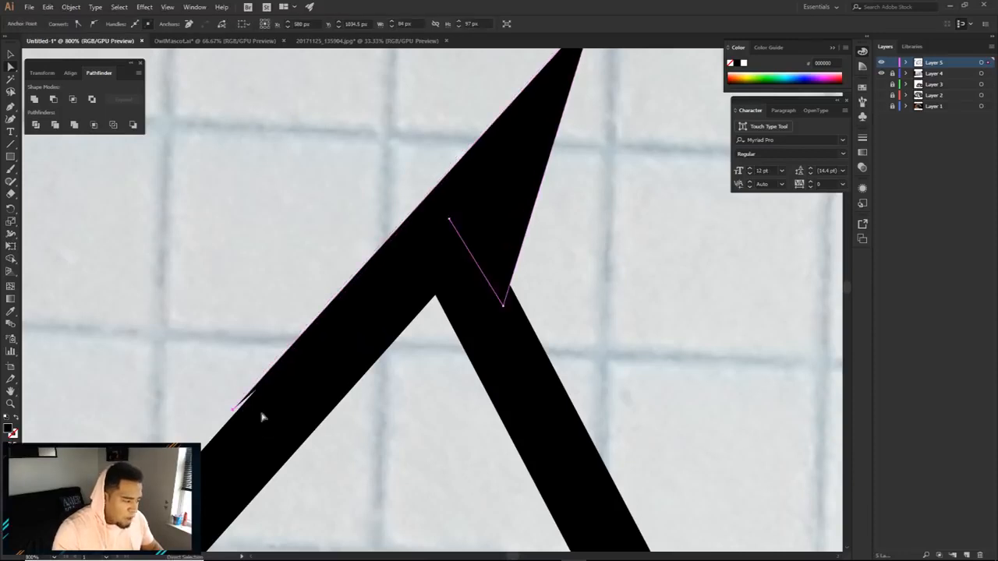
left_click(323, 439)
scroll(555, 330, "down", 2)
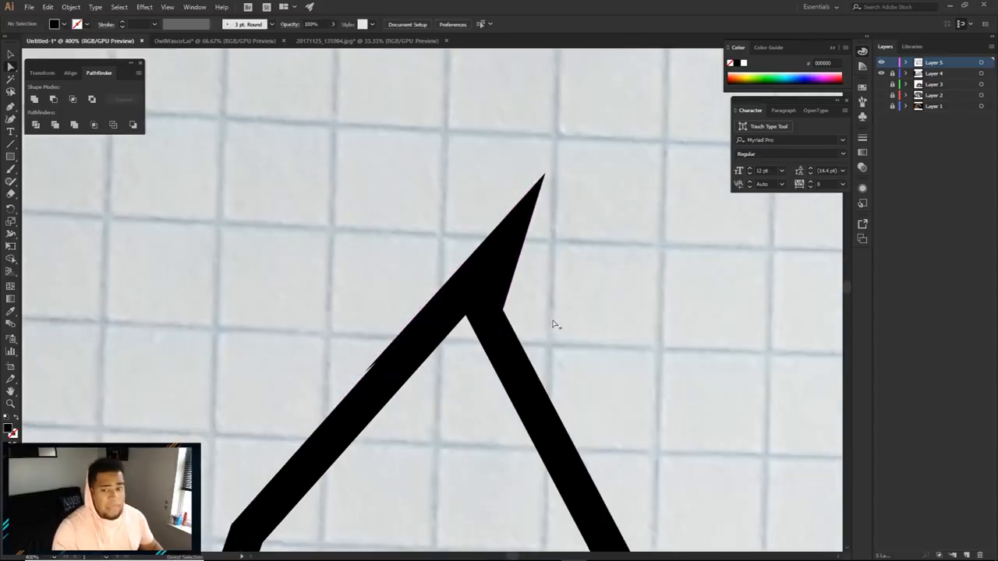
Step: Undo the wedge and the whole demonstration shape, returning to the unfinished face contour
scroll(553, 325, "down", 4)
left_click_drag(570, 316, 501, 248)
key("ctrl+z")
key("ctrl+z")
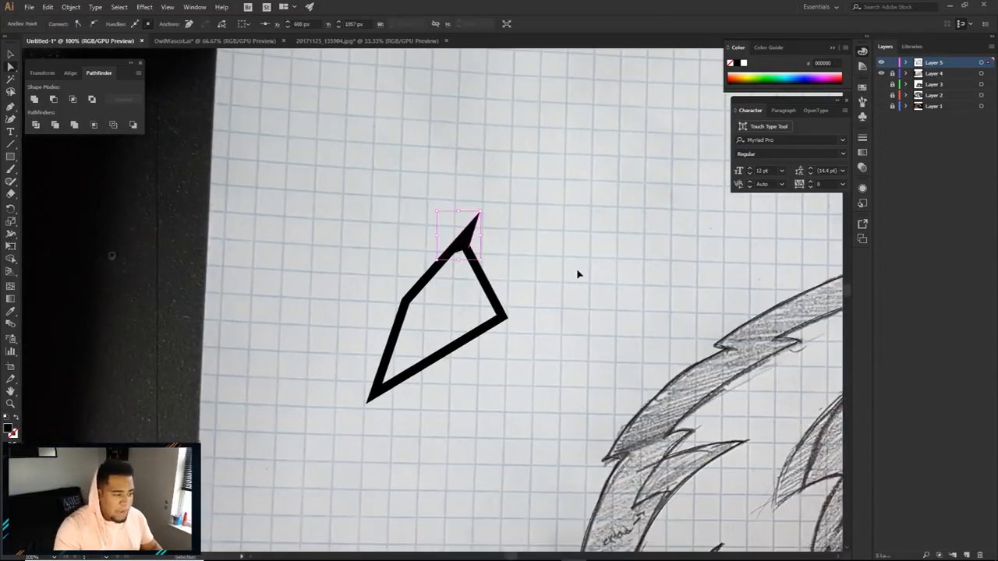
key("ctrl+z")
key("ctrl+z")
key("ctrl+z")
key("ctrl+z")
left_click_drag(610, 323, 325, 116)
key("ctrl+z")
key("ctrl+z")
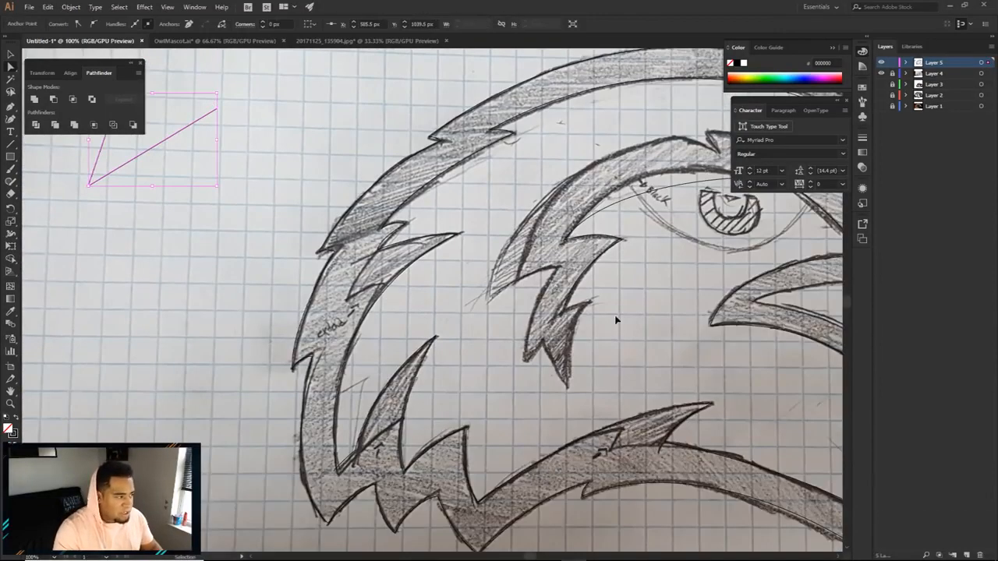
key("ctrl+z")
key("ctrl+z")
key("ctrl+z")
key("ctrl+z")
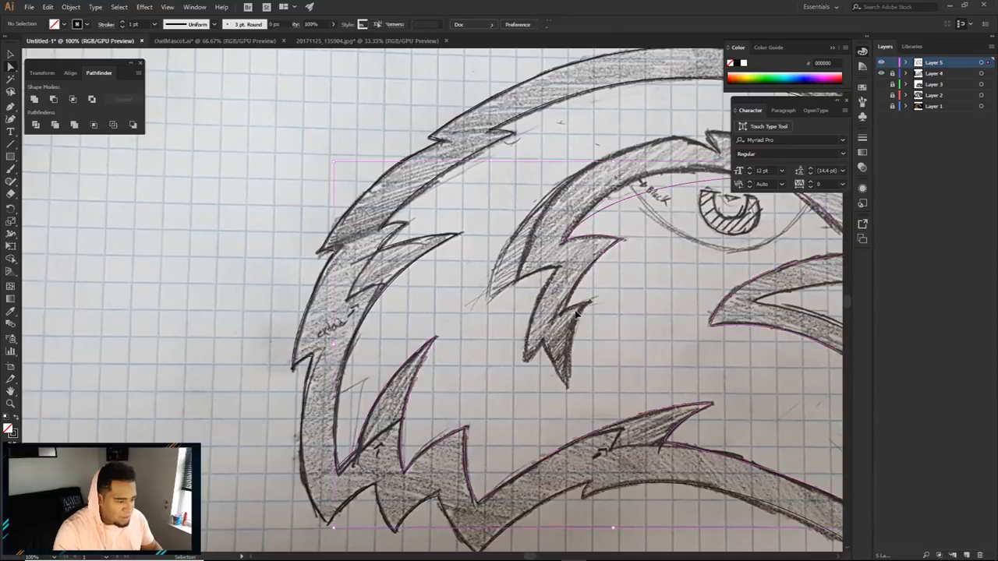
Step: Resume the face contour and trace the lowest cheek feather's tip, its downward point, the notch behind it and the second downward point
key("p")
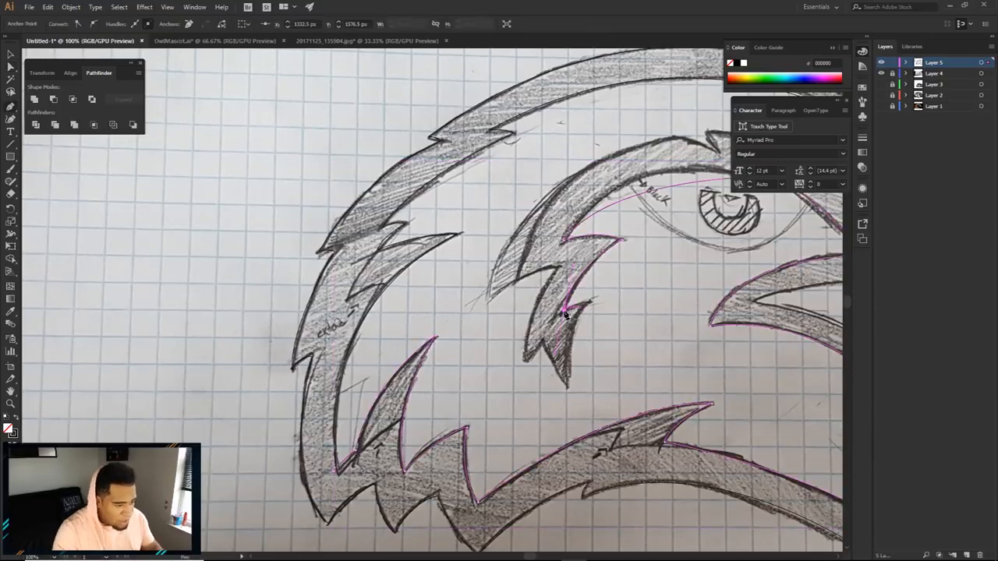
left_click_drag(589, 303, 594, 303)
left_click_drag(568, 383, 567, 390)
left_click_drag(574, 350, 566, 343)
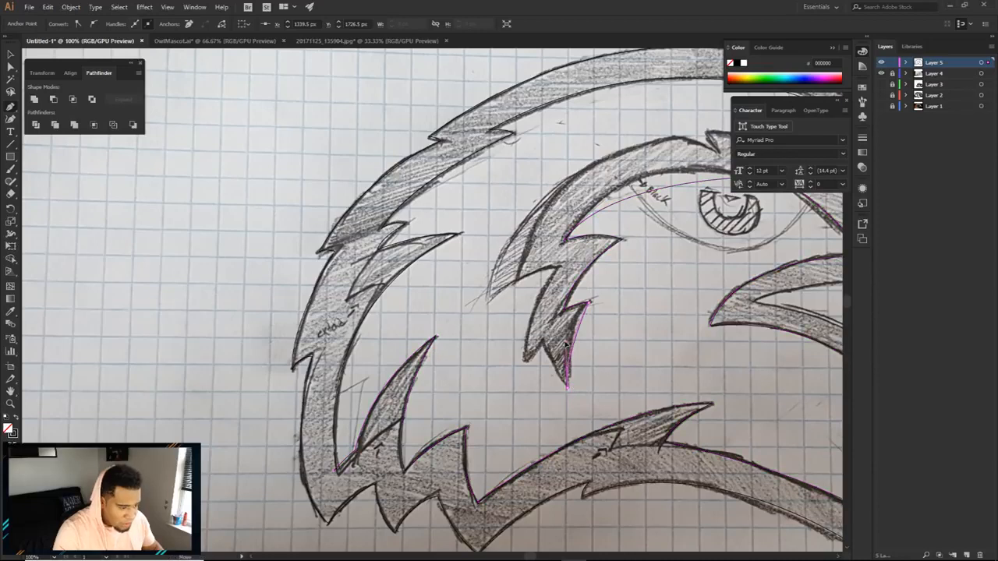
left_click(544, 343)
left_click_drag(527, 362, 528, 370)
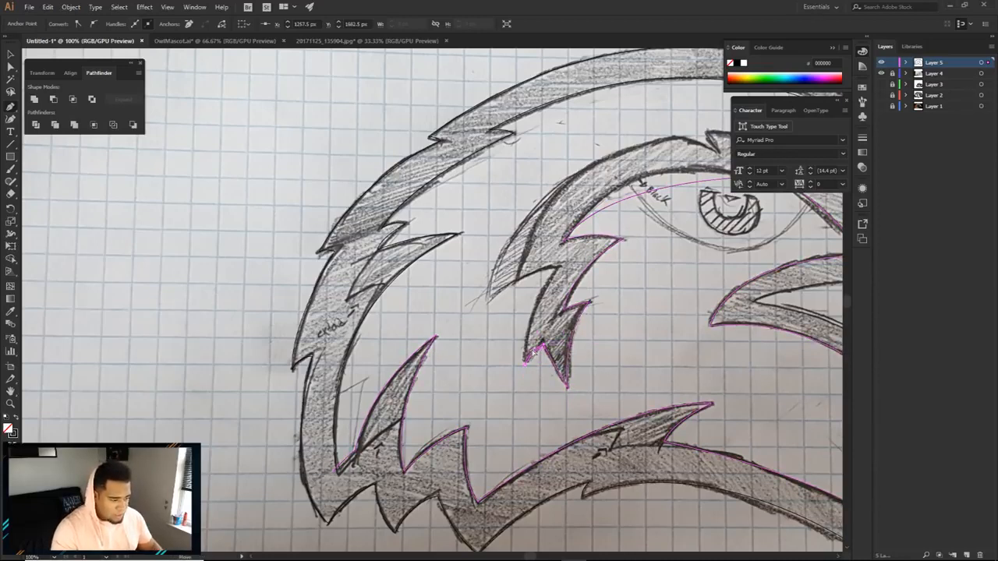
Step: Trace the rear edge of the cheek feathers upward, then out to the tip of the long feather behind the brow
left_click_drag(572, 237, 596, 212)
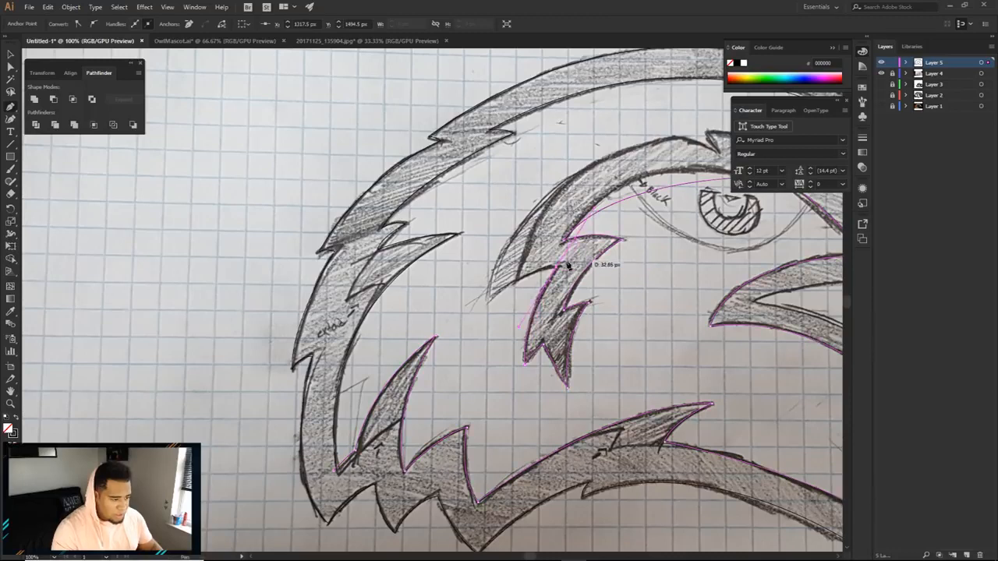
left_click_drag(536, 355, 538, 357)
left_click_drag(486, 304, 458, 332)
left_click(486, 304)
key("ctrl+minus")
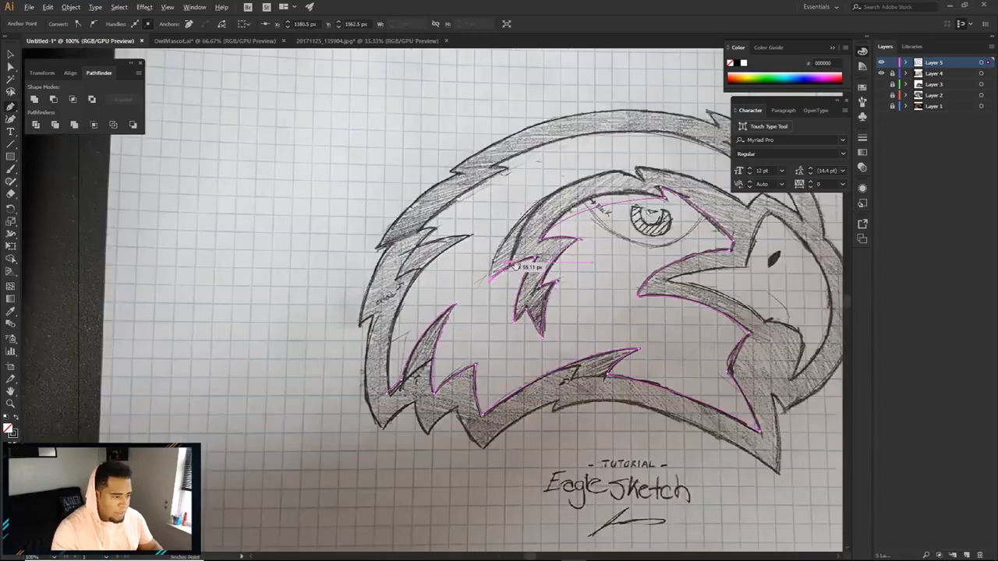
Step: Trace the brow's upper edge from the rear feather tip over the arch, through the notch and forward to the valley behind the beak
left_click_drag(588, 188, 699, 172)
left_click(587, 188)
key("ctrl+plus")
key("ctrl+plus")
key("ctrl+plus")
key("ctrl+plus")
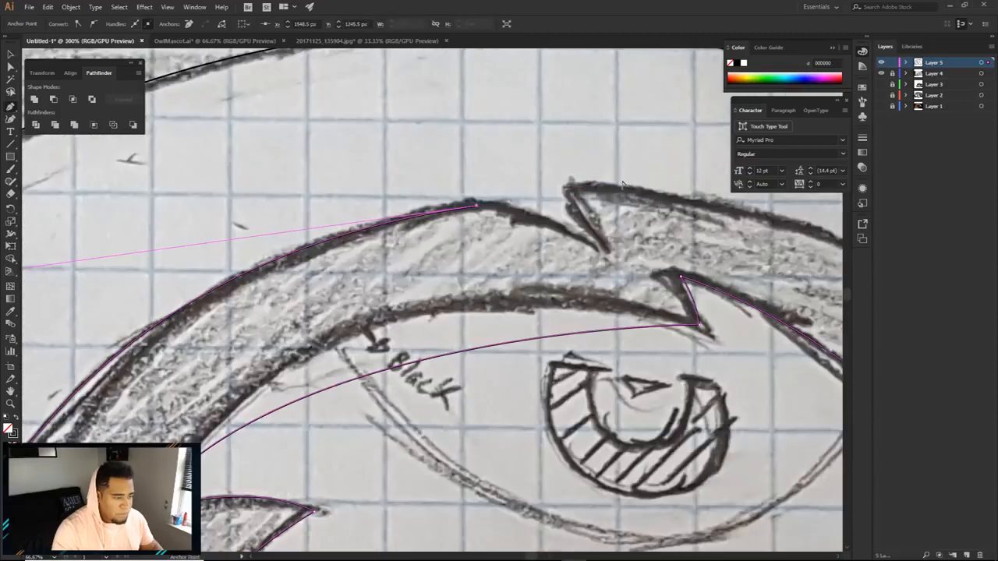
left_click(566, 181)
key("ctrl+minus")
left_click_drag(627, 266, 675, 315)
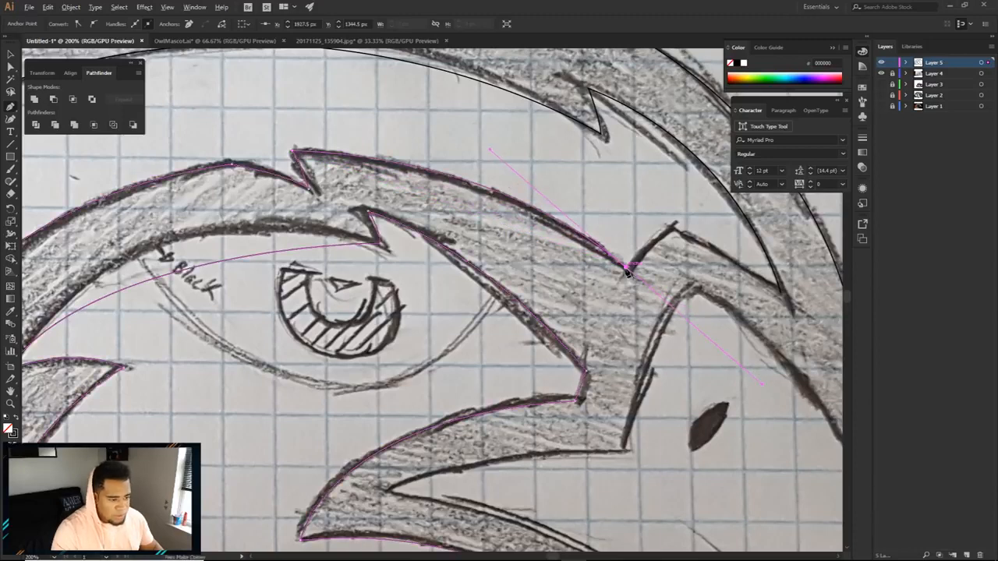
Step: Trace the beak's raised rear ridge to its peak and down to the end of the crown's inner contour, finishing the path there
left_click_drag(673, 228, 678, 231)
left_click_drag(781, 293, 811, 329)
key("a")
left_click(749, 340)
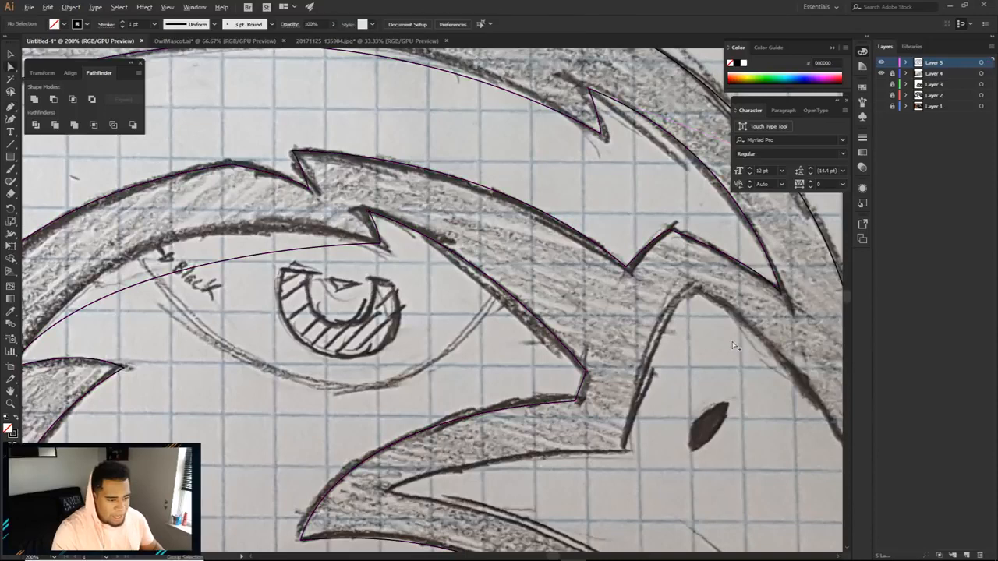
scroll(745, 336, "down", 1)
left_click_drag(735, 345, 604, 185)
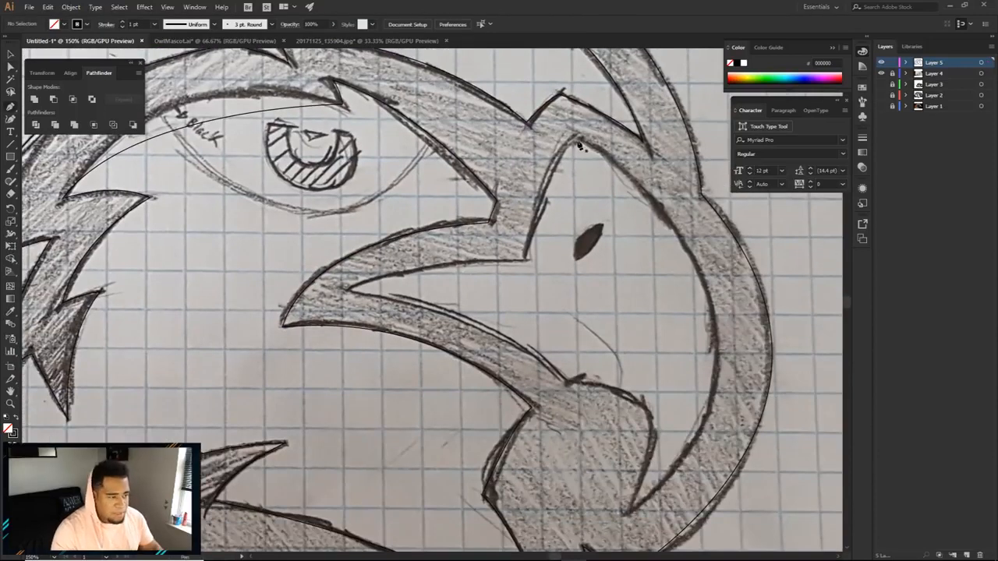
Step: Trace the upper beak's inner contour from its rear peak down to the notch, back to the mouth corner and forward along the mouth edge
left_click(574, 141)
left_click(526, 260)
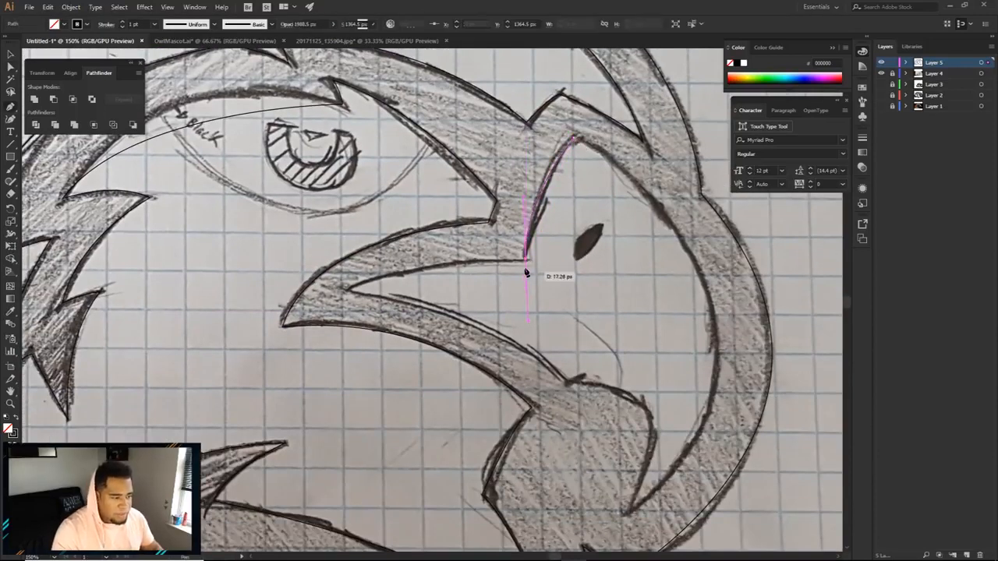
left_click_drag(348, 290, 283, 326)
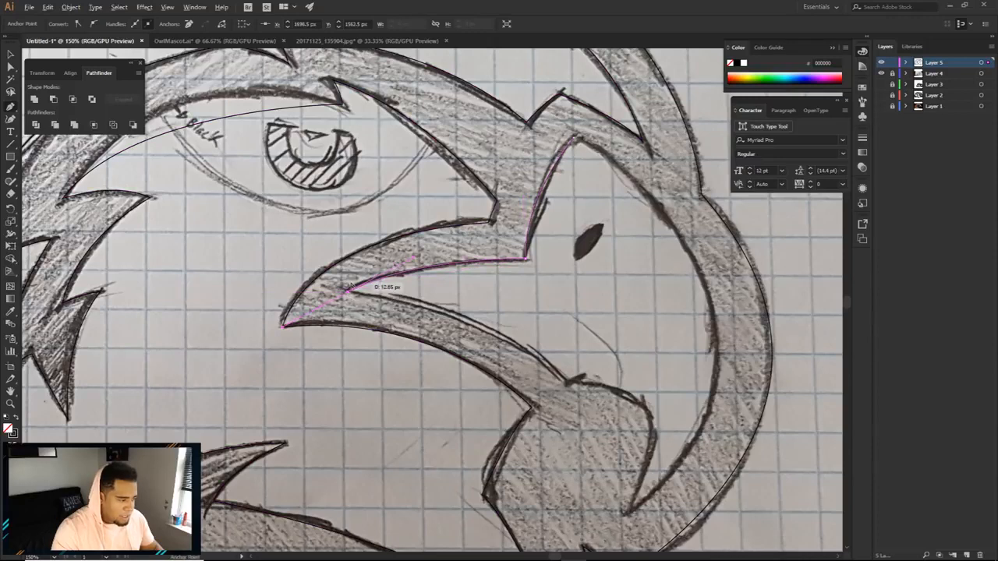
left_click(569, 383)
Step: Trace the beak contour over the bump at the front of the mouth and down to the inside tip of the hook
left_click_drag(689, 466, 697, 468)
left_click(570, 382)
mouse_move(654, 491)
left_mouse_down()
mouse_move(642, 371)
mouse_move(602, 456)
left_mouse_up()
left_click(661, 310, "ctrl")
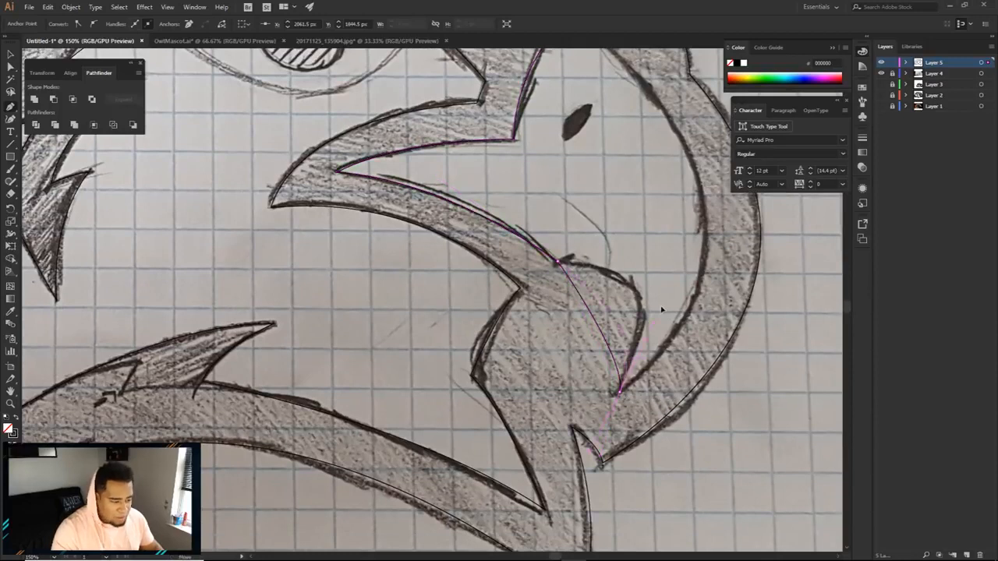
left_click_drag(693, 261, 694, 254)
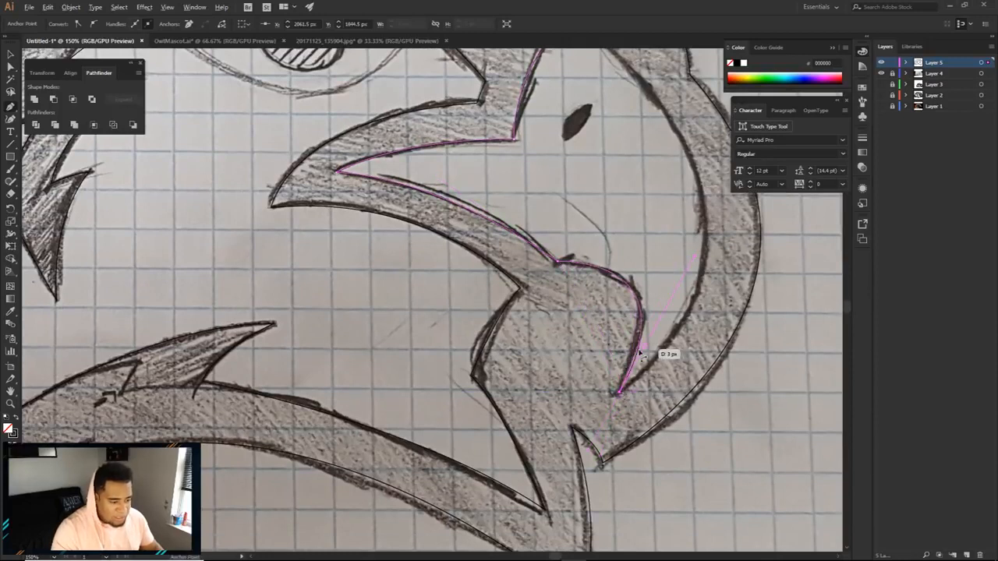
Step: Close the inner beak contour at its rear peak, curving the segment along the beak's front arc
scroll(641, 355, "down", 1)
left_click(578, 142)
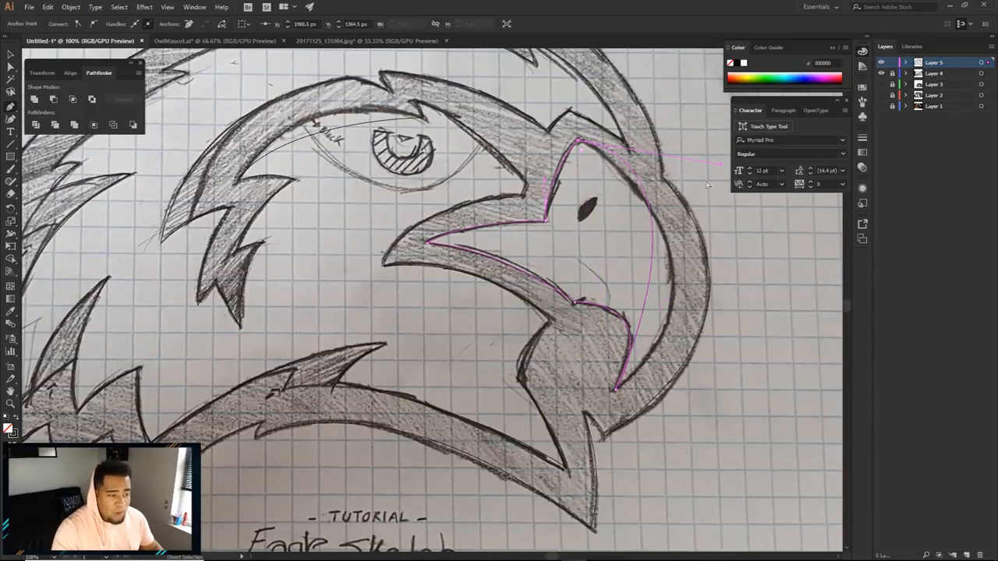
left_click_drag(719, 167, 768, 268)
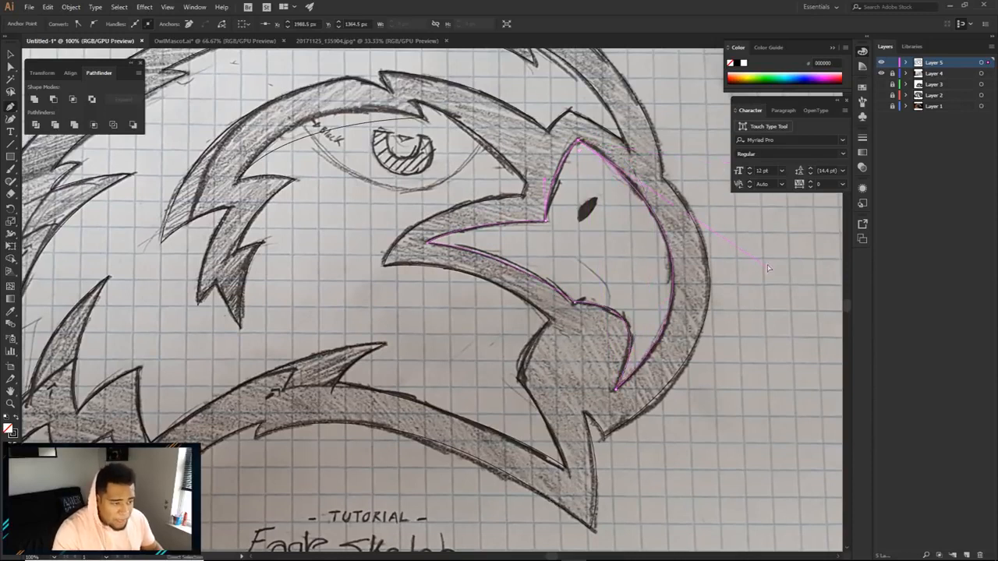
left_click(599, 219, "ctrl")
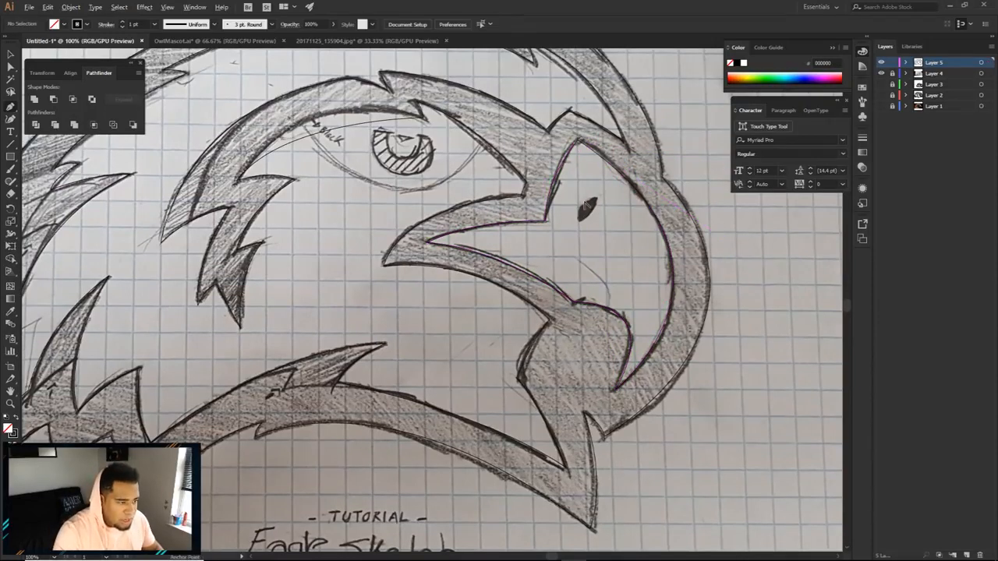
Step: Hide the eagle sketch on Layer 4 so that only the traced outlines show
scroll(586, 206, "down", 2)
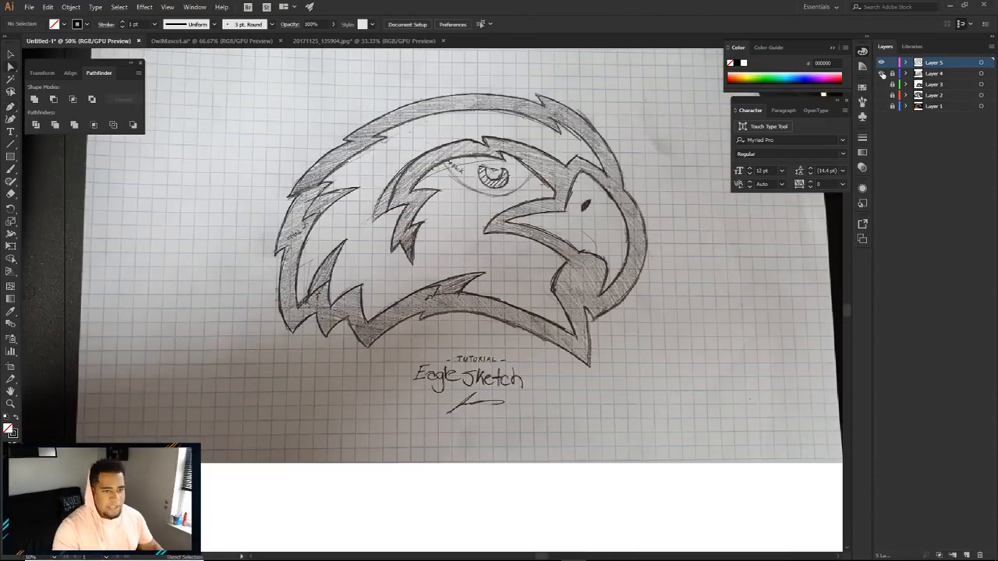
left_click(882, 73)
left_click_drag(655, 147, 653, 181)
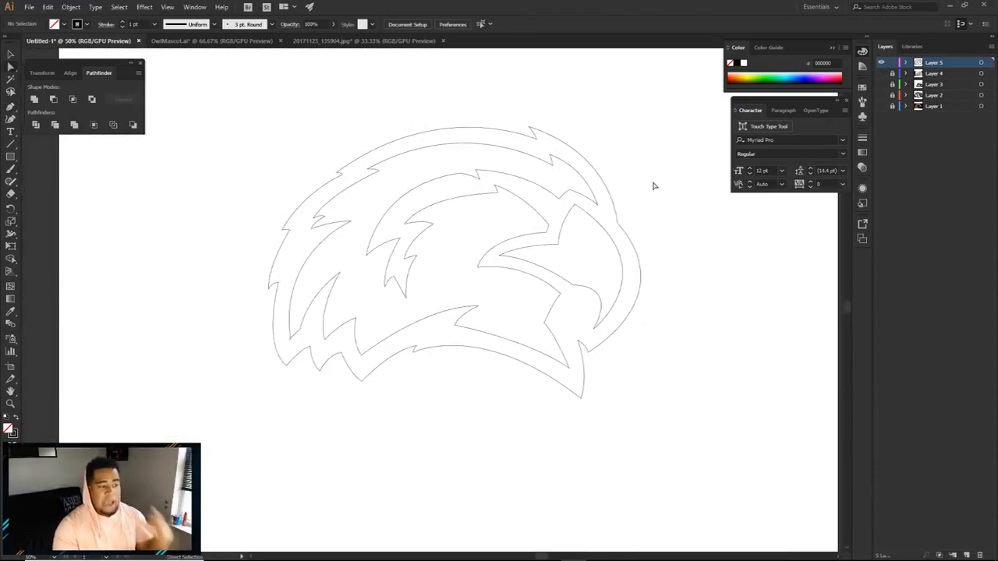
left_click(882, 73)
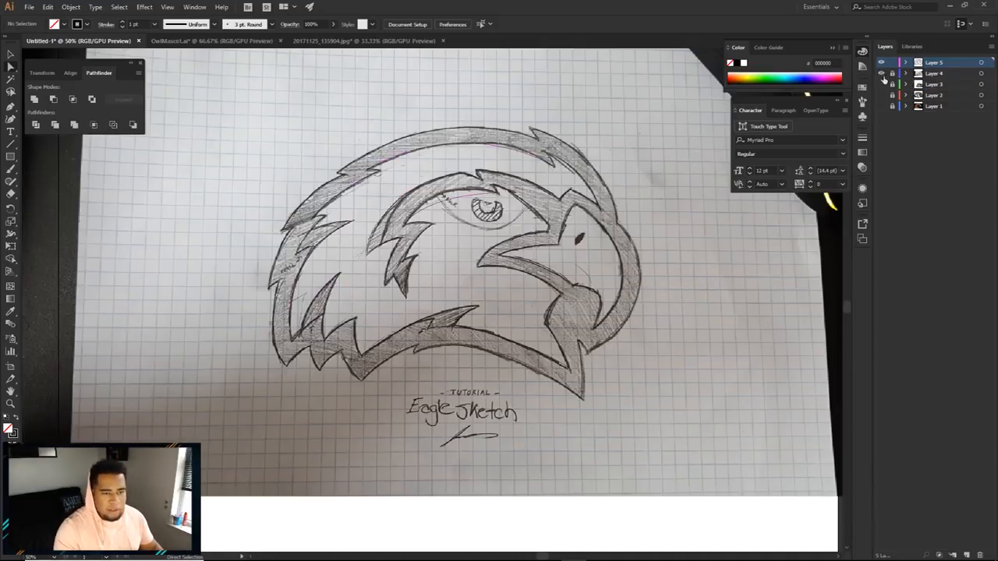
left_click(882, 73)
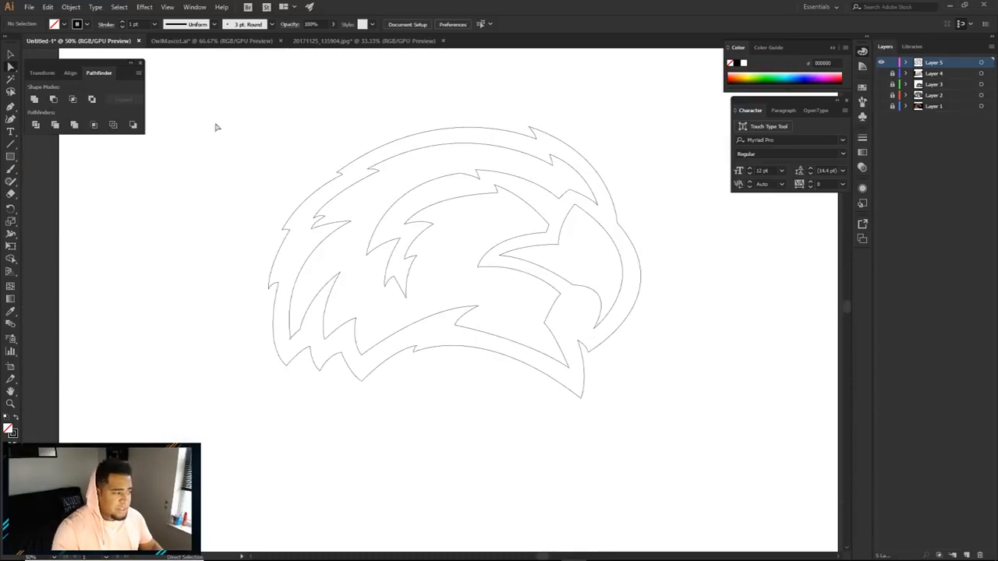
Step: Select all the traced paths, remove their stroke and fill them with solid black
left_click_drag(586, 338, 757, 459)
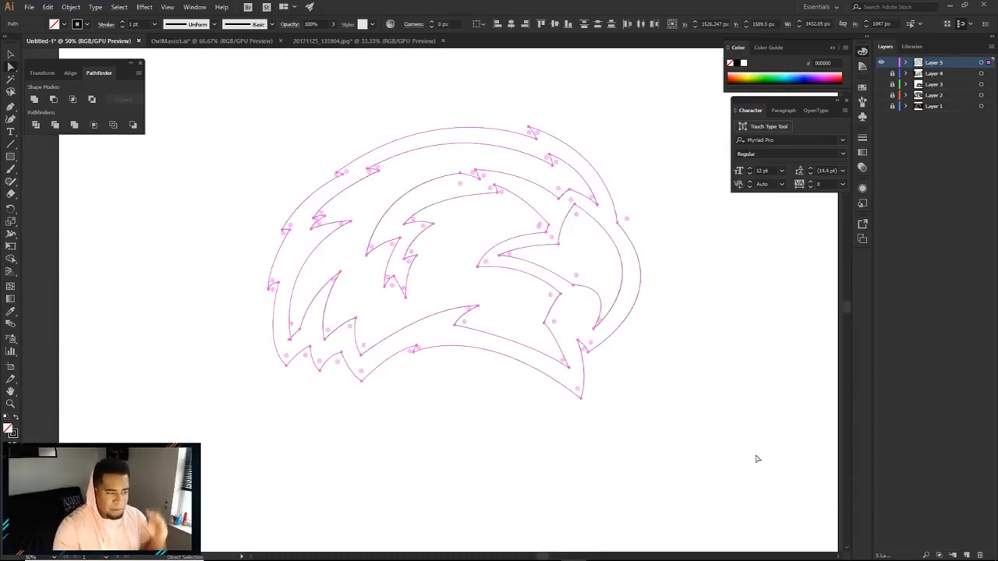
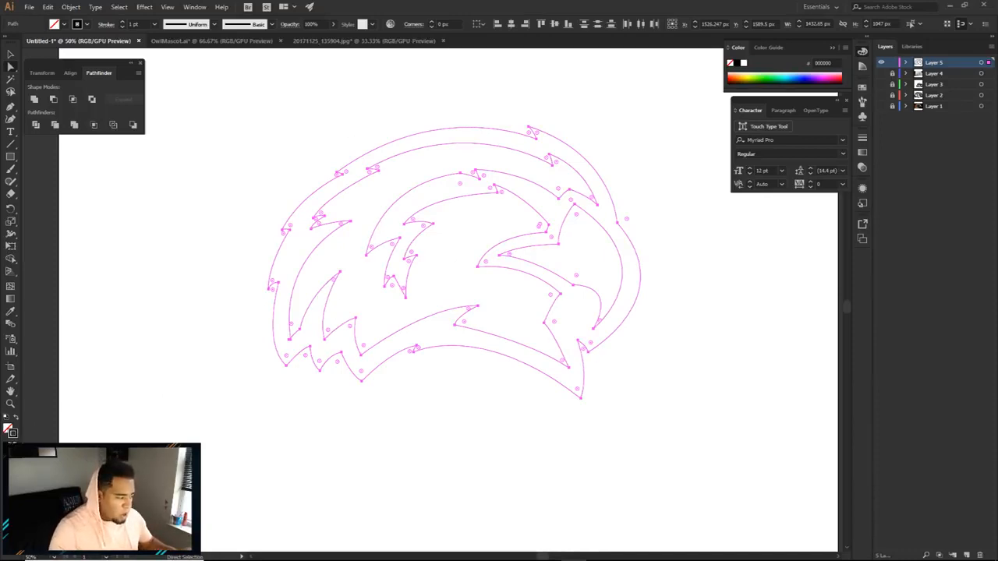
key("slash")
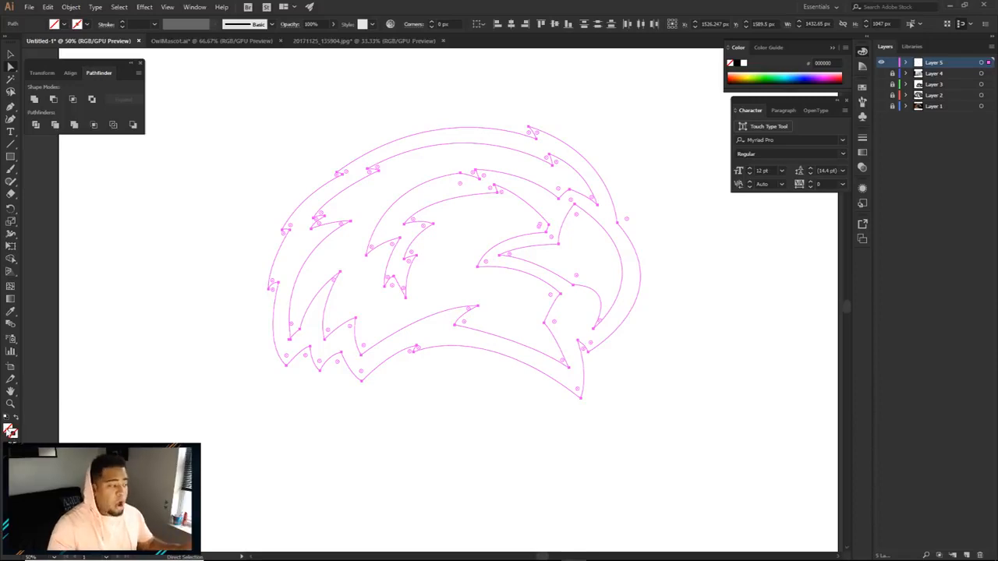
key("comma")
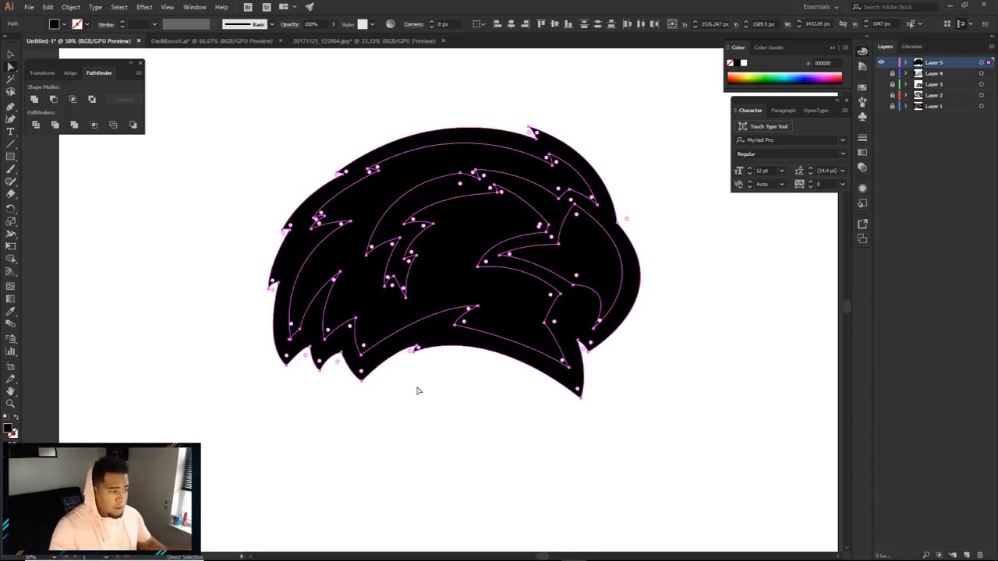
Step: Cut the inner crown, face and beak regions out of the black silhouette with the Shape Builder tool
key("shift+m")
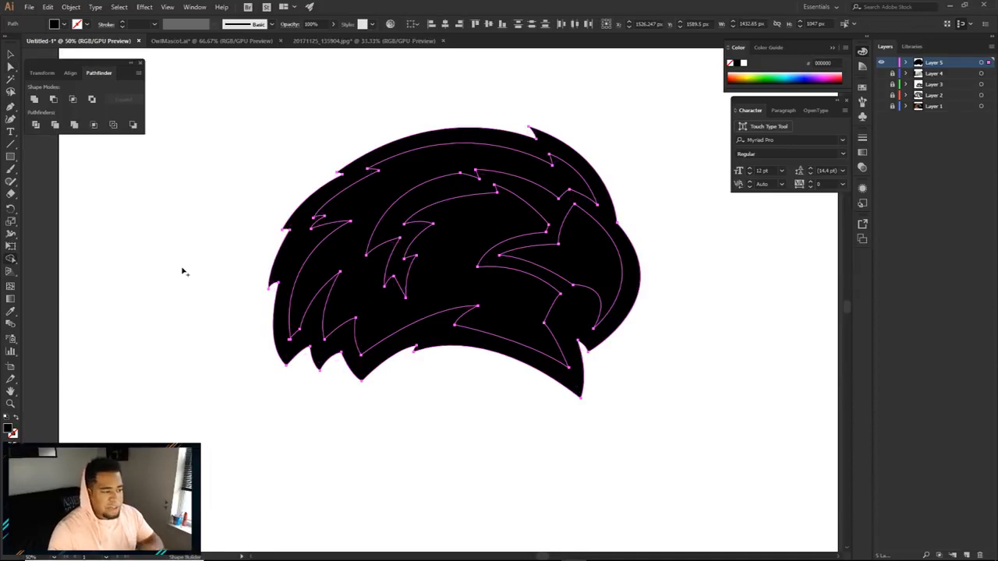
left_click(10, 261)
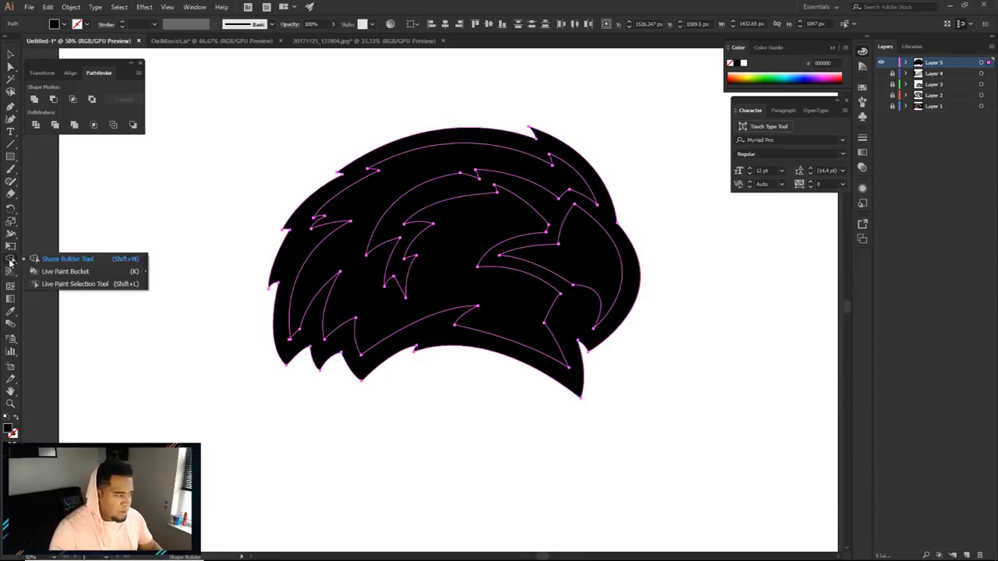
left_click(67, 262)
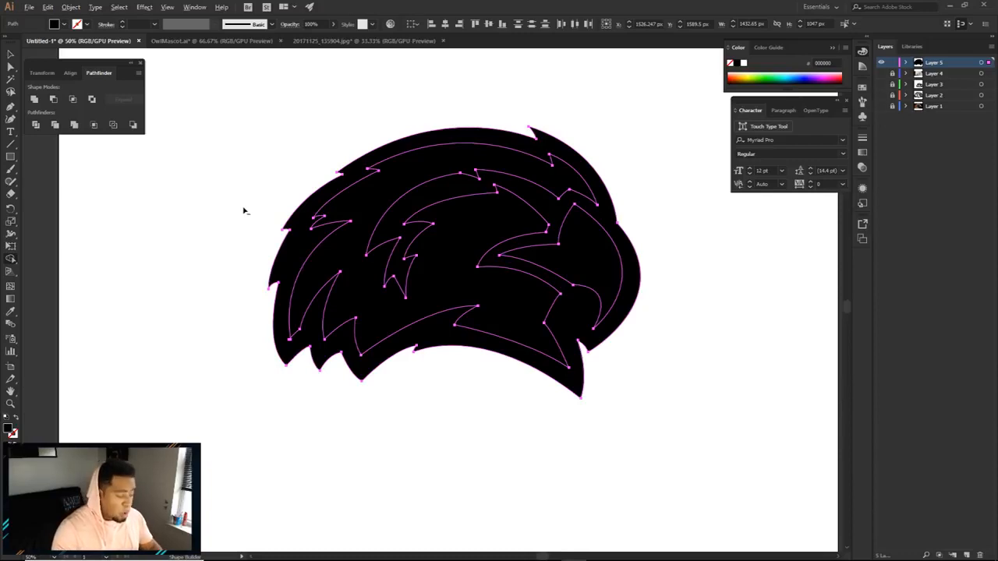
scroll(379, 196, "up", 2)
left_click(806, 324, "alt")
left_click_drag(793, 329, 601, 289)
key("a")
left_click(724, 198)
scroll(680, 251, "down", 2)
mouse_move(702, 292)
left_mouse_down()
mouse_move(678, 269)
mouse_move(689, 292)
left_mouse_up()
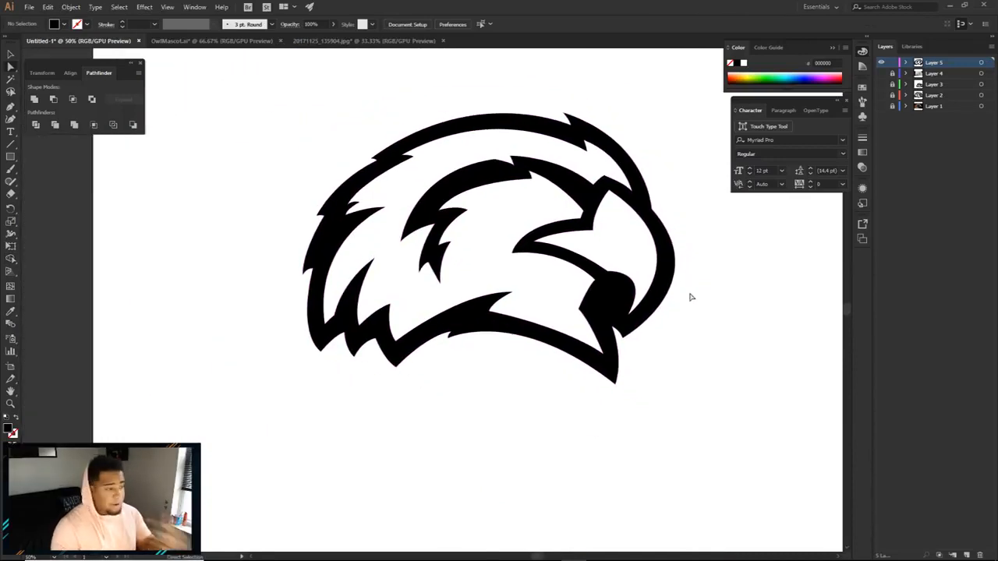
Step: Pull the tip of the outer feather at the upper back of the head slightly outward
scroll(407, 118, "up", 1)
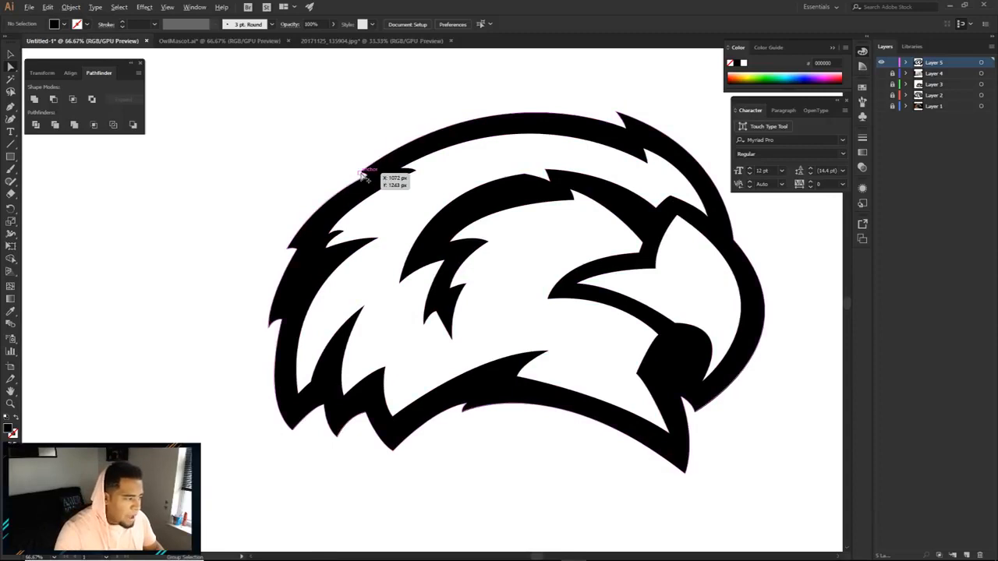
scroll(362, 174, "up", 2)
left_click(361, 174)
left_click_drag(359, 174, 344, 171)
scroll(353, 173, "down", 2)
left_click(380, 223)
Step: Adjust the corner of the small notch on the inner edge of the back-of-head feathers
scroll(335, 236, "up", 4)
left_click(303, 235)
left_click(296, 231)
mouse_move(312, 220)
left_mouse_down()
mouse_move(321, 193)
mouse_move(299, 226)
mouse_move(312, 200)
mouse_move(316, 214)
left_mouse_up()
left_click(364, 267)
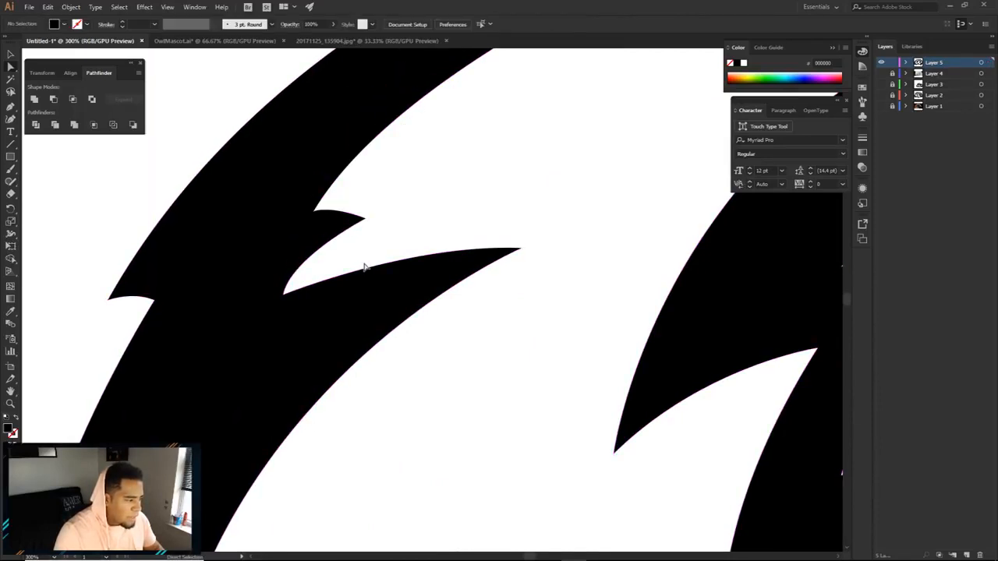
Step: Reshape the upper edge of the long inner feather at the back of the head by adjusting its tip's curve handle
left_click(378, 262)
left_click_drag(413, 245, 358, 259)
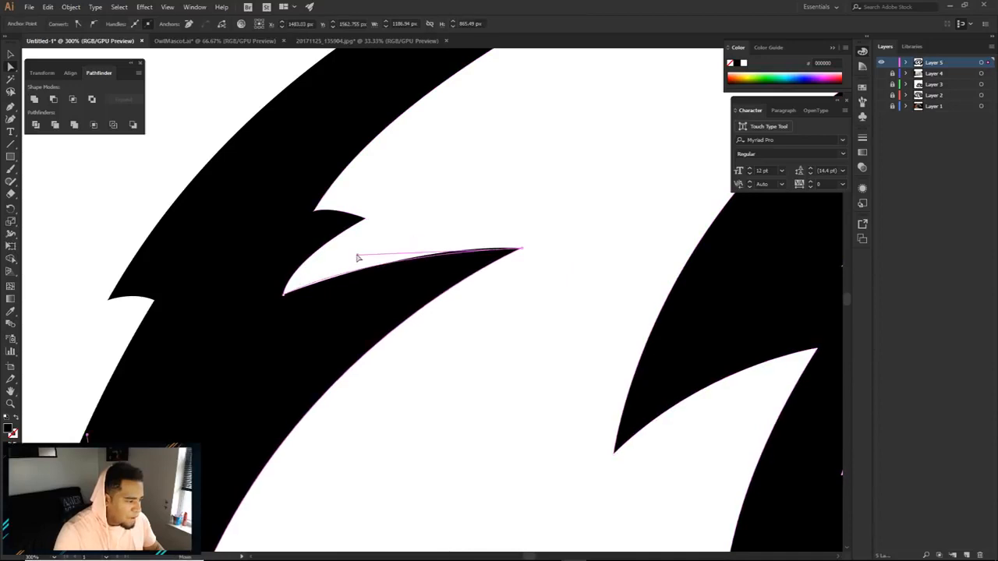
left_click(412, 253)
key("ctrl+minus")
key("ctrl+minus")
left_click_drag(448, 284, 522, 200)
key("ctrl+minus")
key("ctrl+minus")
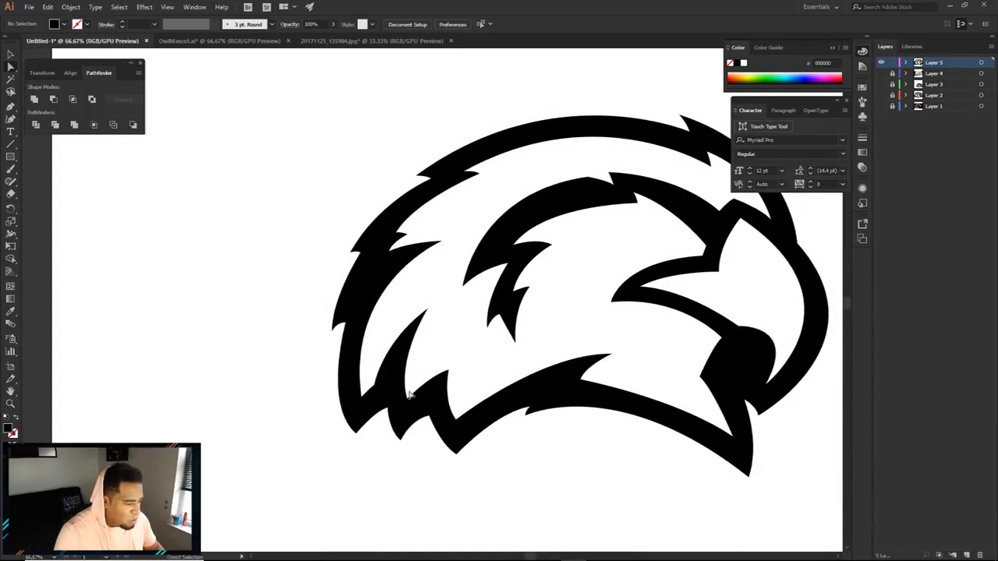
left_click_drag(491, 337, 401, 338)
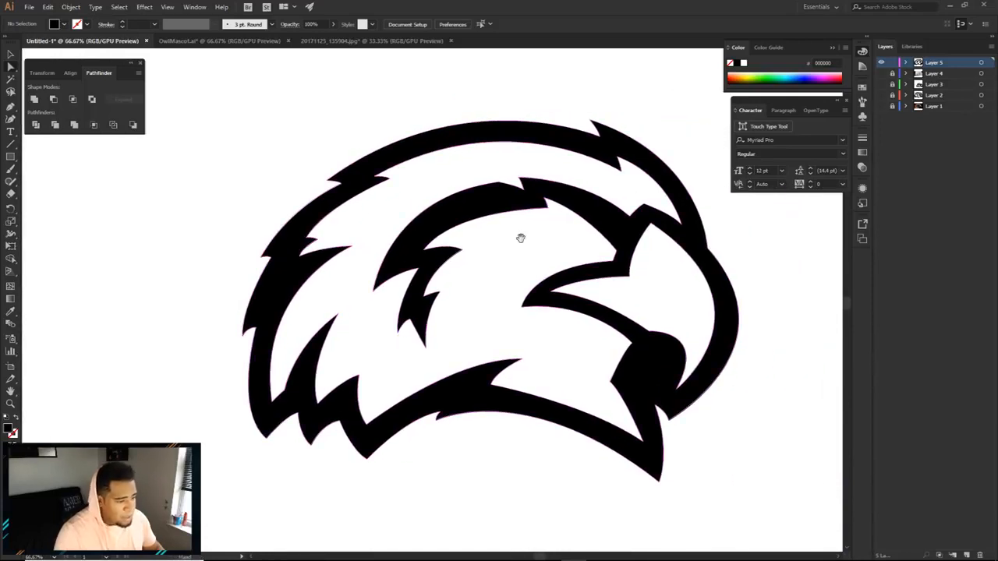
Step: Move the face contour's pointed mouth corner slightly to refine the band around the back of the beak
left_click_drag(522, 307, 522, 310)
left_click(548, 321)
key("ctrl+plus")
key("ctrl+plus")
left_click_drag(586, 276, 575, 270)
left_click(608, 304)
scroll(609, 303, "down", 1)
scroll(611, 304, "down", 1)
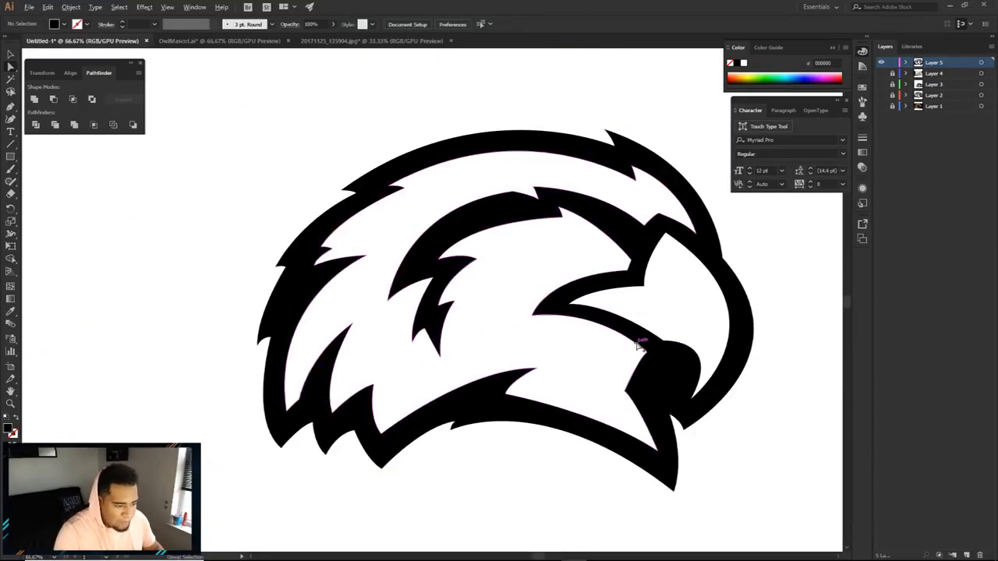
Step: Move the face contour's corner where the mouth's lower edge meets the throat down and back to thicken that line
scroll(659, 359, "up", 3)
left_click(668, 375)
left_click_drag(668, 375, 640, 408)
left_click(593, 388)
scroll(746, 402, "down", 3)
Step: Raise the peak of the black ridge directly behind the beak
scroll(624, 223, "up", 2)
left_click_drag(624, 223, 623, 208)
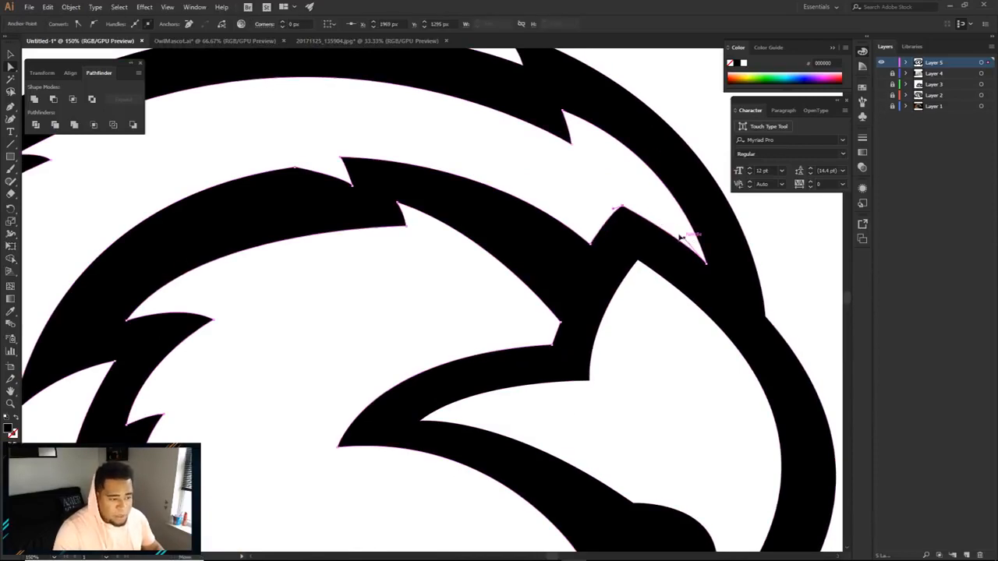
left_click(662, 223)
scroll(617, 223, "down", 2)
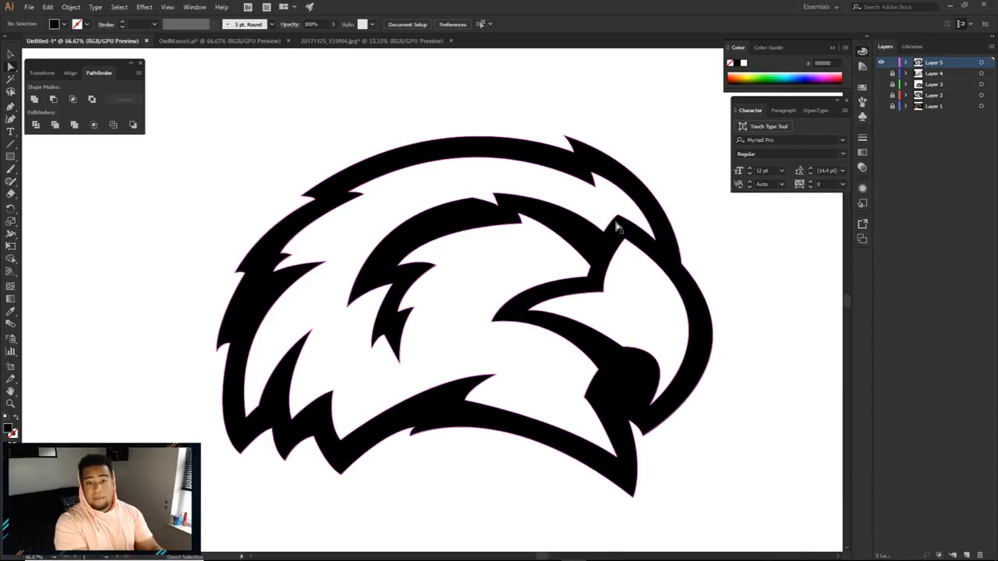
Step: Extend the upper outer head feather's tip further back and adjust its handle to smooth the crown's outer curve
left_click_drag(308, 198, 285, 199)
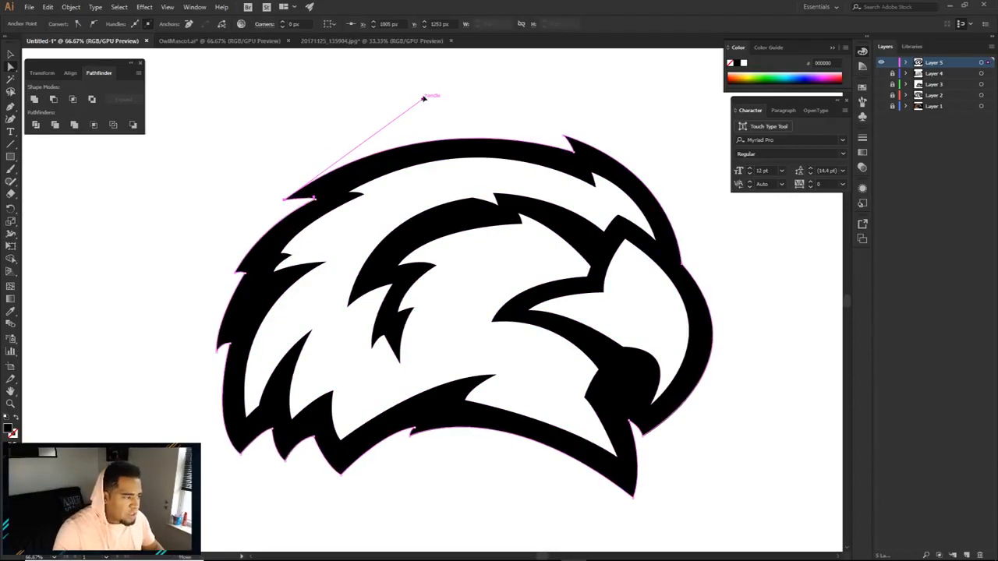
left_click_drag(423, 98, 448, 94)
left_click(479, 95)
scroll(504, 131, "down", 1)
left_click_drag(662, 175, 651, 152)
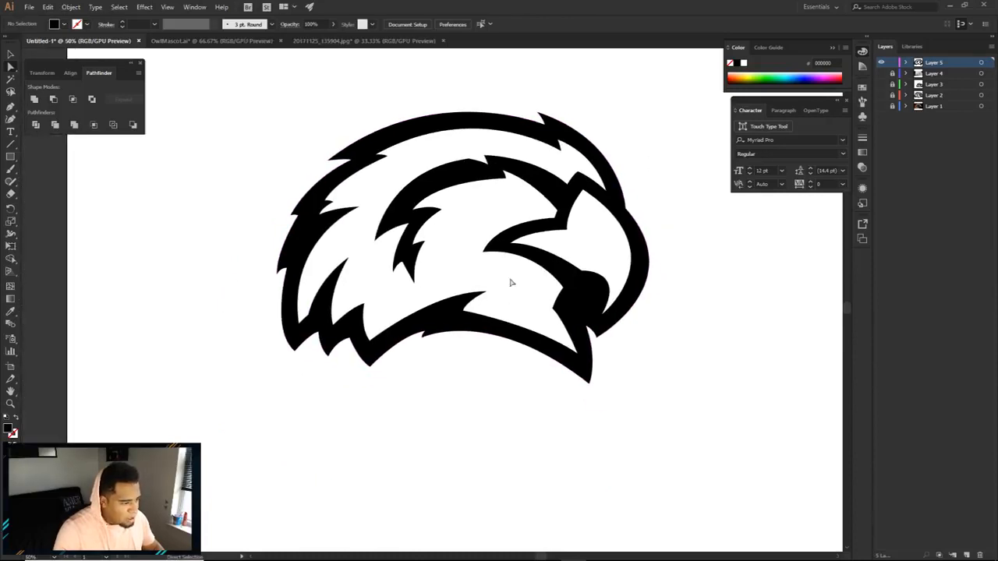
Step: Pull the small feather tip on the neck's lower edge down and outward, and reshape the neck curve running to the chin
scroll(430, 343, "up", 4)
left_click(390, 348)
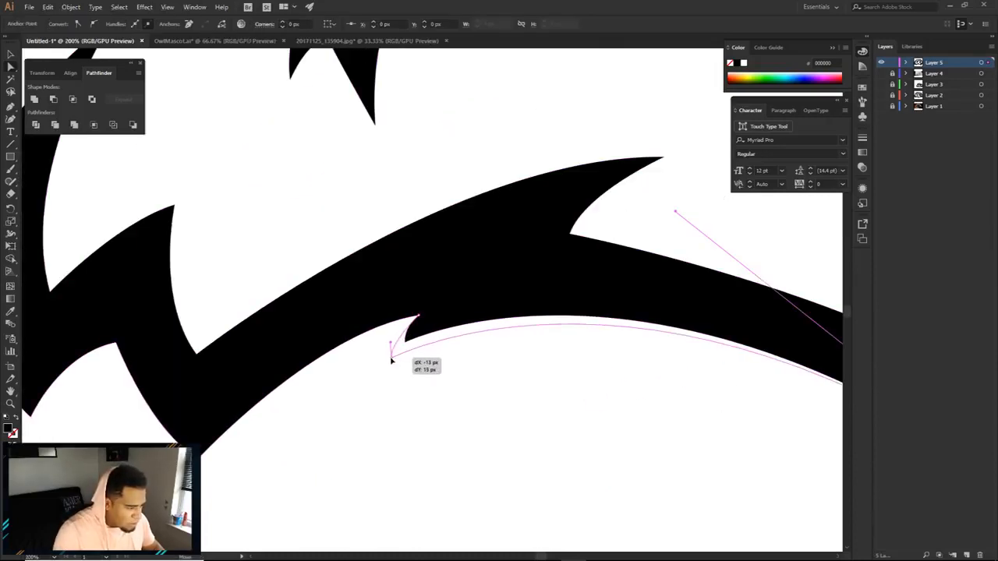
scroll(397, 333, "down", 2)
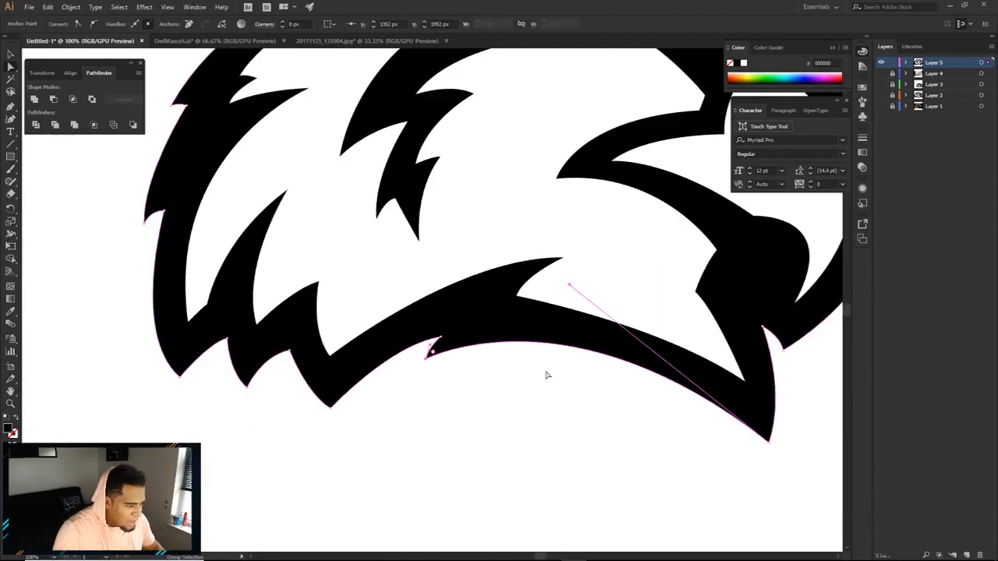
left_click_drag(569, 287, 552, 305)
left_click(567, 408)
scroll(567, 409, "down", 2)
left_click_drag(587, 411, 516, 371)
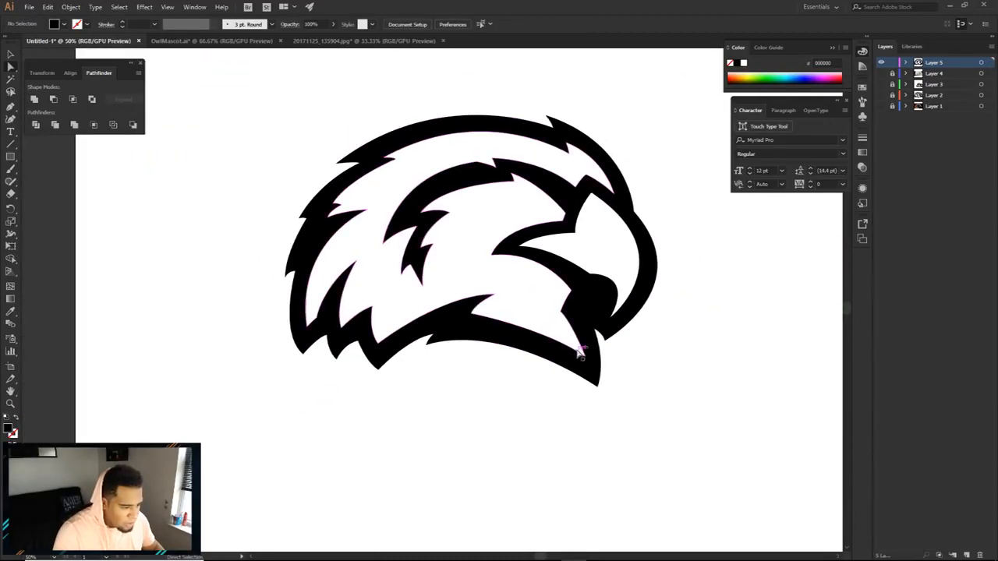
scroll(644, 408, "up", 2)
left_click_drag(469, 406, 425, 398)
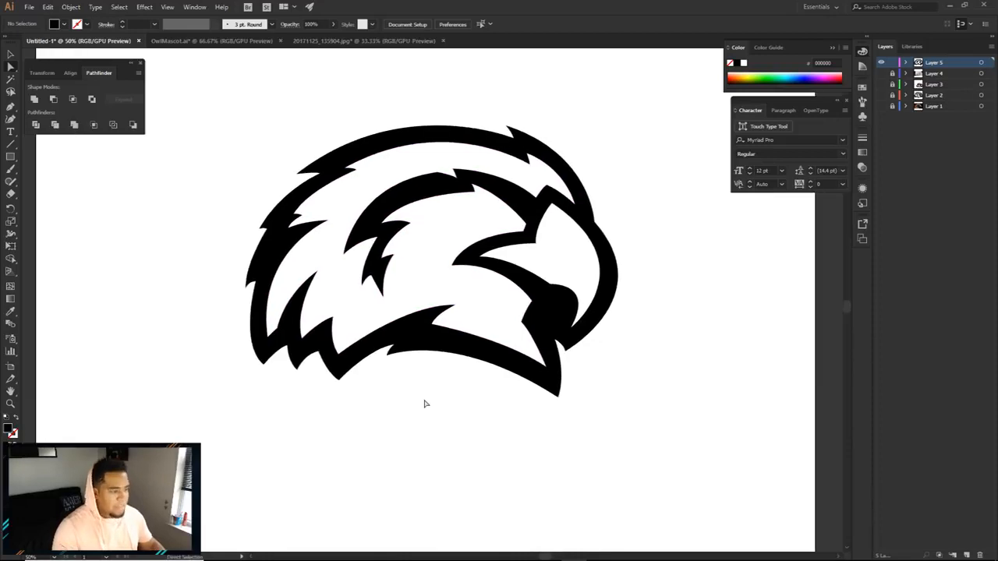
scroll(450, 204, "up", 4)
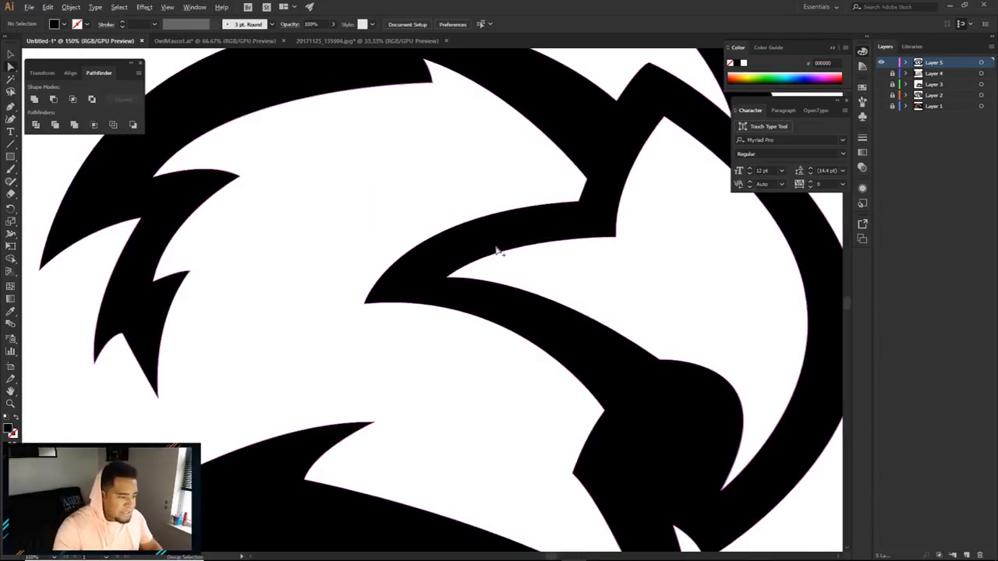
scroll(452, 279, "down", 3)
left_click_drag(598, 309, 607, 301)
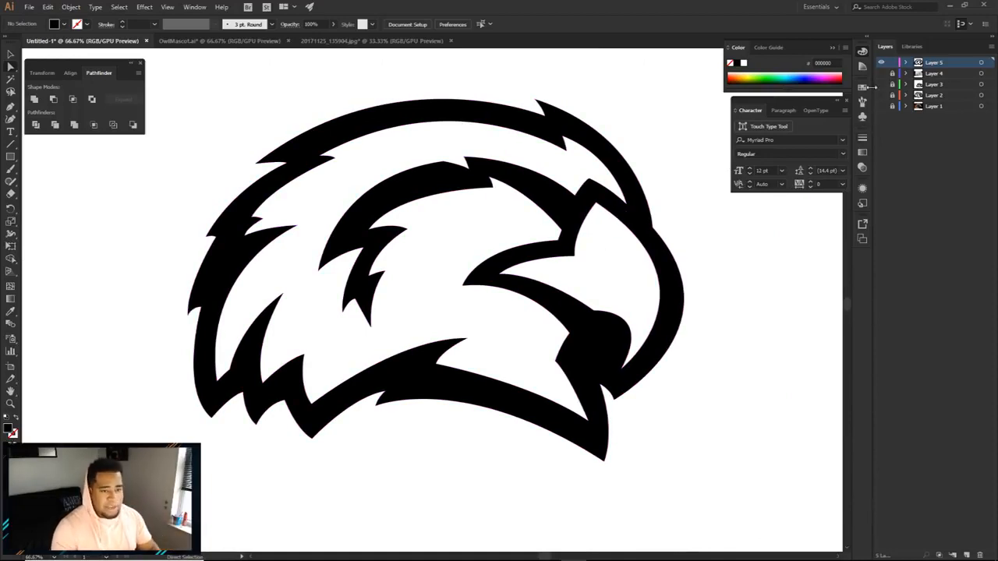
Step: Show the sketch on Layer 4 and trace the eye with the Pen tool as a filled shape curving below the brow
left_click(881, 74)
scroll(432, 199, "up", 2)
key("p")
left_click(400, 186)
left_click_drag(659, 216, 830, 38)
left_click_drag(809, 93, 816, 134)
left_click(671, 313)
left_click(627, 265)
left_click(552, 238)
left_click(523, 261)
left_click(460, 276)
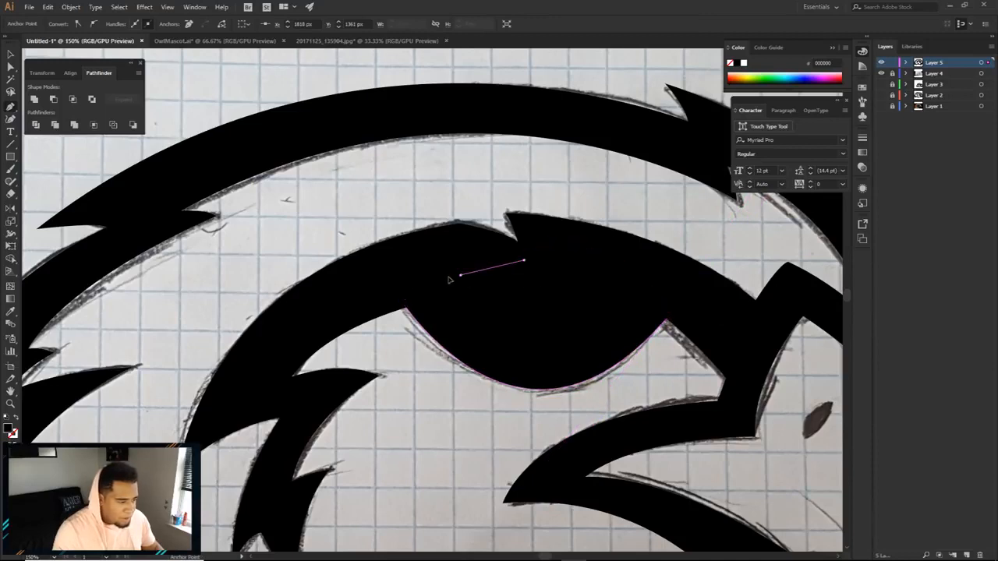
left_click(399, 298)
key("a")
left_click(424, 397)
scroll(436, 379, "down", 1)
scroll(503, 257, "down", 3)
key("l")
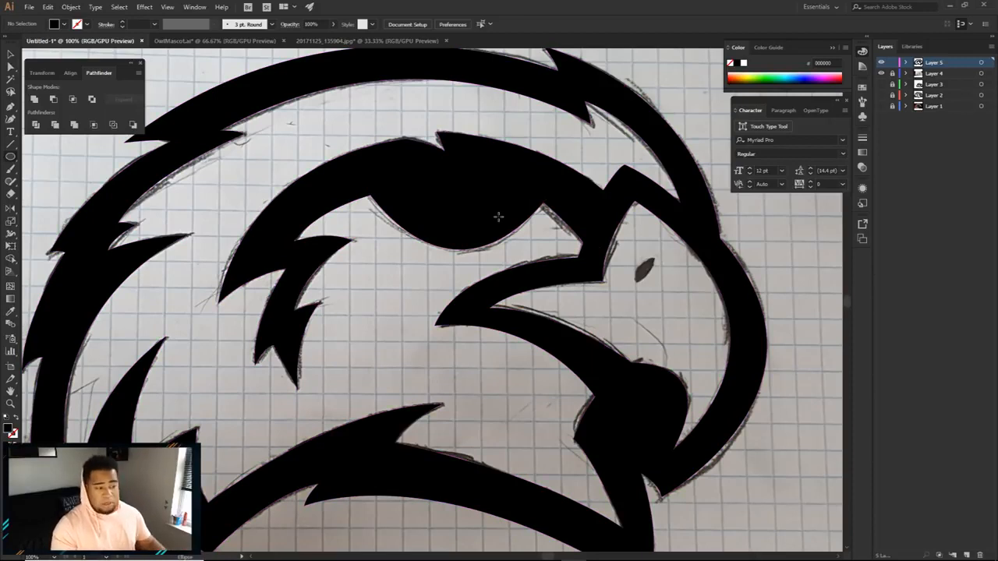
left_click(11, 156)
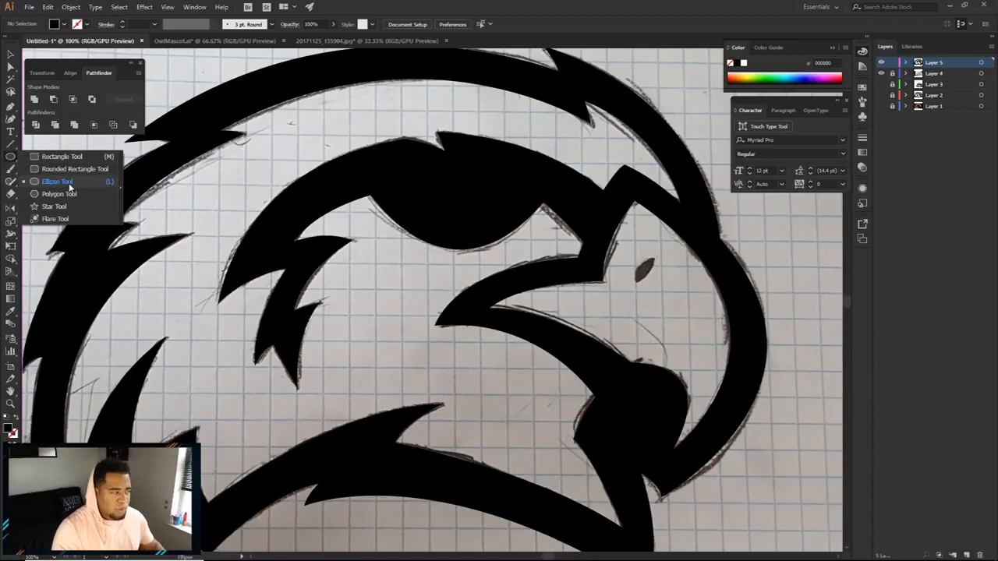
left_click(69, 183)
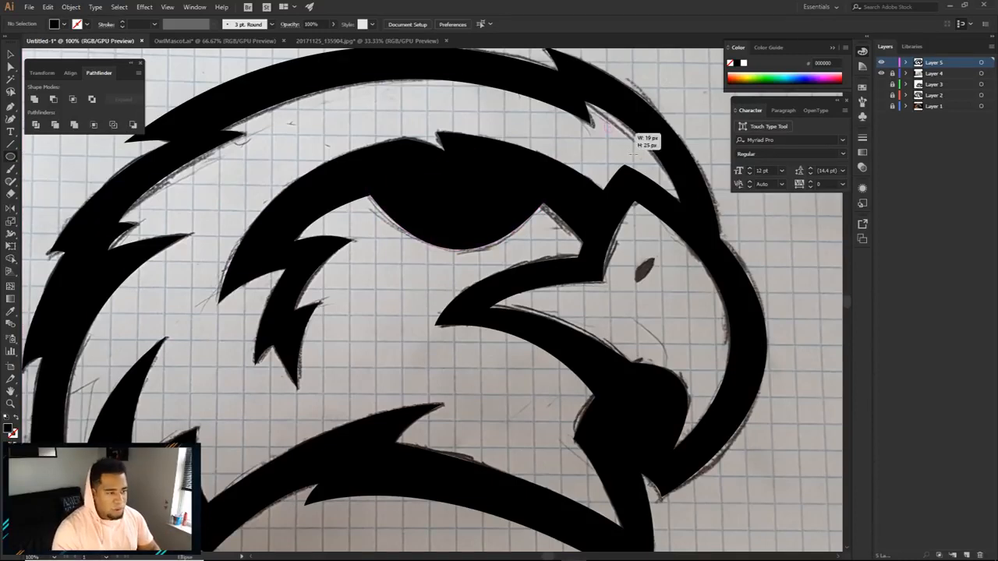
left_click_drag(605, 121, 681, 203)
key("m")
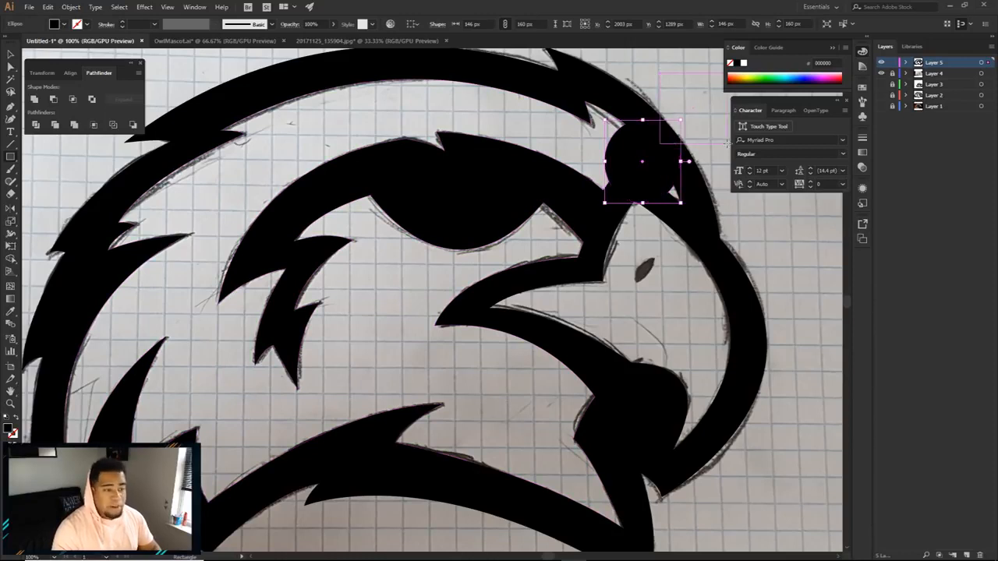
left_click_drag(661, 73, 733, 156)
scroll(597, 240, "right", 3)
left_click_drag(597, 239, 497, 255)
key("ctrl+z")
key("ctrl+z")
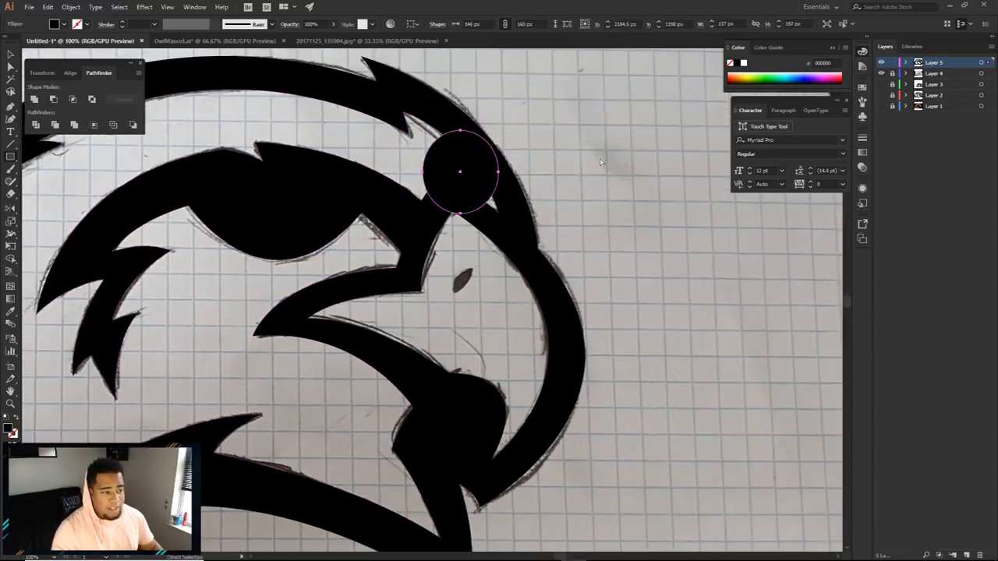
left_click_drag(579, 107, 687, 209)
key("l")
left_click_drag(628, 268, 721, 361)
key("a")
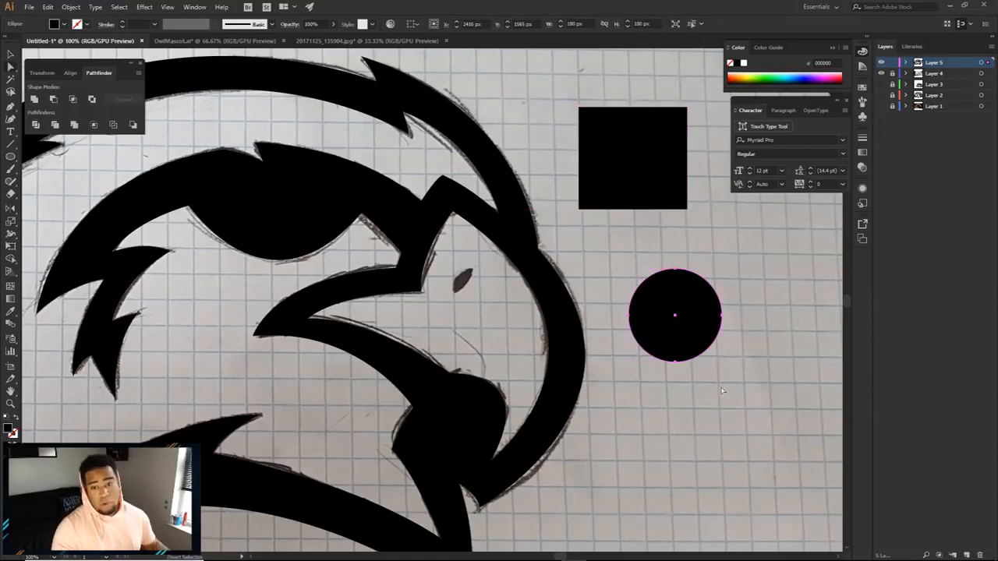
left_click(642, 162, "shift")
key("Delete")
Step: Draw a circle about 92 px wide in front of the beak, duplicate it above and shrink the copy to about 53 px
key("l")
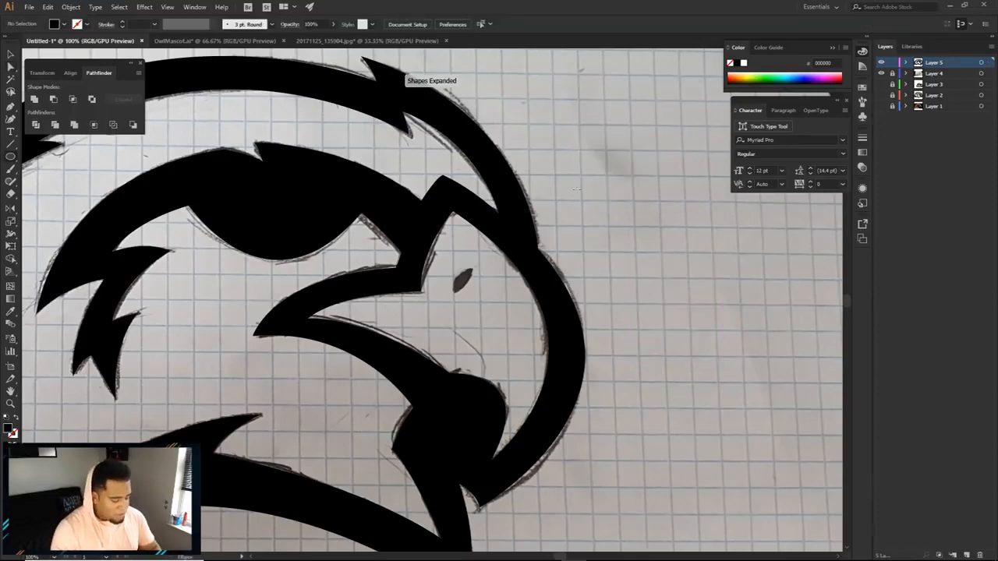
left_click_drag(629, 225, 652, 250)
key("a")
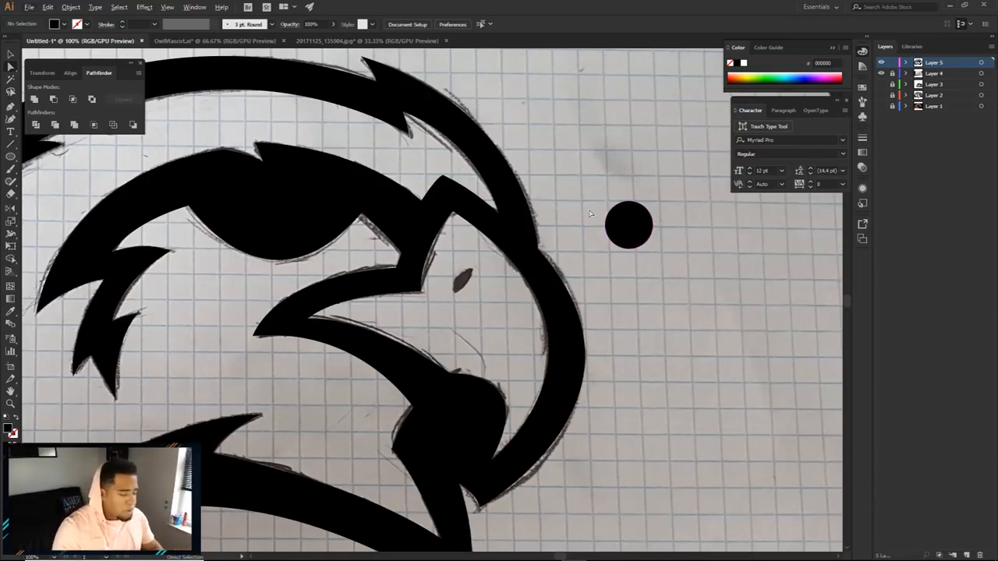
left_click_drag(641, 236, 643, 181)
scroll(642, 181, "up", 2)
scroll(642, 181, "up", 1)
scroll(687, 203, "up", 1)
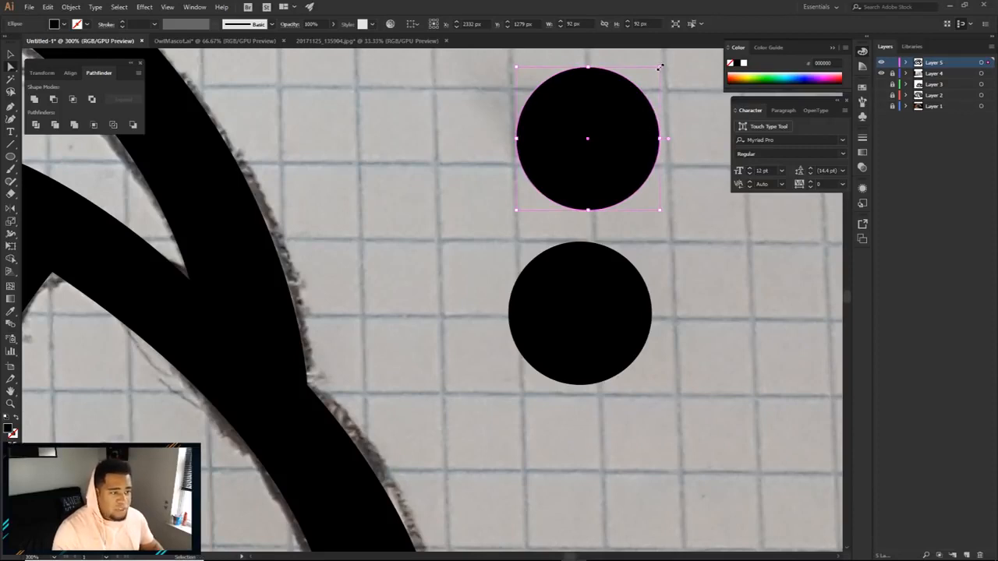
left_click_drag(660, 68, 601, 126)
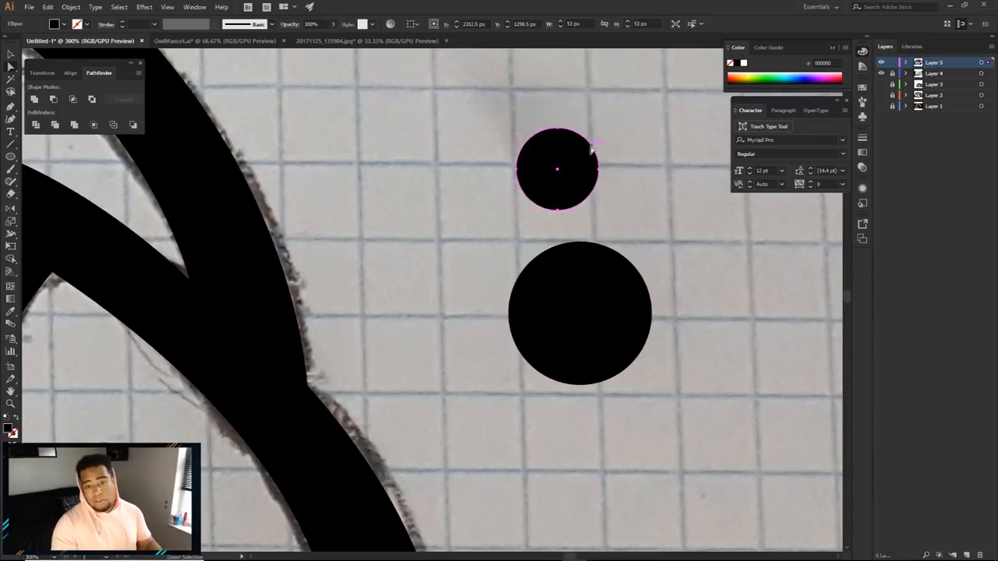
Step: Move the small circle over the upper part of the large circle, centred horizontally
key("ctrl+shift+a")
left_click_drag(570, 170, 580, 281)
left_click(631, 257)
left_click(597, 276)
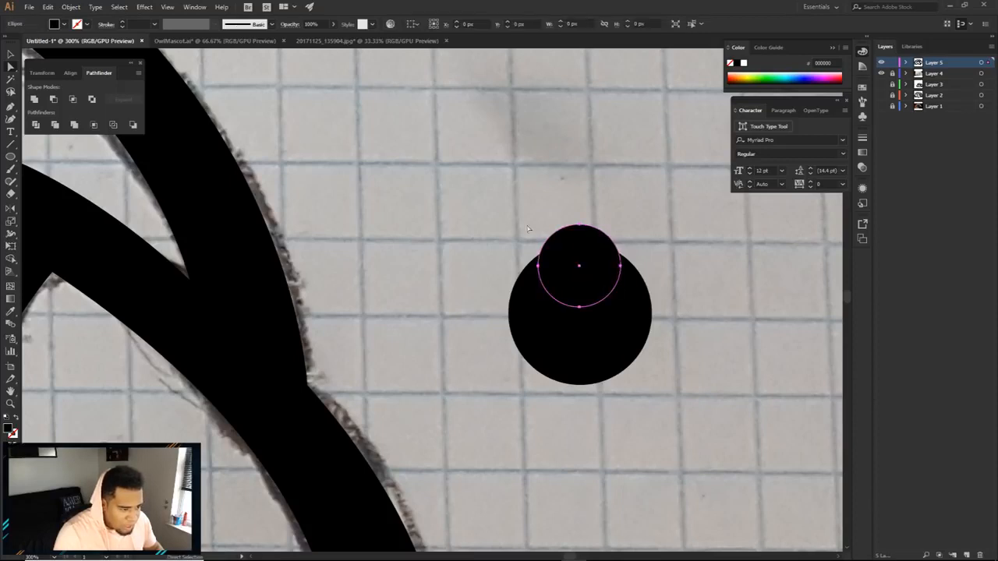
Step: Subtract the small circle from the large one with the Shape Builder to form a crescent
left_click(614, 296, "shift")
left_click(589, 162)
left_click_drag(440, 176, 723, 432)
key("shift+m")
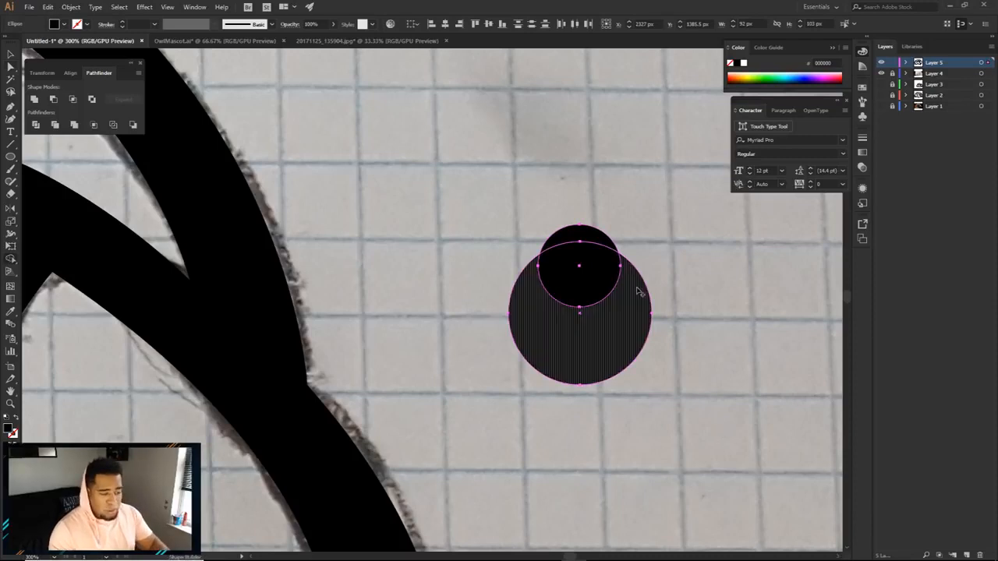
left_click(594, 286, "alt")
key("ctrl+1")
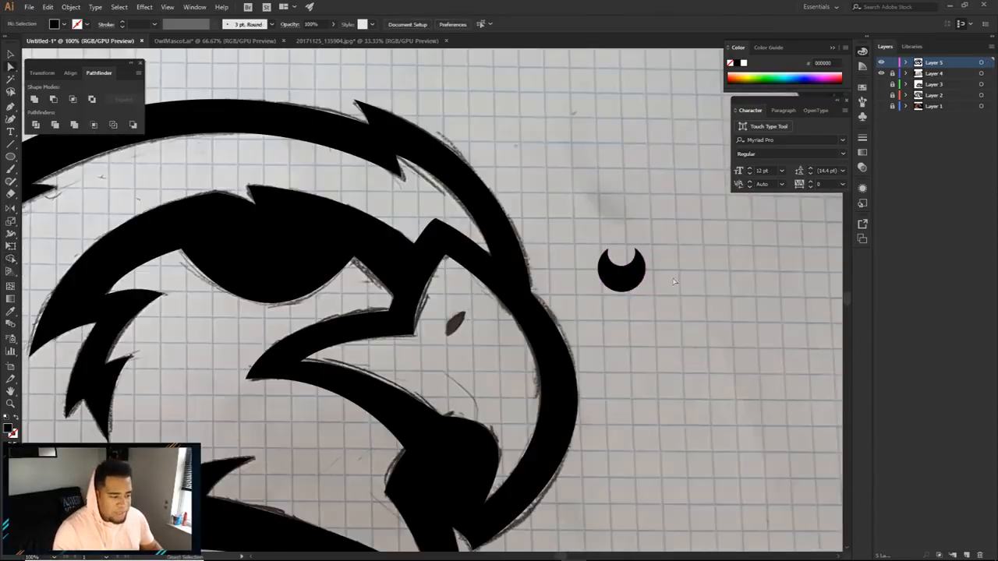
Step: Move the crescent into the middle of the eye and fill it with white, ffffff
left_click(622, 283)
left_click(503, 271, "shift")
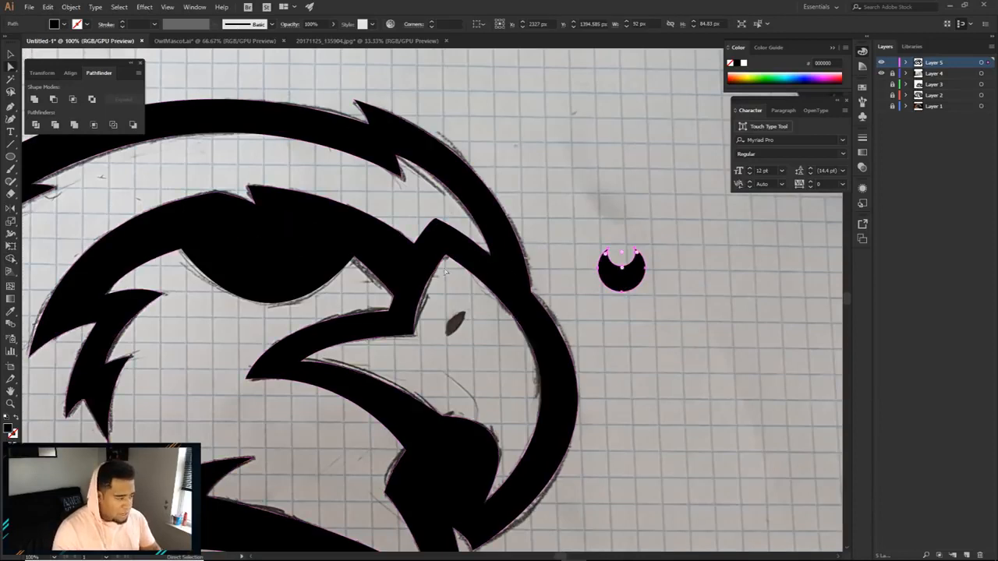
left_click_drag(631, 282, 277, 270)
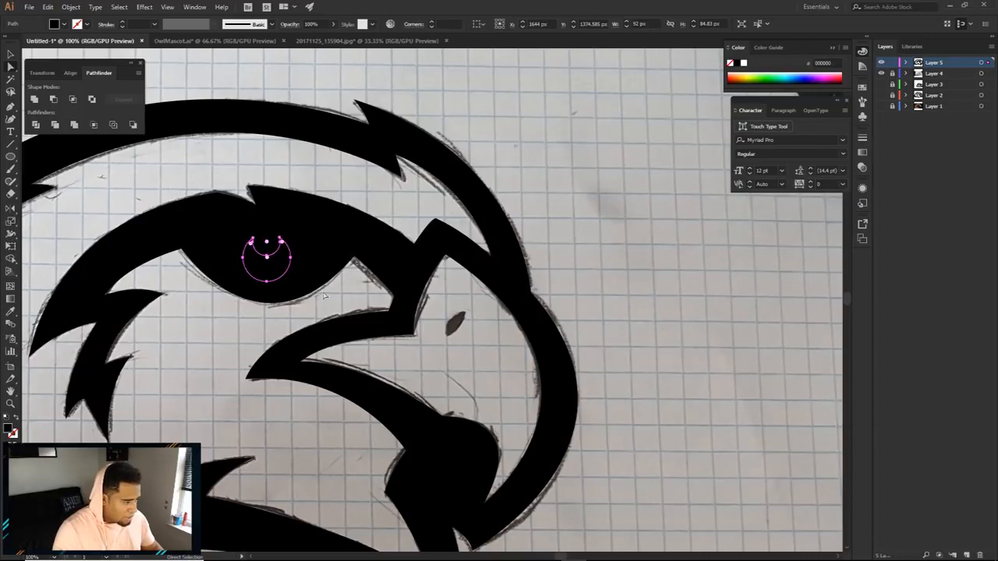
left_click_drag(326, 296, 445, 286)
double_click(9, 428)
type("ffffff")
key("Return")
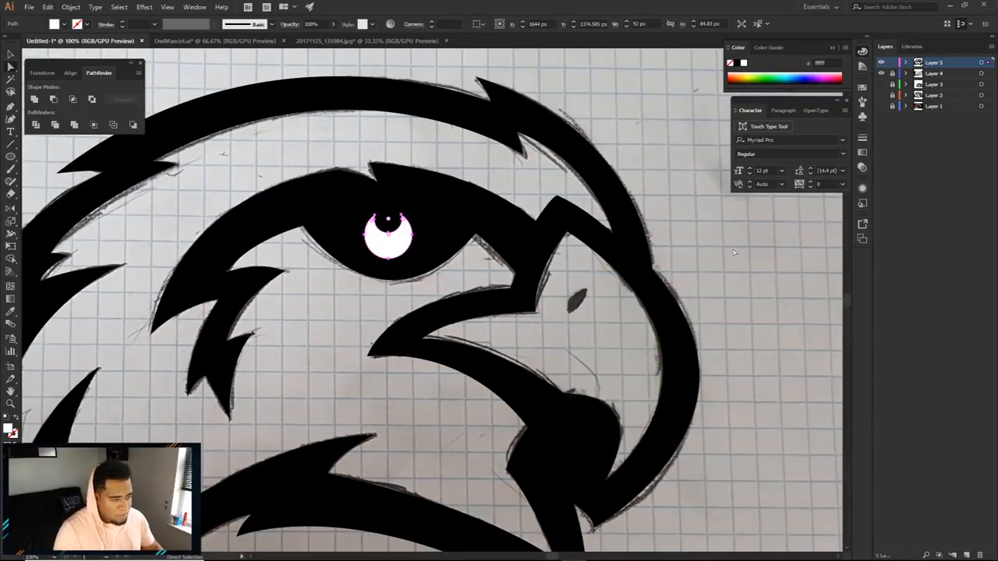
Step: Try to deepen the crescent's inner curve by pulling its lowest inner anchor down
key("ctrl+shift+a")
key("ctrl+minus")
scroll(473, 258, "up", 4)
left_click(559, 230)
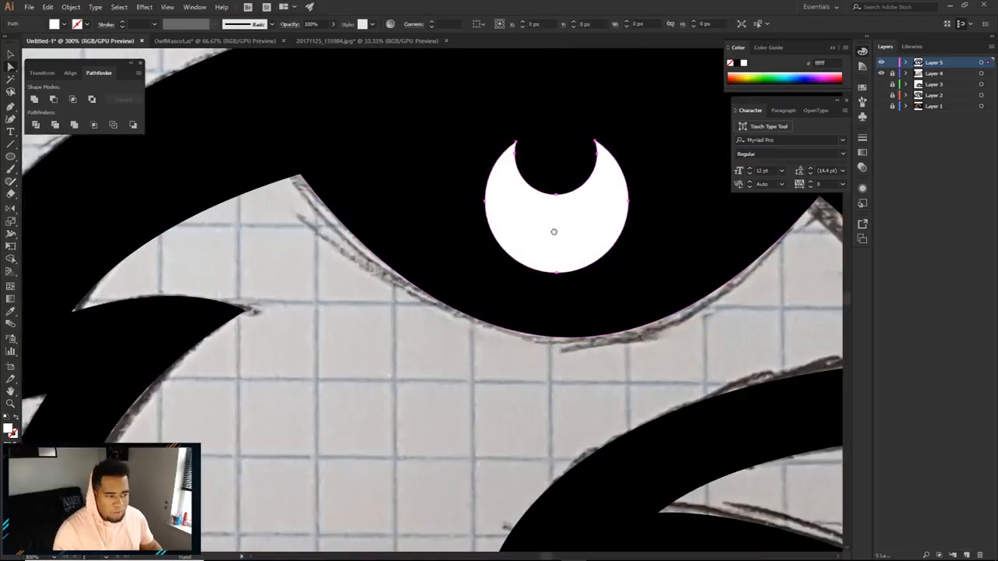
left_click_drag(559, 229, 495, 240)
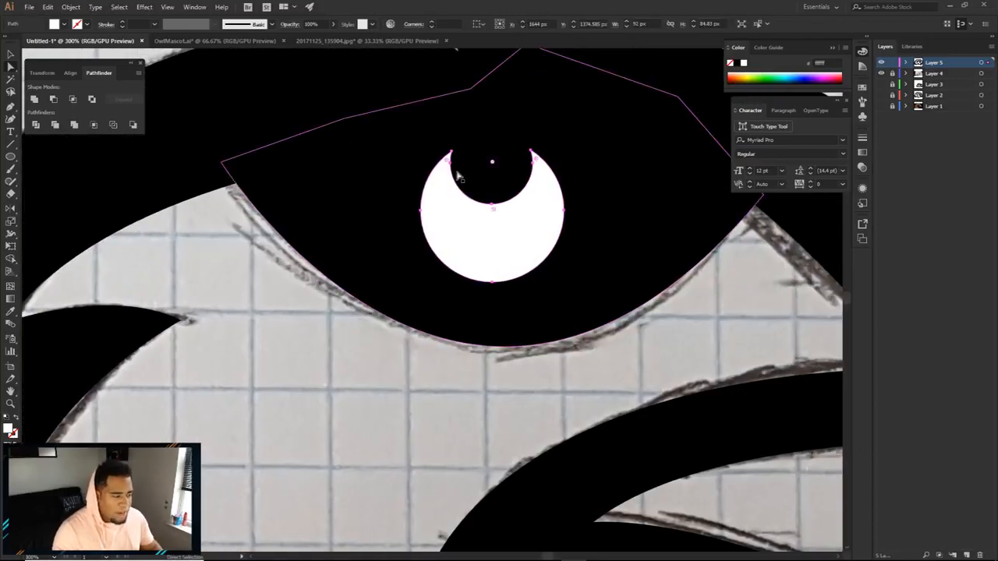
left_click(493, 207)
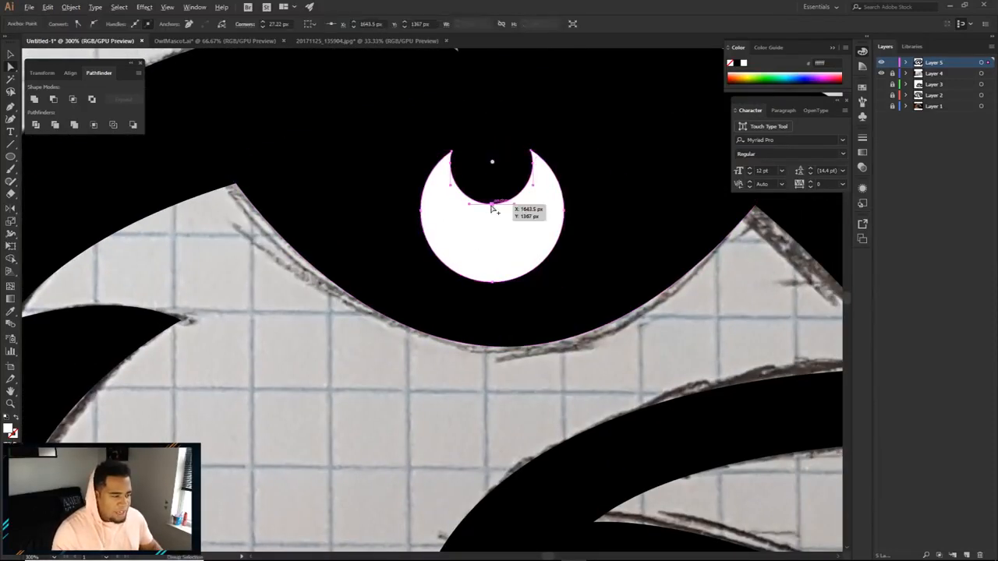
left_click_drag(490, 207, 495, 246)
Step: Undo the crescent's reshaping, white fill, placement and cutout back to the two overlapping circles
key("ctrl+z")
key("ctrl+z")
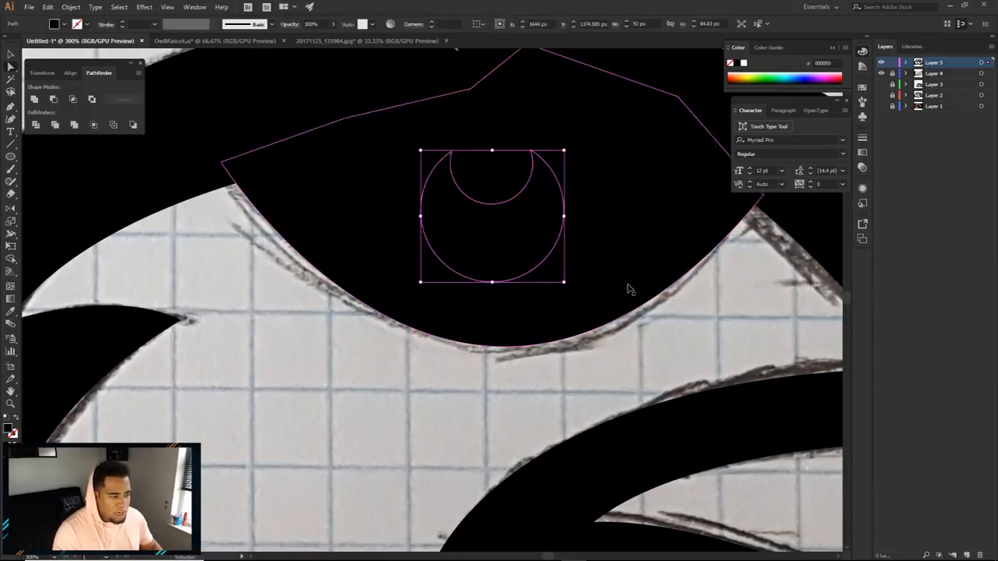
key("ctrl+z")
scroll(658, 290, "down", 3)
scroll(657, 293, "down", 1)
left_click_drag(656, 289, 419, 246)
key("ctrl+z")
key("ctrl+z")
key("ctrl+z")
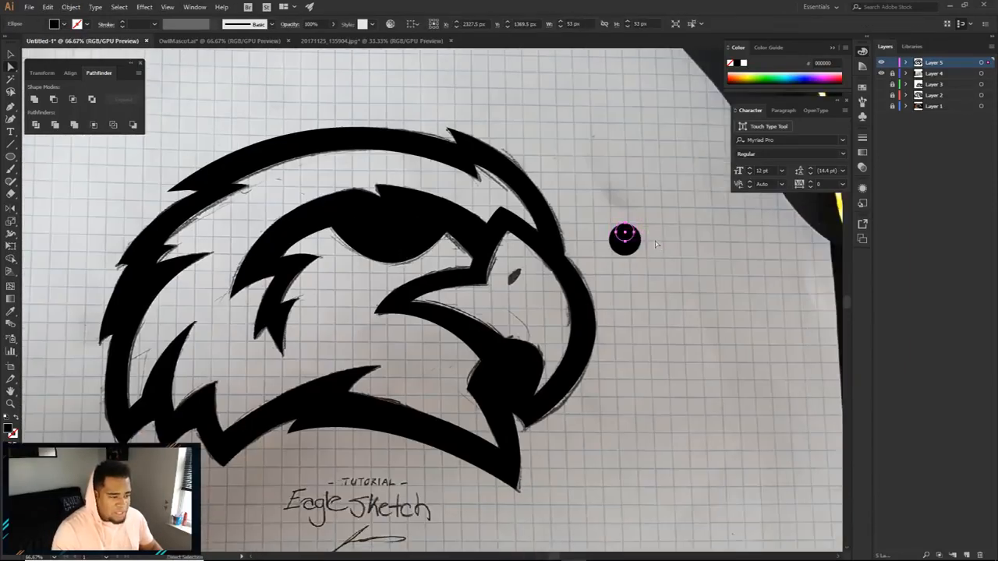
Step: Enlarge the small upper circle to about 97 px and check the owl's eyes in OwlMascot.ai for reference
scroll(647, 237, "up", 3)
left_click_drag(609, 191, 641, 169)
mouse_move(581, 237)
left_mouse_down()
mouse_move(586, 209)
mouse_move(586, 234)
left_mouse_up()
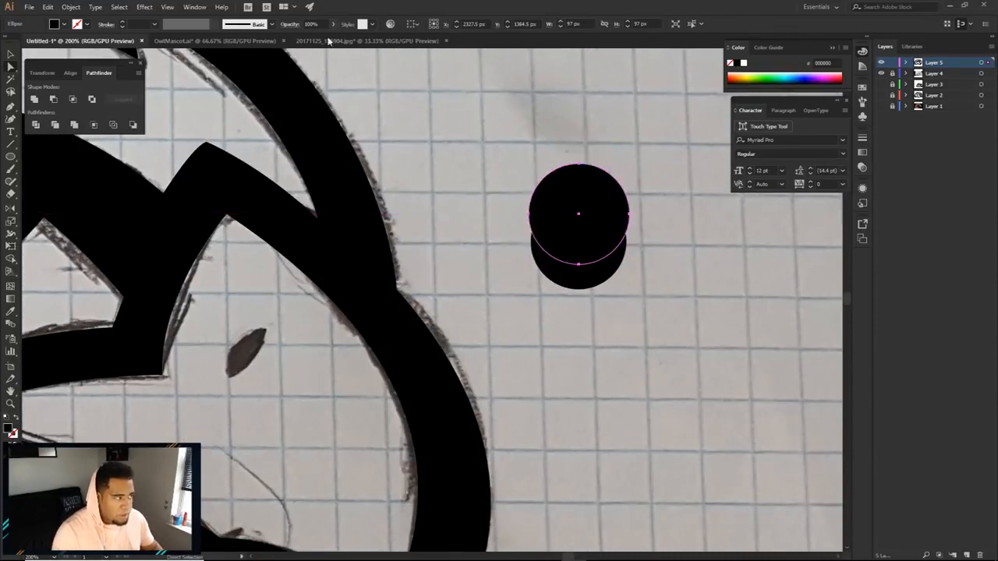
left_click(245, 40)
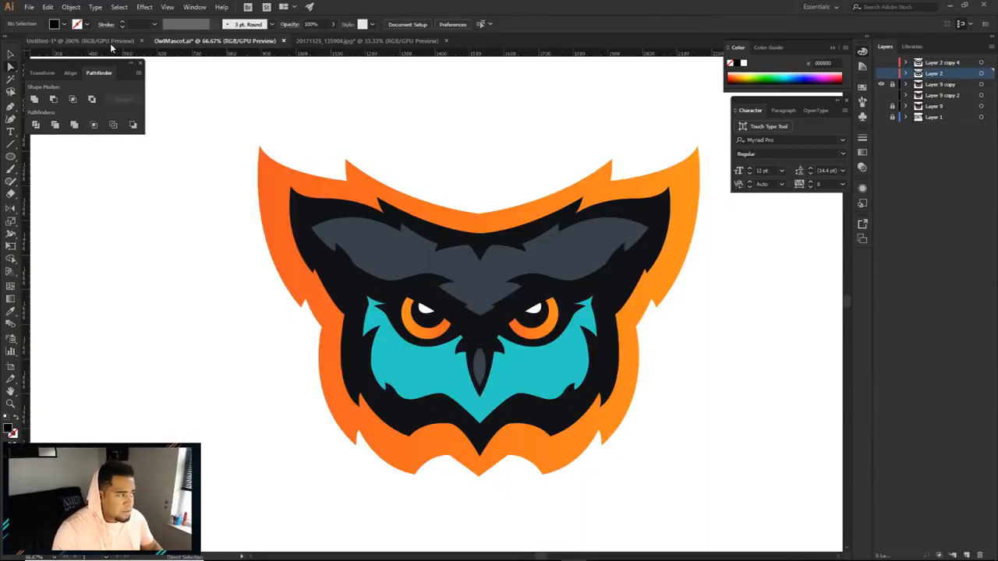
left_click(109, 41)
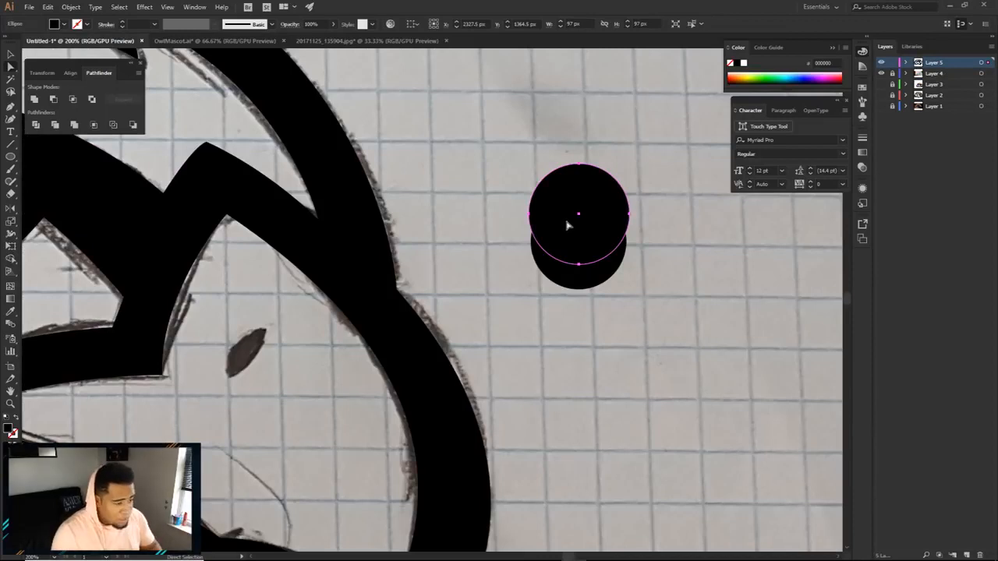
Step: Narrow the upper circle into a tall oval and cut it out of the large circle with the Shape Builder
left_click_drag(571, 223, 581, 239)
scroll(572, 233, "up", 2)
left_click_drag(694, 201, 626, 214)
left_click(655, 289, "shift")
key("shift+m")
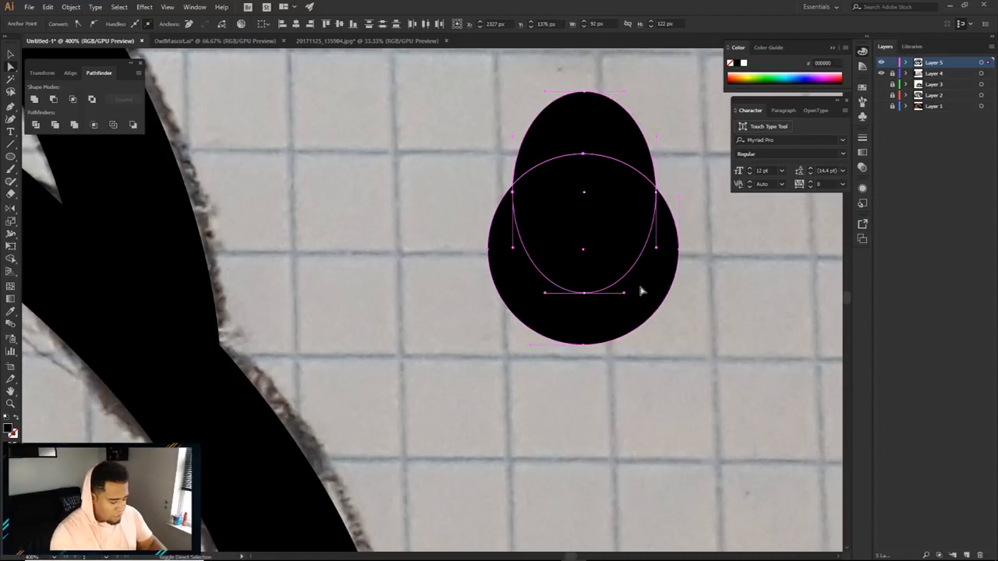
left_click_drag(604, 254, 616, 140)
key("a")
left_click(624, 169)
Step: Move the new crescent into the middle of the eye shape and tilt it slightly
scroll(623, 168, "down", 3)
left_click_drag(628, 263, 244, 190)
left_click_drag(243, 190, 443, 275)
left_click_drag(481, 222, 472, 254)
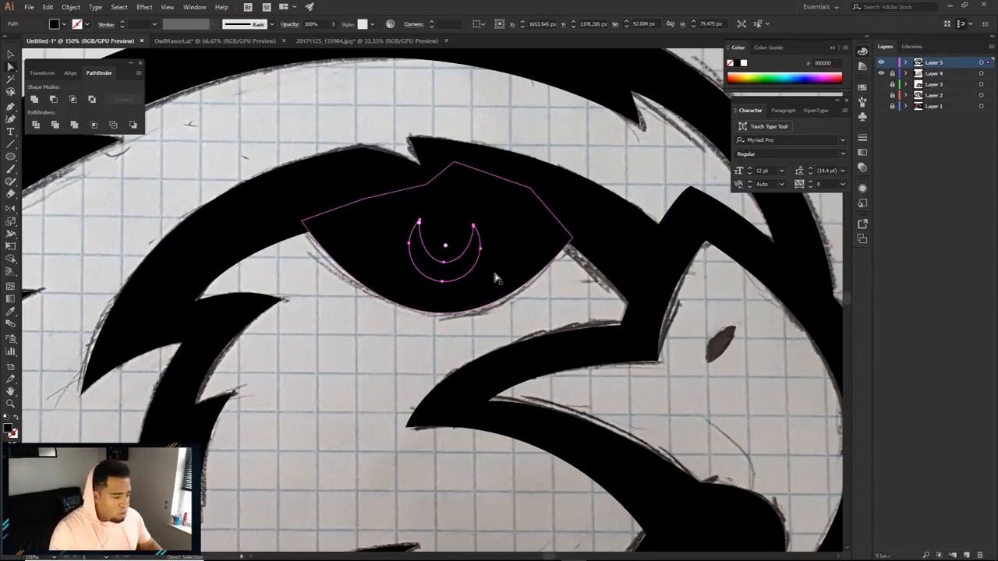
Step: Cut the crescent out of the black eye shape with the Shape Builder and hide the sketch on Layer 4
left_click(519, 260, "shift")
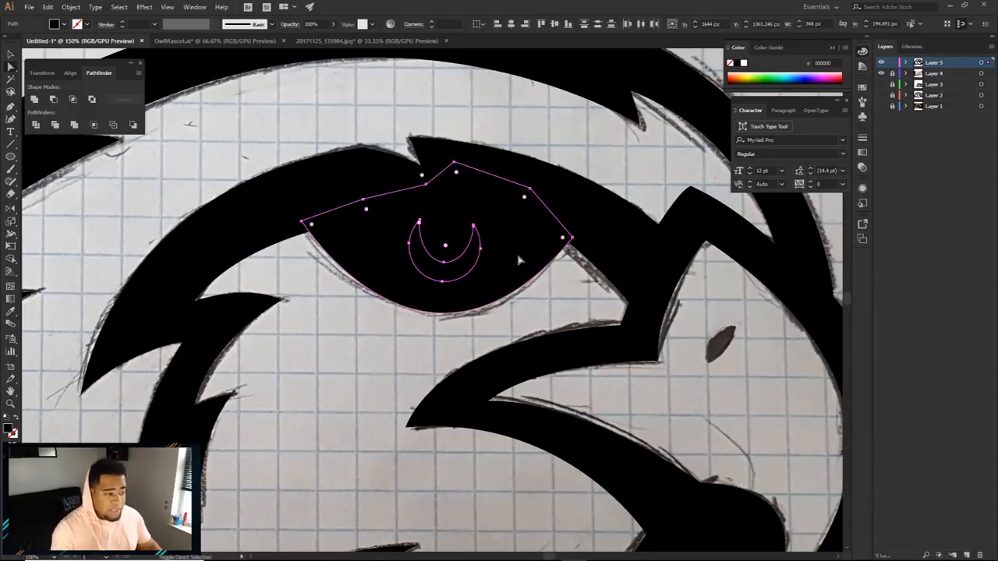
key("shift+m")
left_click(468, 264, "alt")
key("a")
left_click(548, 309)
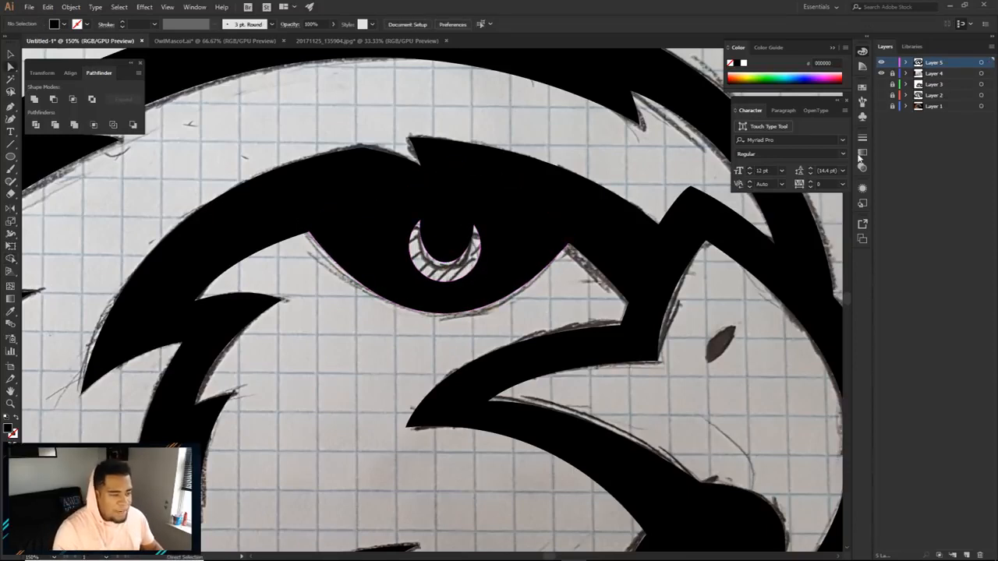
left_click(881, 73)
key("ctrl+minus")
key("ctrl+minus")
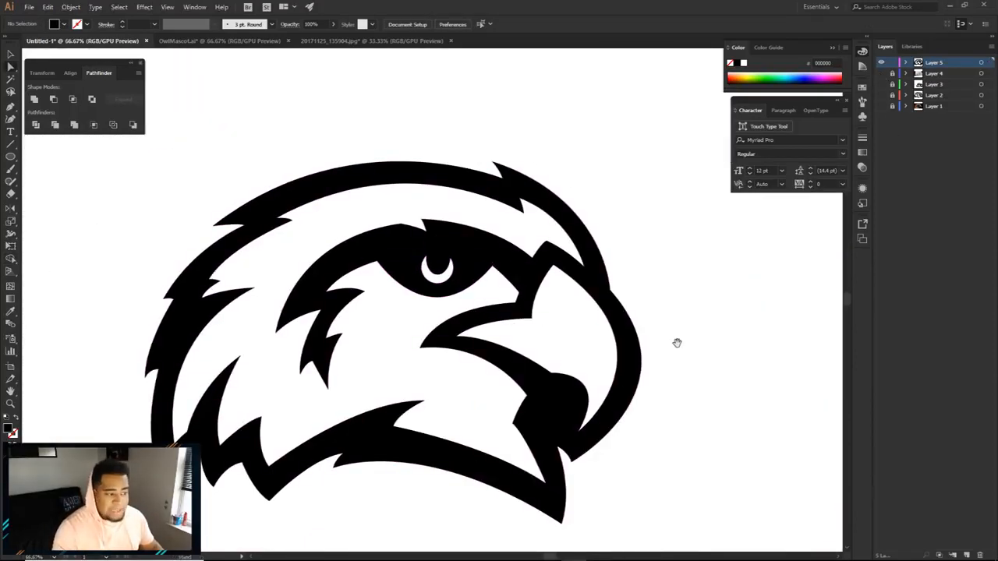
Step: Try to flatten the crescent's inner curve by raising its lowest inner anchor
key("ctrl+plus")
key("ctrl+plus")
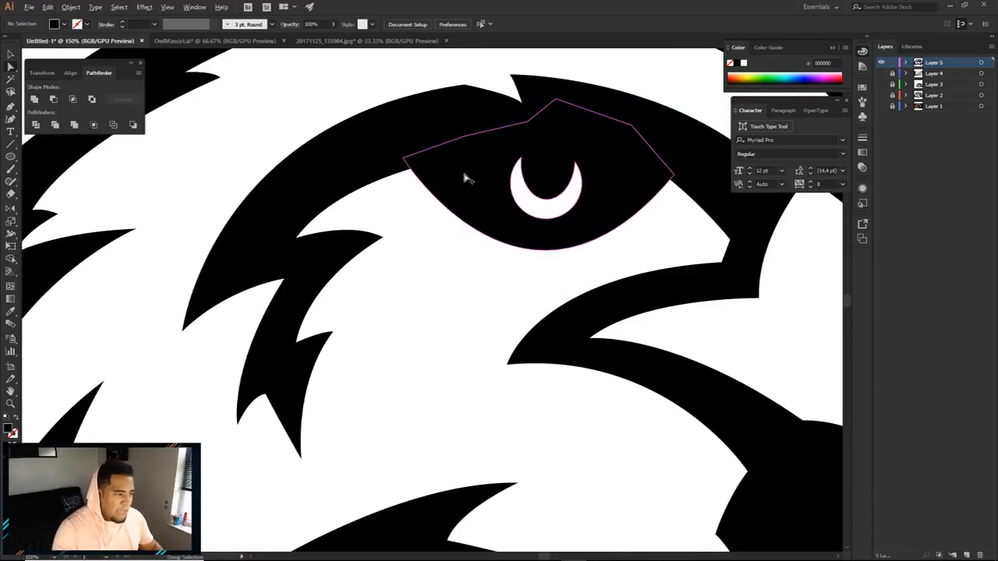
left_click(522, 160)
mouse_move(546, 202)
left_mouse_down()
mouse_move(546, 186)
mouse_move(560, 190)
left_mouse_up()
left_click(547, 197)
scroll(550, 195, "down", 2)
scroll(549, 182, "up", 3)
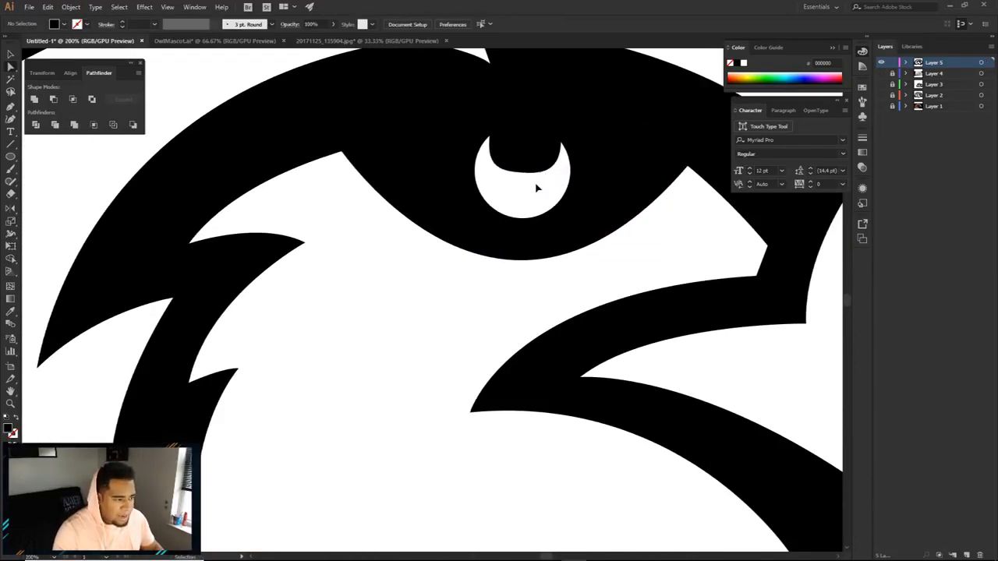
key("ctrl+z")
left_click(554, 189)
Step: Draw a small pointed highlight, about 30 by 7 px, with the Pen tool between the crescent's tips and fill it white
key("p")
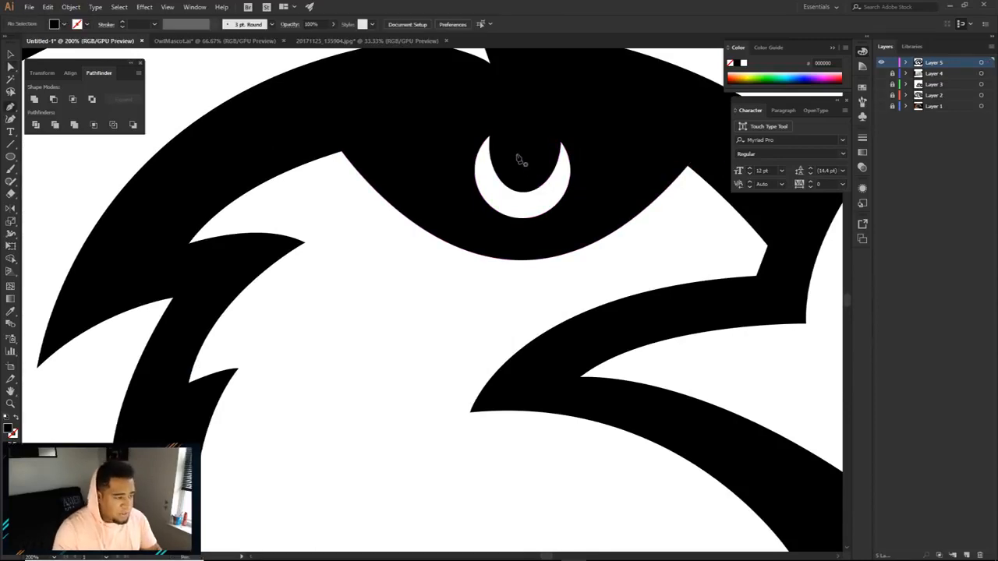
scroll(521, 160, "up", 2)
left_click(493, 125)
left_click_drag(556, 128, 570, 135)
left_click(556, 128)
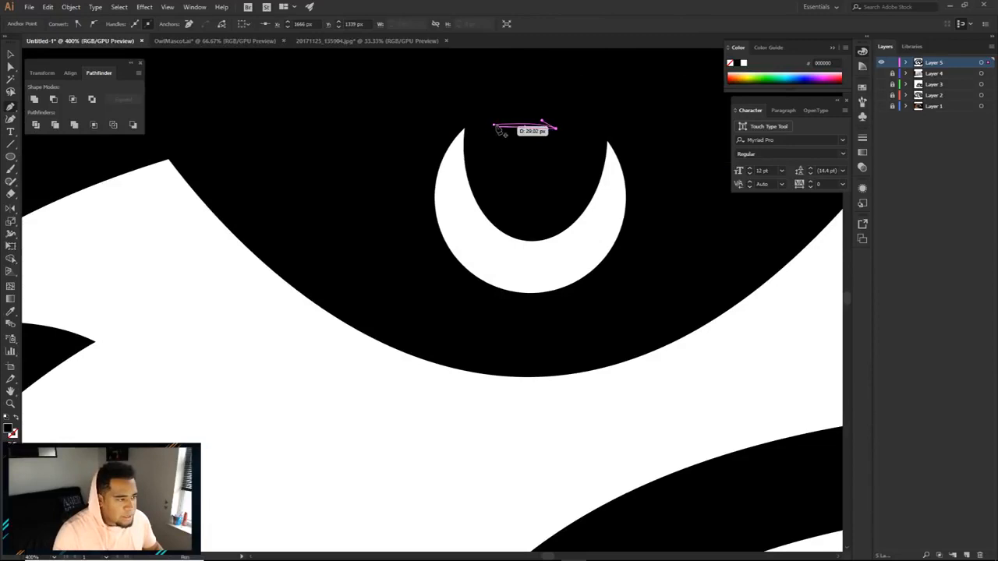
left_click(552, 152)
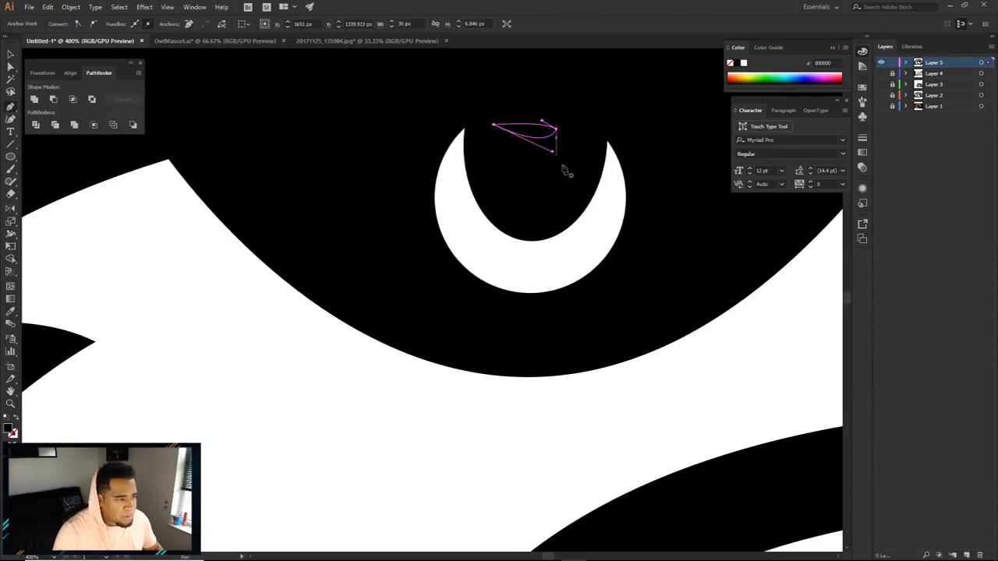
left_click(597, 220)
key("a")
left_click(763, 323)
scroll(769, 326, "down", 6)
left_click_drag(691, 287, 655, 251)
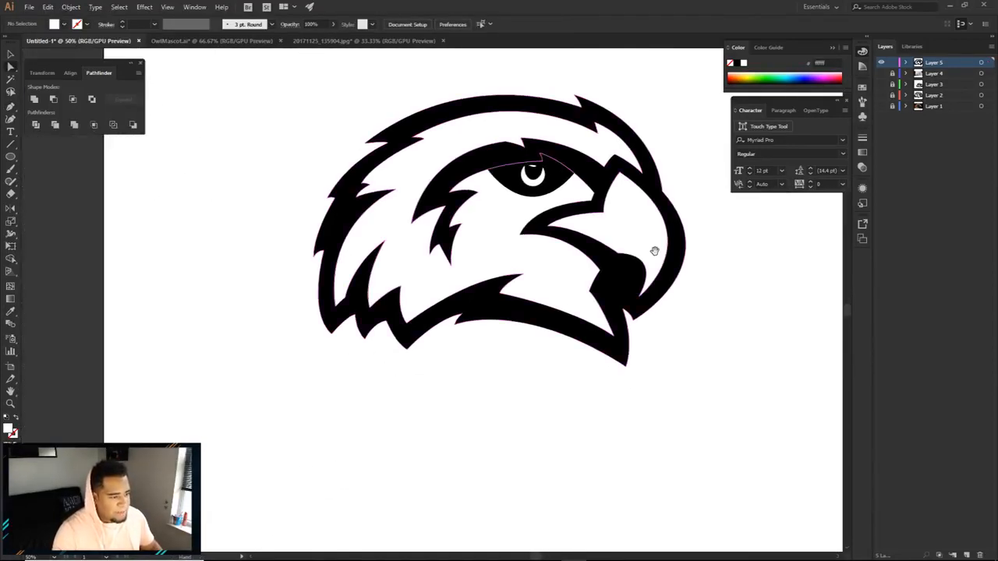
Step: Enlarge the white eye highlight to about 45 by 13 px, tilting it slightly to span the opening between the crescent's tips
scroll(536, 163, "up", 6)
left_click(530, 195)
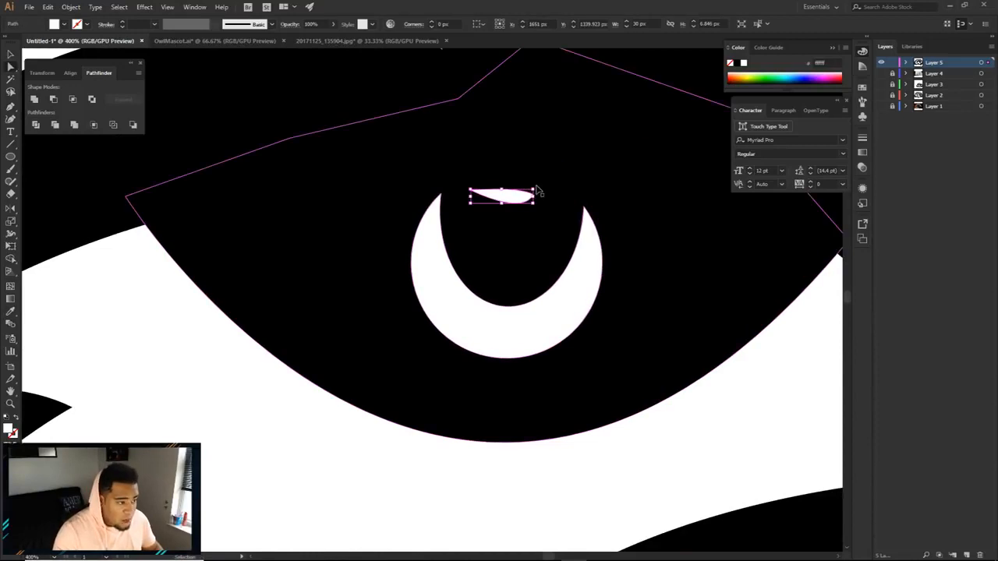
mouse_move(535, 201)
left_mouse_down()
mouse_move(565, 209)
mouse_move(525, 207)
left_mouse_up()
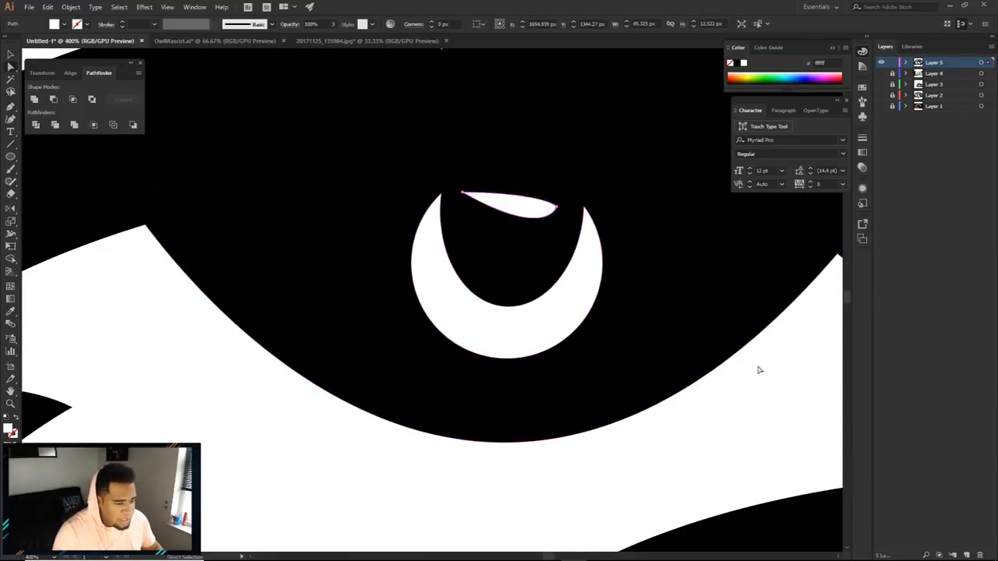
left_click(758, 370)
scroll(758, 370, "down", 6)
left_click_drag(744, 367, 573, 255)
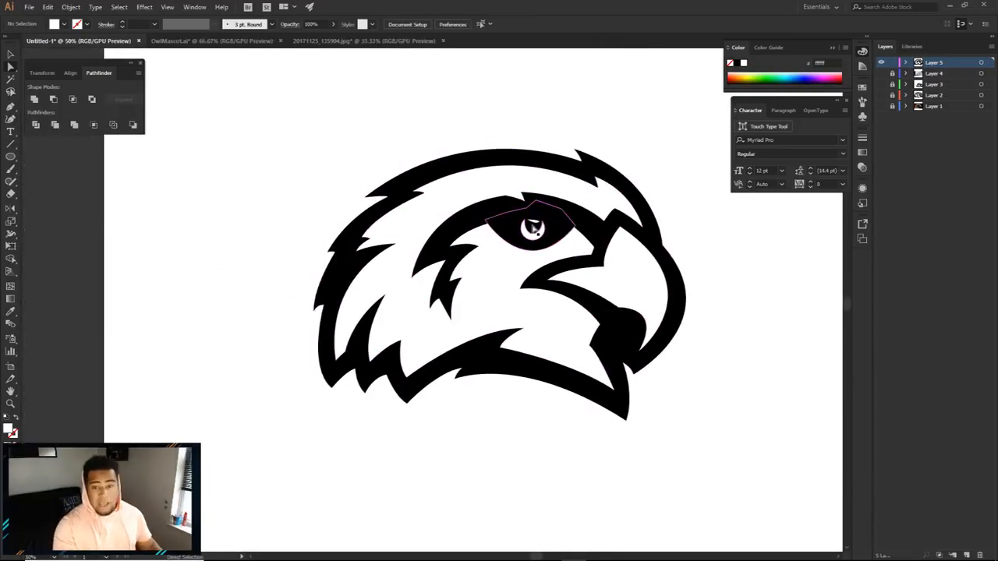
left_click(371, 239)
left_click_drag(388, 196, 377, 195)
left_click(375, 169)
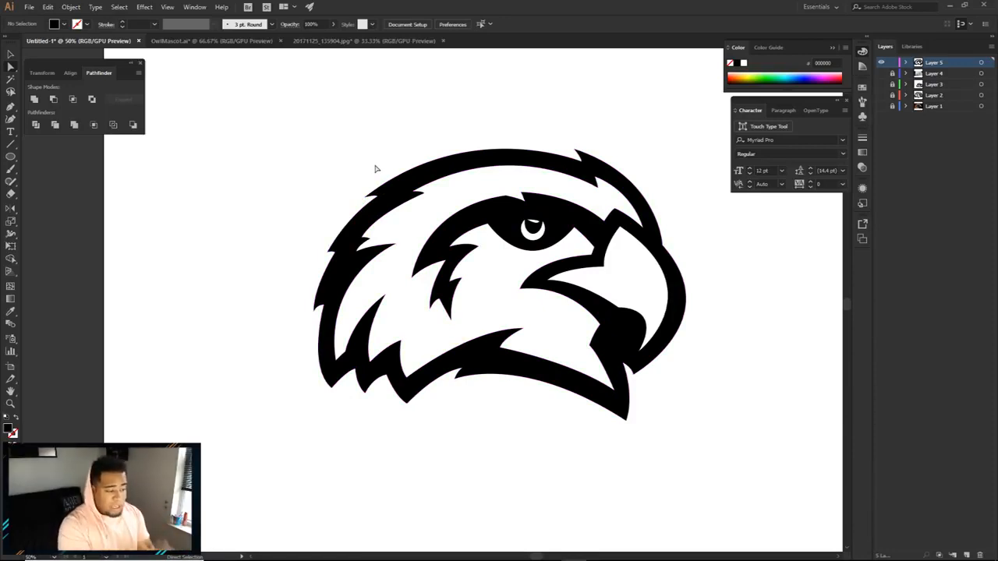
left_click(509, 338)
left_click(524, 329)
left_click_drag(472, 332, 423, 335)
left_click(485, 323)
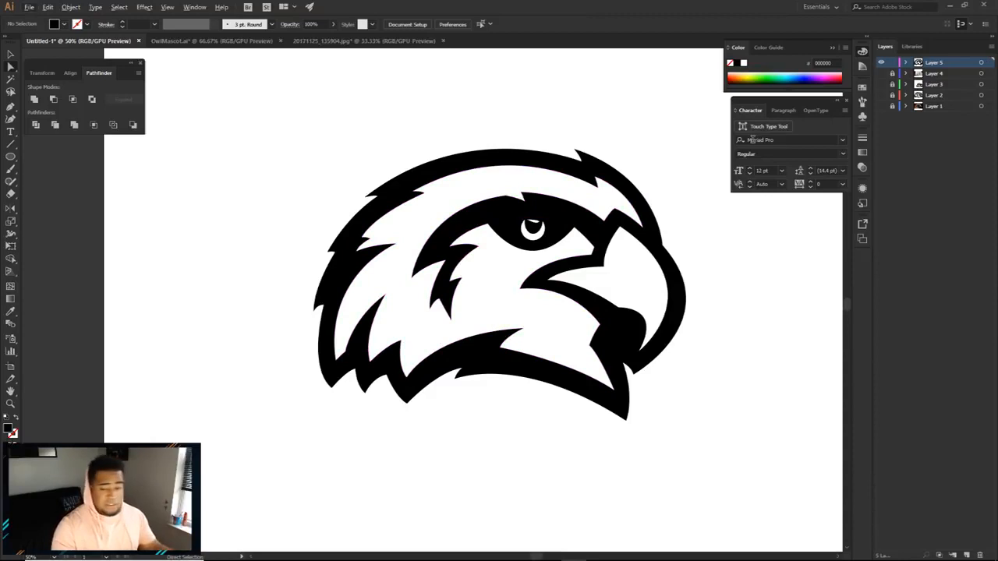
Step: Reshape the upper curve of the feather tip behind the eye by pulling its anchor handle back towards the feather's base
left_click(893, 62)
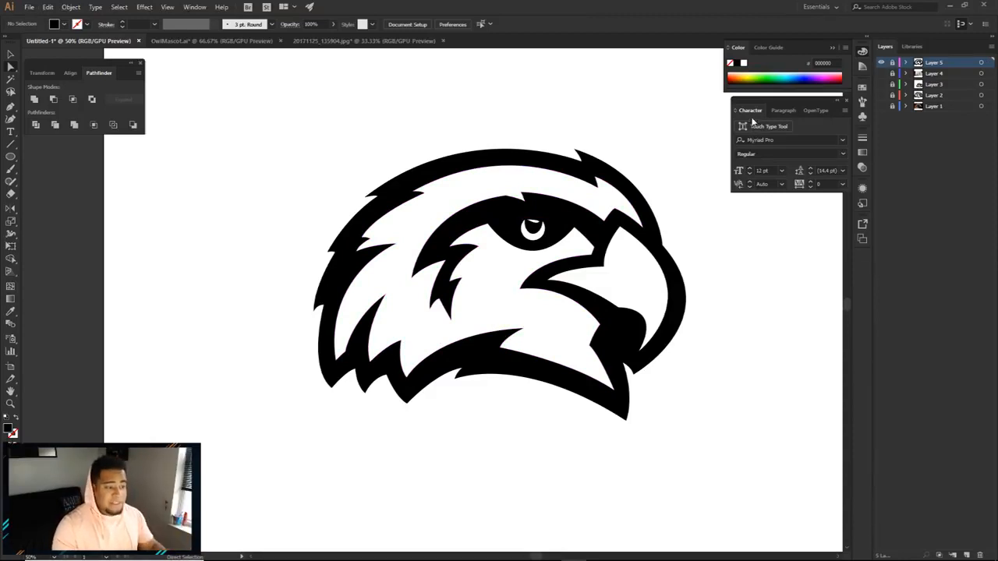
scroll(555, 254, "up", 2)
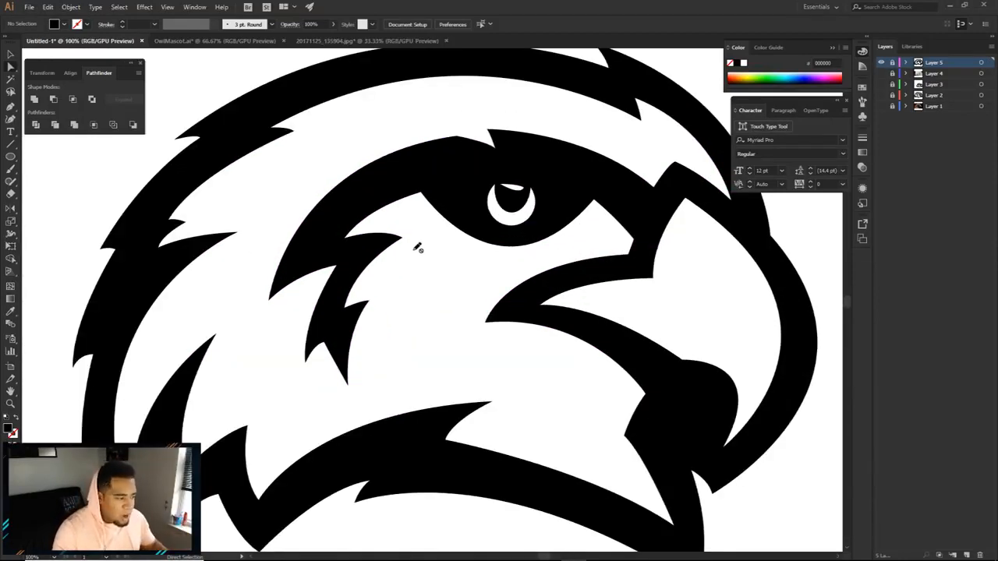
left_click(391, 236)
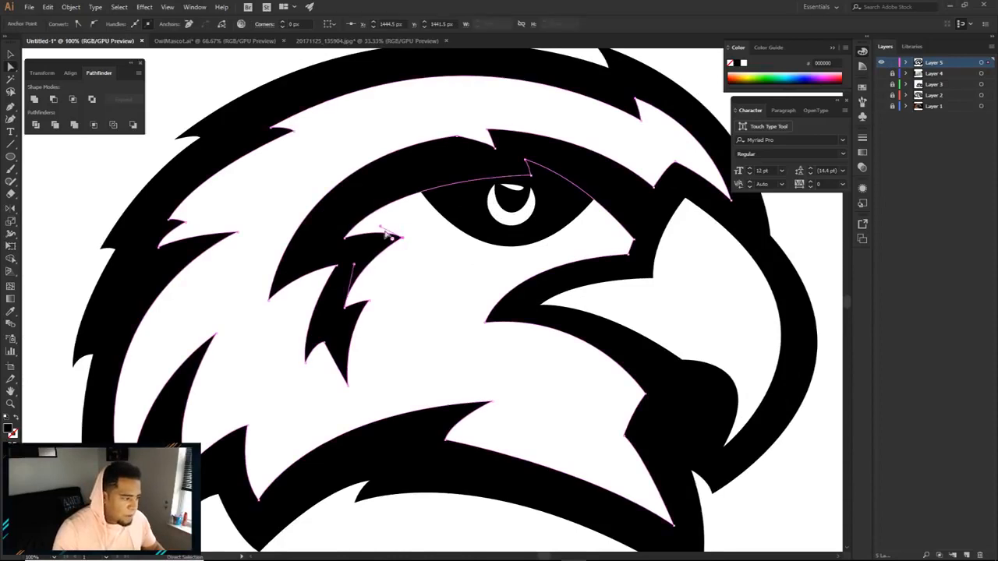
left_click_drag(380, 227, 364, 230)
left_click(441, 256)
scroll(439, 254, "down", 2)
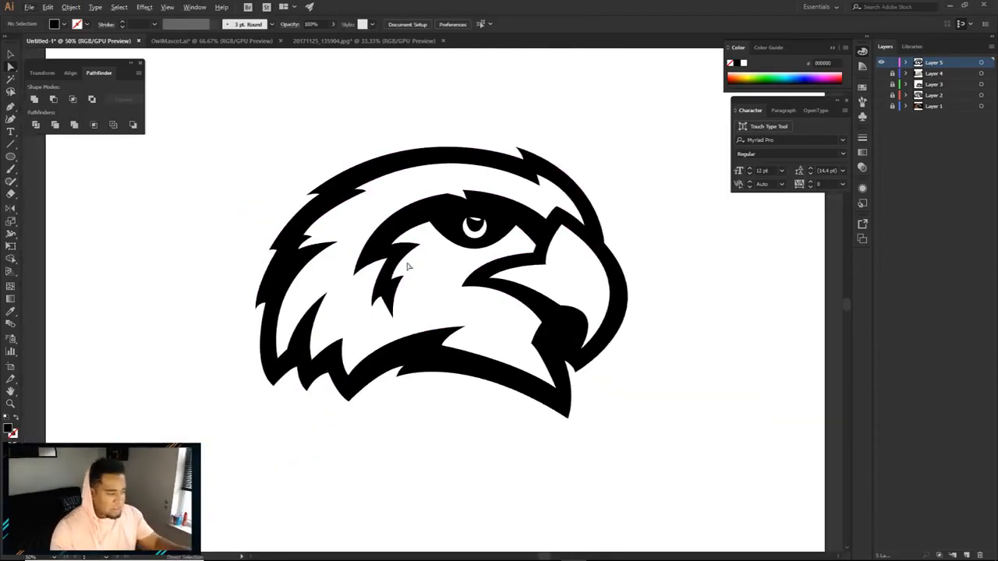
left_click_drag(368, 283, 382, 273)
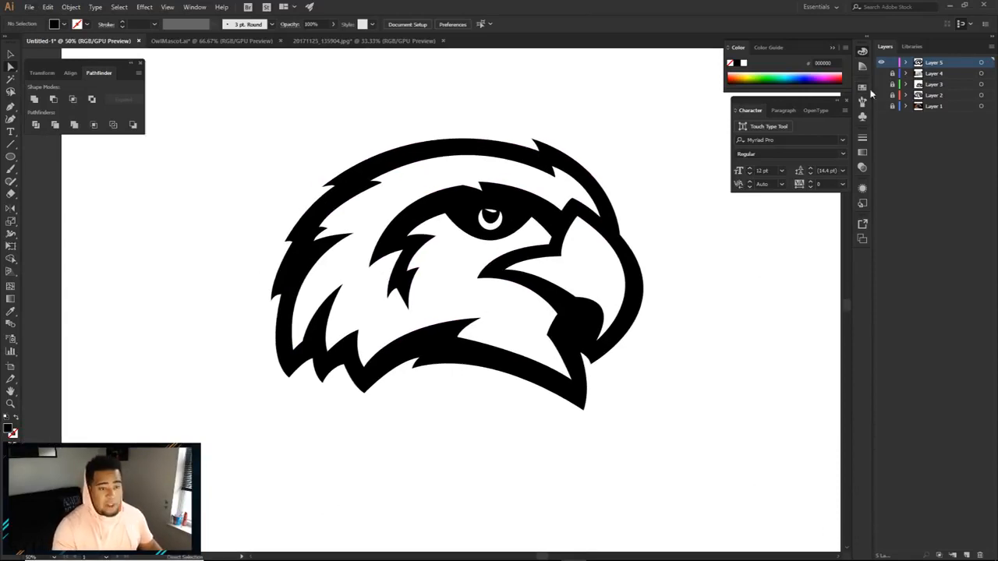
Step: Lock Layer 5 and rename it "Linework"
left_click(892, 63)
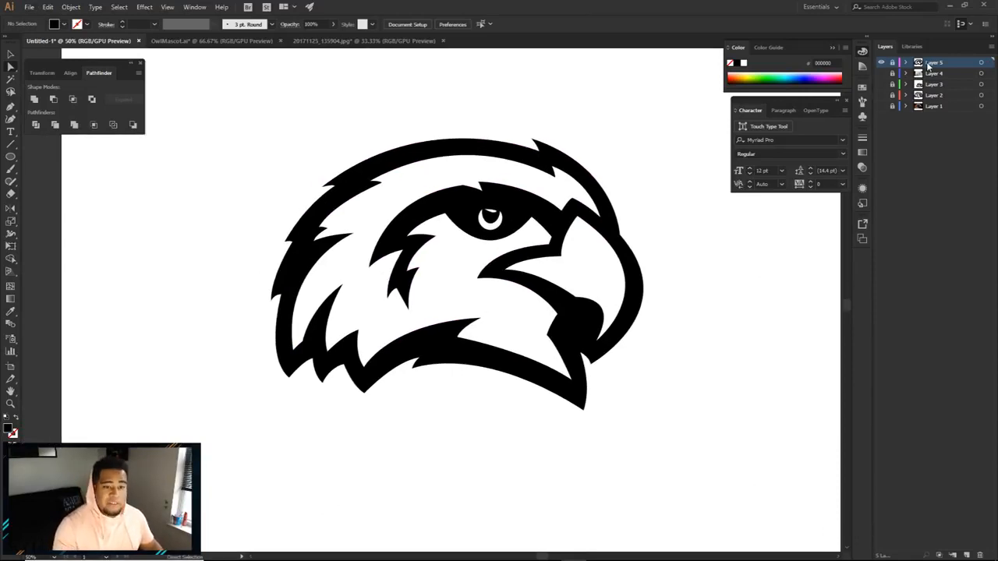
double_click(928, 66)
type("Linewor")
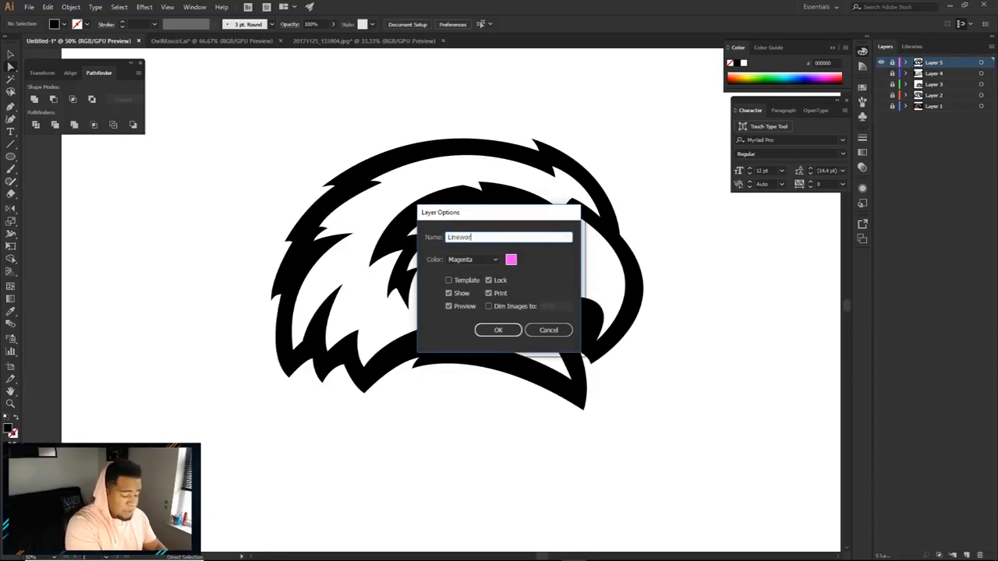
type("k")
key("Return")
Step: Add a new layer directly beneath Linework and briefly show the eagle photo on Layer 1 for reference
left_click(935, 73)
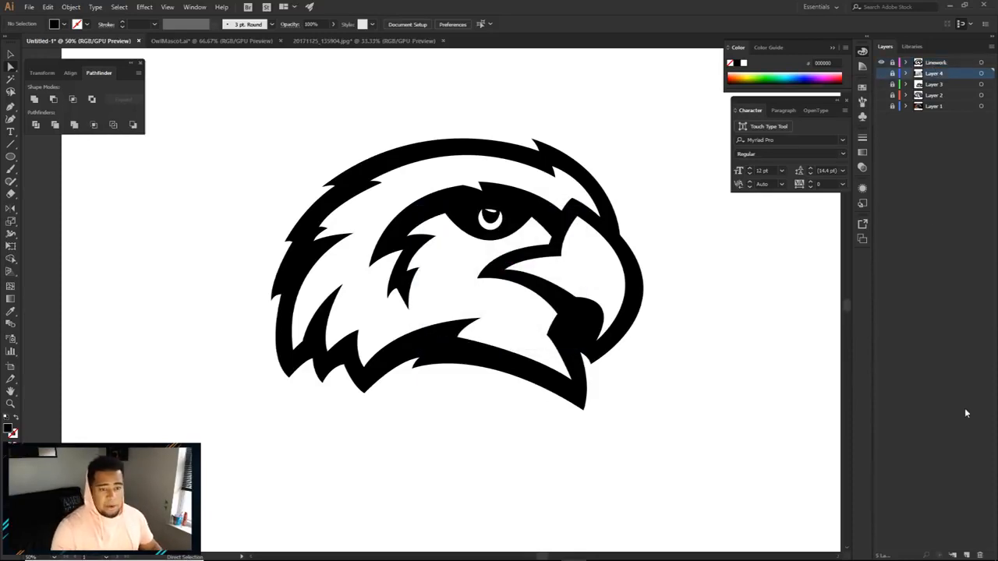
left_click(968, 556)
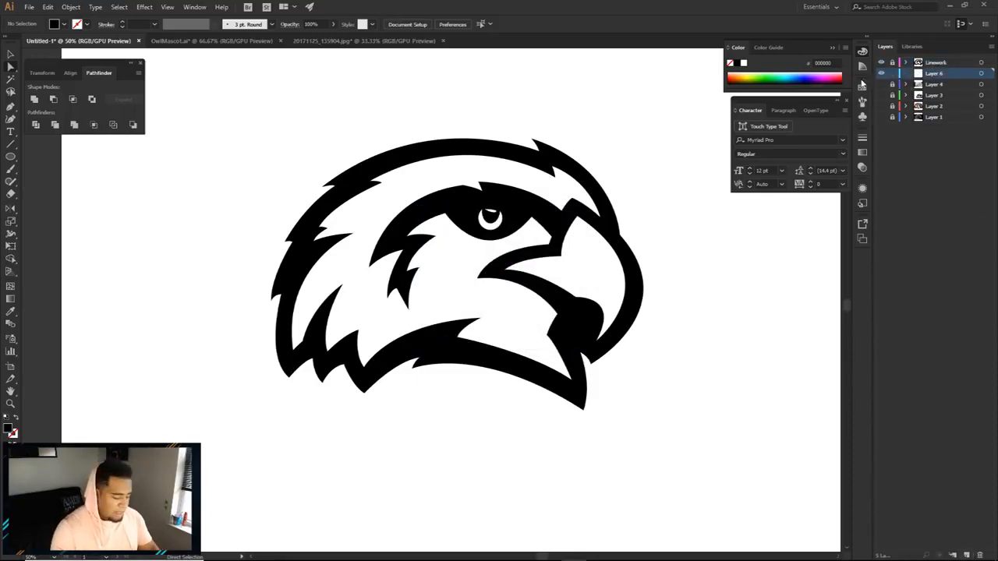
key("p")
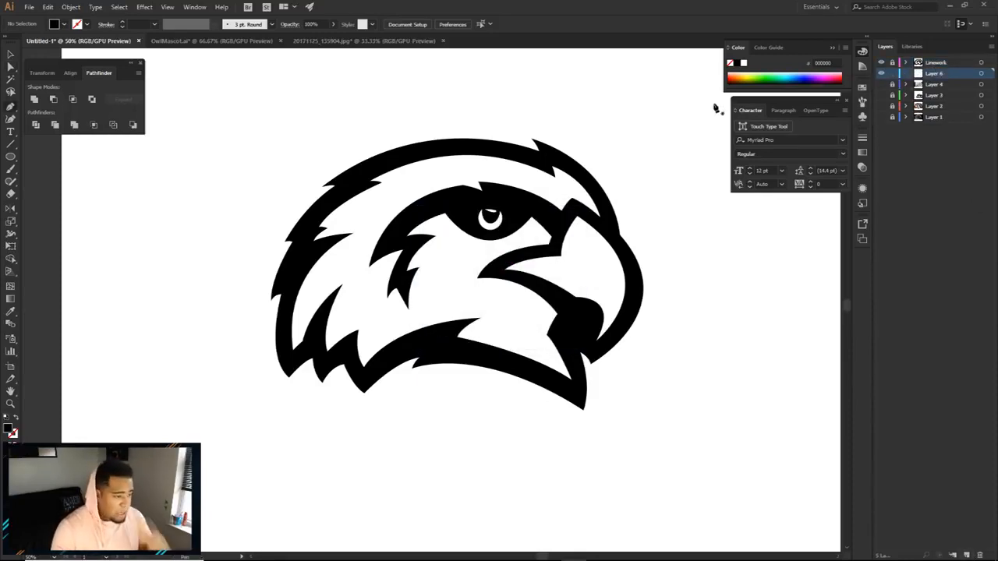
left_click(881, 117)
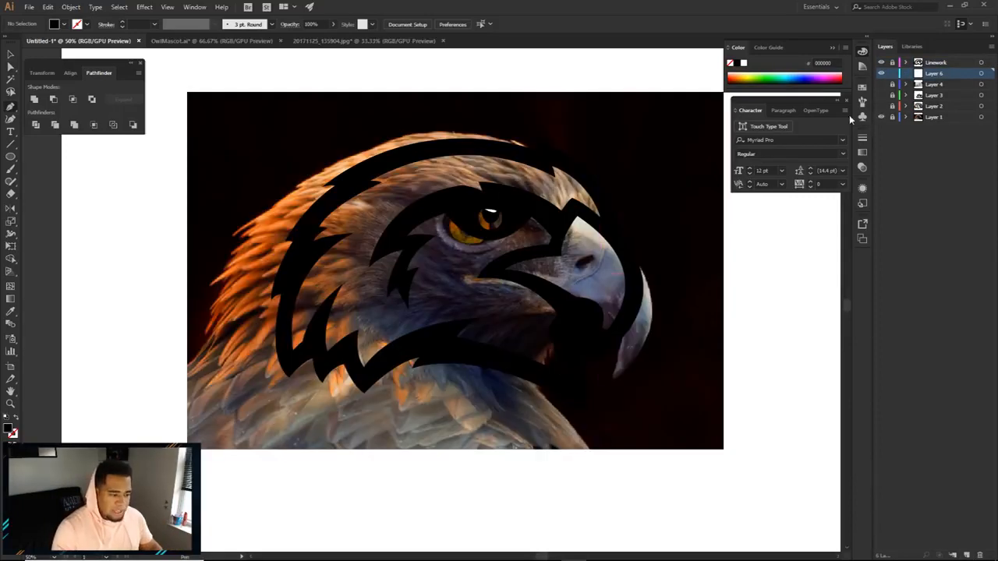
left_click(880, 117)
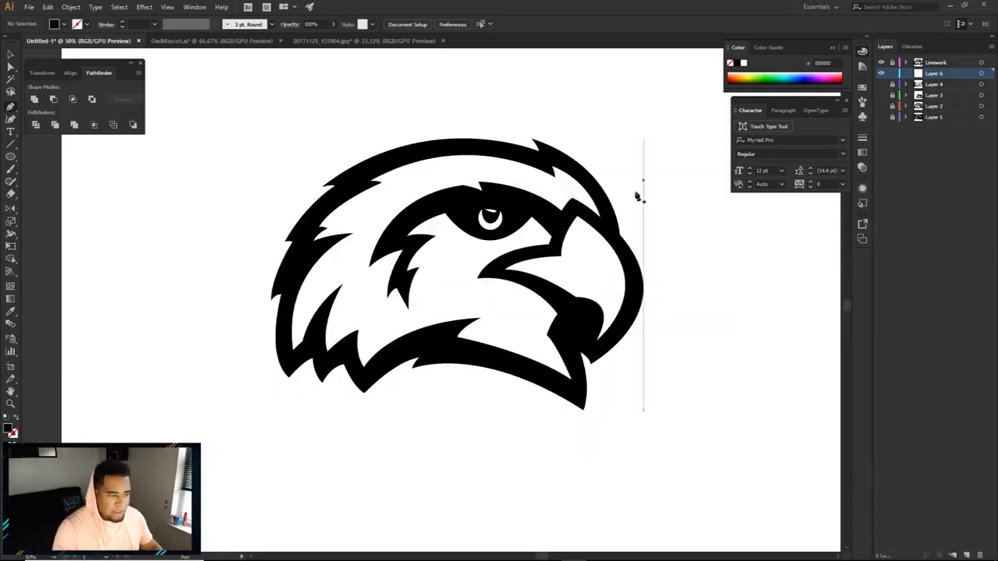
Step: Draw a closed Pen shape for the beak's colour, following the middle of its black outline from brow to hook and mouth corner
left_click(577, 211)
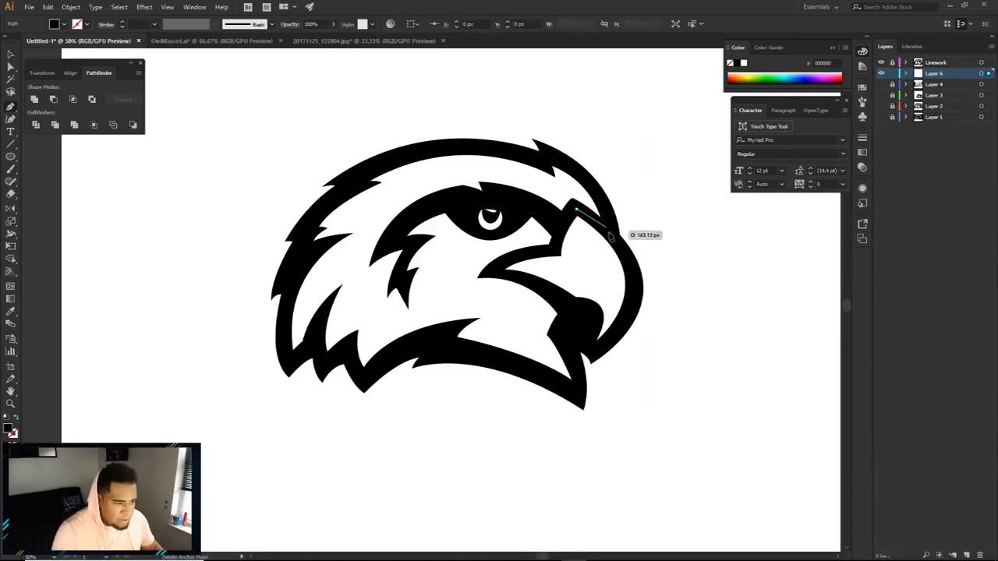
left_click(610, 232)
left_click_drag(629, 270, 629, 315)
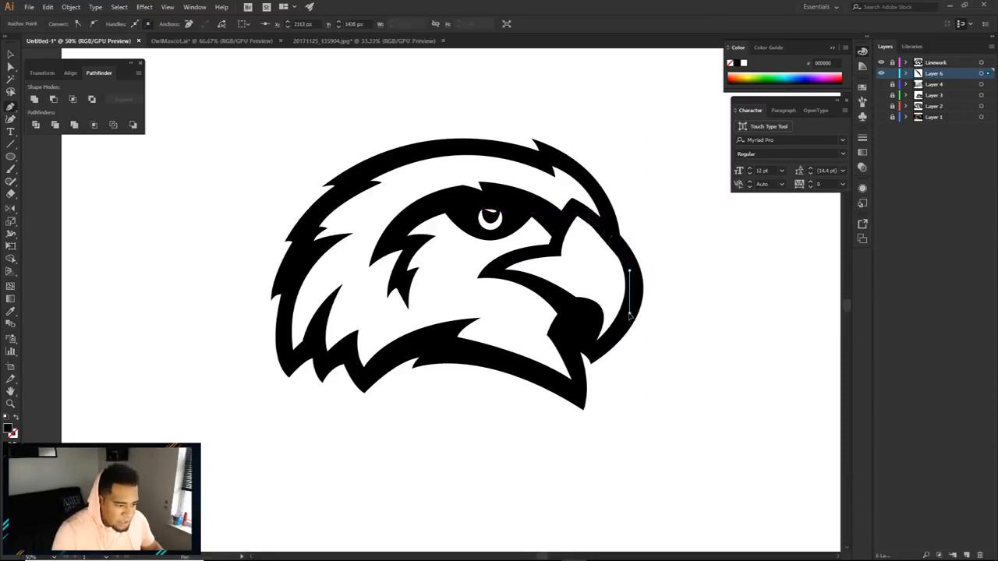
left_click(600, 347)
left_click(587, 348)
left_click(558, 301)
left_click(534, 279)
left_click(523, 278)
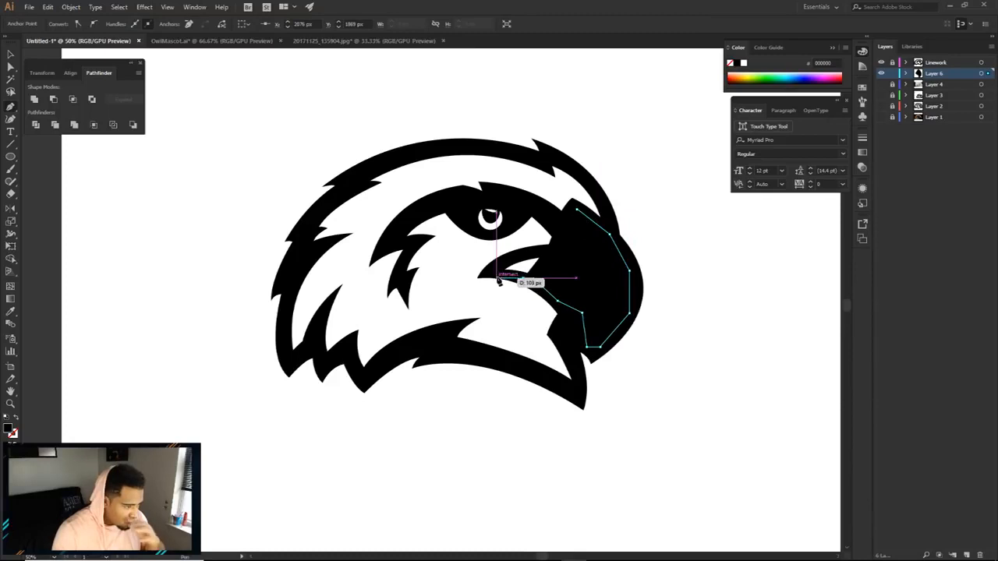
left_click(498, 275)
left_click(513, 255)
left_click(559, 248)
left_click_drag(560, 248, 555, 248)
left_click(559, 229)
left_click(571, 206)
left_click(574, 207)
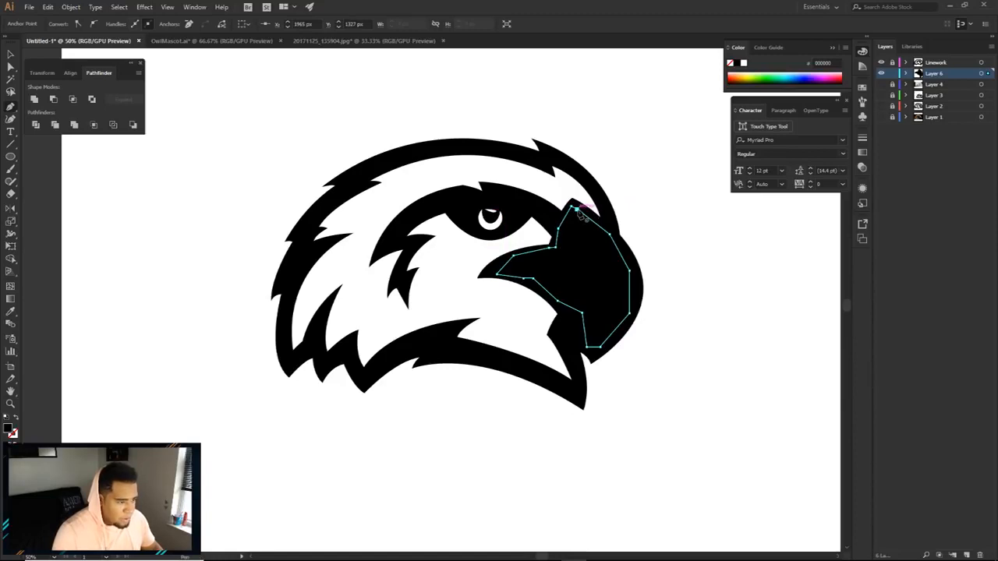
Step: Fill the beak shape with olive gold 827b37 and deselect it
double_click(9, 429)
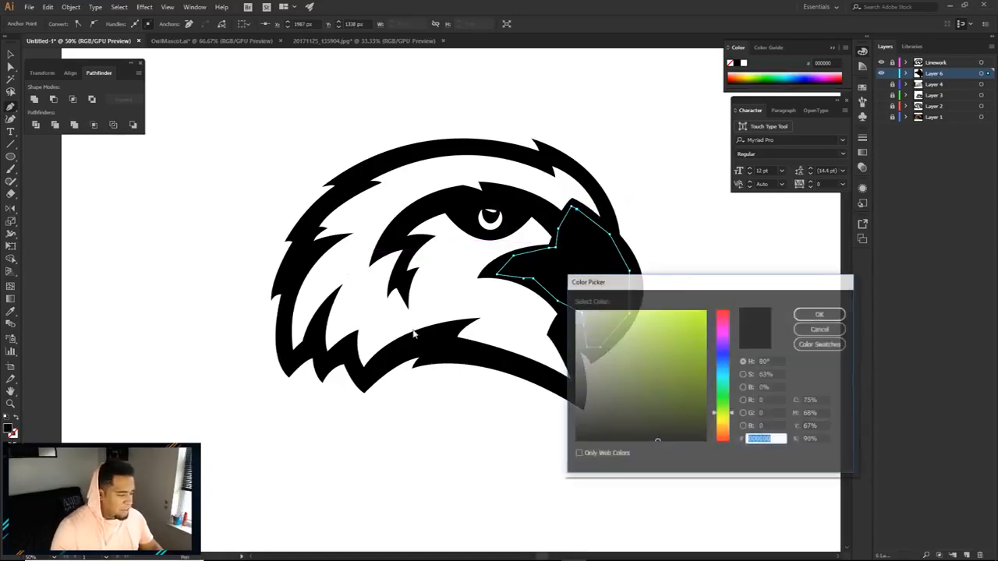
left_click_drag(647, 332, 665, 376)
left_click_drag(721, 422, 720, 425)
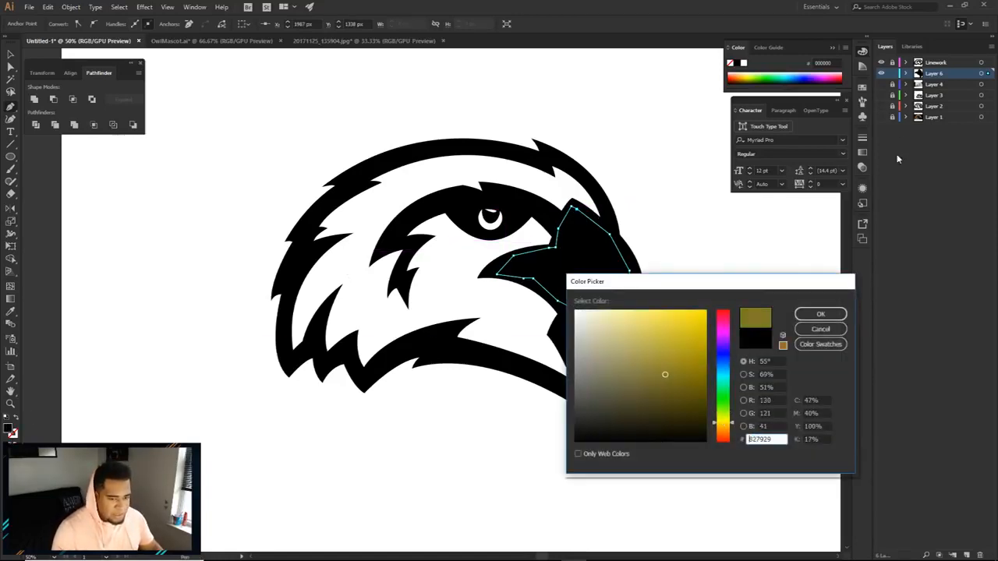
left_click_drag(670, 386, 659, 385)
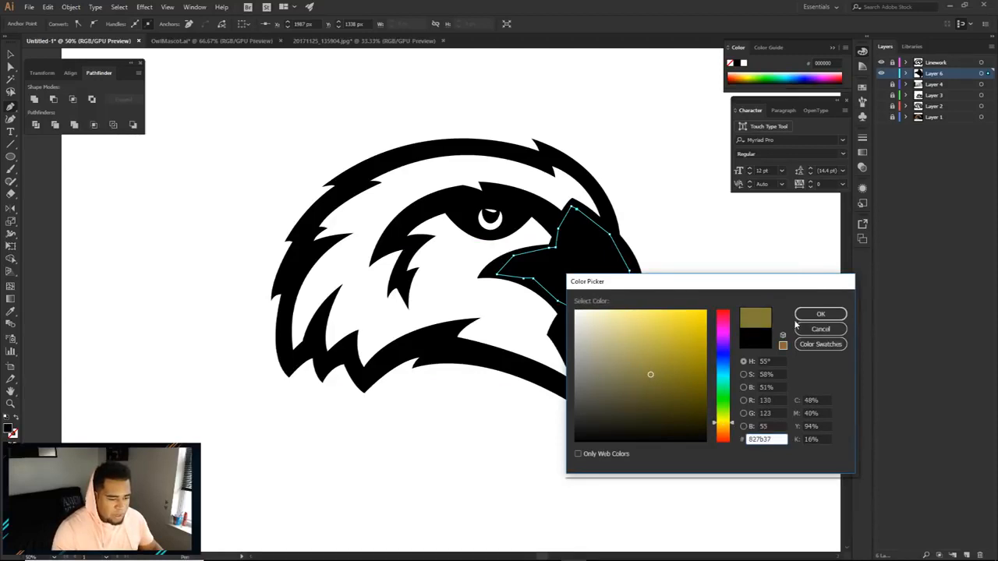
left_click(820, 313)
left_click(745, 296)
left_click_drag(724, 323, 733, 290)
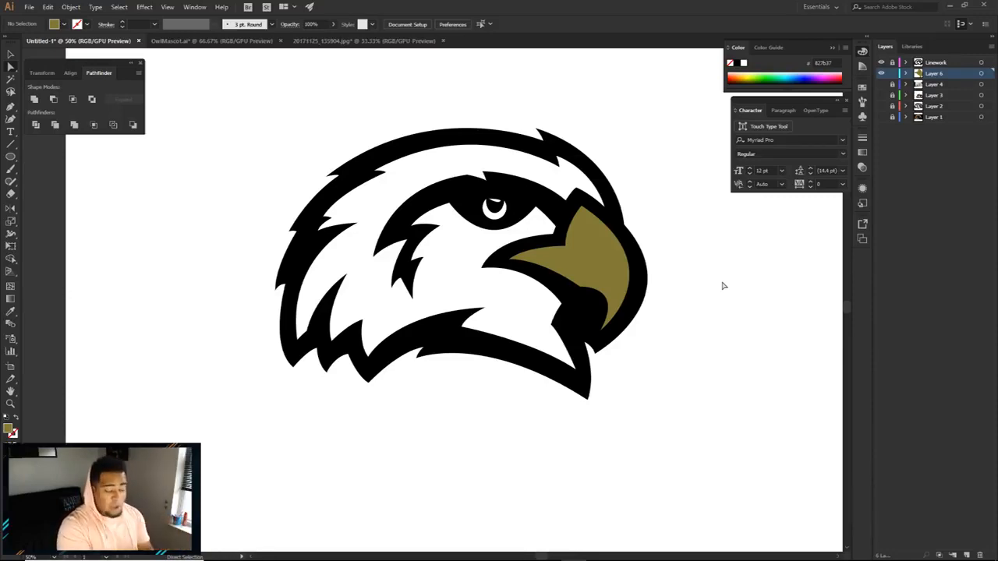
Step: Add a new layer above the beak layer and start a Pen outline from the beak's upper edge back along the crown
left_click(964, 555)
key("p")
left_click(612, 212)
left_click(595, 174)
left_click(569, 155)
left_click(538, 146)
left_click(403, 148)
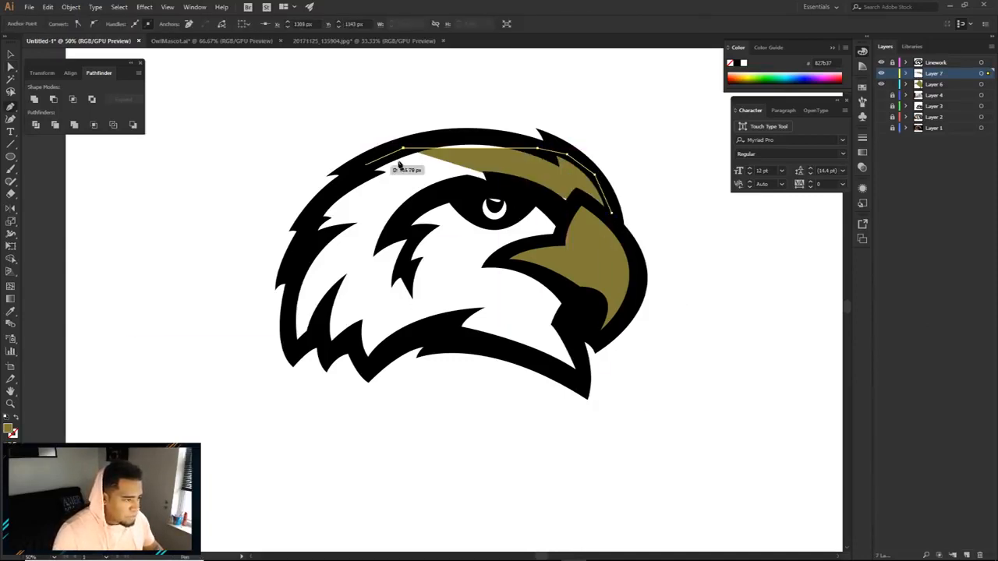
left_click(365, 161)
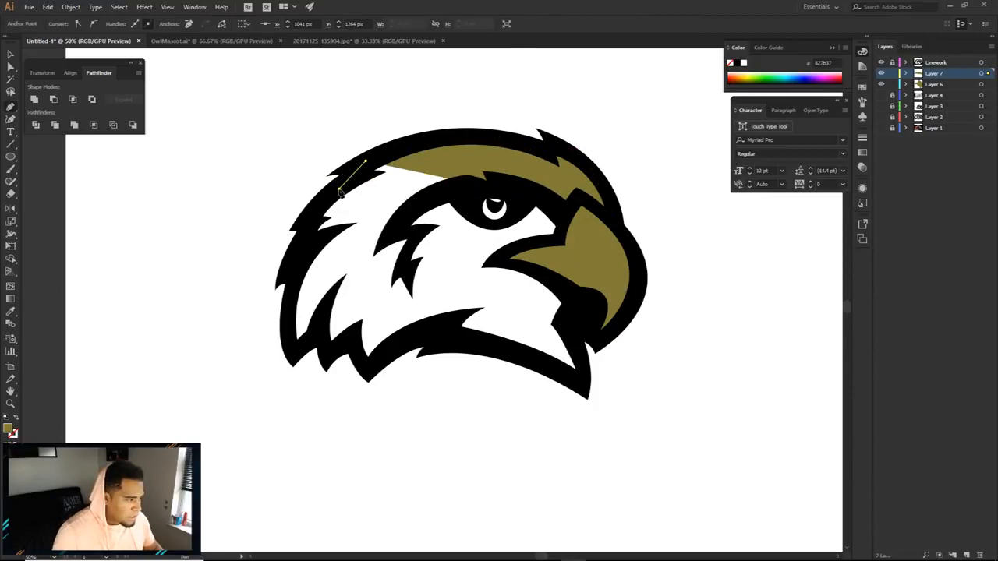
Step: Continue the head fill outline down the back of the head and along the jagged neck feathers, staying inside the black linework
left_click(340, 190)
left_click(317, 214)
left_click(309, 237)
left_click(303, 264)
left_click(292, 287)
left_click(285, 336)
left_click(289, 341)
left_click(304, 346)
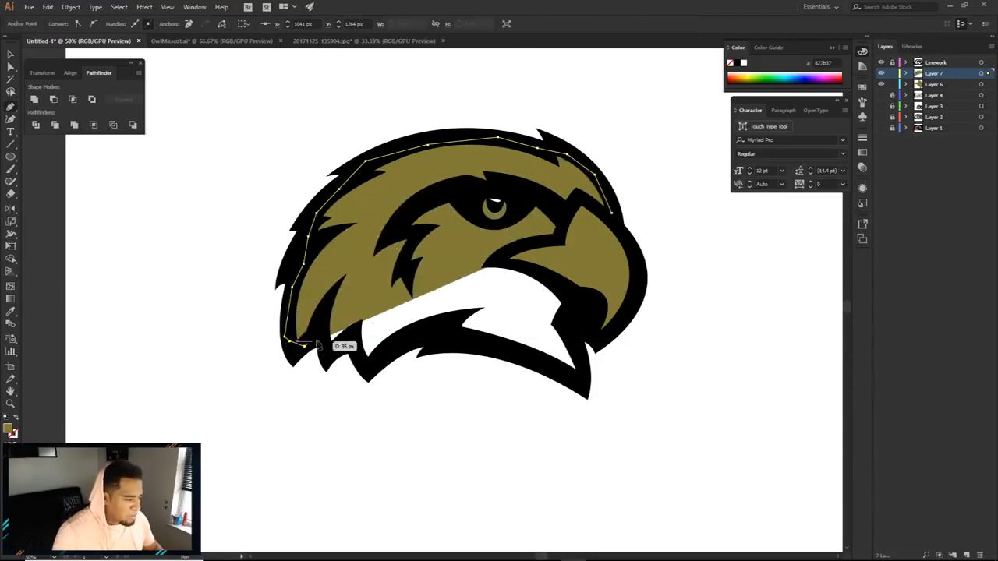
left_click(318, 340)
left_click(331, 349)
left_click(345, 340)
left_click(364, 356)
left_click(382, 362)
left_click(398, 340)
left_click(422, 338)
left_click(461, 346)
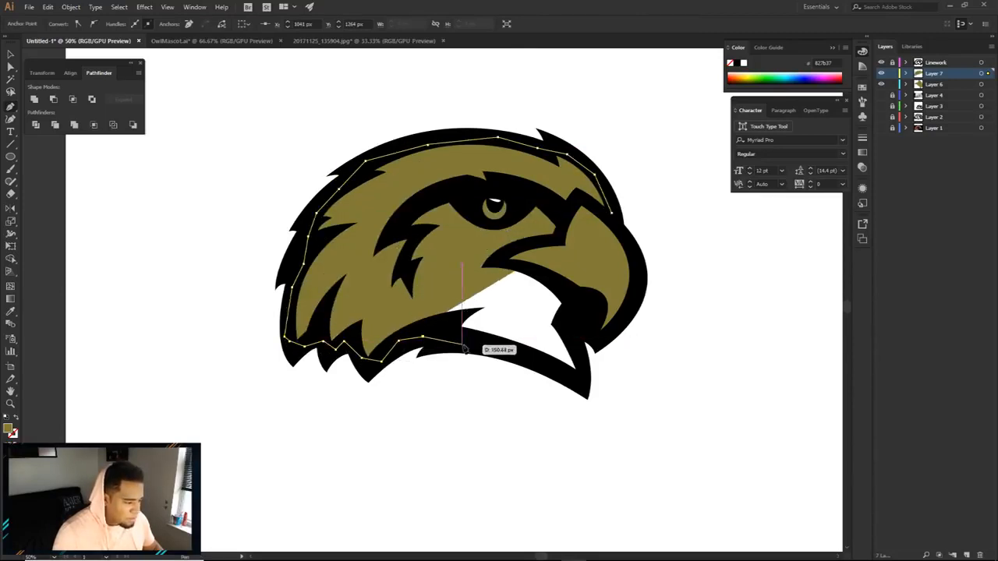
Step: Complete the head fill outline around the throat point, up the jaw and behind the beak, closing it at the starting anchor
left_click(582, 379)
left_click(579, 354)
left_click(567, 319)
left_click(570, 298)
left_click(548, 280)
left_click(530, 270)
left_click(492, 264)
left_click(518, 246)
left_click(542, 241)
left_click(559, 241)
left_click(565, 213)
left_click(574, 199)
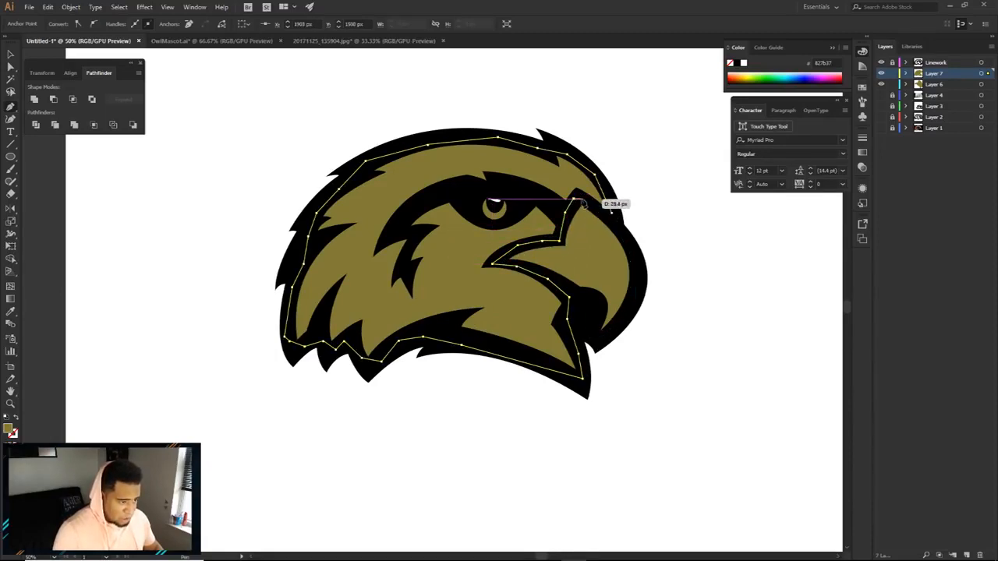
left_click(611, 212)
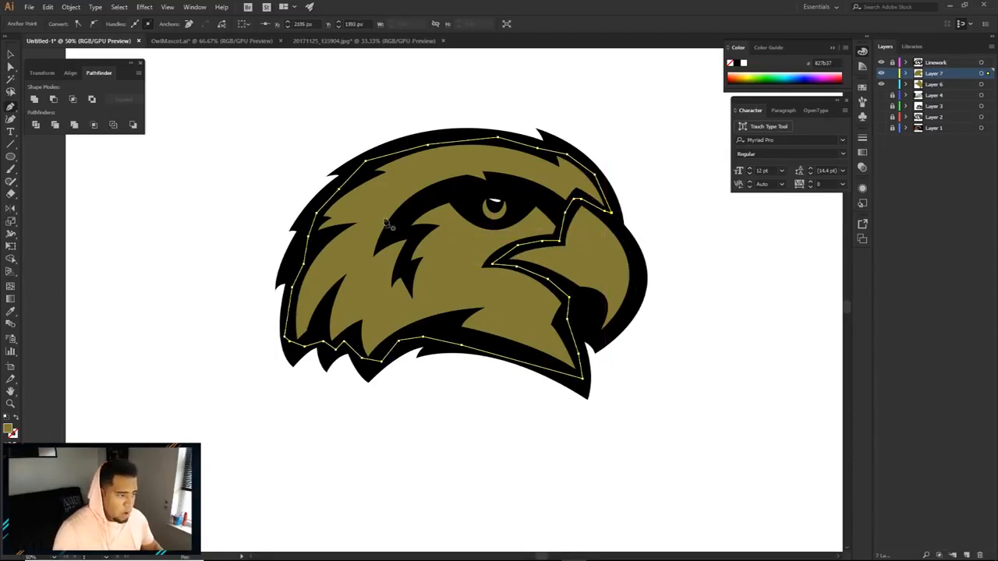
Step: Check the head shape against the reference photo, fill it with orange-brown af643a and deselect it
left_click(882, 128)
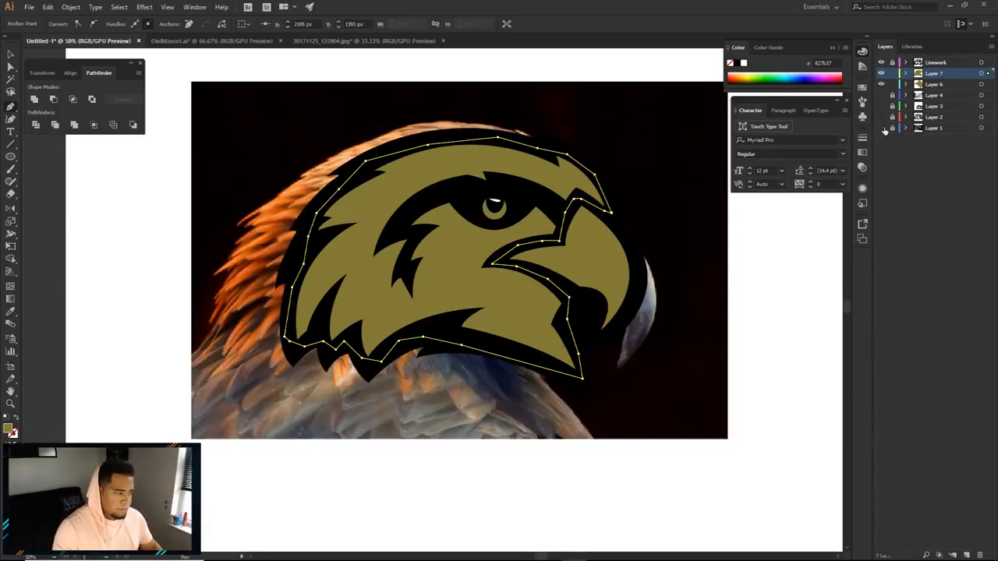
left_click(882, 128)
key("a")
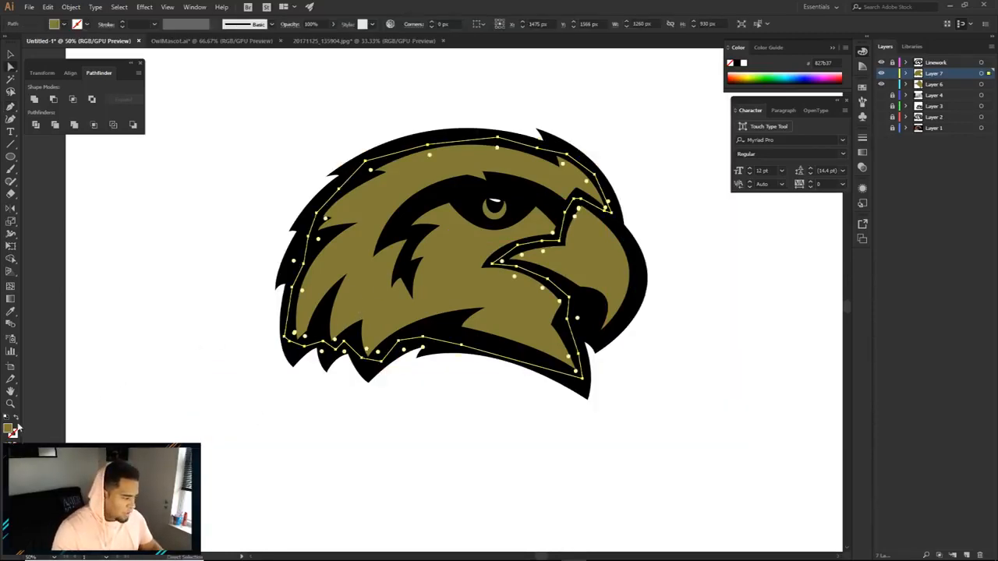
double_click(8, 430)
left_click_drag(722, 425, 722, 434)
left_click_drag(682, 366, 664, 351)
left_click(821, 313)
left_click(735, 316)
key("ctrl+equal")
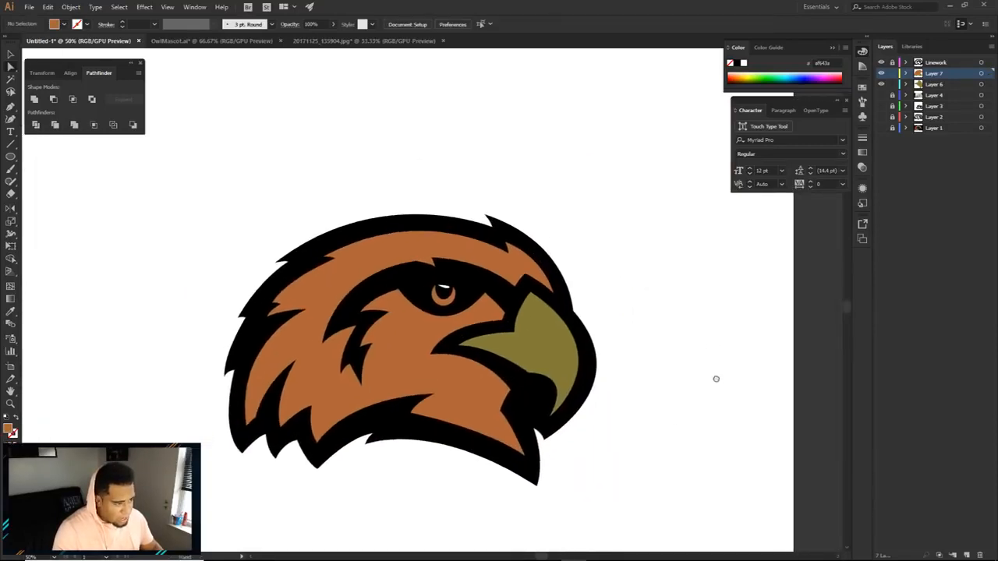
Step: Unlock and show the reference photo layer, move the photo to the left beside the eagle head, and relock the layer
scroll(507, 276, "up", 3)
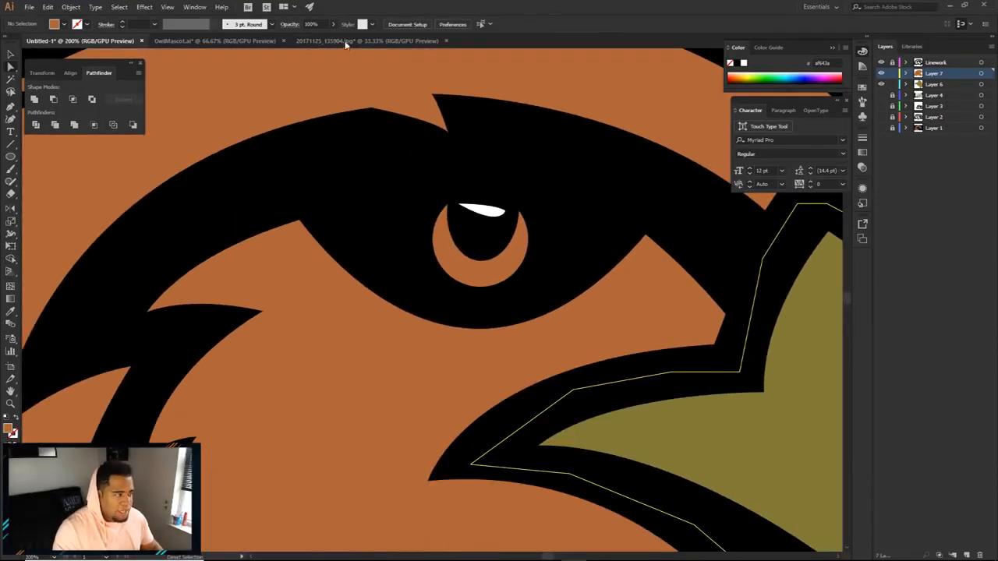
left_click(882, 129)
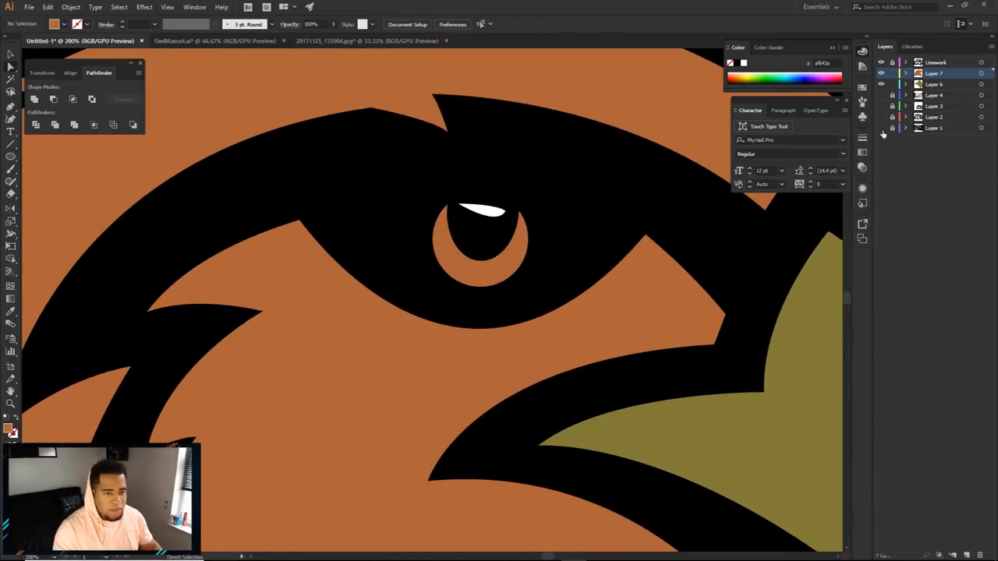
scroll(688, 254, "down", 4)
left_click(896, 129)
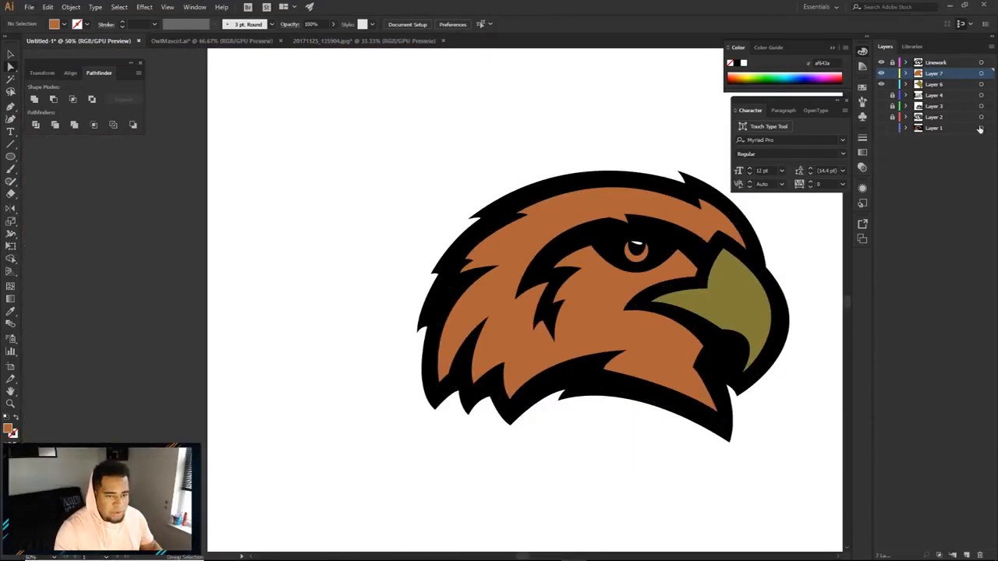
left_click(881, 128)
left_click_drag(703, 165, 300, 165)
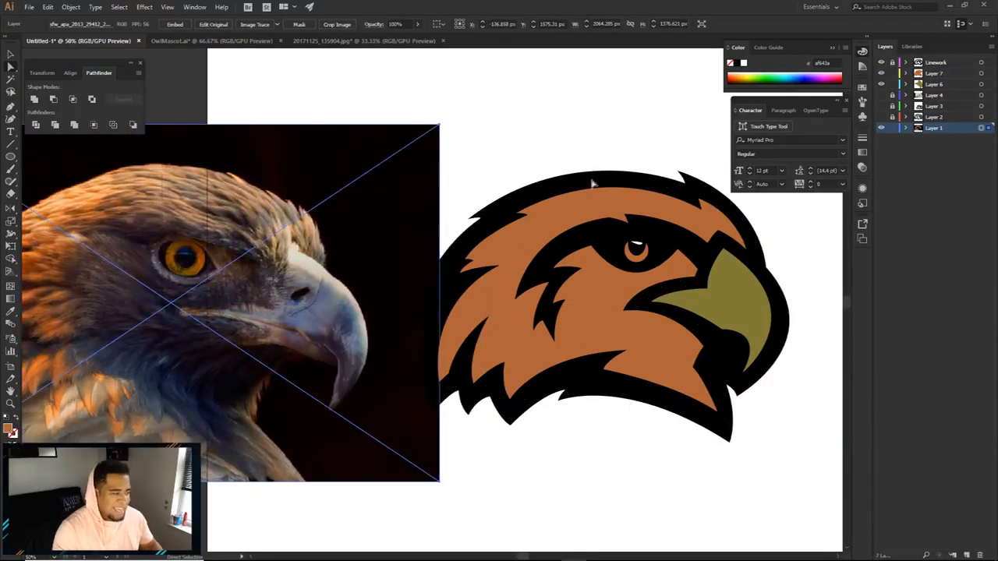
left_click(892, 128)
left_click(940, 73)
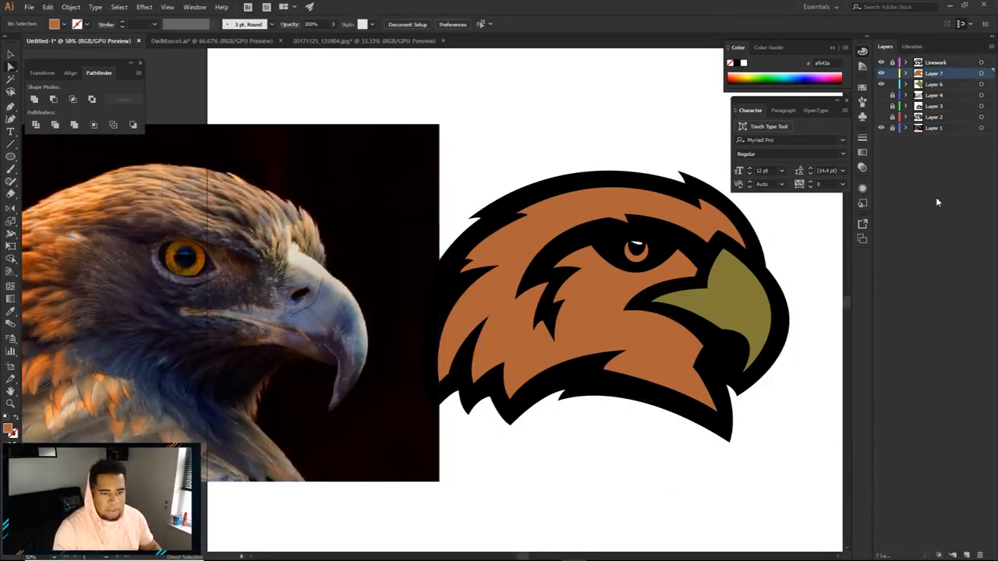
Step: Add a new layer above the head fill and start a Pen outline around the lower half of the iris, within the black linework
left_click(967, 555)
key("p")
scroll(647, 249, "up", 4)
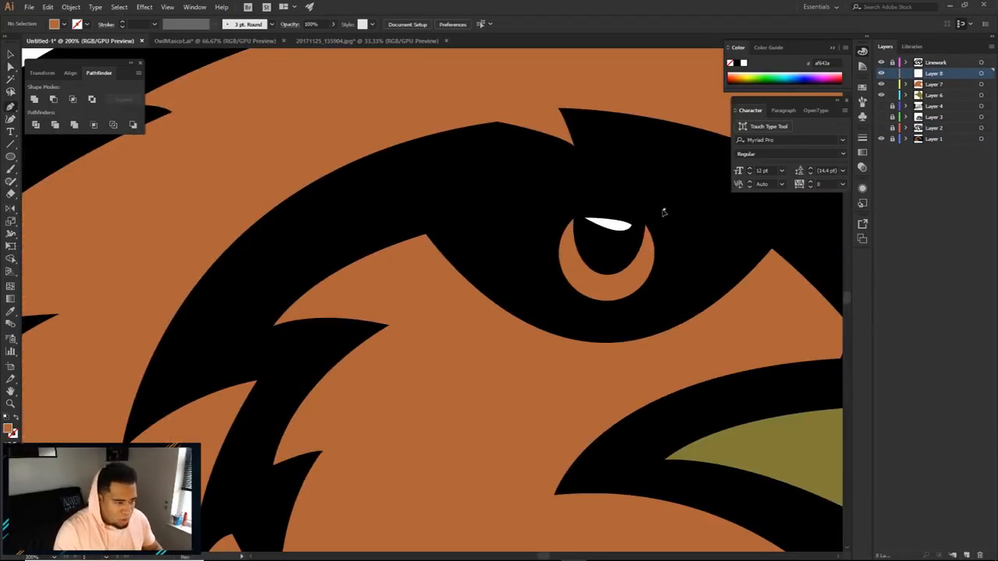
left_click(664, 210)
left_click(679, 261)
left_click_drag(612, 317, 576, 322)
left_click_drag(550, 301, 536, 266)
left_click(539, 245)
Step: Continue the iris outline over the black above the eye and through the pupil, closing it at the starting anchor
left_click(553, 213)
left_click(568, 206)
left_click(578, 211)
left_click(587, 239)
left_click(612, 252)
left_click(644, 215)
left_click(664, 210)
Step: Fill the iris shape with golden yellow d1b43d and deselect it
scroll(520, 255, "down", 3)
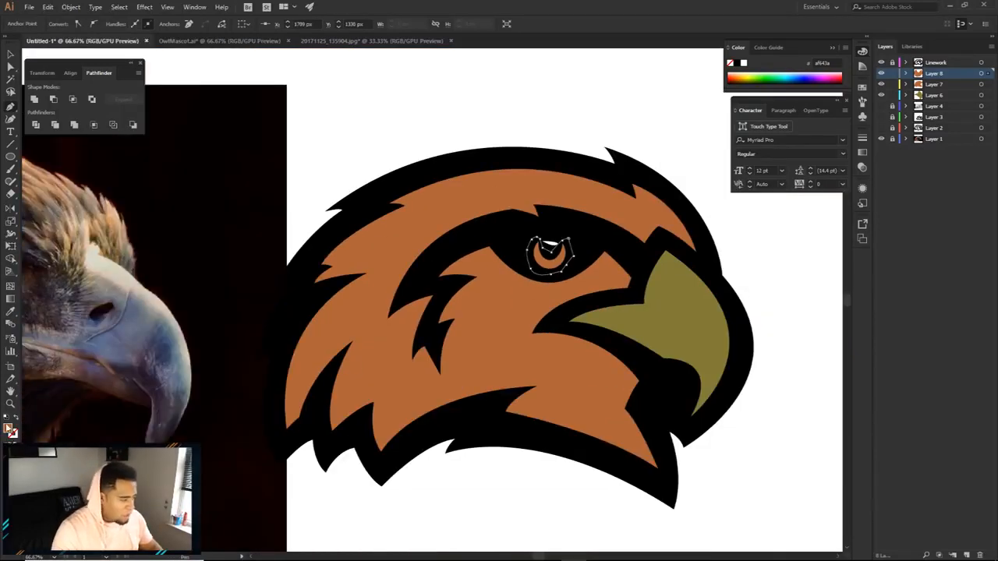
double_click(9, 428)
left_click_drag(722, 434, 723, 424)
left_click(669, 333)
left_click(808, 314)
key("a")
left_click(747, 312)
Step: Unlock the reference photo layer and move the photo farther left, completely off the artboard
scroll(750, 312, "down", 2)
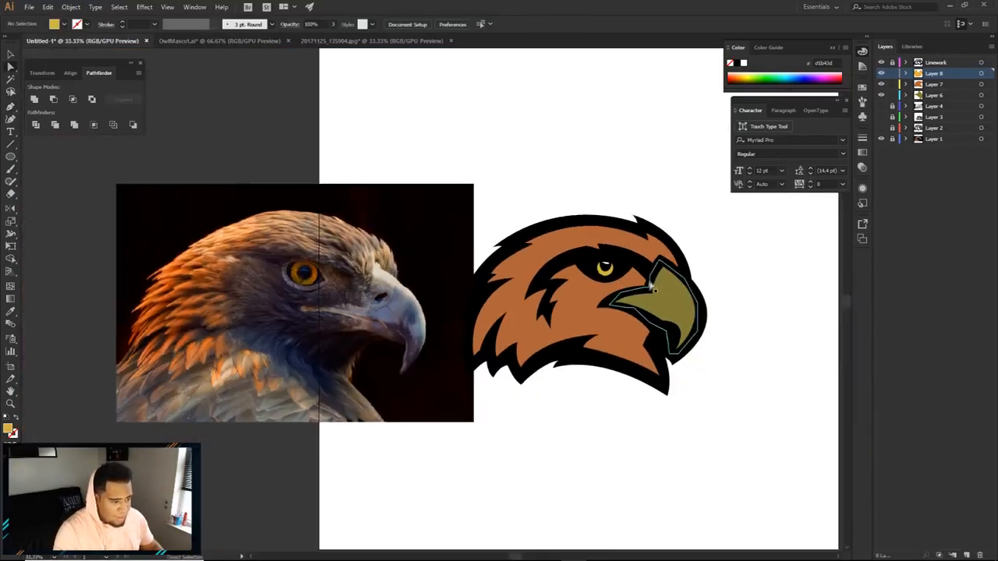
left_click(892, 139)
left_click_drag(370, 304, 187, 303)
left_click_drag(255, 316, 262, 313)
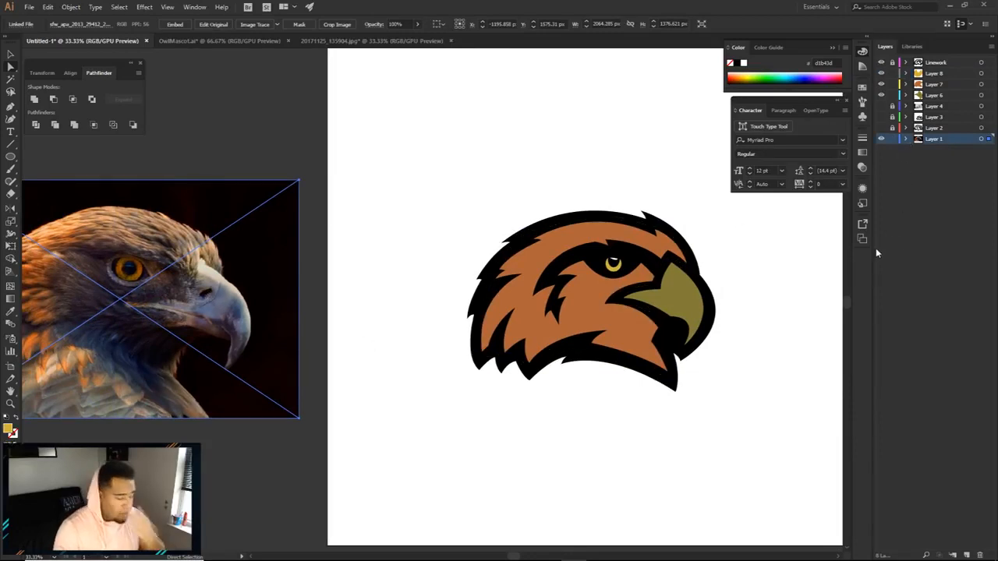
Step: Add a new layer above Linework, then show and unlock the pencil sketch Layer 4 and move it to the top of the stack
left_click(938, 63)
left_click(967, 555)
key("p")
scroll(684, 263, "up", 3)
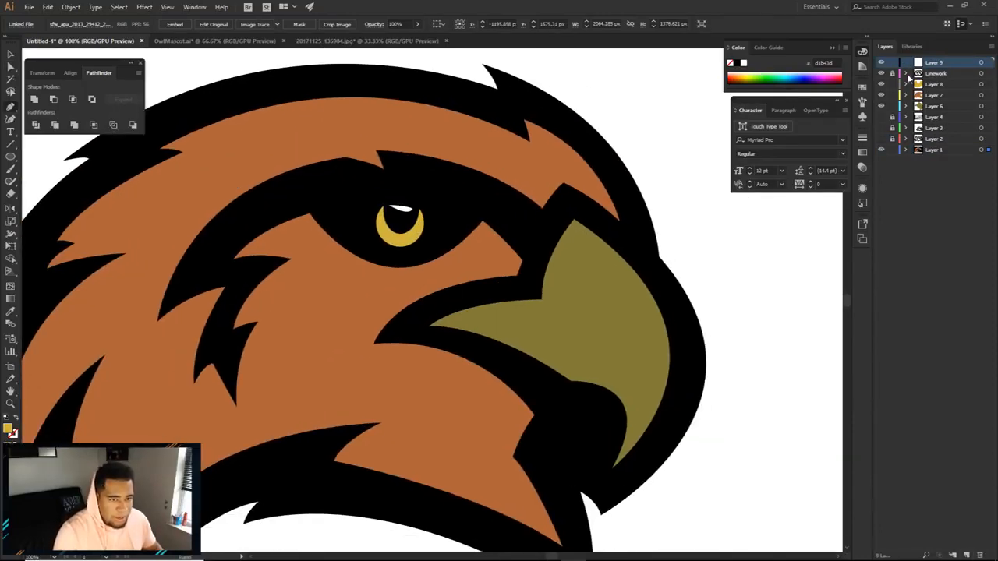
left_click(881, 117)
left_click(891, 117)
mouse_move(932, 117)
left_mouse_down()
mouse_move(934, 60)
mouse_move(921, 62)
left_mouse_up()
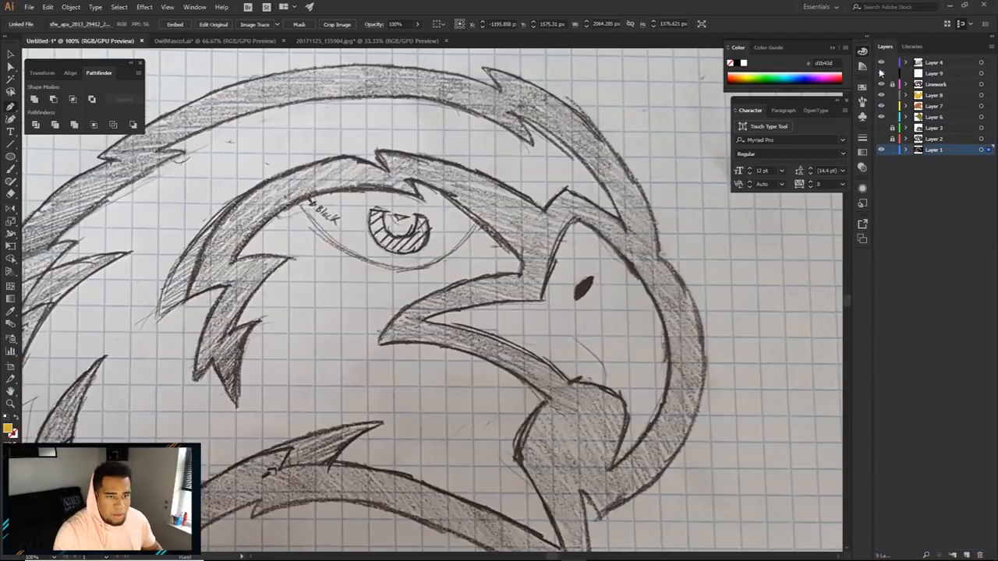
Step: Trace the nostril on the sketched beak with a closed, curved Pen shape and fill it black 000000
scroll(593, 279, "up", 4)
left_click(593, 281)
left_click_drag(521, 322, 511, 341)
left_click_drag(521, 383, 538, 379)
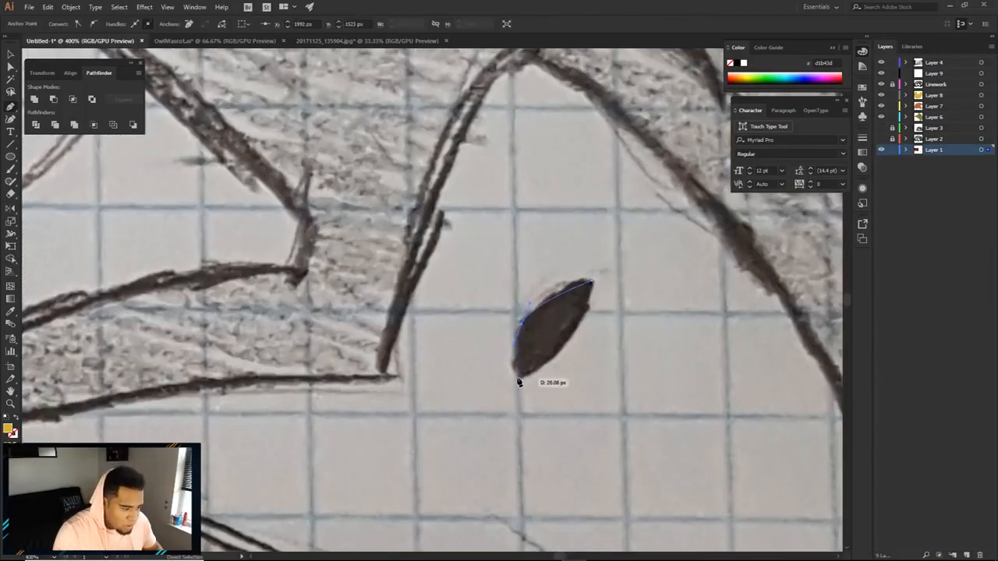
left_click(592, 282)
left_click_drag(590, 249, 601, 219)
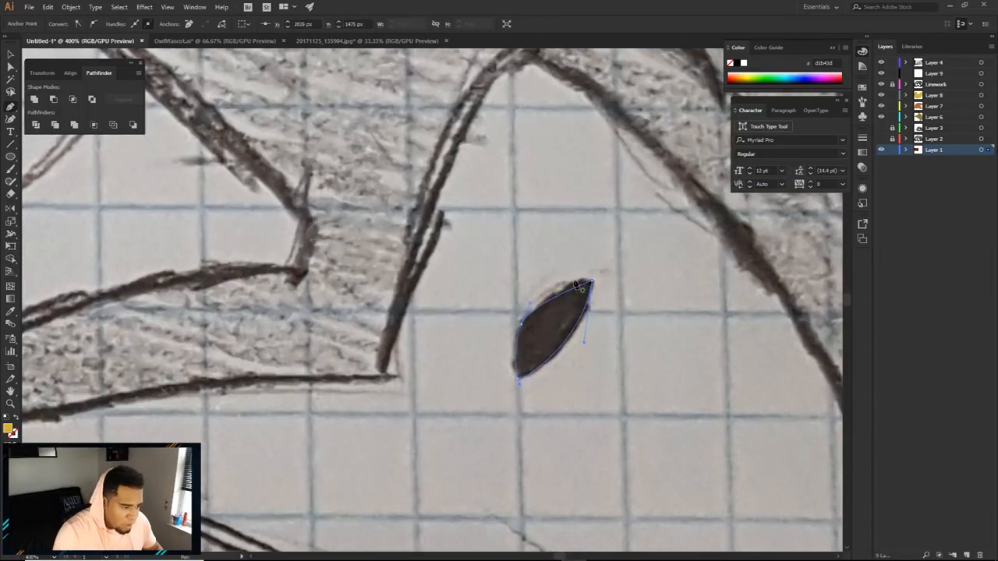
double_click(8, 429)
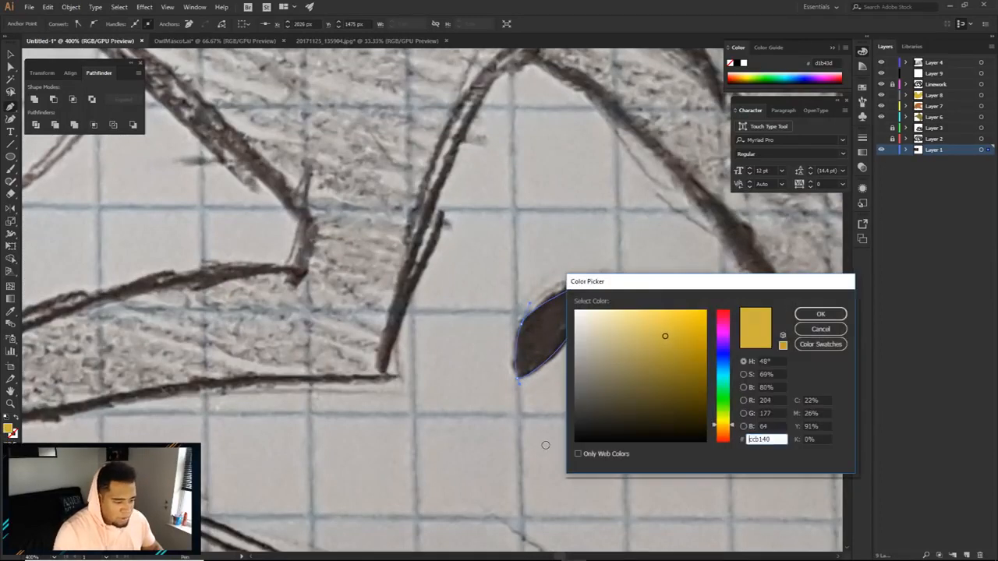
left_click_drag(574, 469, 560, 455)
left_click(820, 314)
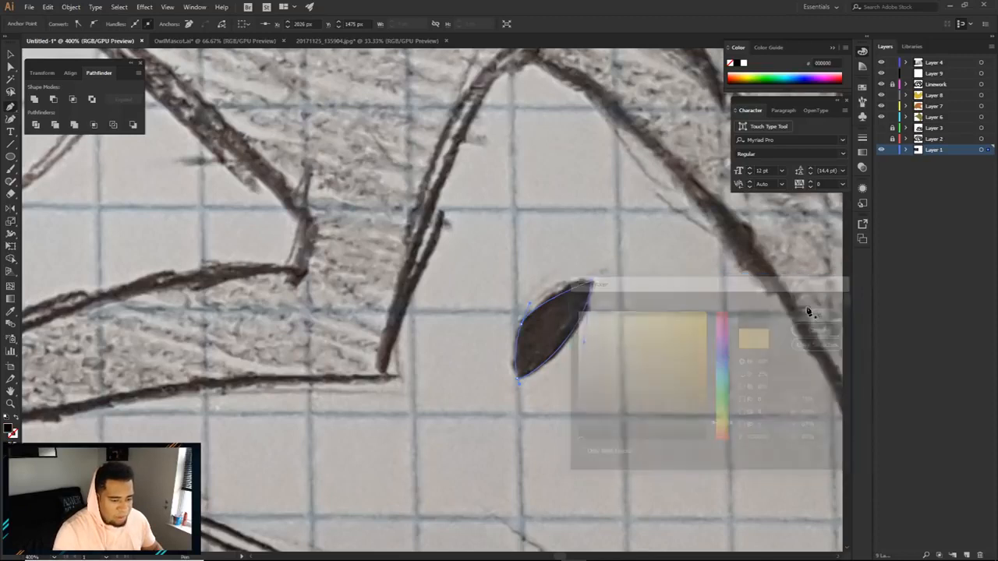
Step: Move the nostril path from Layer 1 into Layer 9, above the linework
scroll(820, 312, "down", 3)
left_click(906, 150)
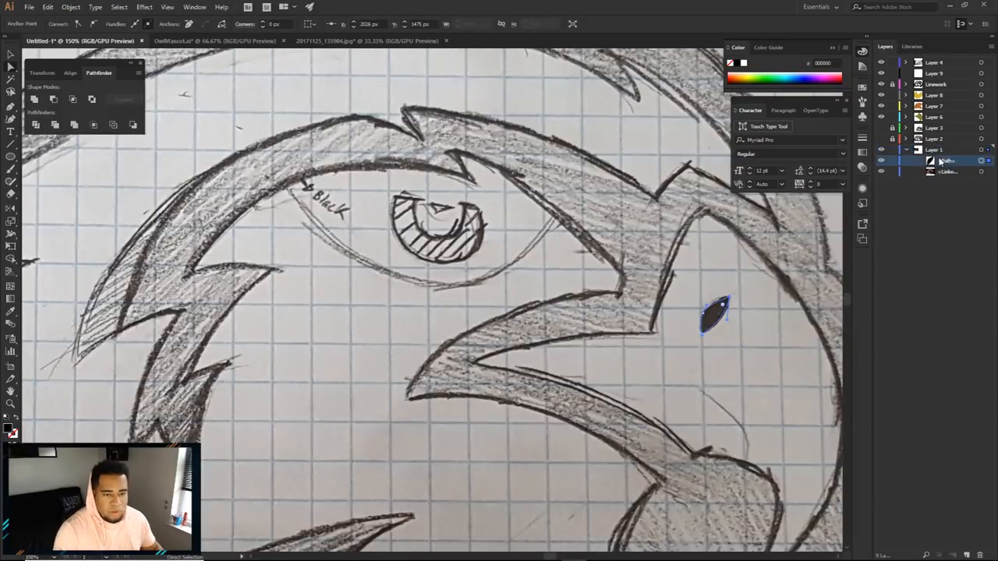
left_click_drag(943, 161, 931, 75)
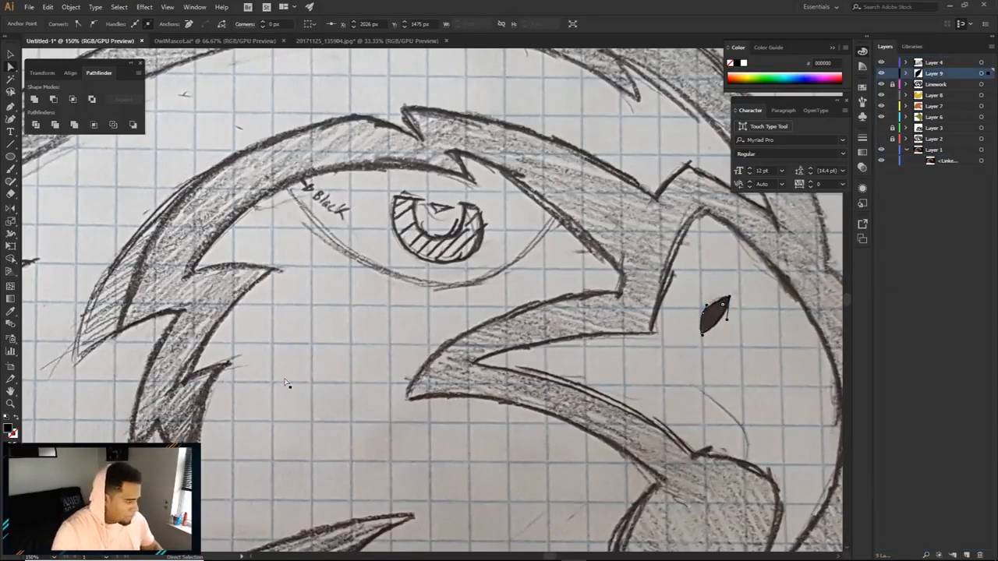
left_click(903, 150)
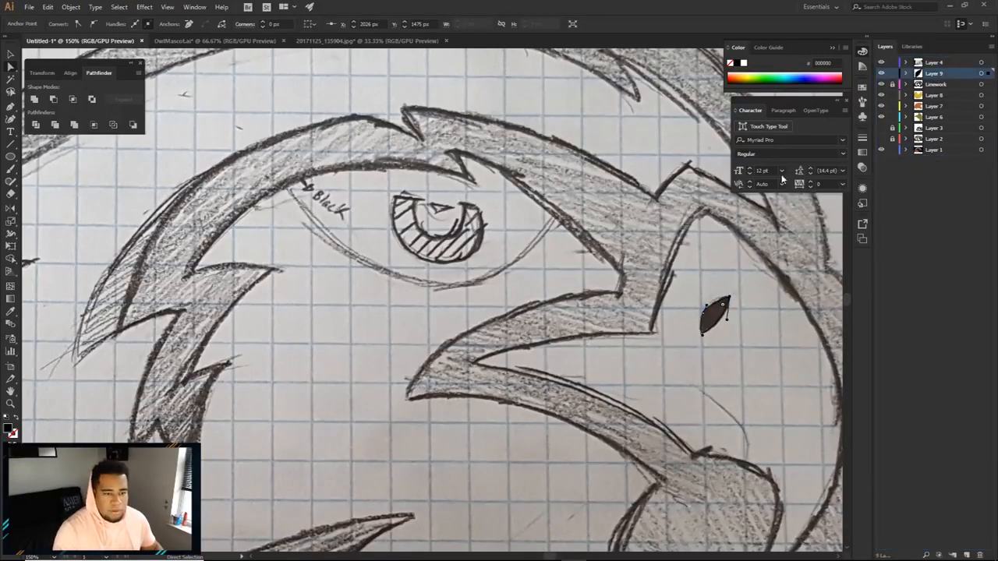
Step: Hide the pencil sketch layer and deselect the nostril to review the coloured eagle head
left_click(881, 84)
left_click(881, 62)
scroll(732, 290, "down", 1)
left_click(801, 273)
scroll(800, 273, "down", 1)
scroll(802, 274, "down", 3)
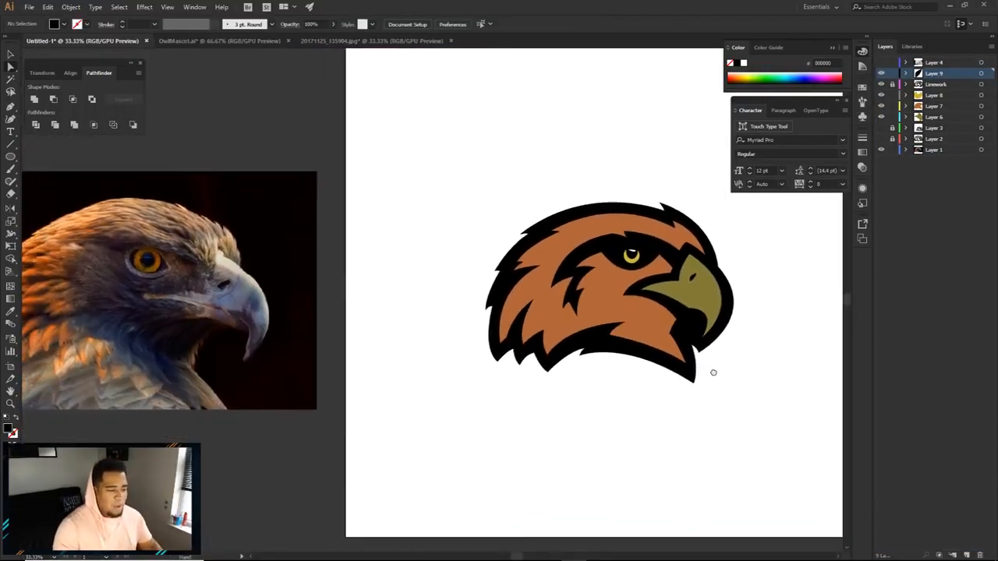
left_click_drag(713, 373, 688, 341)
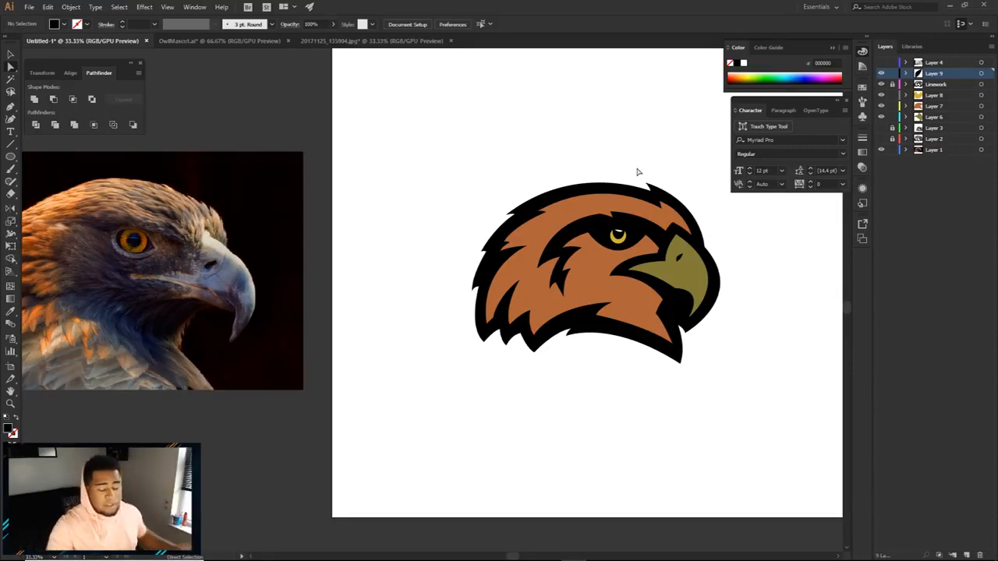
Step: Unlock the Linework layer, select the eagle's black line art and set its fill to blue-tinted near-black 101314
left_click(685, 202)
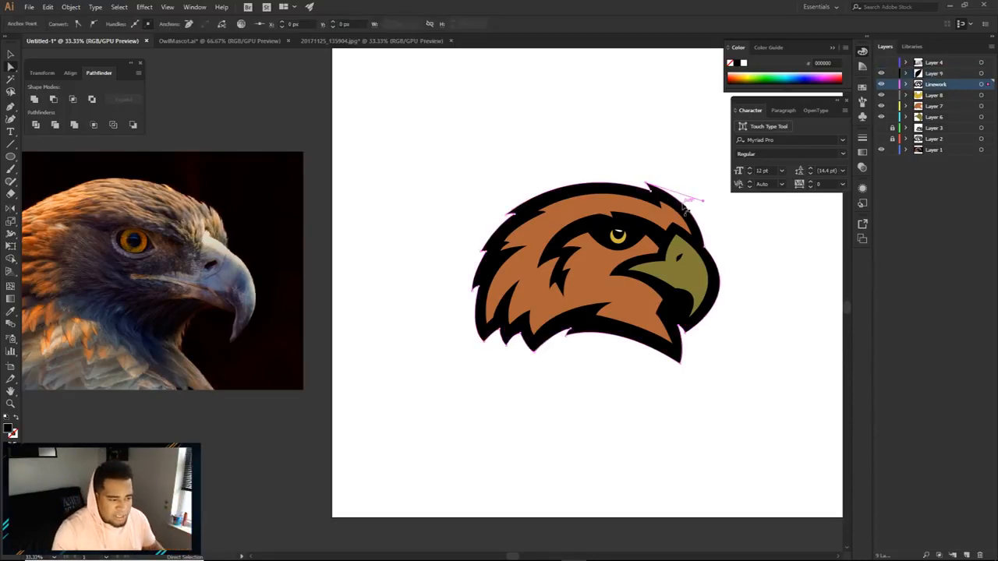
scroll(690, 197, "up", 1)
left_click_drag(689, 198, 695, 164)
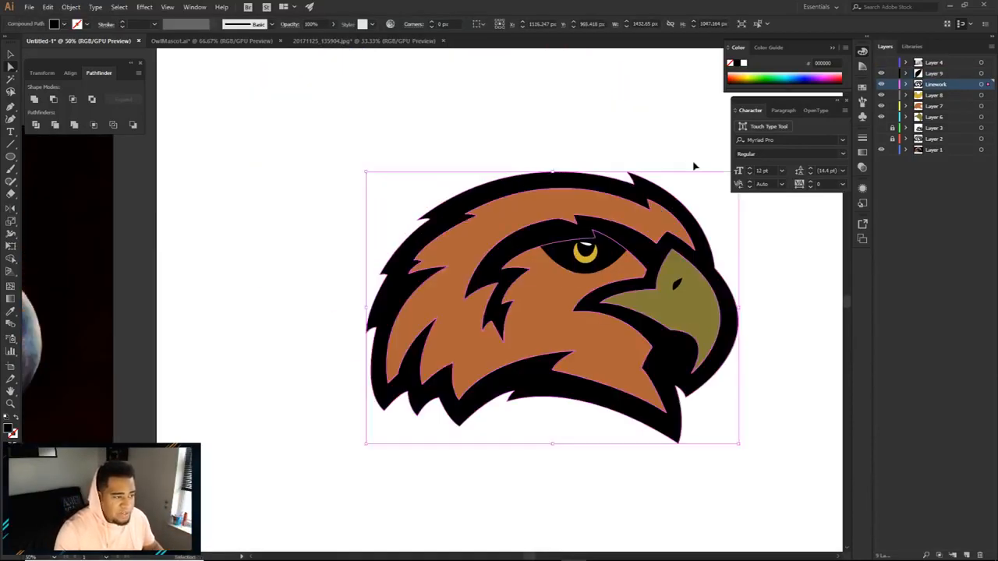
double_click(8, 427)
left_click_drag(599, 428, 595, 428)
left_click_drag(722, 392, 719, 369)
left_click(598, 432)
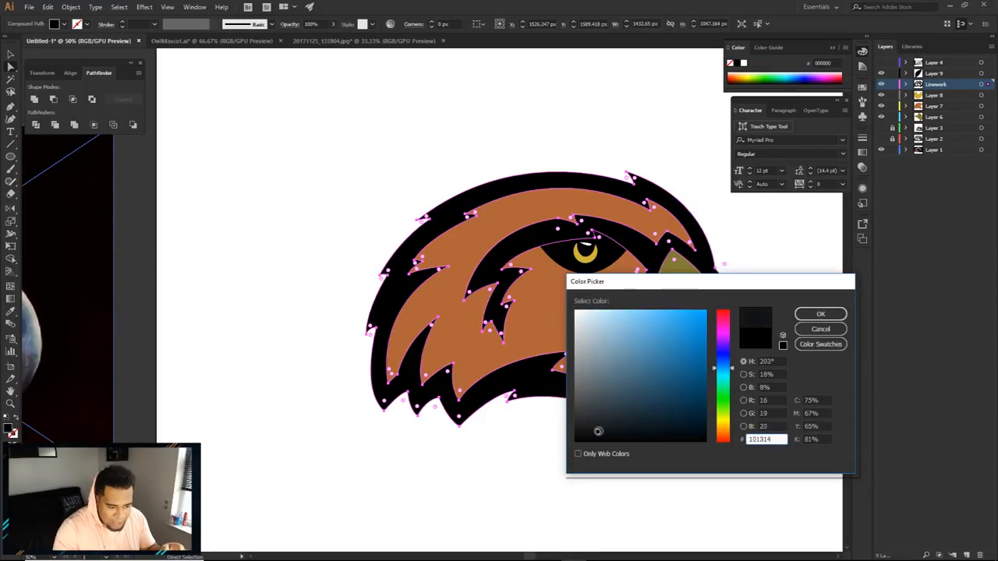
left_click(820, 315)
Step: Switch to the OwlMascot.ai document and examine the owl mascot's colour scheme
left_click(228, 40)
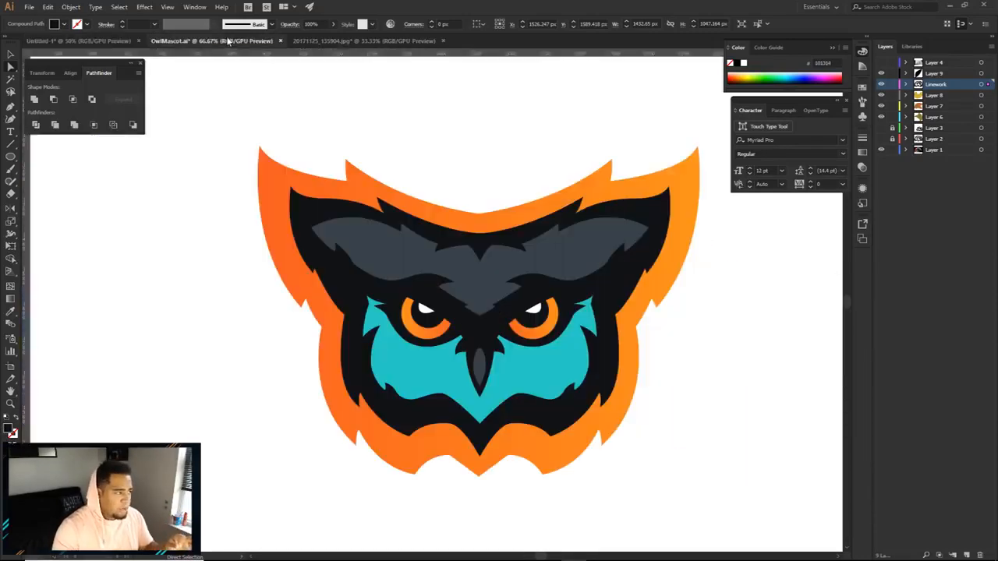
scroll(493, 299, "up", 1)
scroll(519, 329, "down", 2)
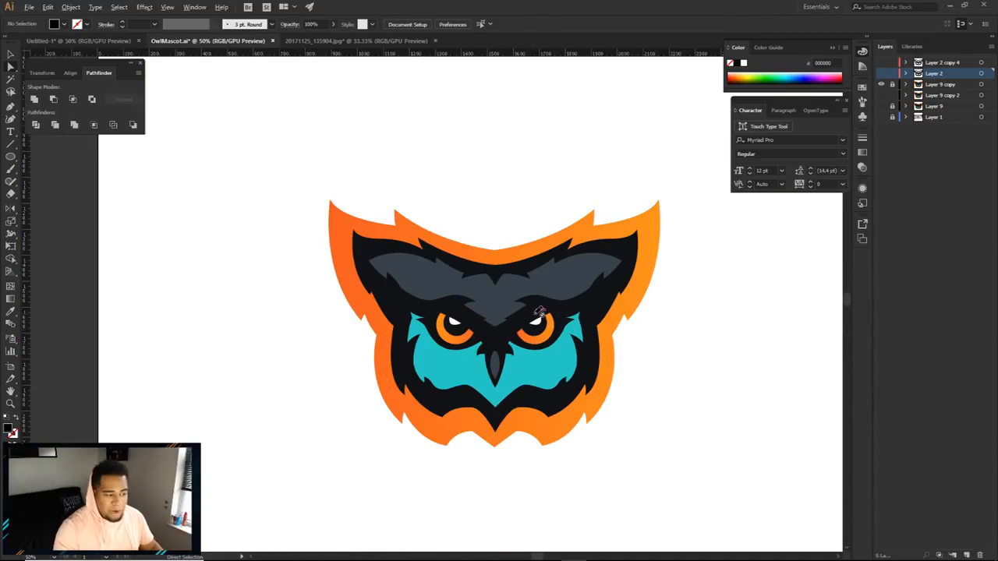
scroll(539, 317, "up", 1)
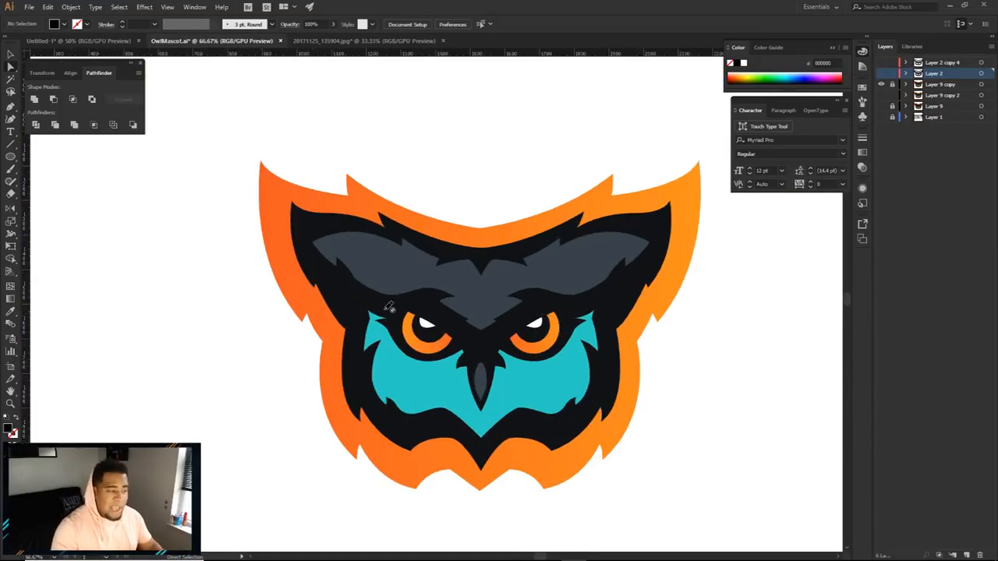
double_click(9, 429)
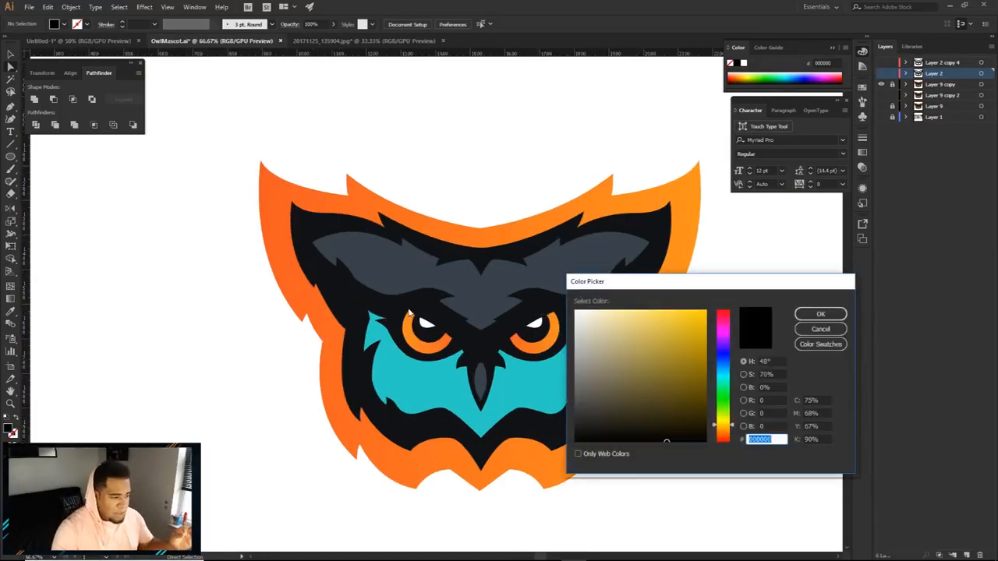
left_click(821, 314)
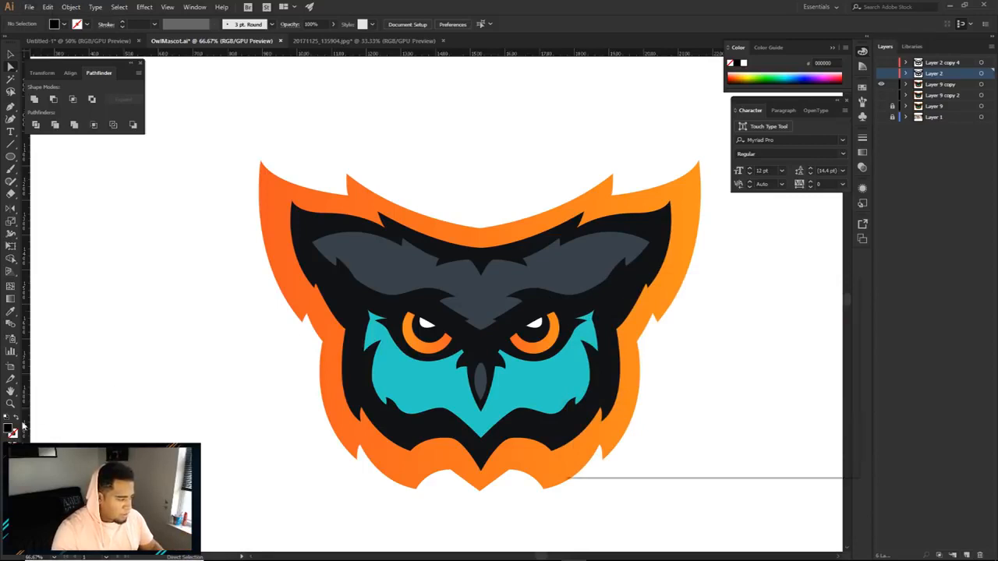
double_click(8, 429)
left_click(820, 313)
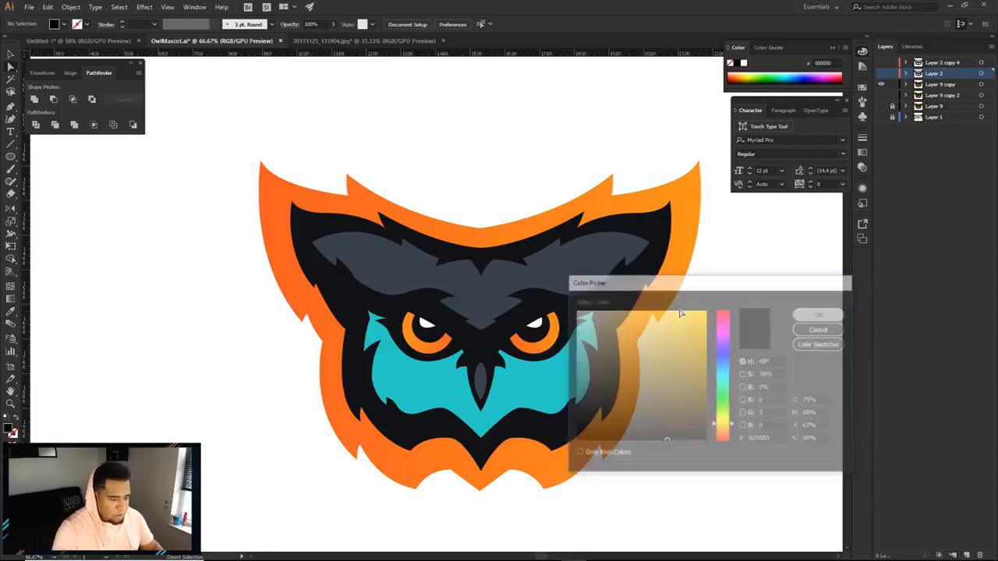
Step: Select the owl's black line art and inspect its fill colour values, leaving the colour unchanged
key("b")
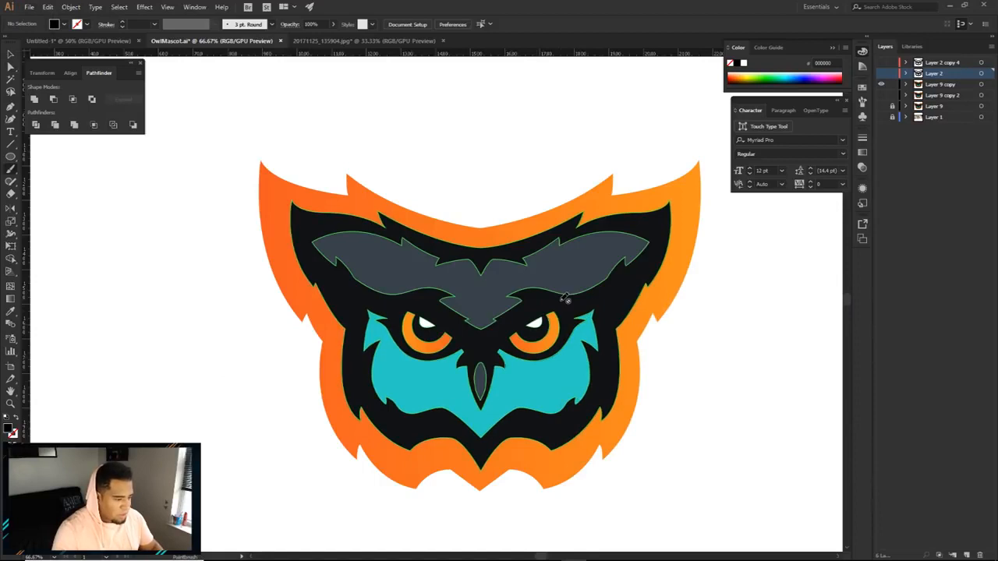
key("v")
left_click(527, 316)
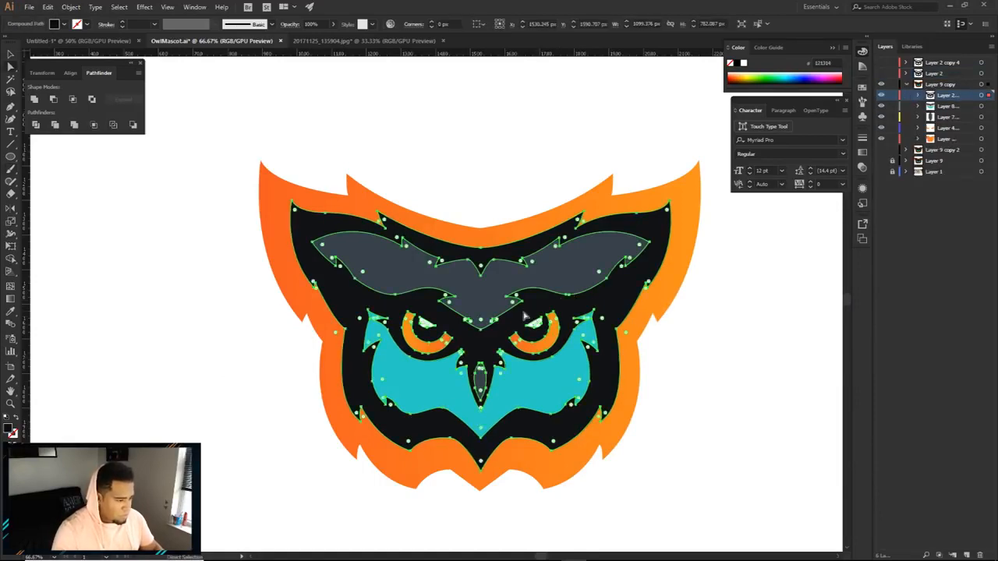
double_click(9, 430)
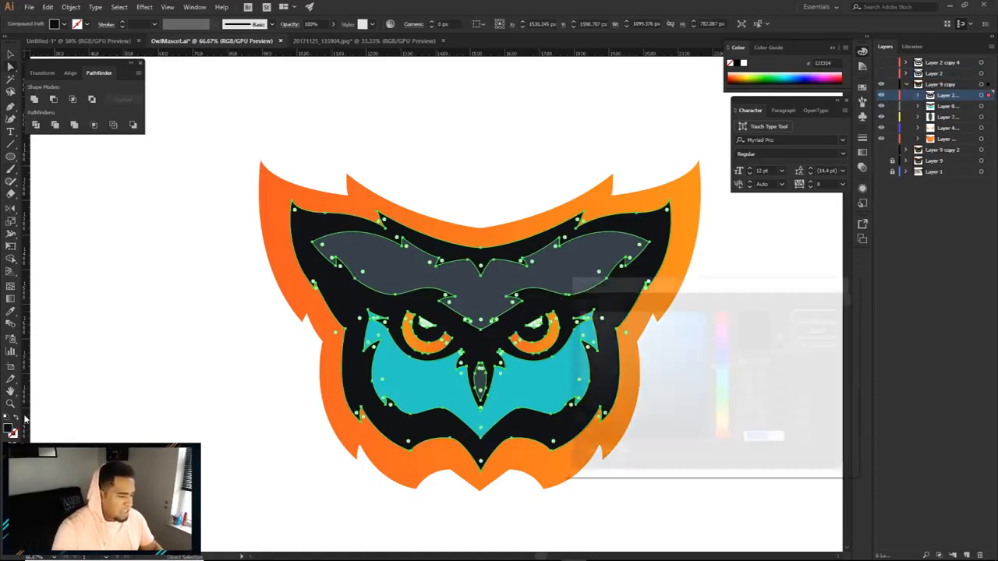
left_click_drag(608, 278, 579, 140)
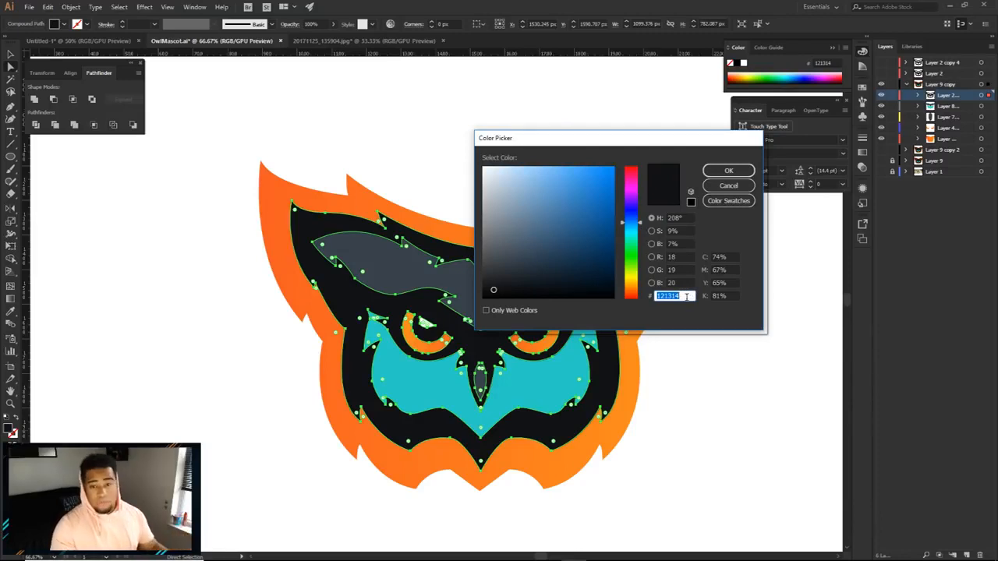
left_click(731, 189)
left_click(440, 115)
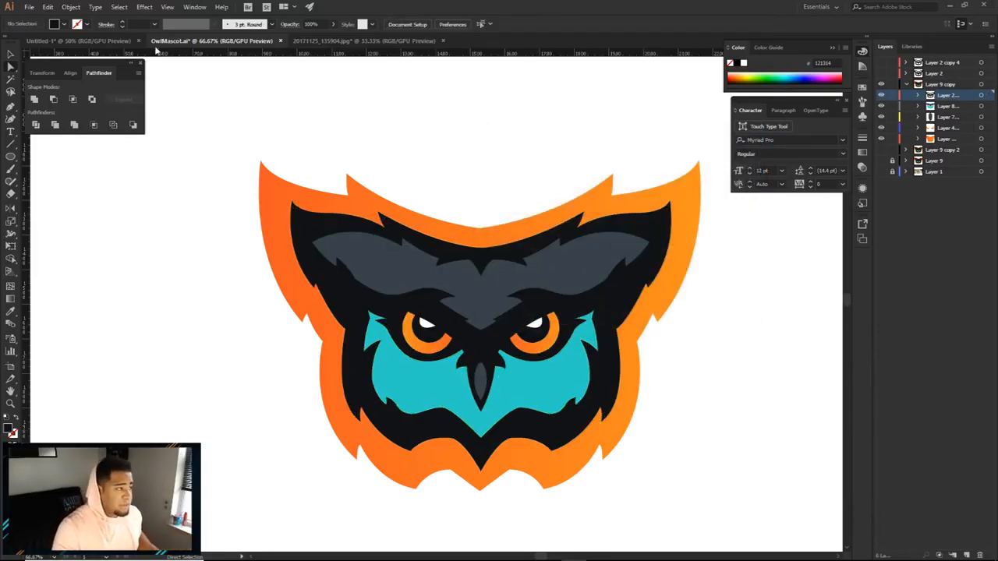
Step: Return to the Untitled-1 document and review the coloured eagle head against its near-black line art
left_click(112, 42)
left_click(475, 143)
left_click_drag(635, 172, 557, 129)
left_click(538, 209)
key("i")
left_click(566, 209)
key("a")
left_click(673, 195)
mouse_move(675, 224)
left_mouse_down()
mouse_move(671, 216)
mouse_move(673, 225)
left_mouse_up()
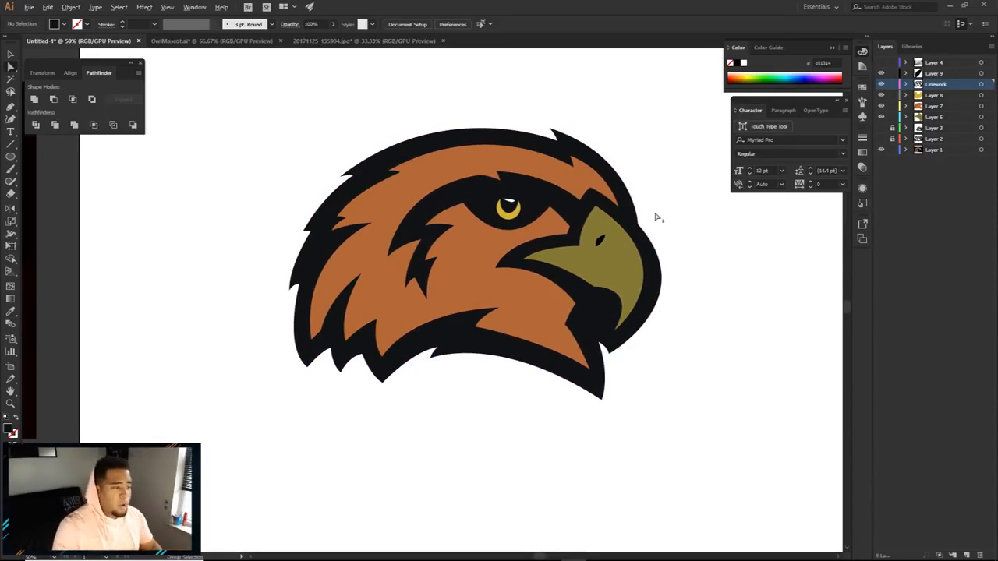
Step: Hide the colour layers, Layer 6, Layer 7 and Layer 8, leaving the eagle's line art and nostril in view
key("ctrl+minus")
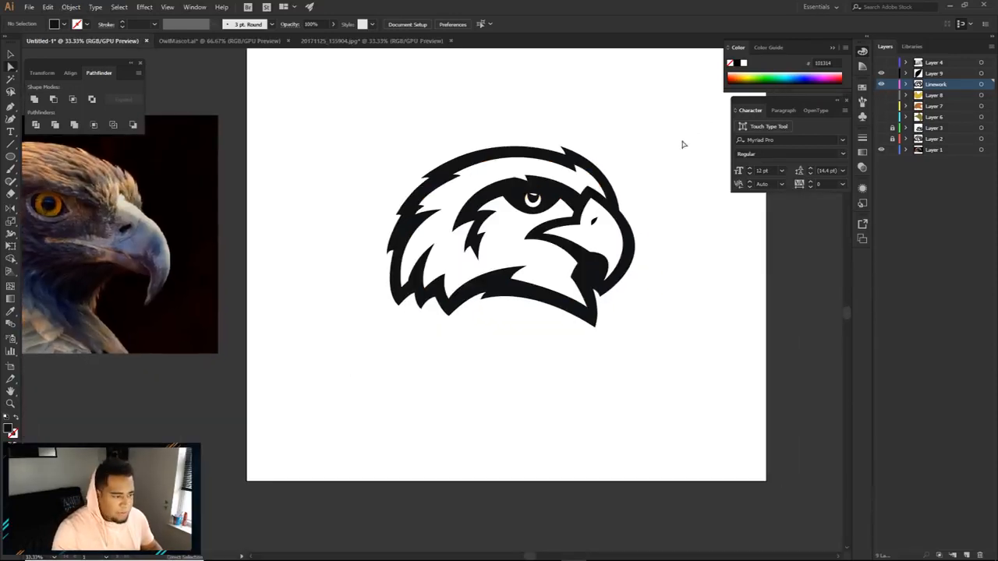
scroll(635, 187, "up", 1)
left_click_drag(658, 204, 681, 220)
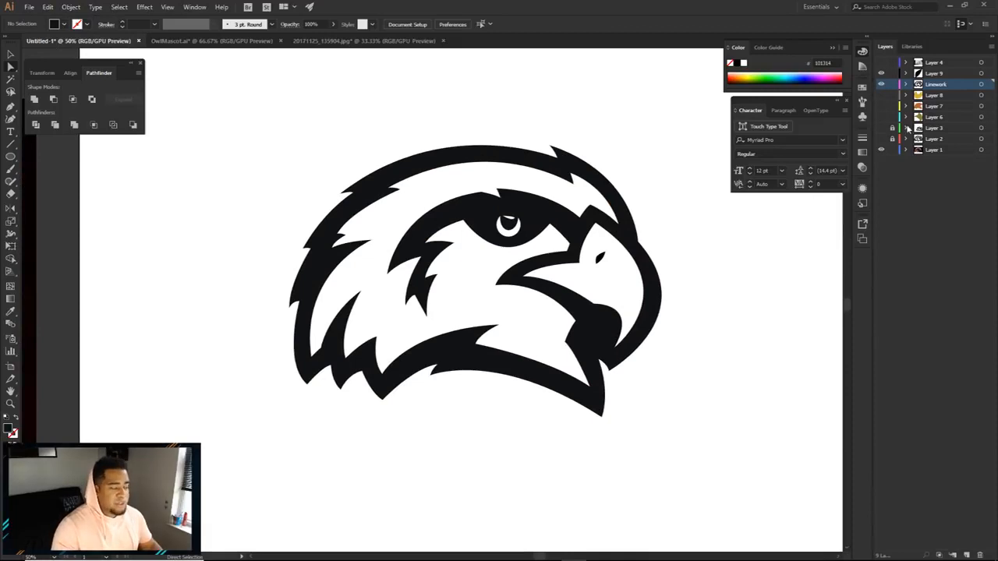
Step: Move Layer 9 into the Linework layer and duplicate Linework as a working copy with the original hidden
left_click(893, 85)
left_click(893, 84)
mouse_move(939, 74)
left_mouse_down()
mouse_move(935, 85)
mouse_move(944, 69)
left_mouse_up()
left_click(907, 74)
left_click(893, 74)
left_click(881, 85)
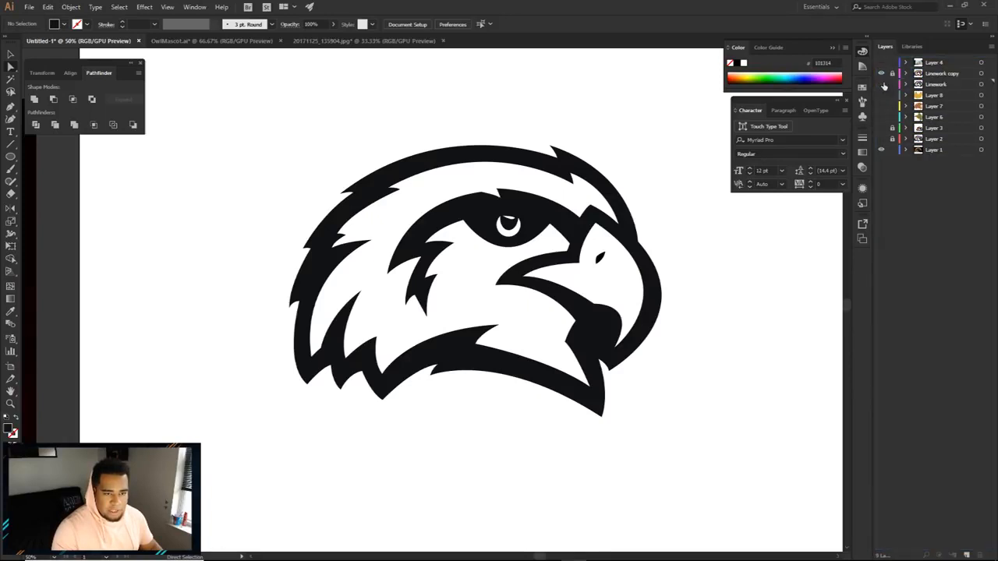
Step: Unlock the Linework copy layer and unite all of its eagle line art shapes with Pathfinder
left_click_drag(232, 107, 706, 392)
left_click(892, 73)
left_click_drag(287, 150, 530, 355)
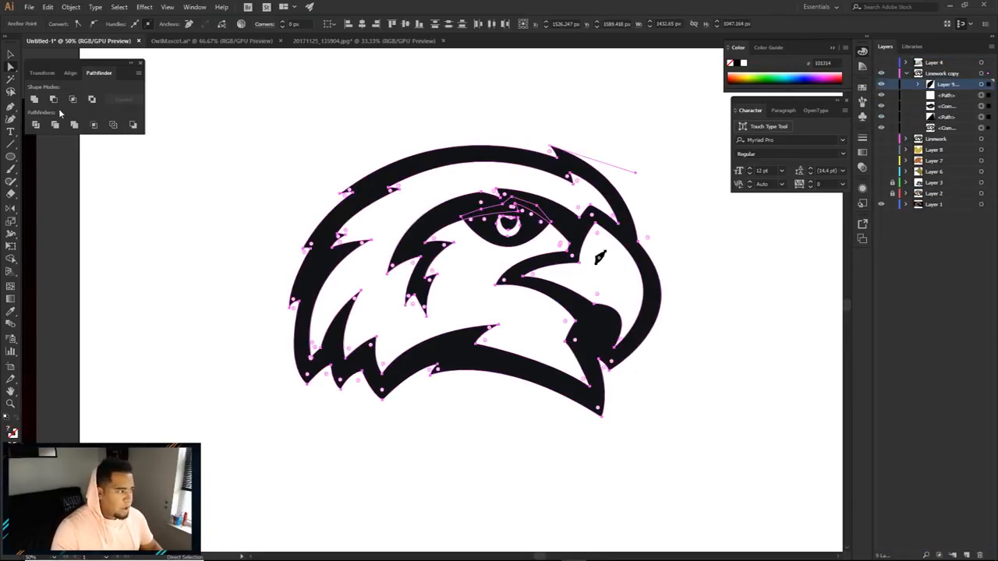
left_click(34, 99)
left_click(391, 107)
Step: Lower the united eagle line art's opacity to 34% and lock it inside the Linework copy layer
left_click_drag(180, 84, 796, 488)
left_click(331, 25)
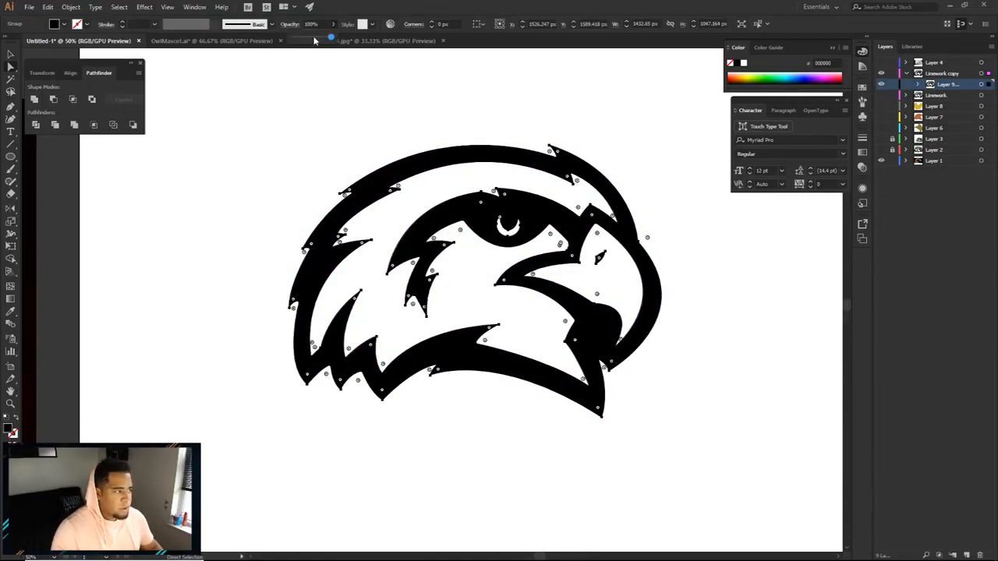
left_click_drag(332, 38, 305, 37)
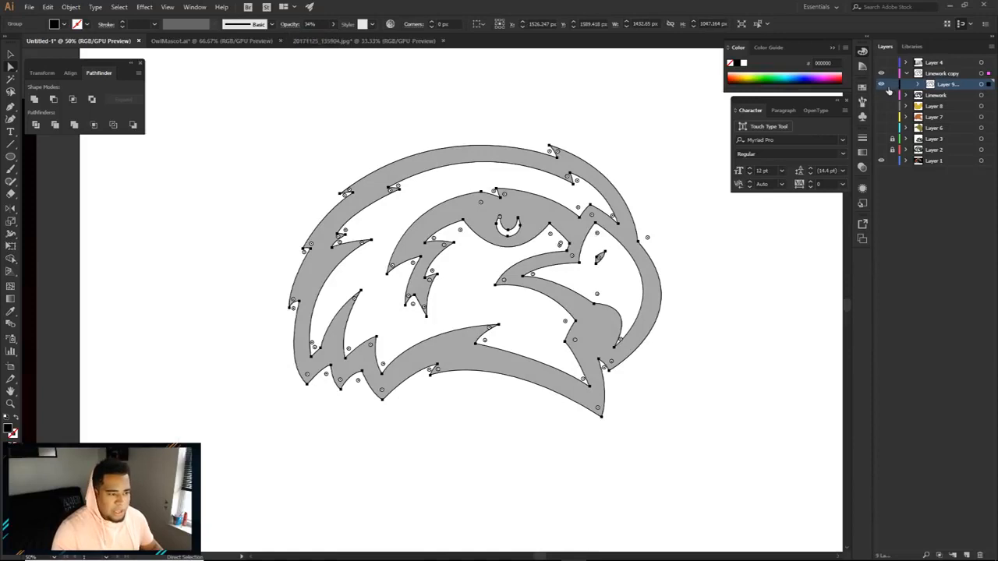
left_click(892, 84)
scroll(622, 214, "up", 1)
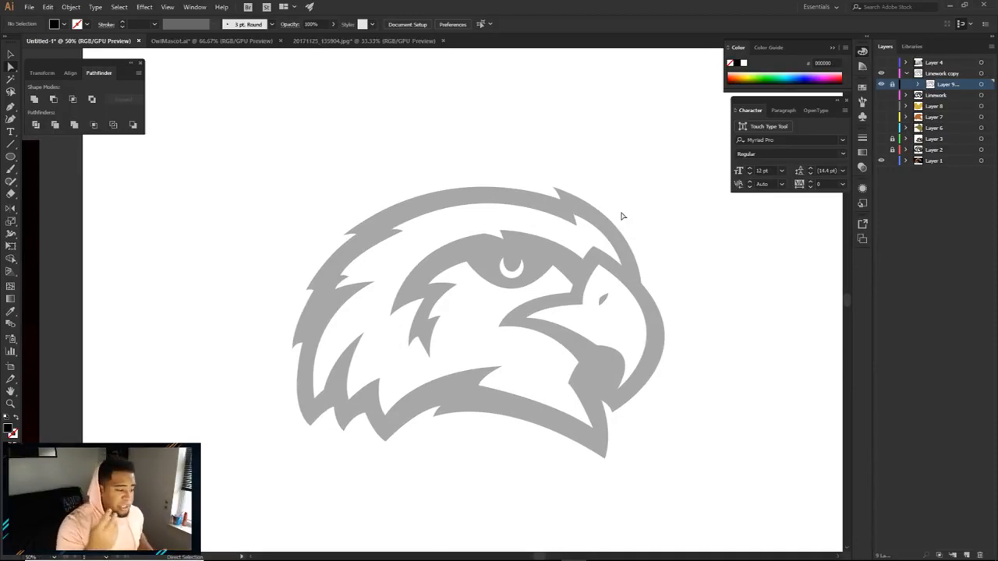
scroll(430, 312, "up", 1)
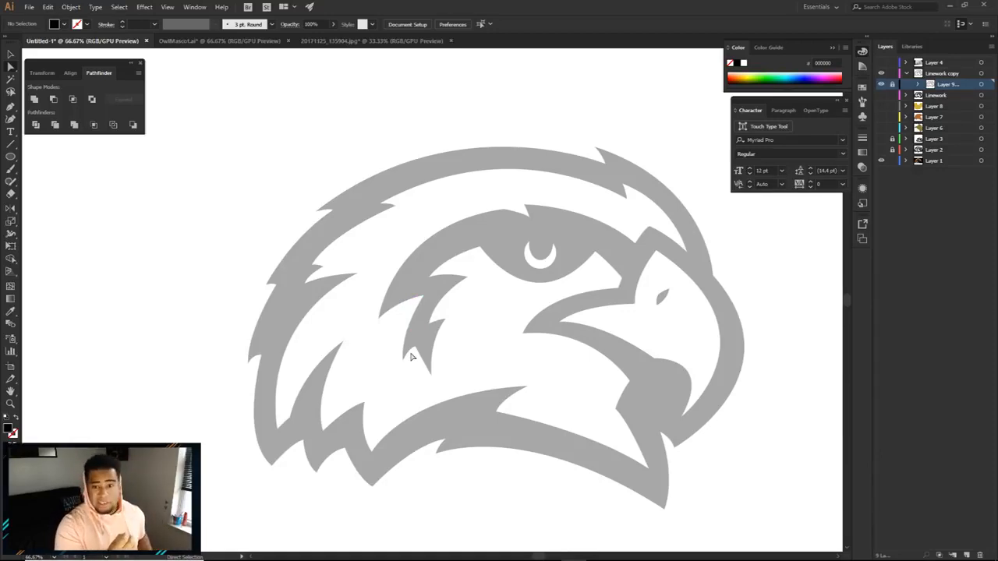
left_click_drag(510, 250, 481, 229)
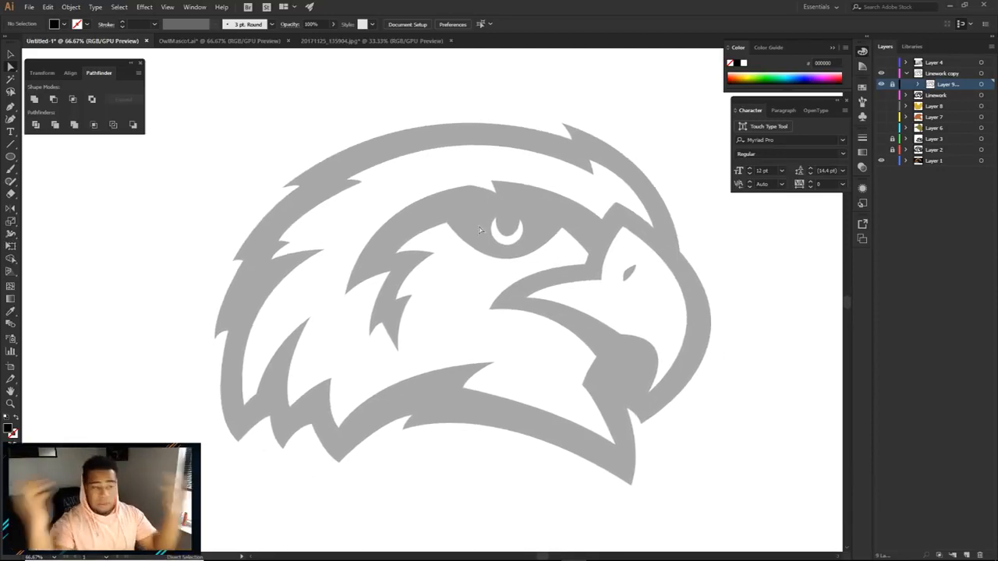